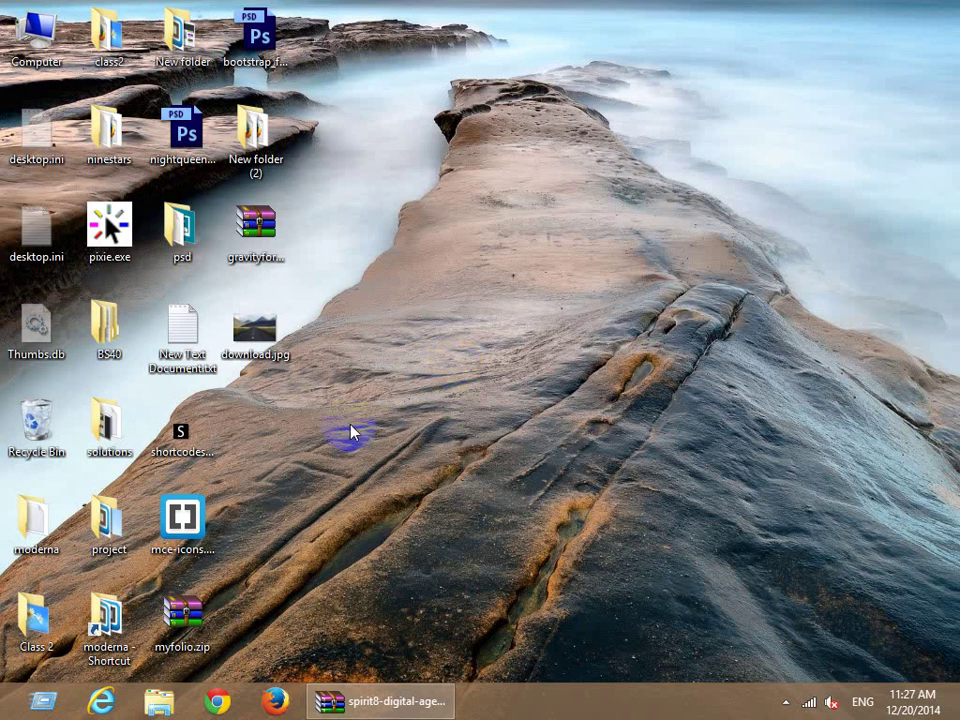
Select gravityforms.zip on the desktop and launch Firefox, ready to enter a web address.
{"action": "left_click", "coordinate": [258, 232]}
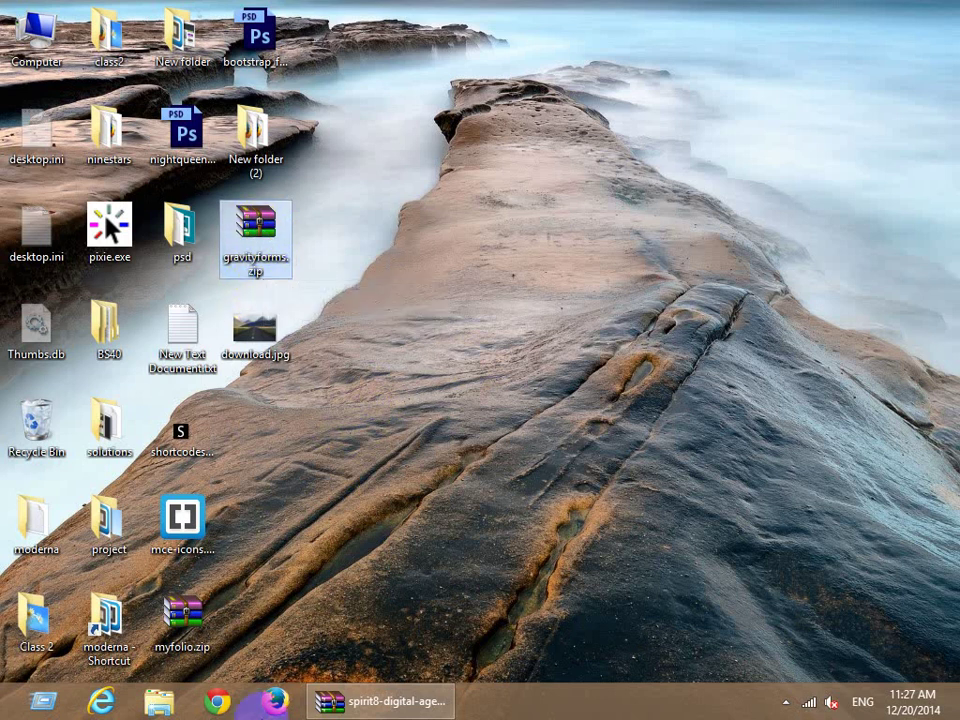
{"action": "left_click", "coordinate": [275, 701]}
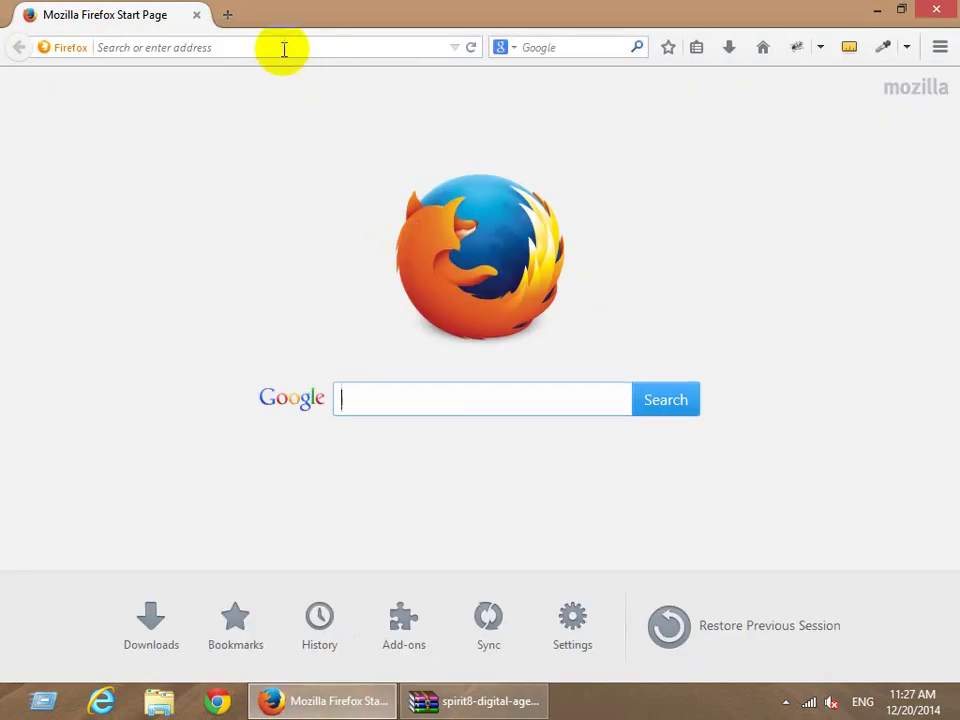
{"action": "left_click", "coordinate": [284, 48]}
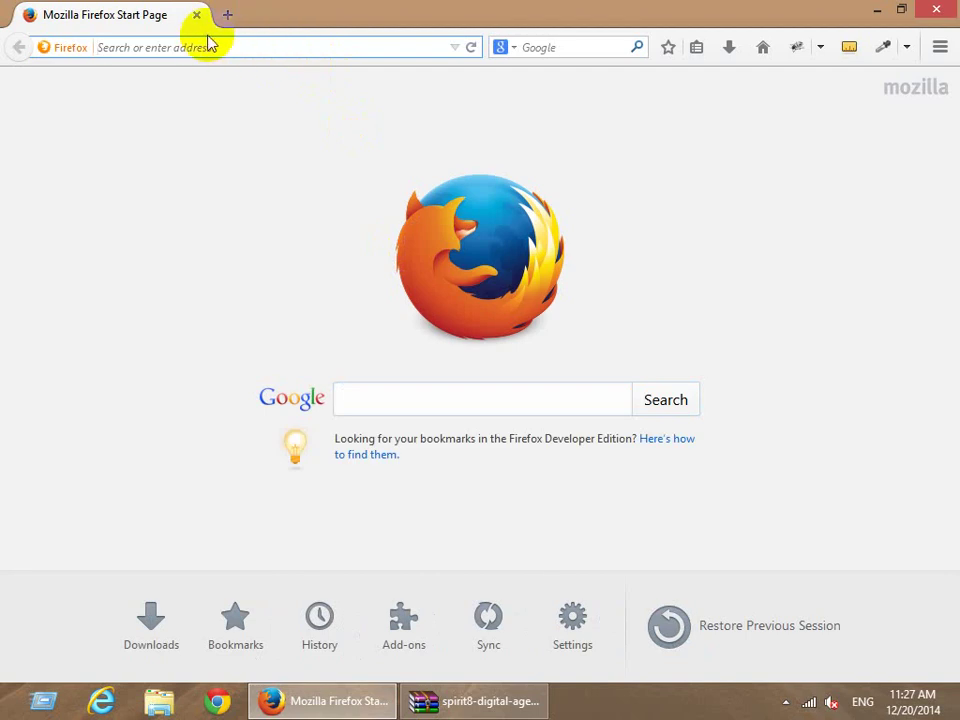
Try loading localhost, then start WampServer64 from the Start screen.
{"action": "type", "text": "localhost/"}
{"action": "key", "text": "Return"}
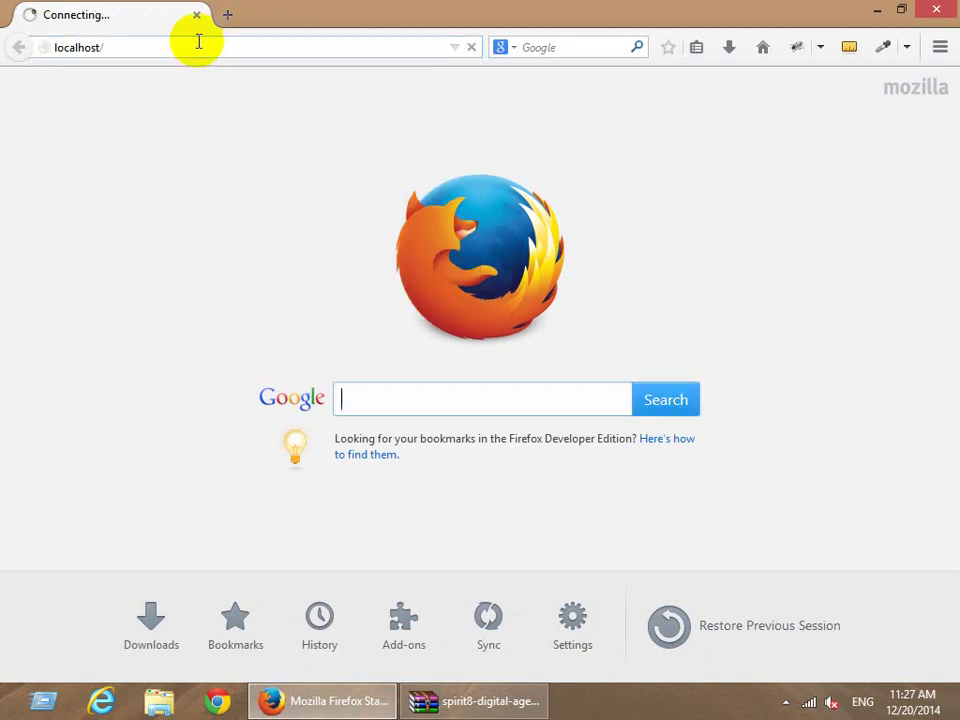
{"action": "key", "text": "super"}
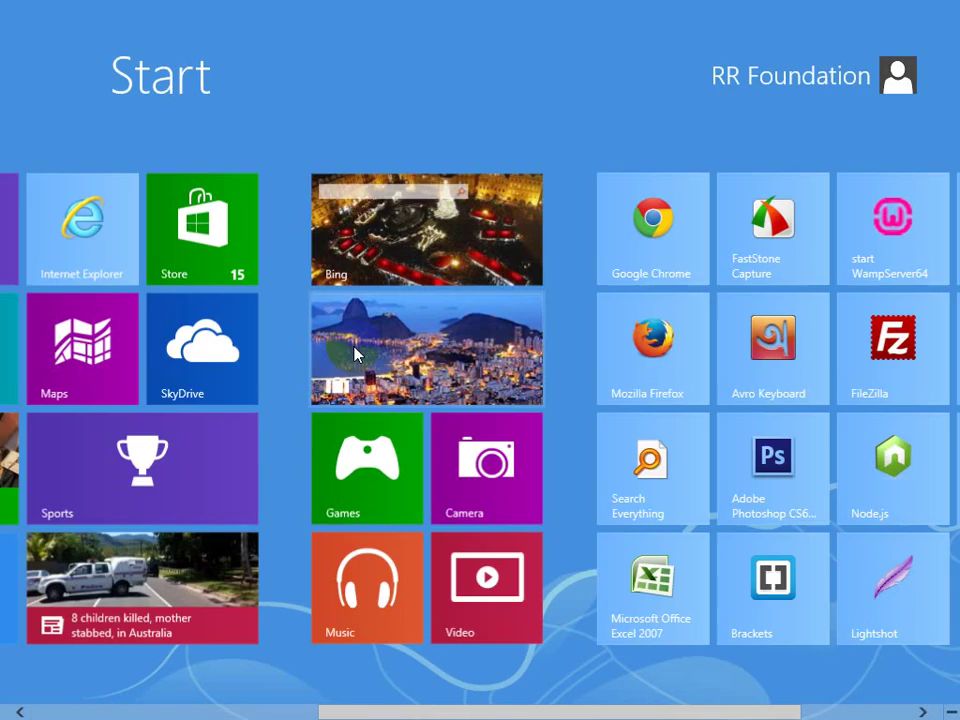
{"action": "scroll", "coordinate": [355, 347], "scroll_direction": "down", "scroll_amount": 3}
{"action": "left_click", "coordinate": [668, 228]}
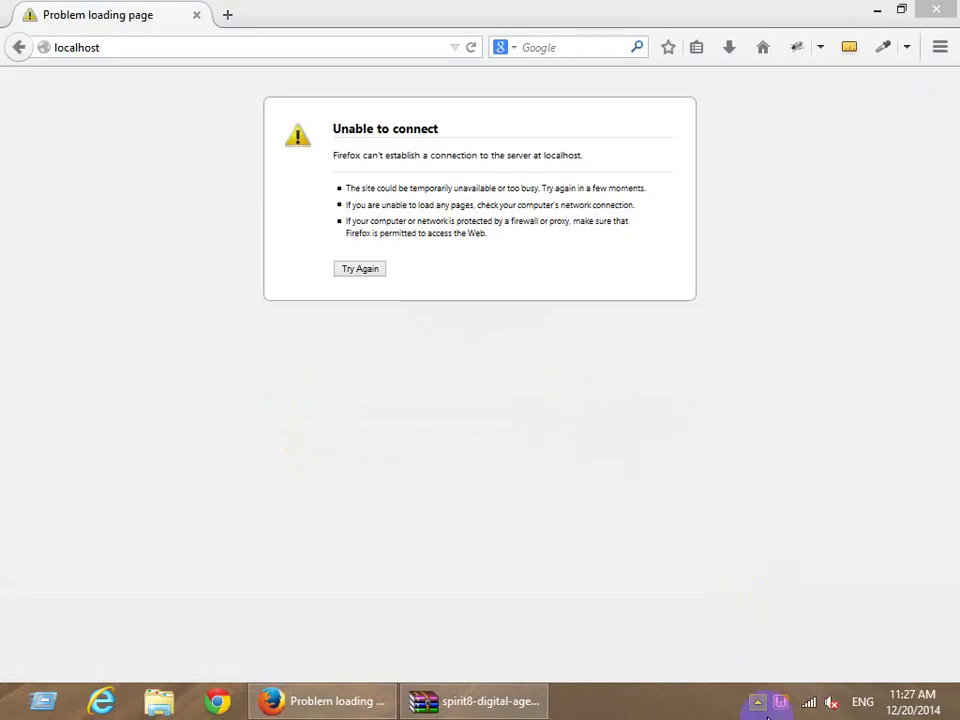
Open the www directory from the WampServer tray menu.
{"action": "left_click", "coordinate": [758, 703]}
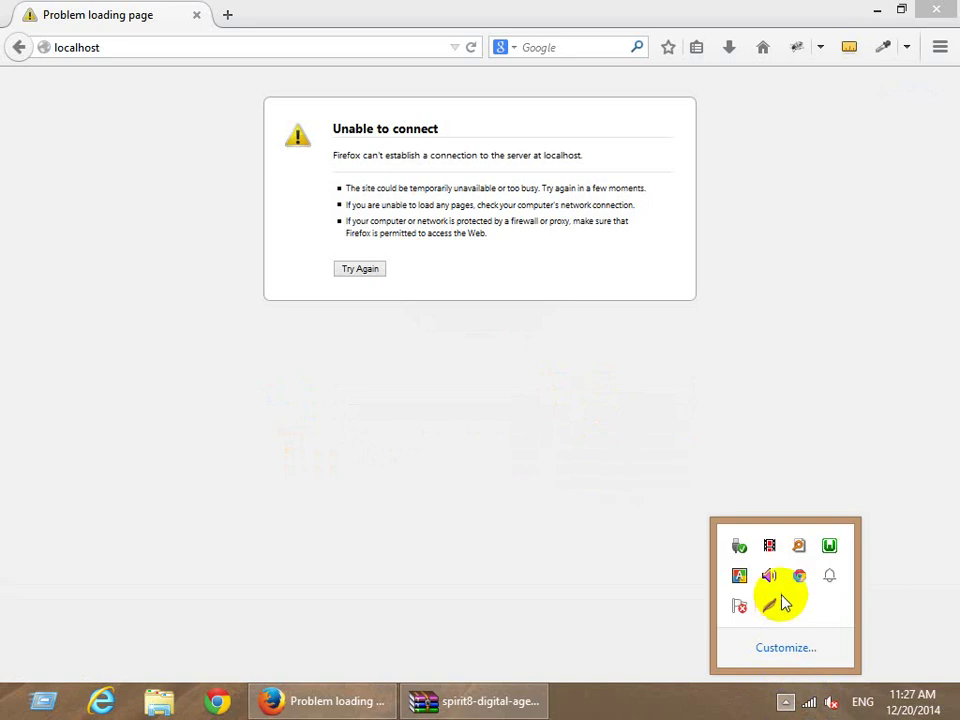
{"action": "left_click", "coordinate": [829, 546]}
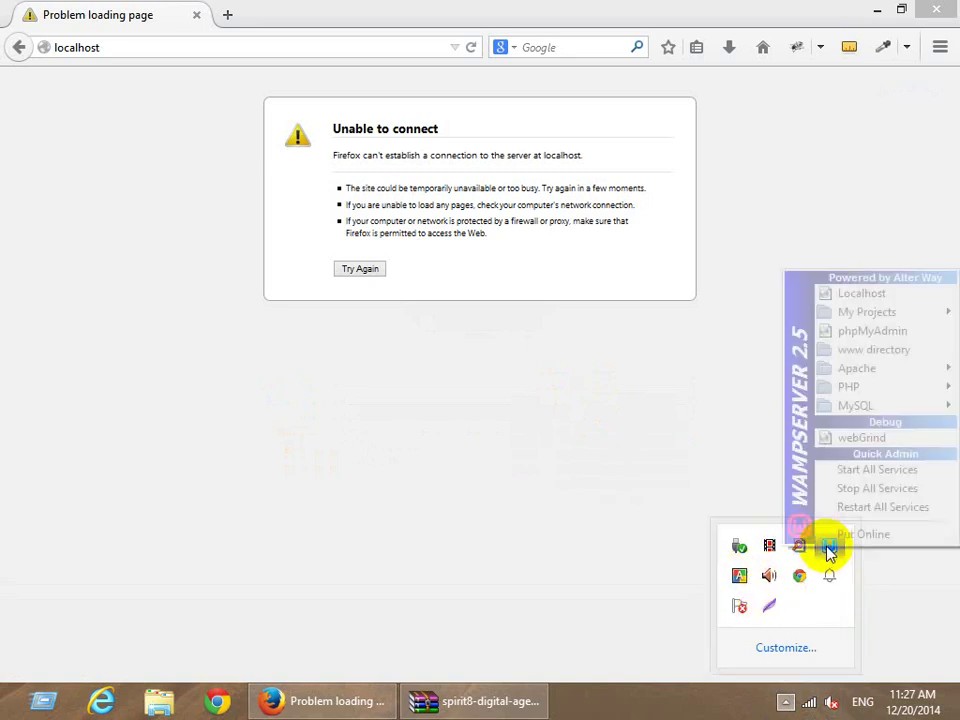
{"action": "left_click", "coordinate": [890, 350]}
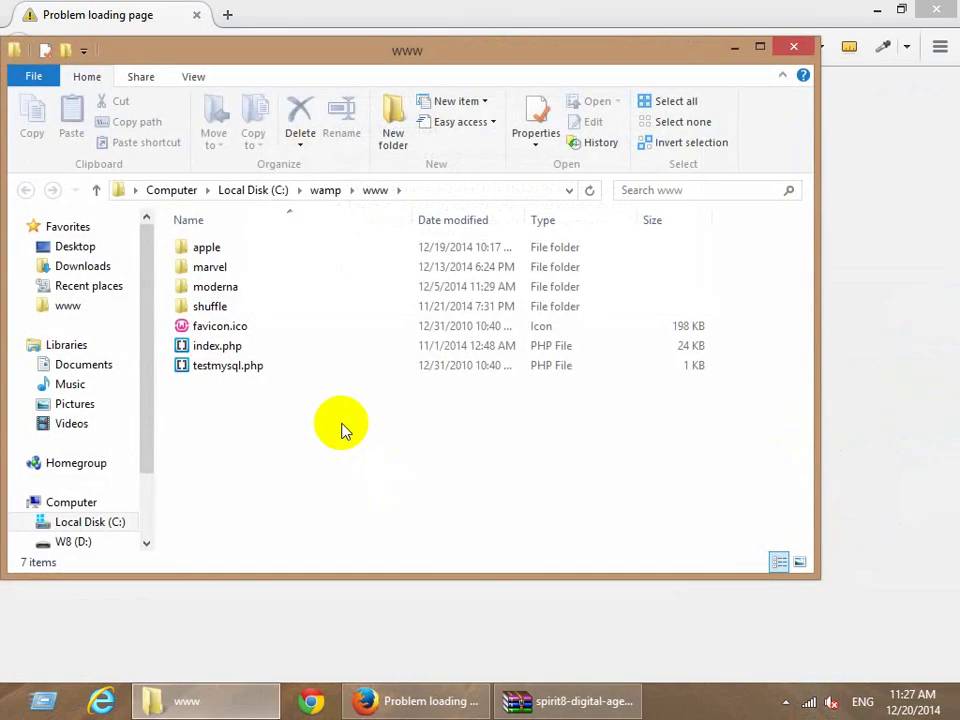
Navigate into the moderna site's wp-content\plugins folder.
{"action": "left_click", "coordinate": [240, 268]}
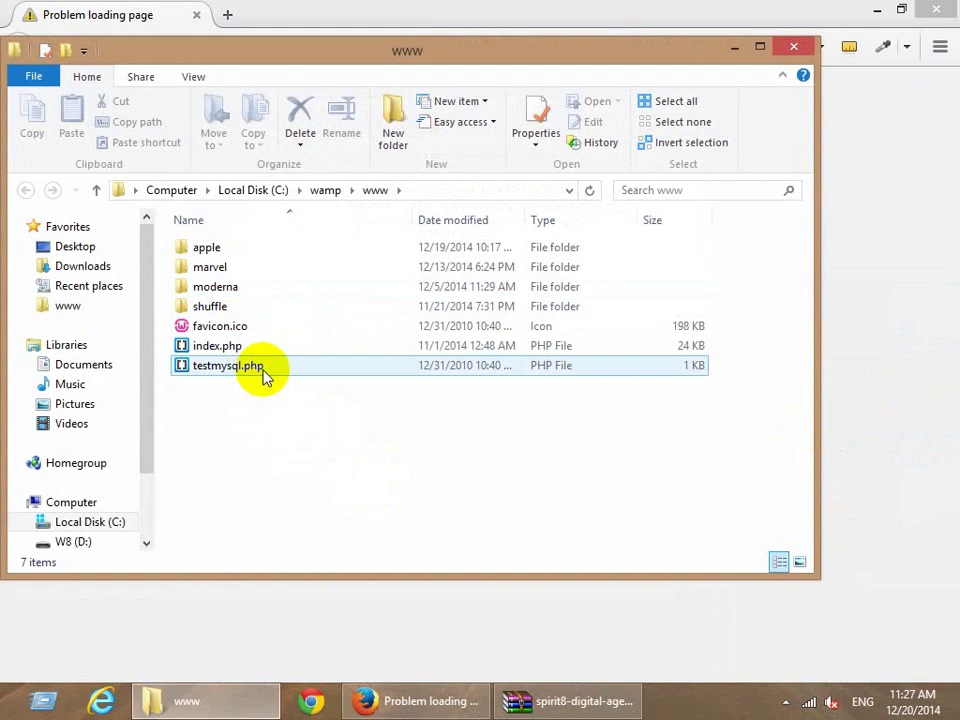
{"action": "double_click", "coordinate": [229, 286]}
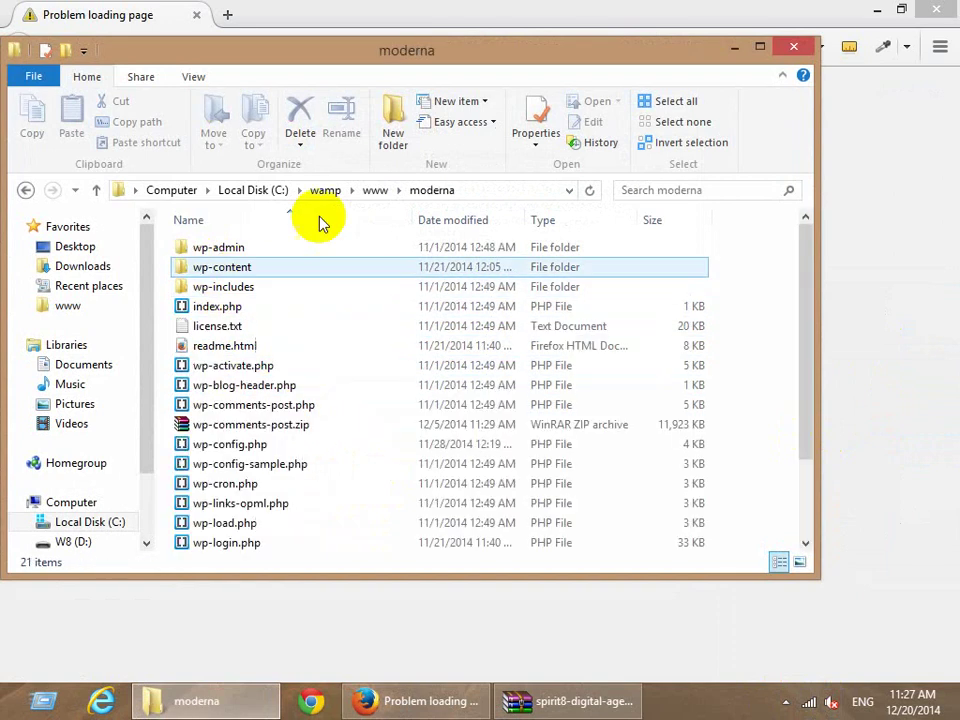
{"action": "double_click", "coordinate": [224, 269]}
{"action": "double_click", "coordinate": [219, 256]}
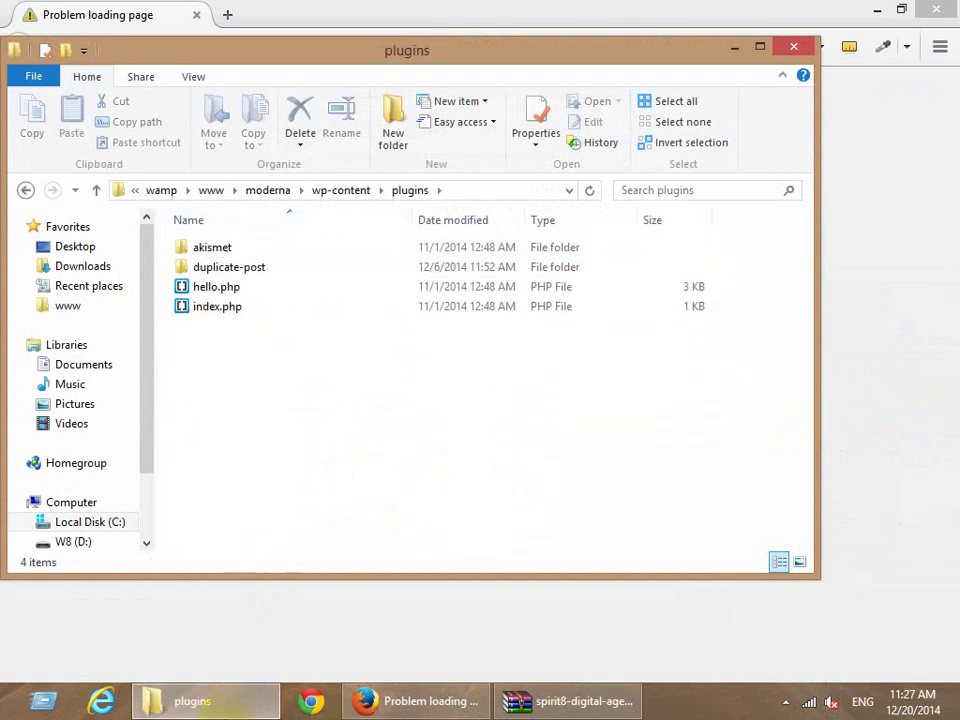
Extract the gravityforms folder from Desktop\gravityforms.zip into the plugins folder.
{"action": "key", "text": "super+e"}
{"action": "left_click_drag", "start_coordinate": [360, 79], "coordinate": [621, 86]}
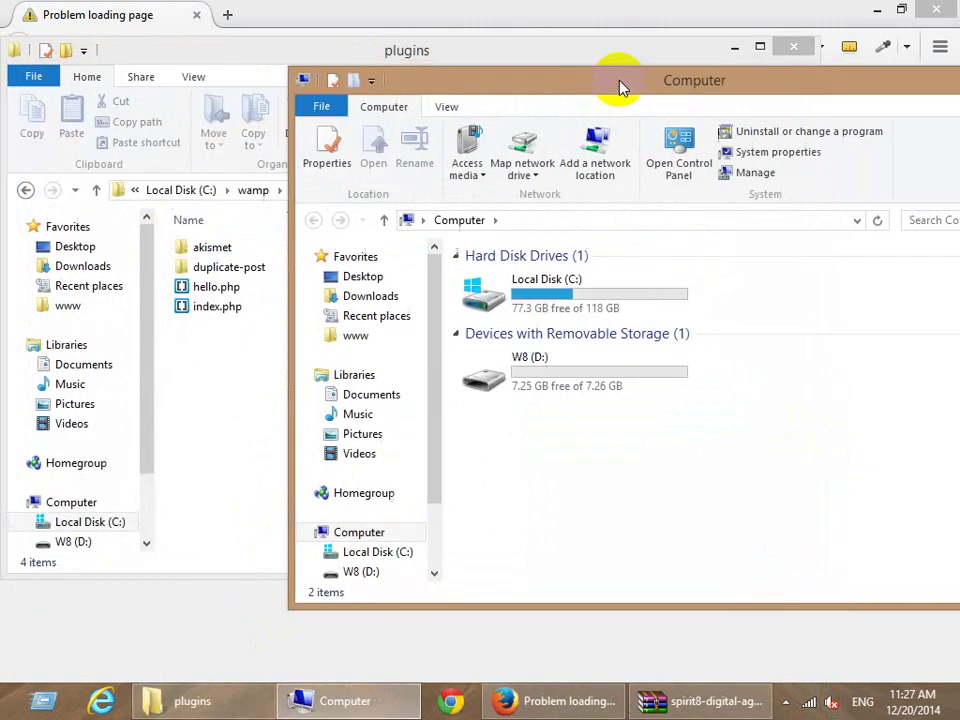
{"action": "left_click", "coordinate": [360, 276]}
{"action": "left_click", "coordinate": [798, 416]}
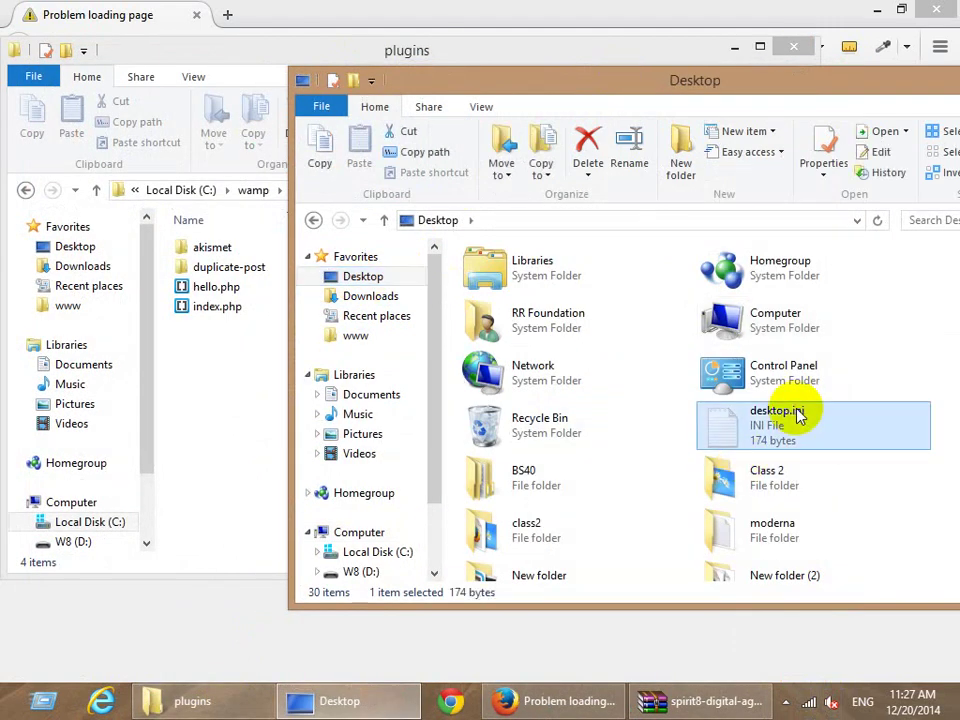
{"action": "key", "text": "g"}
{"action": "double_click", "coordinate": [745, 350]}
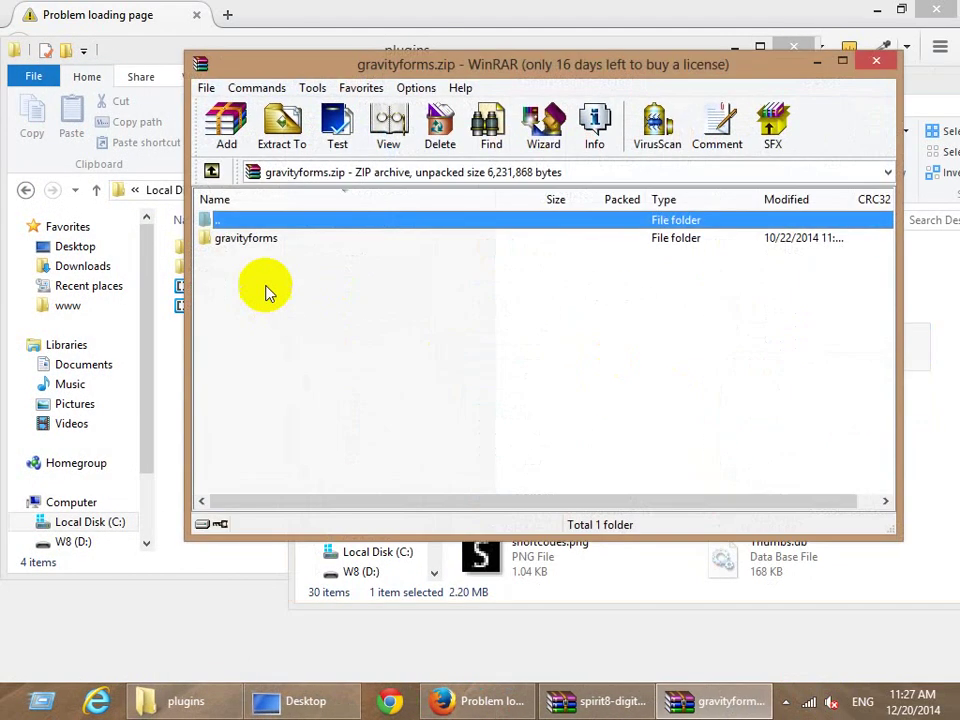
{"action": "left_click_drag", "start_coordinate": [248, 238], "coordinate": [178, 370]}
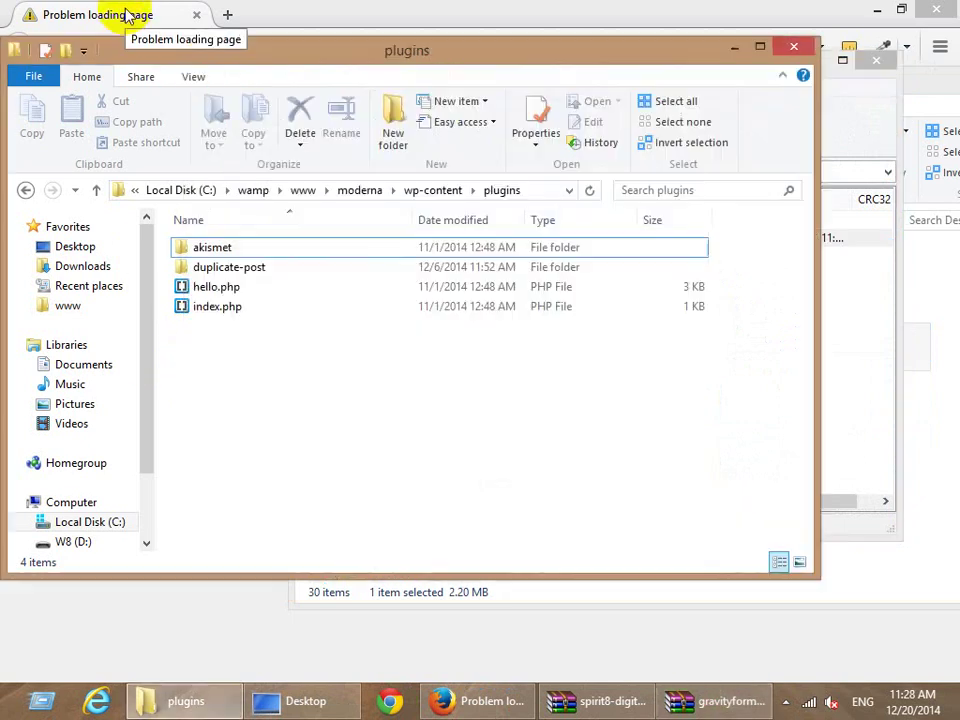
{"action": "left_click", "coordinate": [132, 17]}
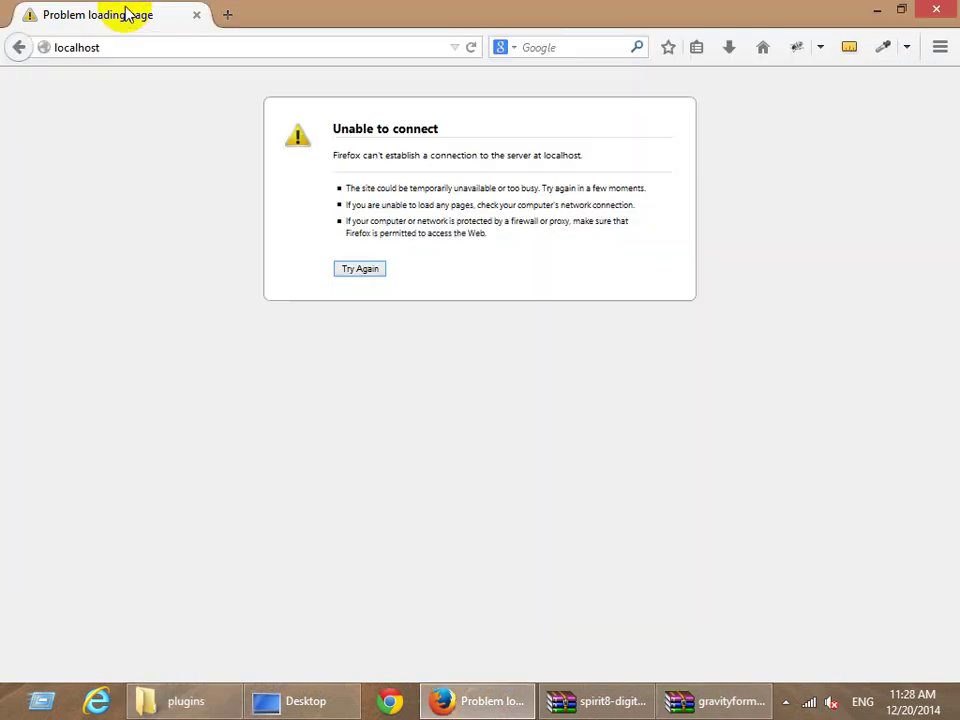
{"action": "left_click", "coordinate": [156, 42]}
Load localhost/moderna/wp-admin in Firefox.
{"action": "left_click", "coordinate": [156, 42]}
{"action": "type", "text": "/"}
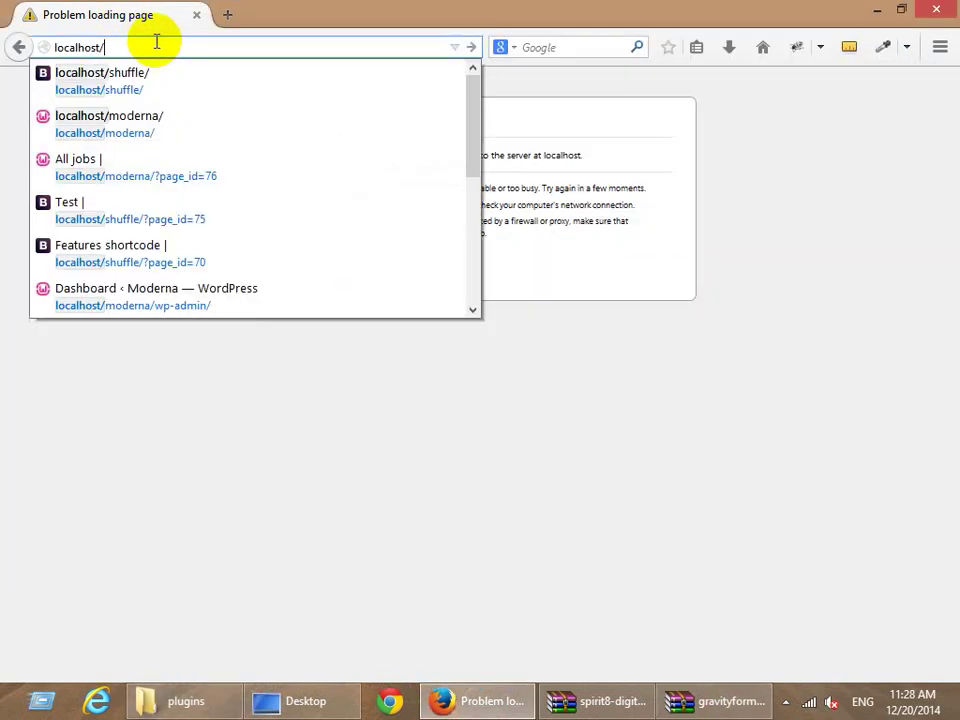
{"action": "type", "text": "moderna/w"}
{"action": "key", "text": "Return"}
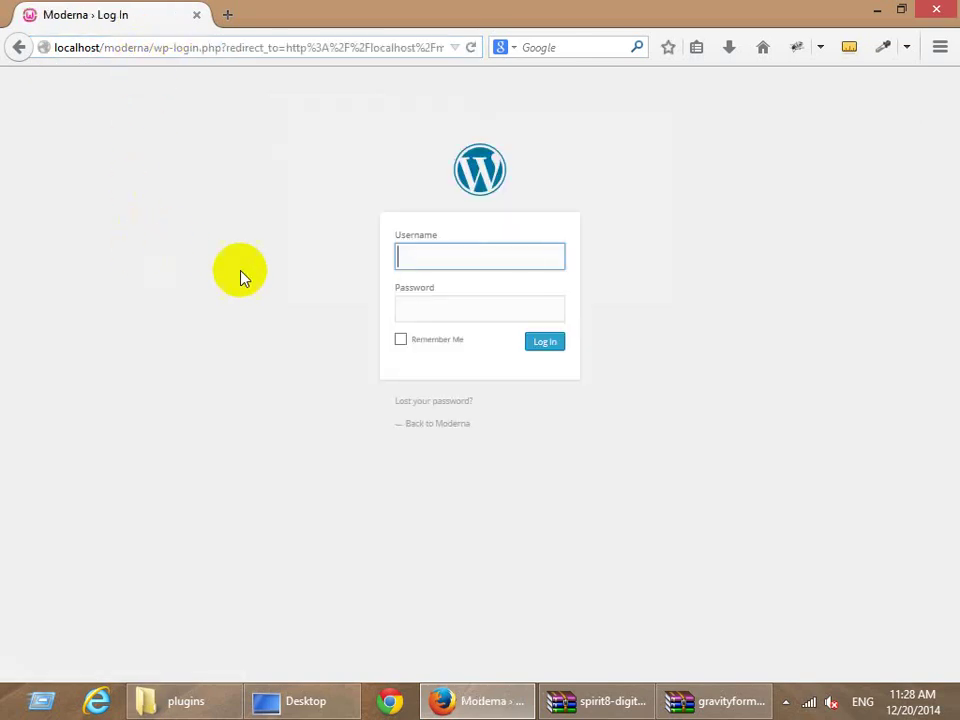
Sign in with the admin username and password, retrying after a failed attempt, and dismiss the save-password prompt.
{"action": "type", "text": "rasel"}
{"action": "key", "text": "Tab"}
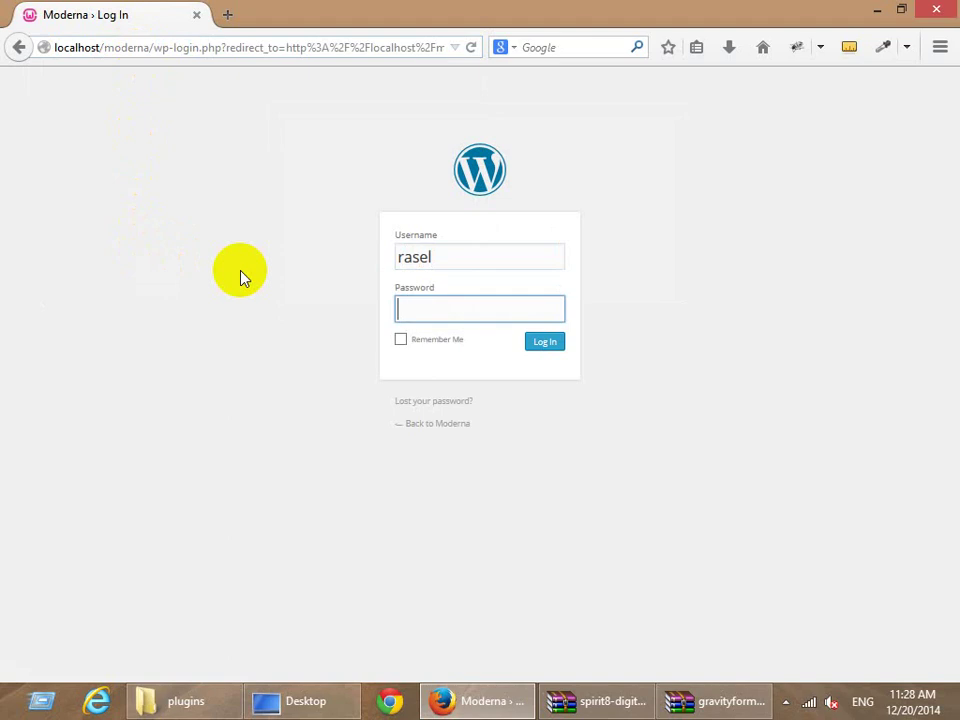
{"action": "type", "text": "•••"}
{"action": "key", "text": "Return"}
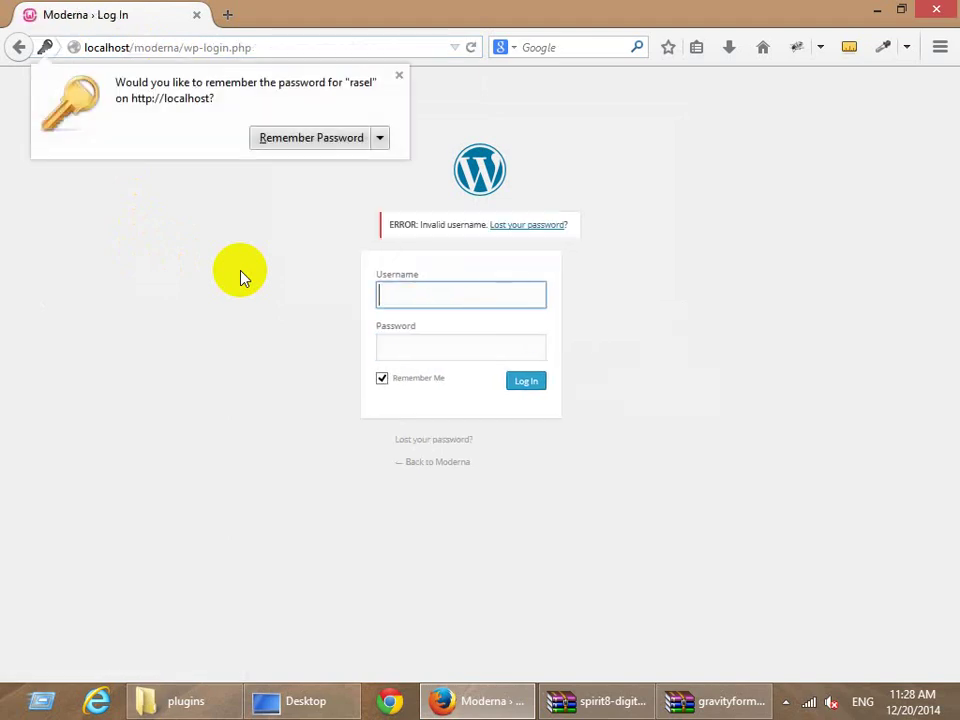
{"action": "type", "text": "rrf"}
{"action": "key", "text": "Tab"}
{"action": "type", "text": "•••"}
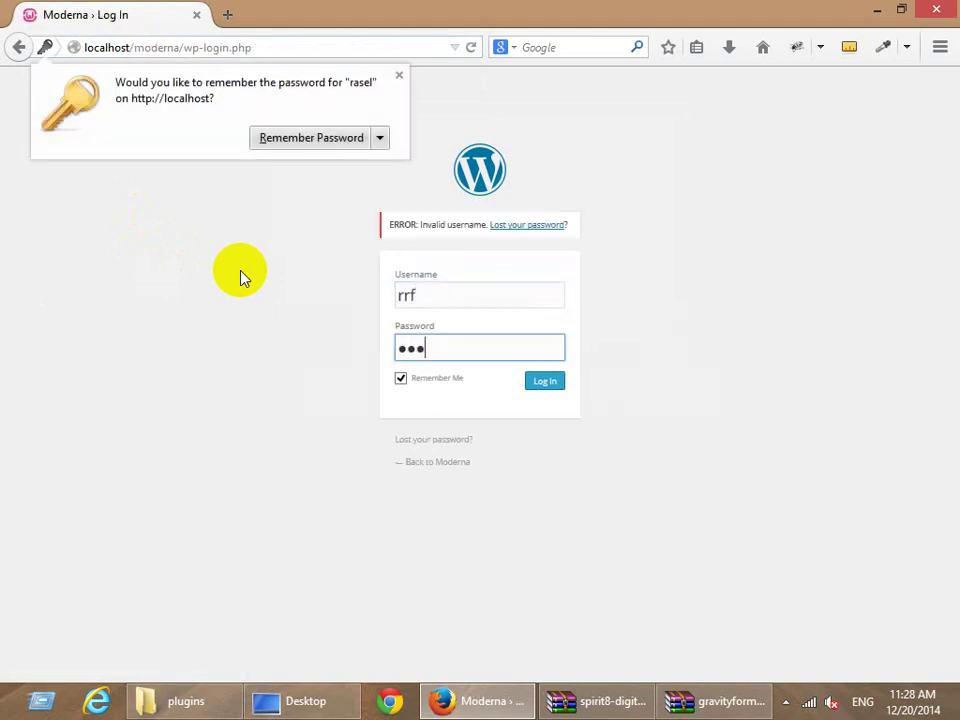
{"action": "key", "text": "Return"}
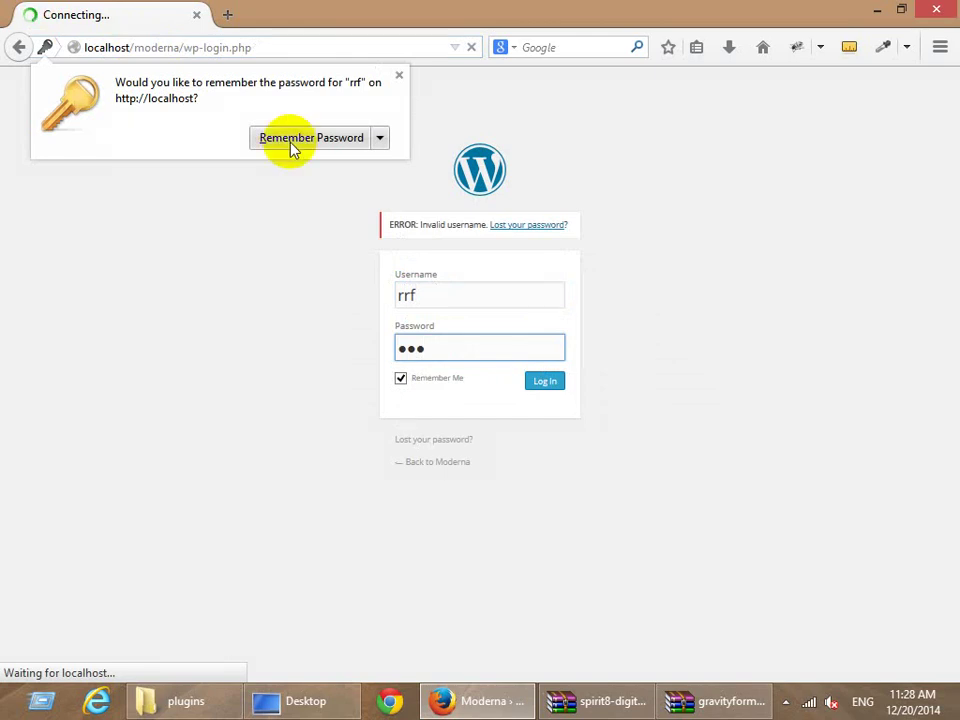
{"action": "left_click", "coordinate": [399, 76]}
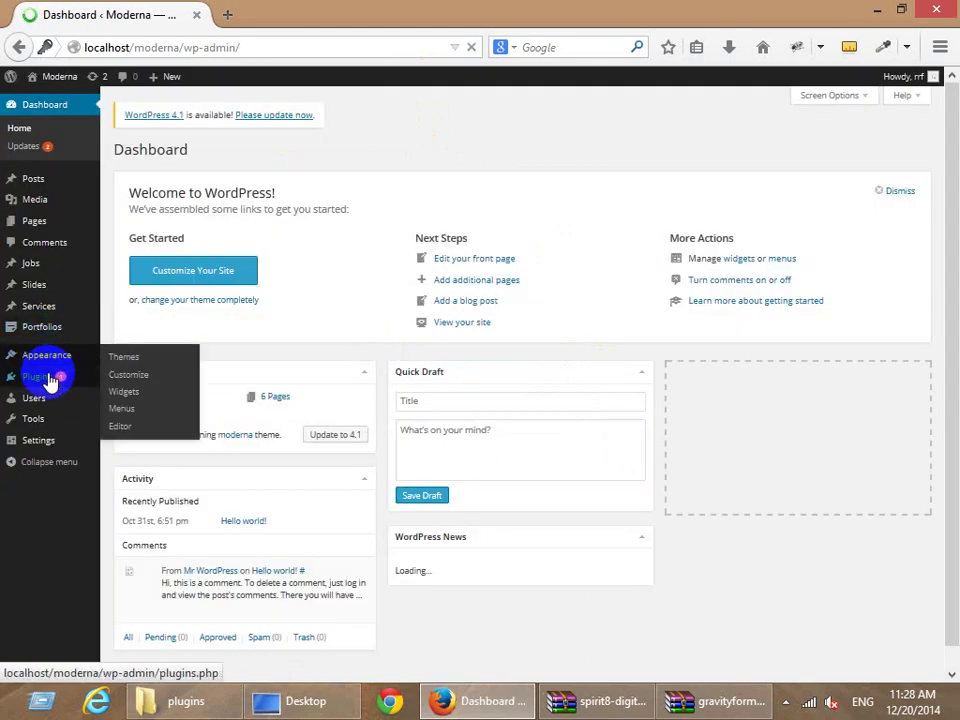
Activate the Gravity Forms plugin, open its Settings page, and open the live site in a new tab.
{"action": "left_click", "coordinate": [50, 380]}
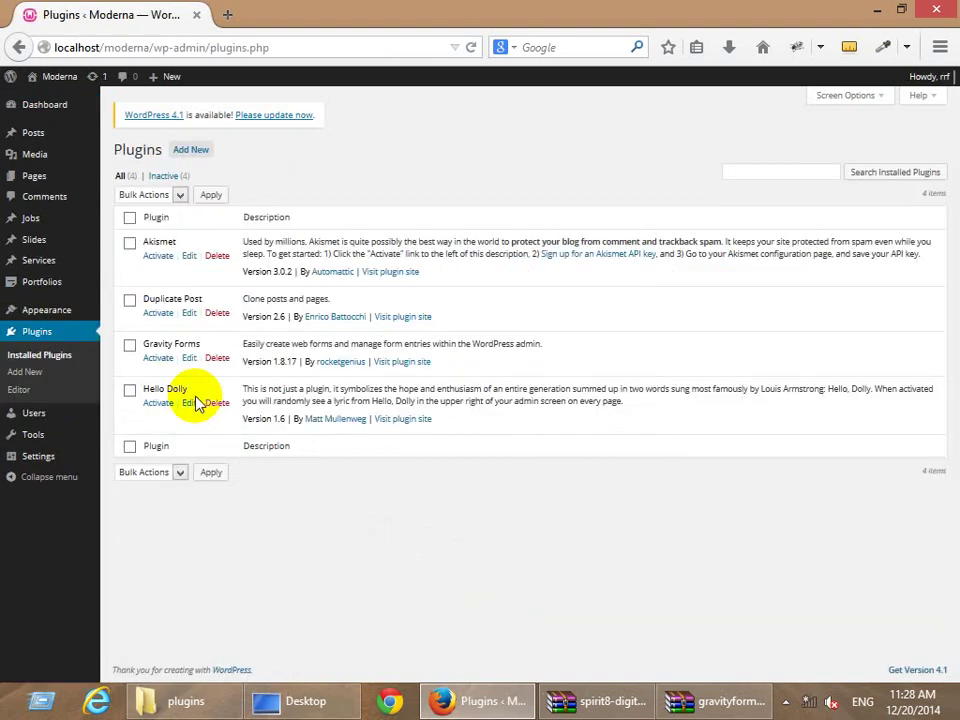
{"action": "left_click", "coordinate": [157, 359]}
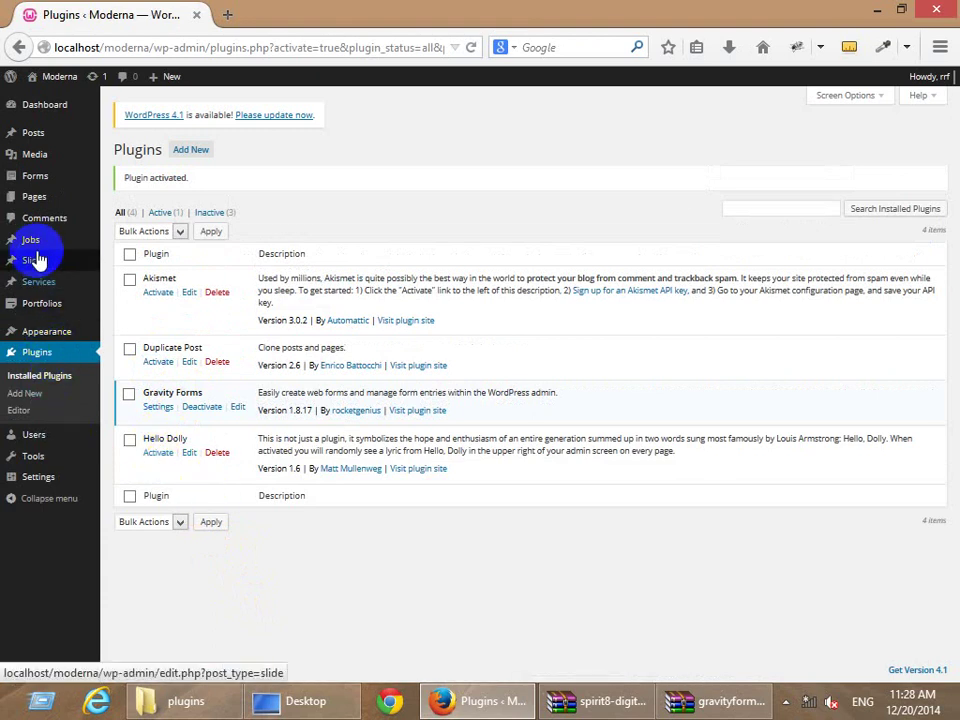
{"action": "mouse_move", "coordinate": [42, 177]}
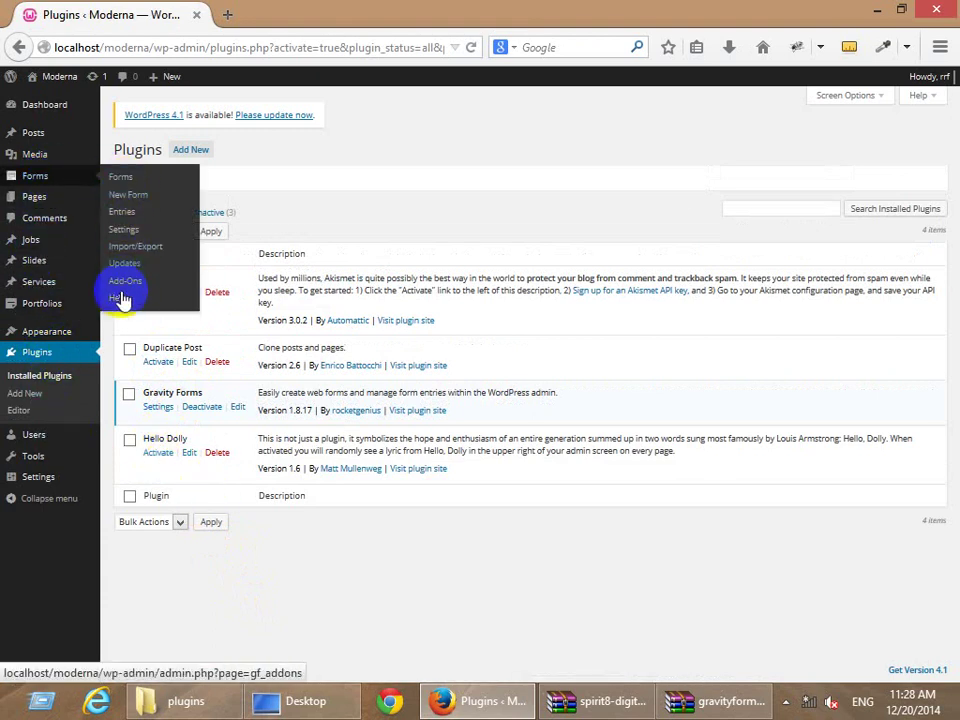
{"action": "left_click", "coordinate": [128, 233]}
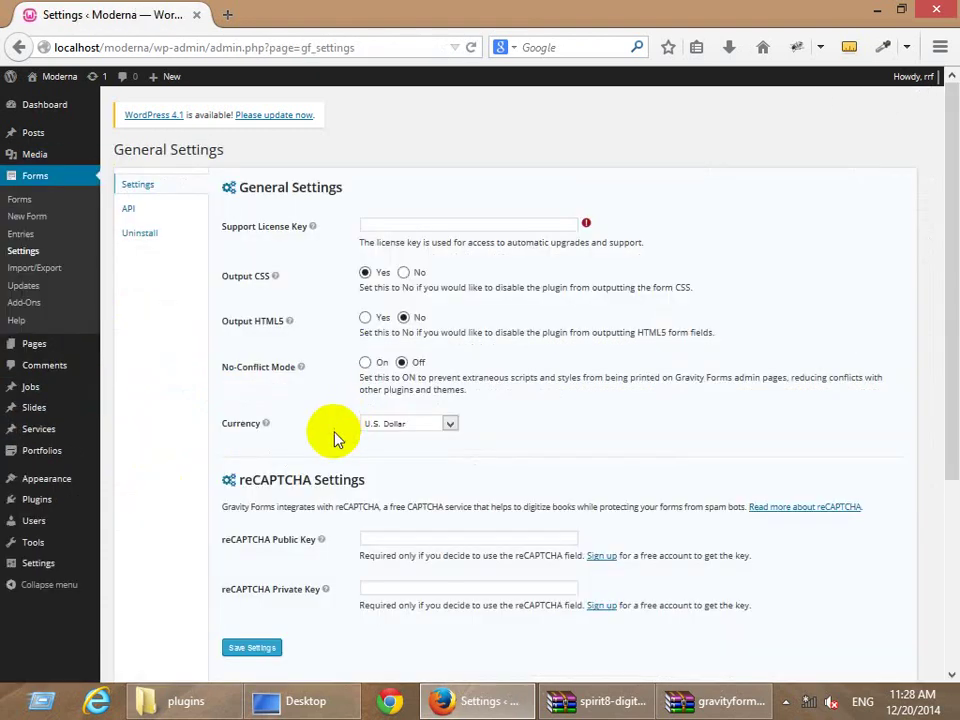
{"action": "left_click", "coordinate": [393, 224]}
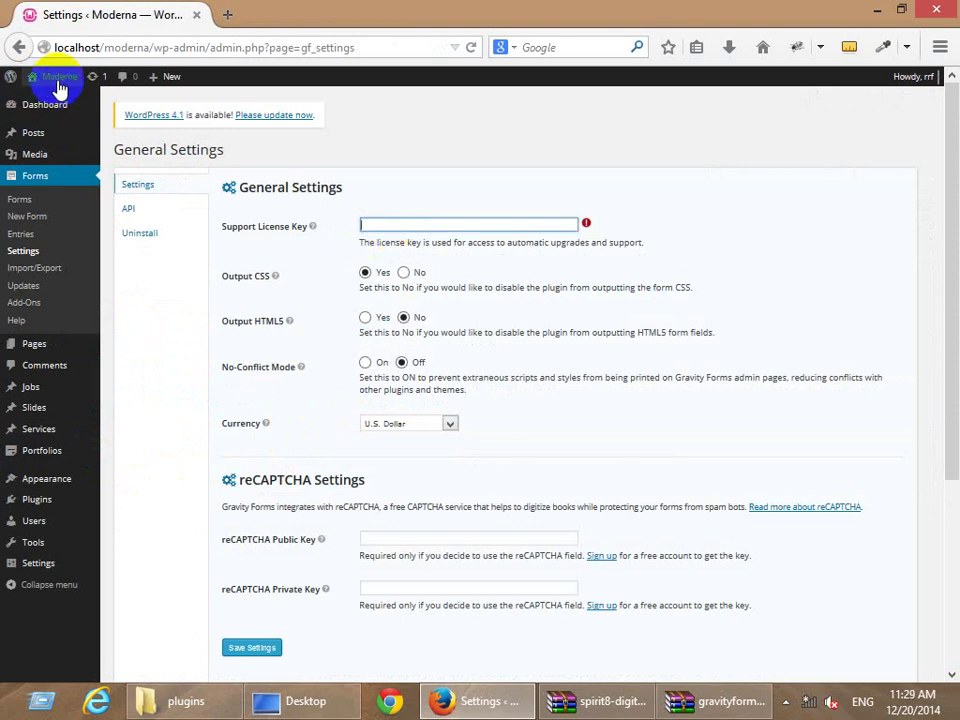
{"action": "middle_click", "coordinate": [45, 76]}
Search the Moderna home page's source for 'gravi', then close the source view.
{"action": "left_click", "coordinate": [280, 20]}
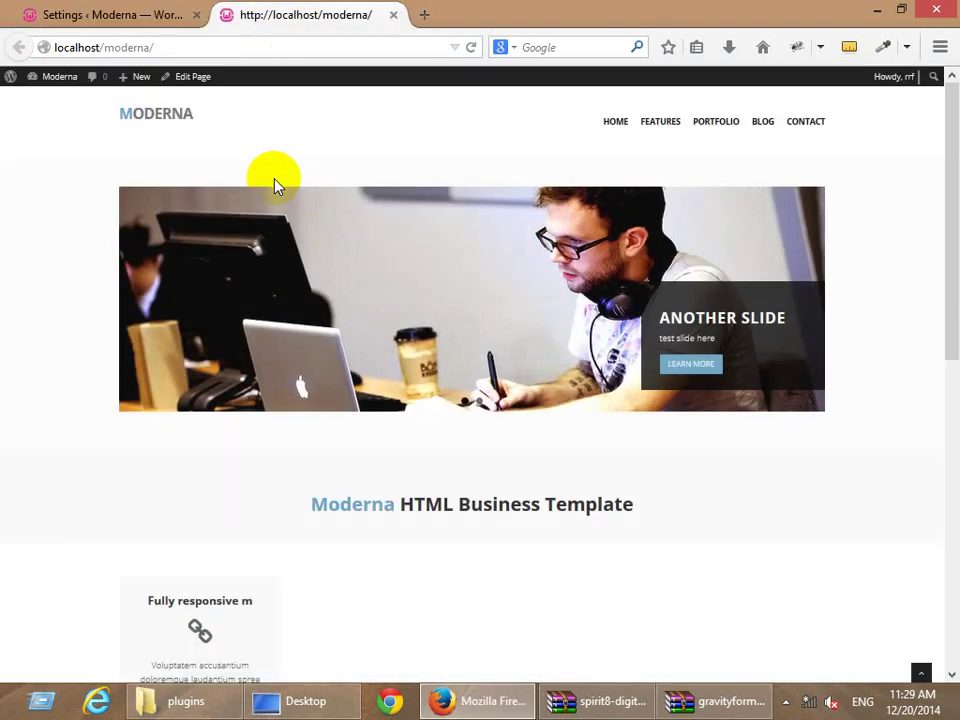
{"action": "key", "text": "ctrl+u"}
{"action": "key", "text": "ctrl+f"}
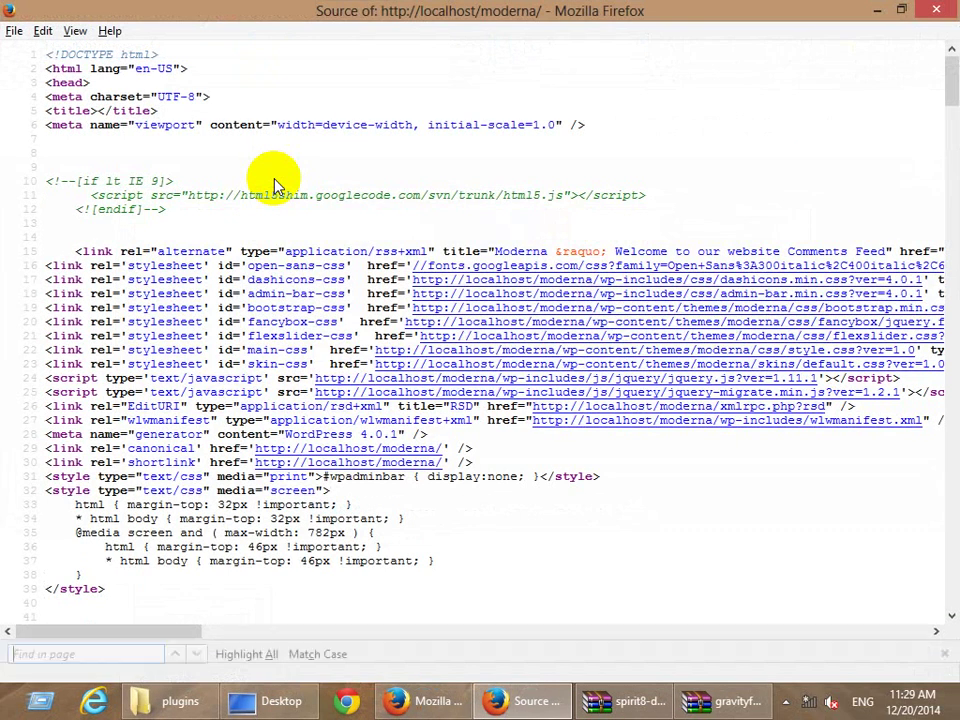
{"action": "type", "text": "gravi"}
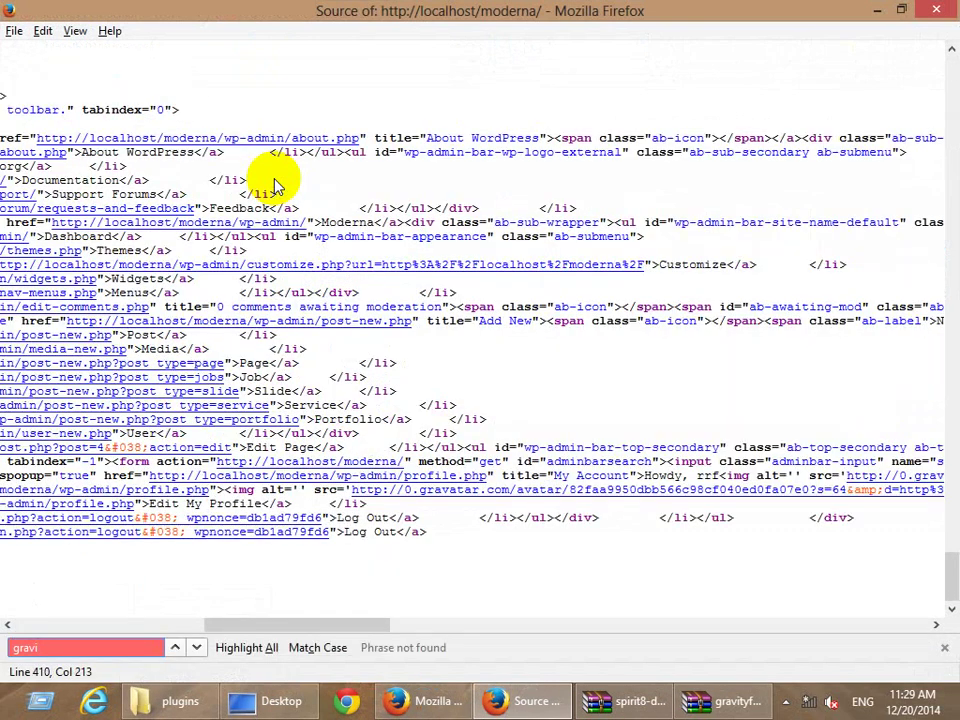
{"action": "key", "text": "ctrl+w"}
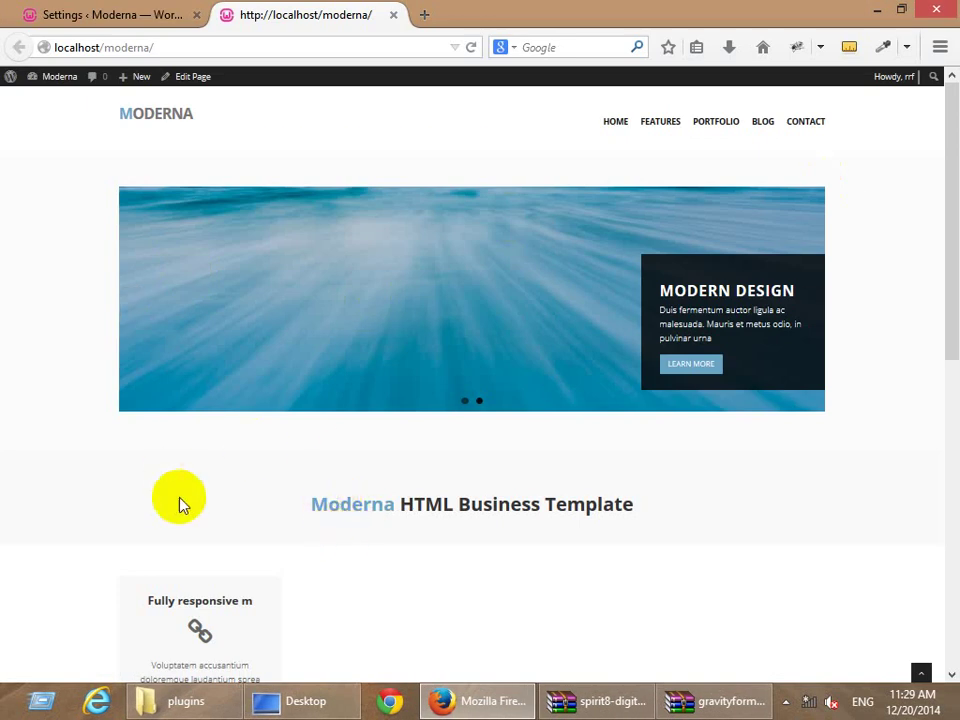
Return to the WordPress admin tab and open the Gravity Forms Forms list.
{"action": "scroll", "coordinate": [214, 482], "scroll_direction": "down", "scroll_amount": 10}
{"action": "scroll", "coordinate": [187, 562], "scroll_direction": "up", "scroll_amount": 3}
{"action": "scroll", "coordinate": [187, 562], "scroll_direction": "up", "scroll_amount": 8}
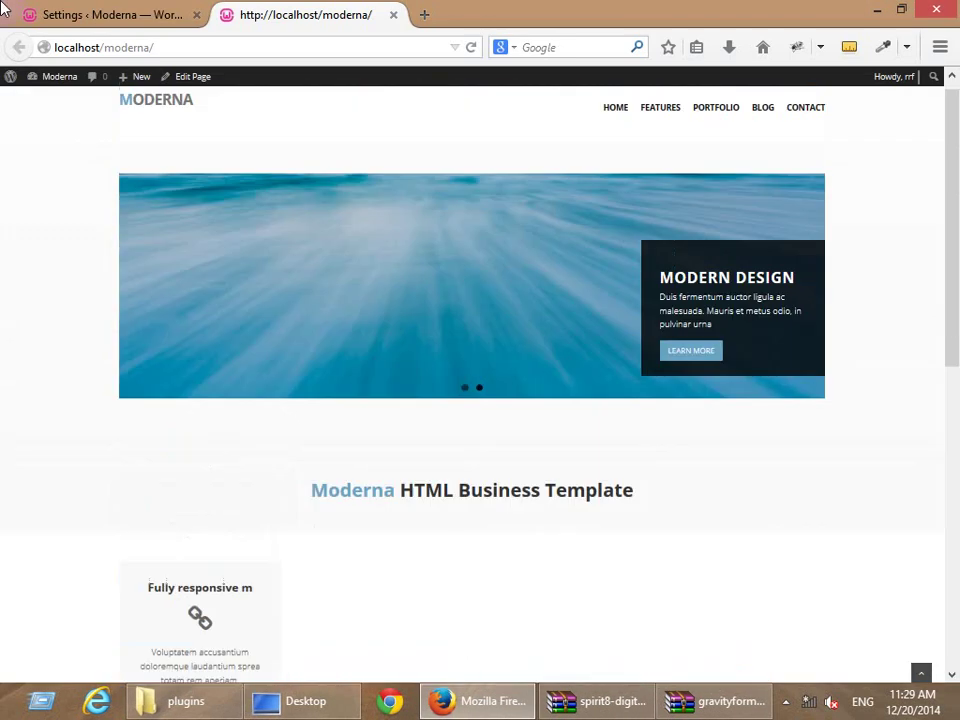
{"action": "left_click", "coordinate": [79, 16]}
{"action": "left_click", "coordinate": [20, 200]}
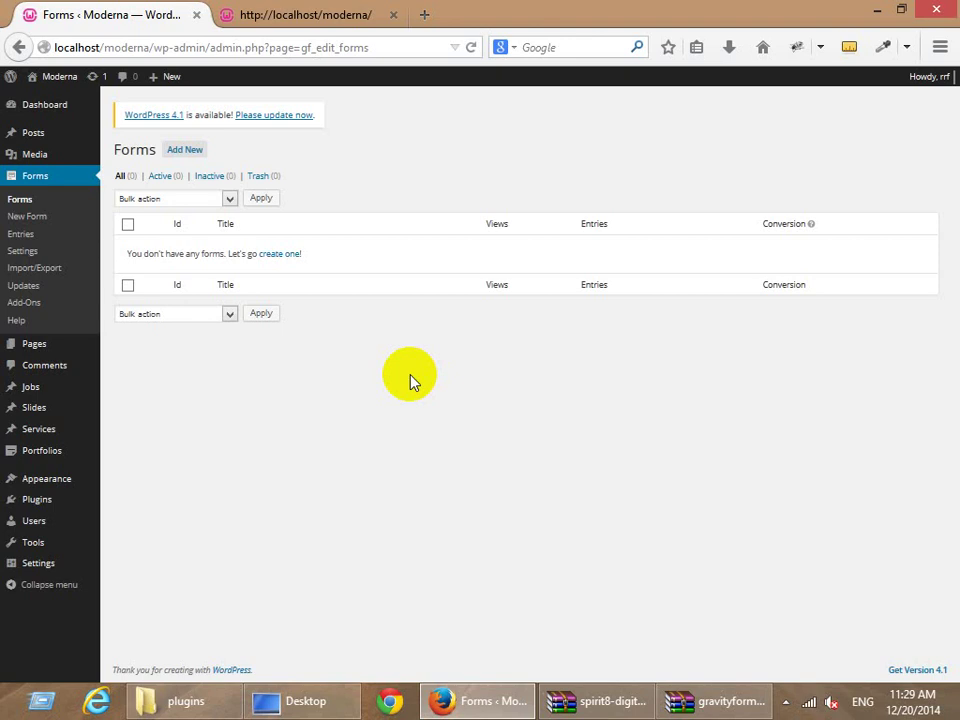
Start creating a new form from the empty Gravity Forms list.
{"action": "left_click", "coordinate": [279, 255]}
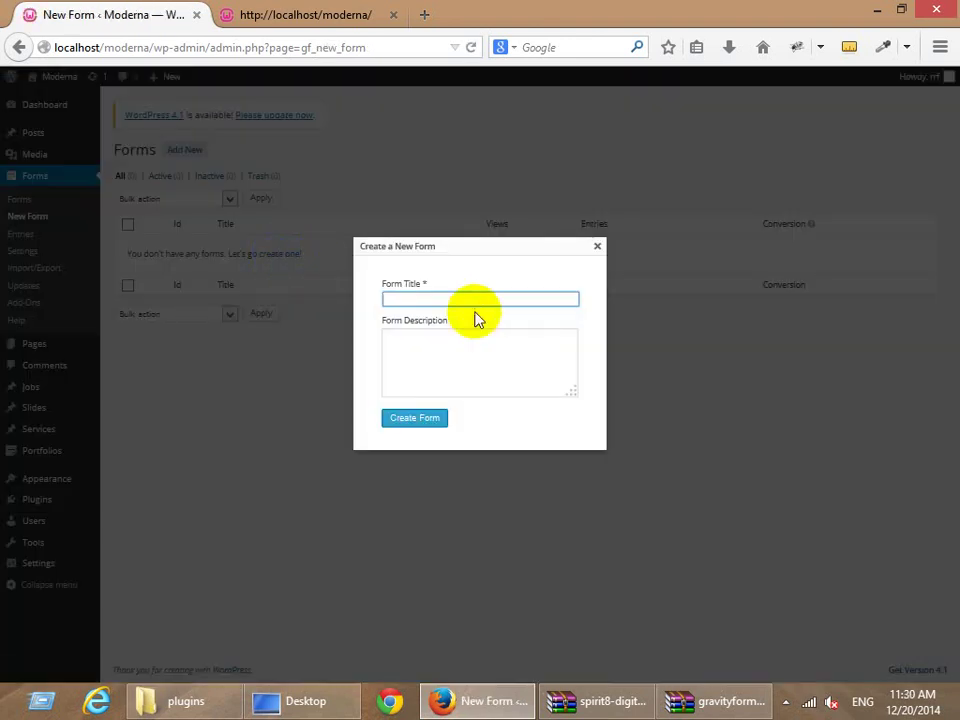
Enter 'Contact form' as the form title and create the form.
{"action": "type", "text": "Contact form"}
{"action": "left_click", "coordinate": [421, 421]}
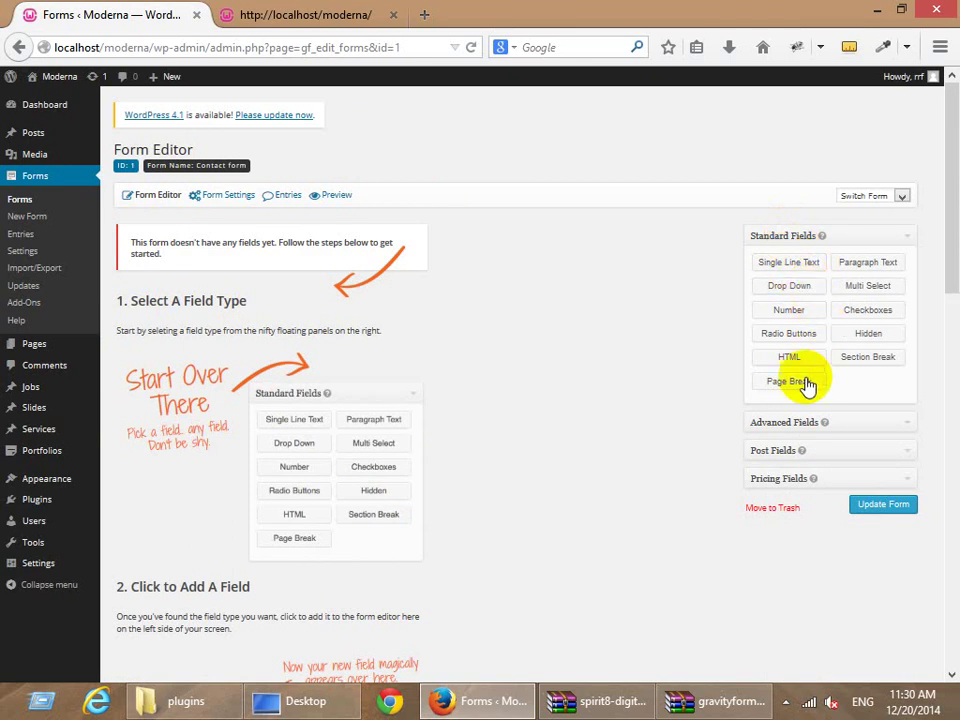
{"action": "left_click", "coordinate": [806, 422]}
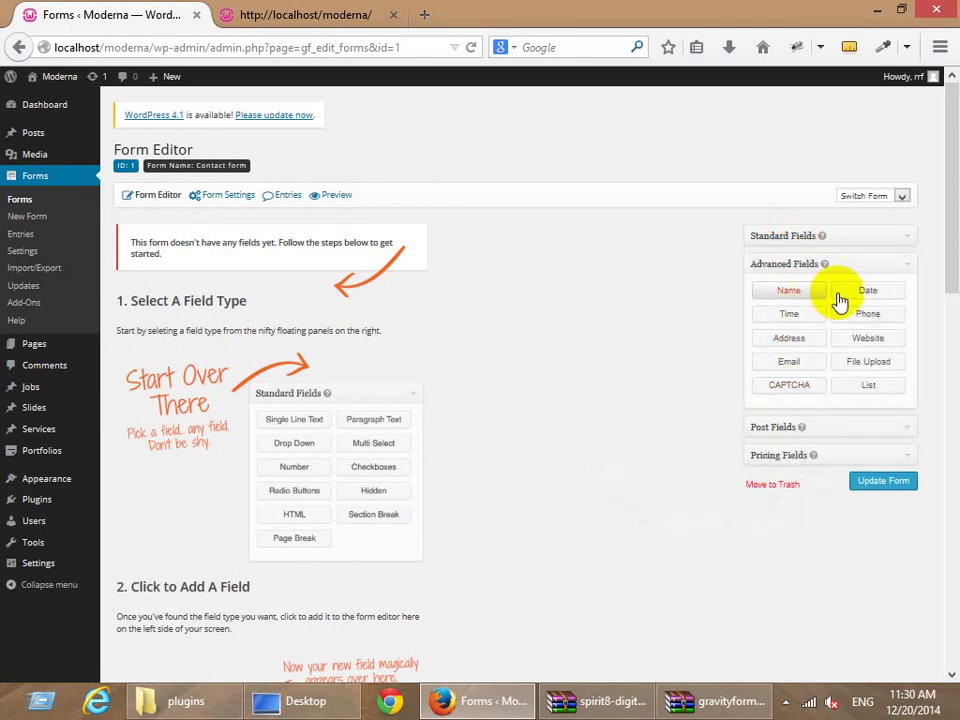
{"action": "left_click", "coordinate": [816, 432]}
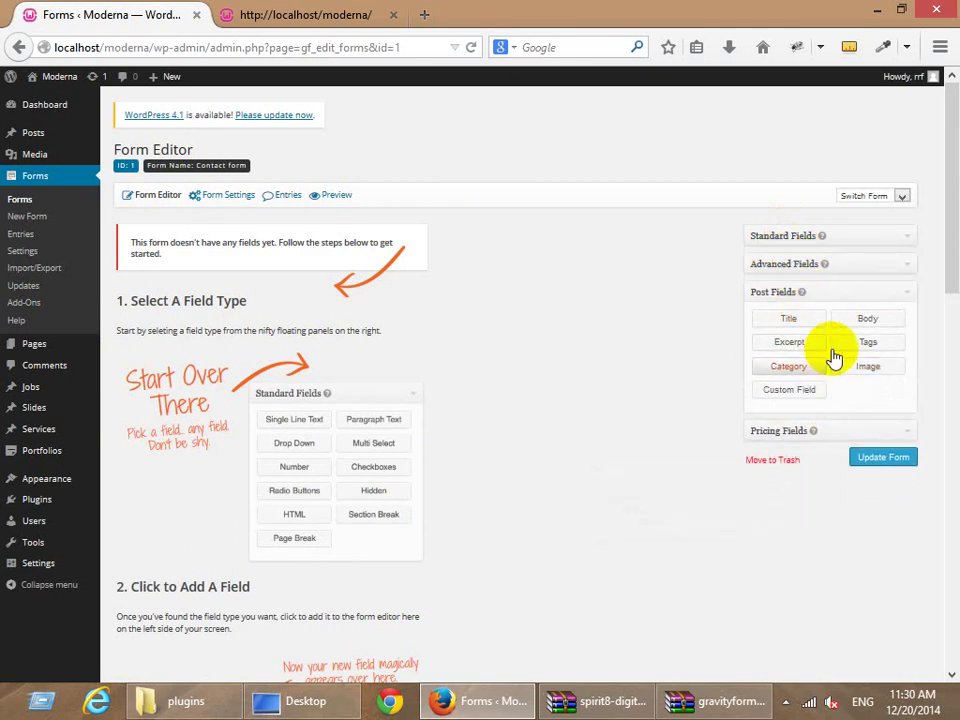
{"action": "left_click", "coordinate": [781, 433]}
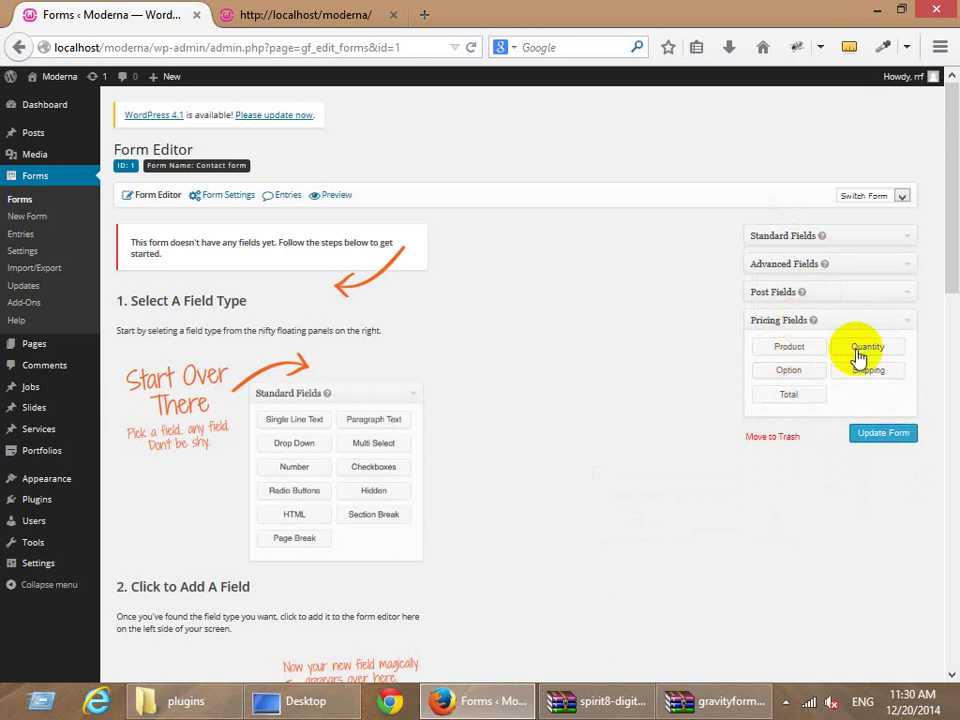
{"action": "left_click", "coordinate": [784, 240]}
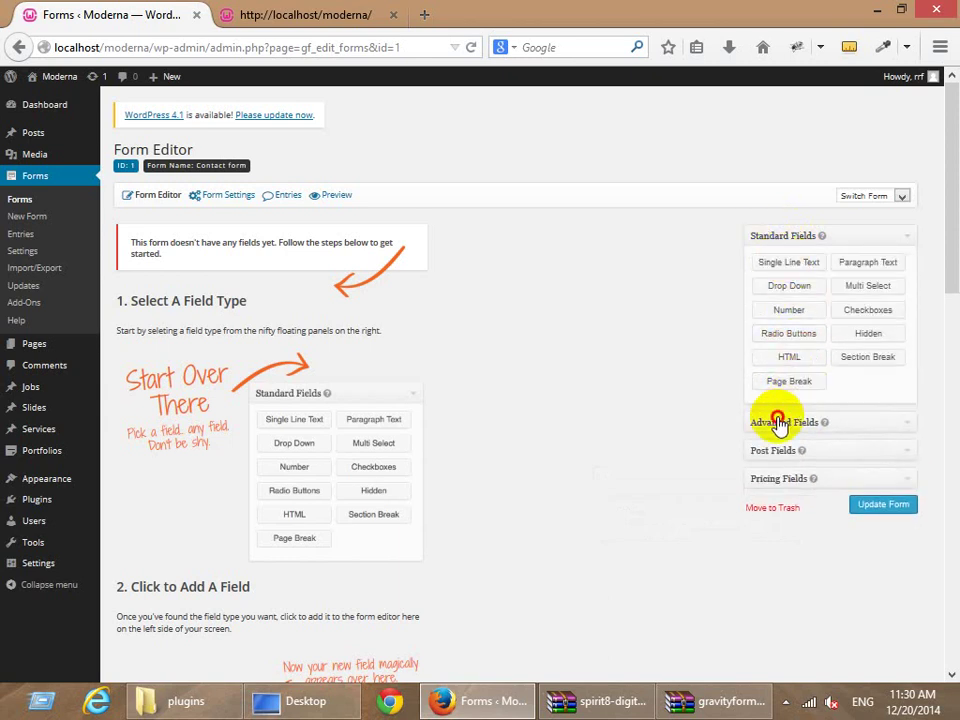
{"action": "left_click", "coordinate": [778, 417]}
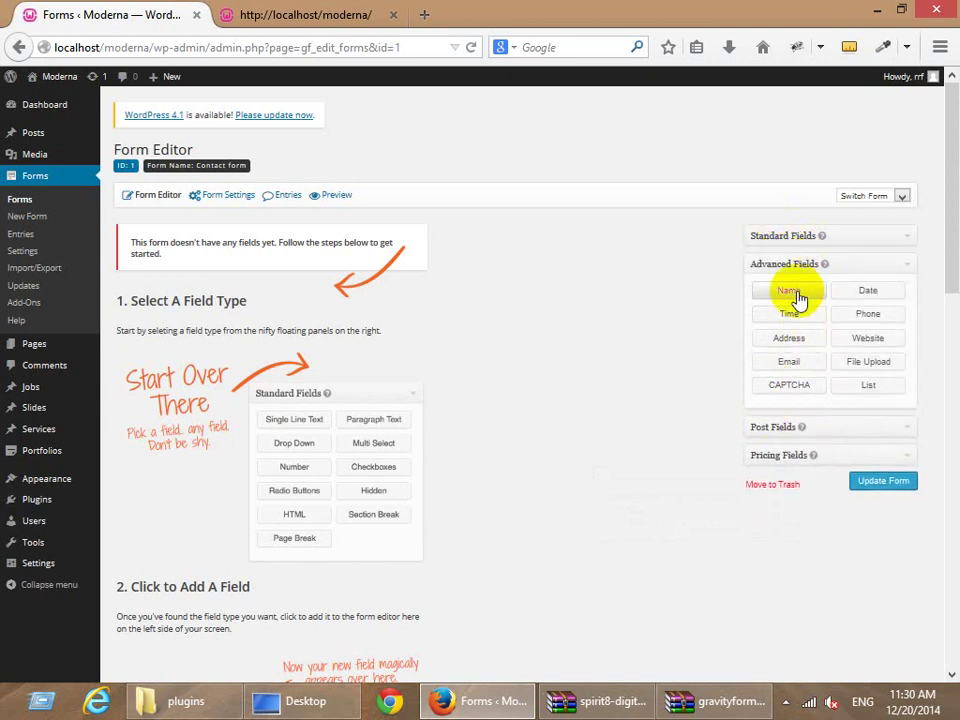
Add a Name field and set its name format to Simple.
{"action": "left_click", "coordinate": [797, 295]}
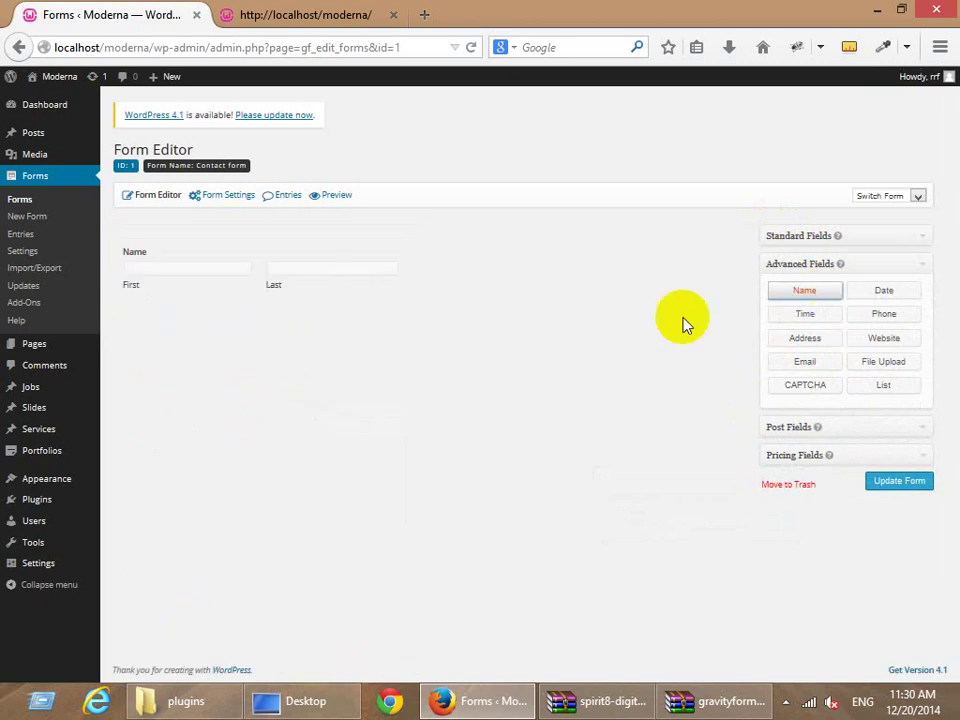
{"action": "left_click", "coordinate": [258, 263]}
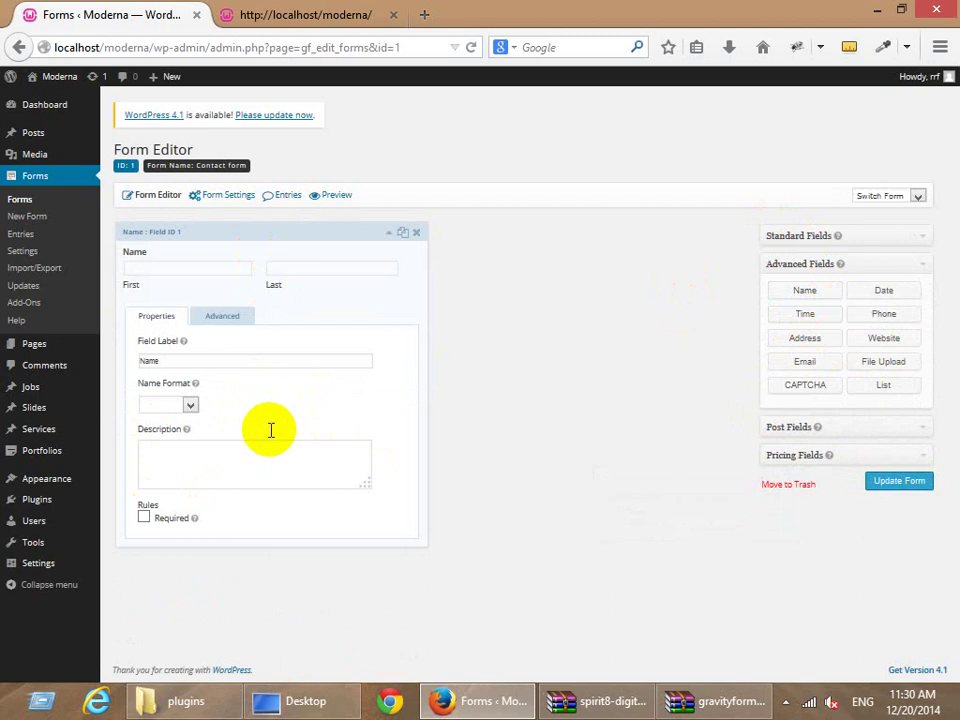
{"action": "left_click", "coordinate": [217, 320]}
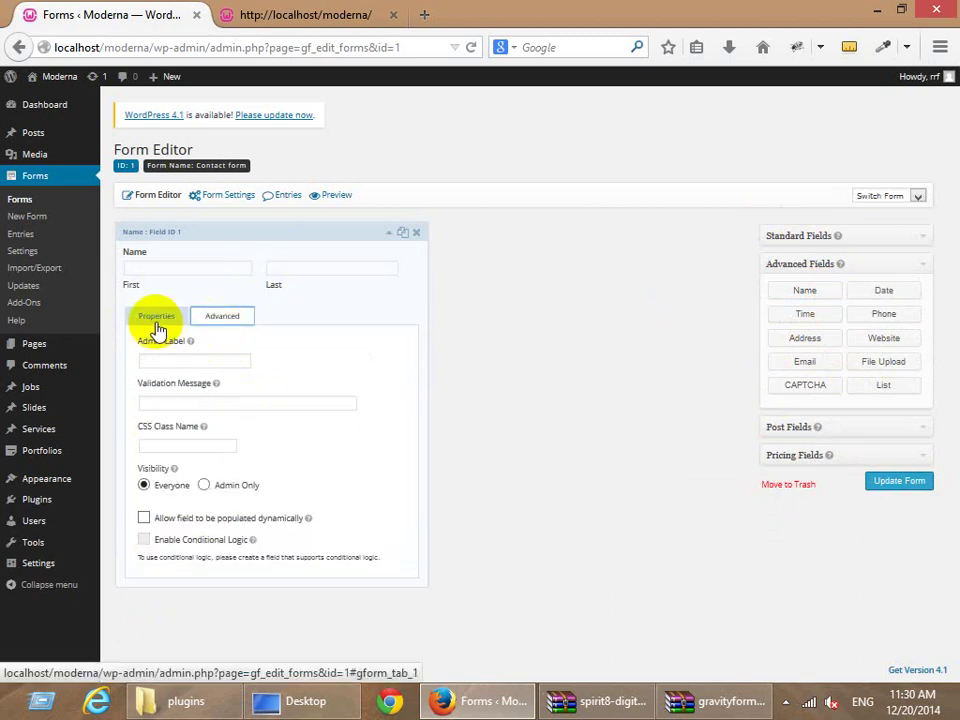
{"action": "left_click", "coordinate": [157, 322]}
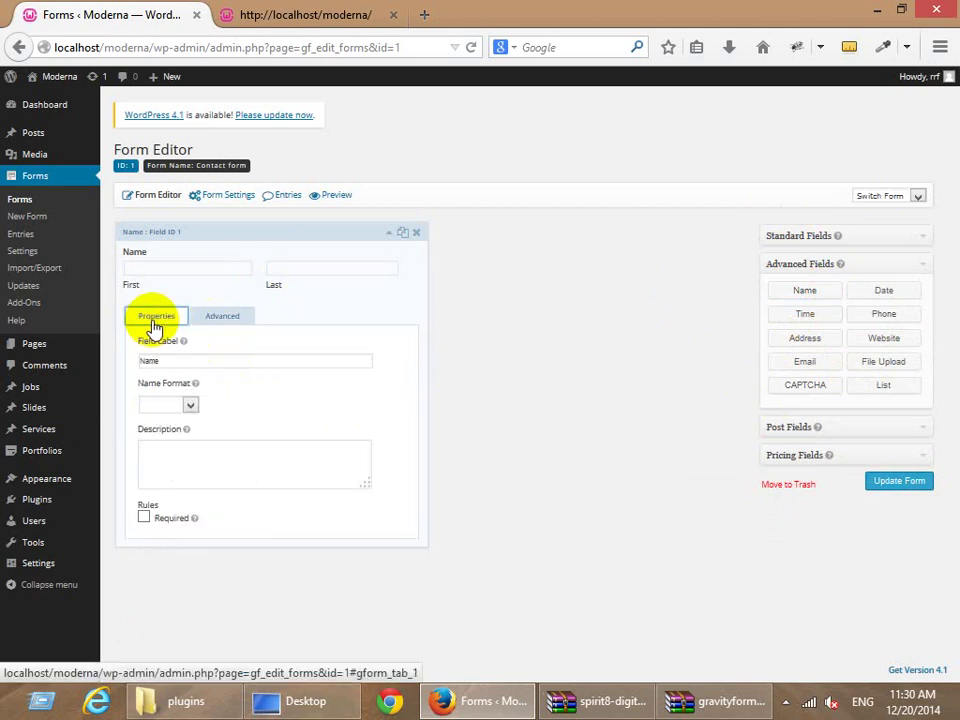
{"action": "left_click", "coordinate": [176, 406]}
{"action": "left_click", "coordinate": [162, 422]}
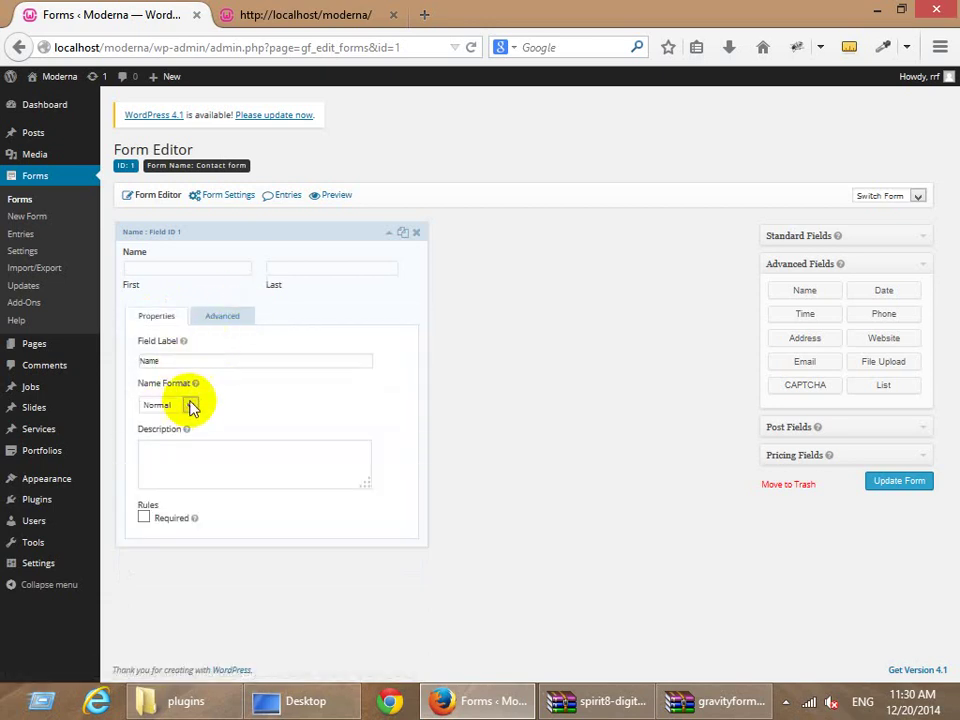
{"action": "left_click", "coordinate": [189, 405]}
{"action": "left_click", "coordinate": [176, 428]}
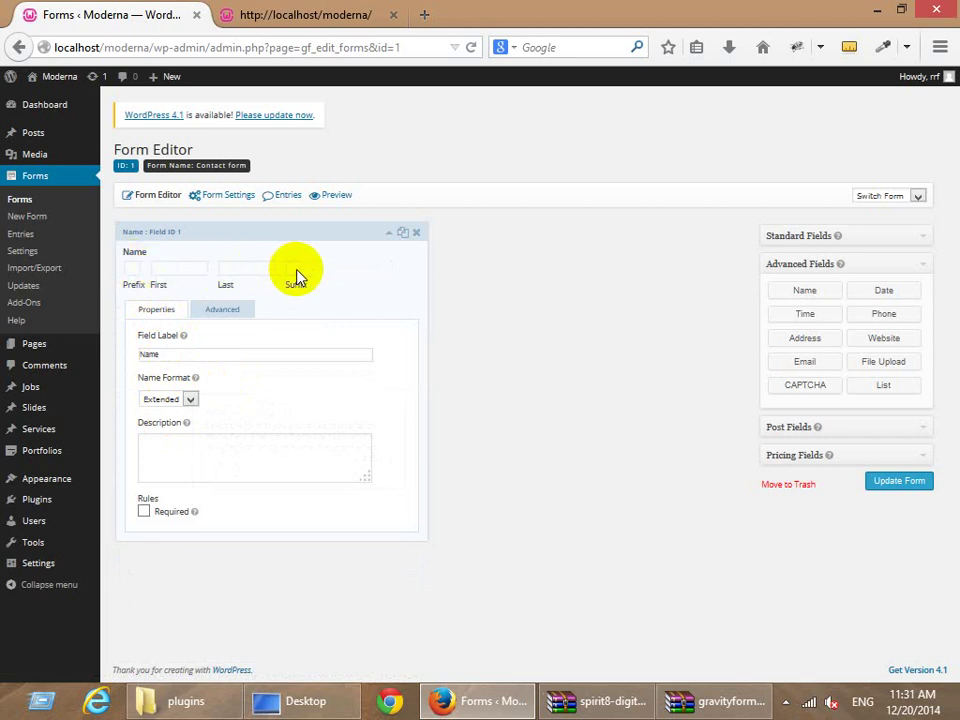
{"action": "left_click", "coordinate": [160, 399]}
{"action": "left_click", "coordinate": [160, 436]}
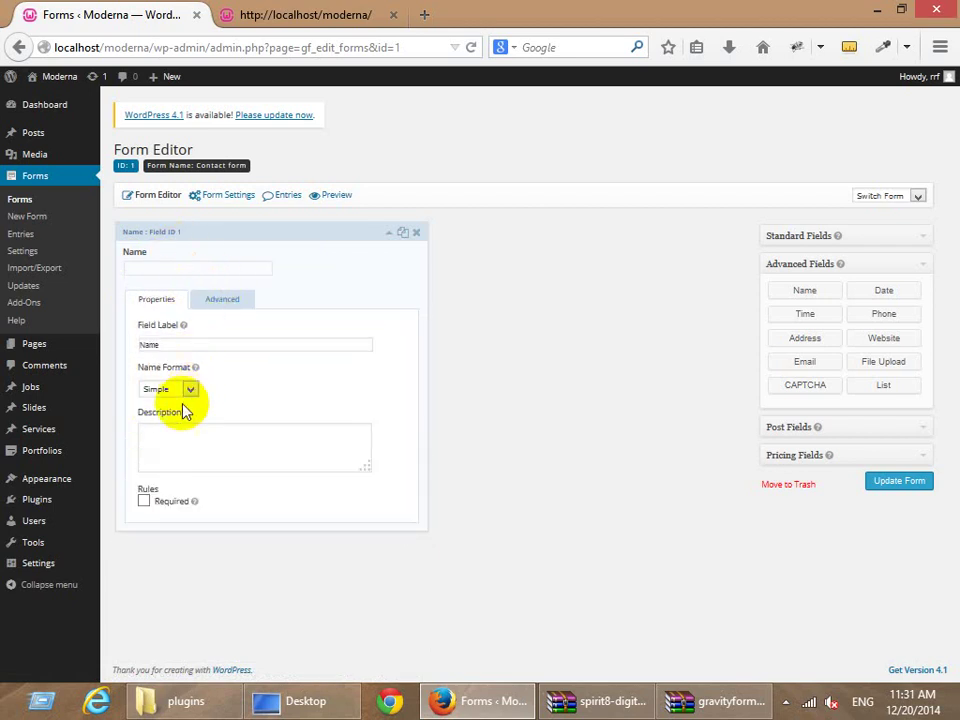
Set the Name field's size to Large and collapse its settings.
{"action": "left_click", "coordinate": [222, 300]}
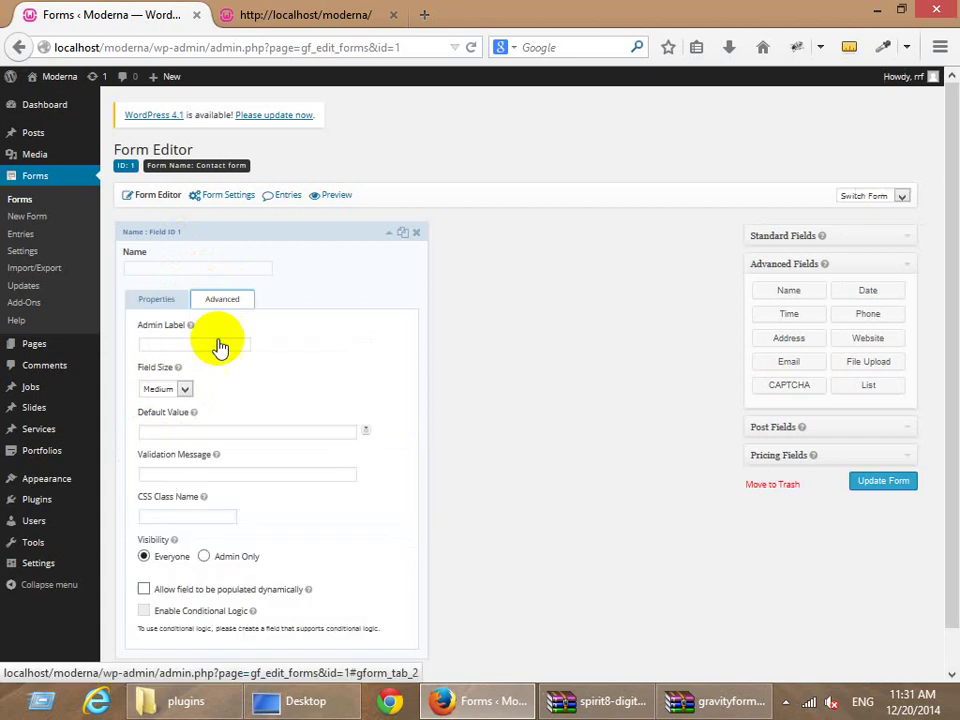
{"action": "left_click", "coordinate": [184, 390]}
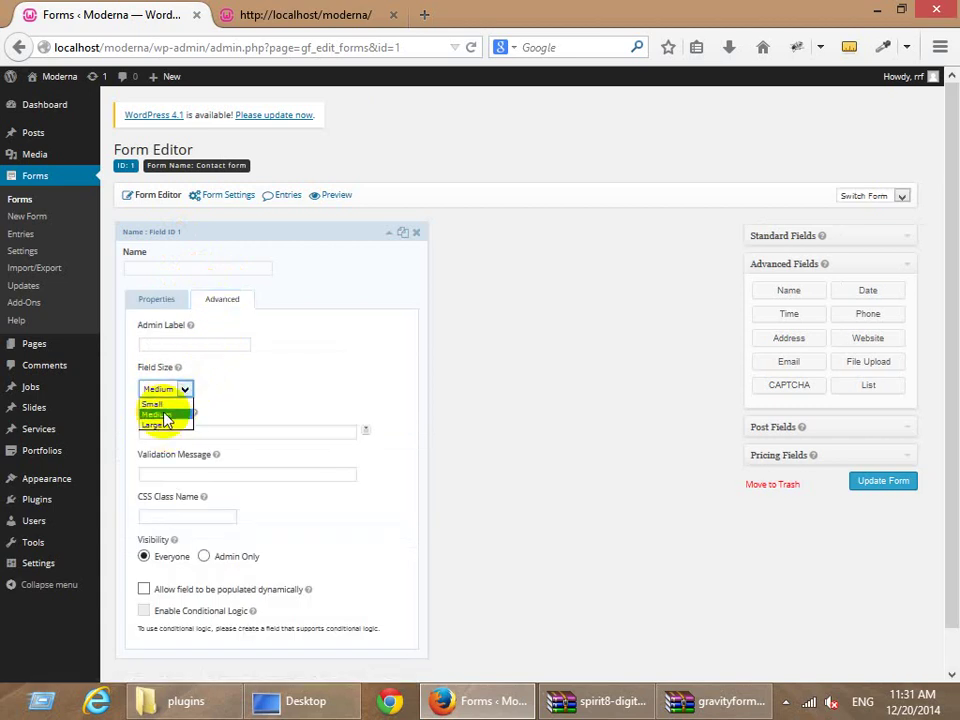
{"action": "left_click", "coordinate": [156, 425]}
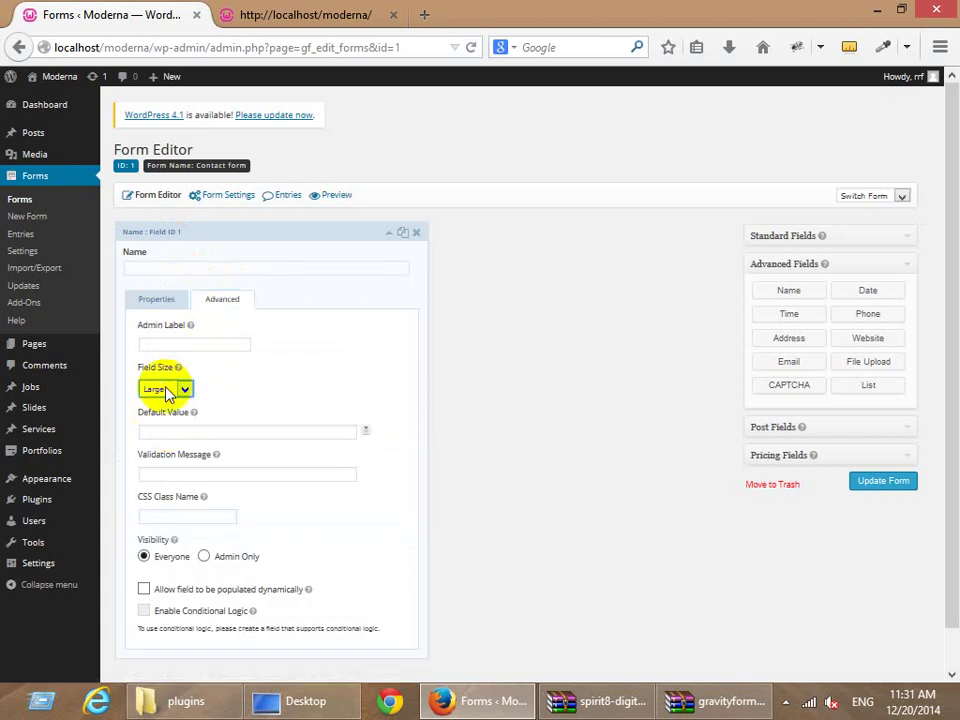
{"action": "left_click", "coordinate": [157, 300]}
{"action": "left_click", "coordinate": [229, 257]}
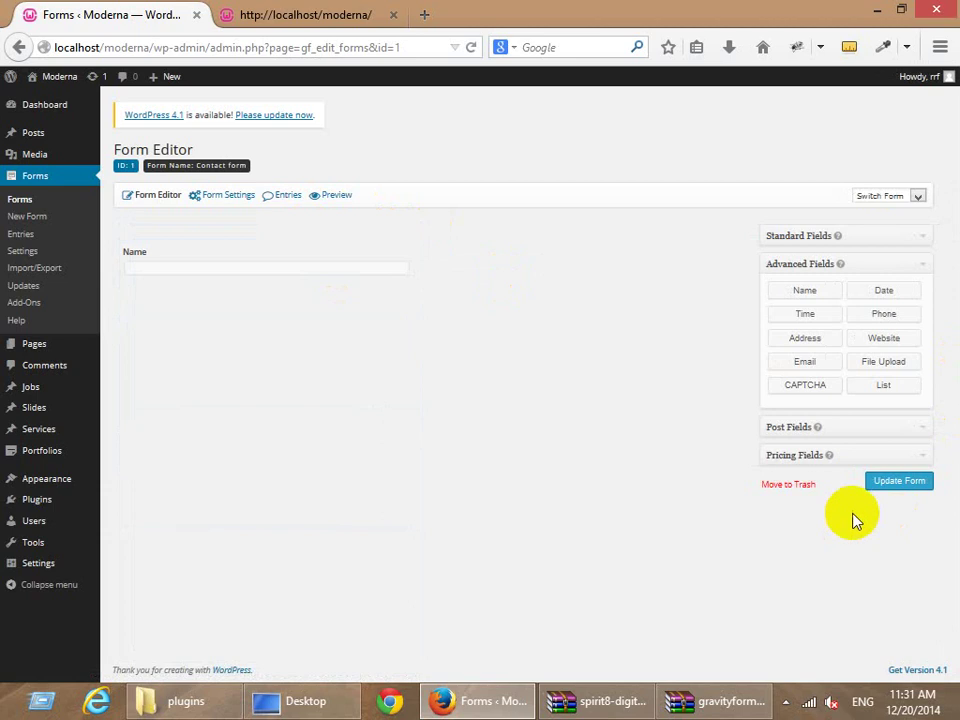
Add an Email field below Name and set its field size to Large.
{"action": "left_click", "coordinate": [812, 335]}
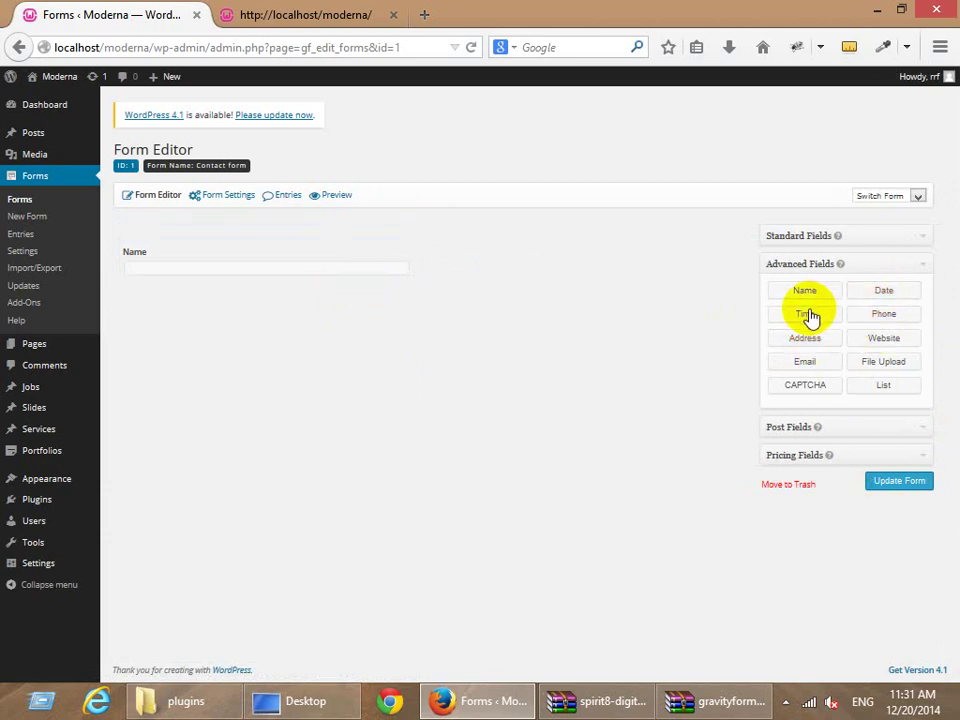
{"action": "left_click", "coordinate": [805, 361]}
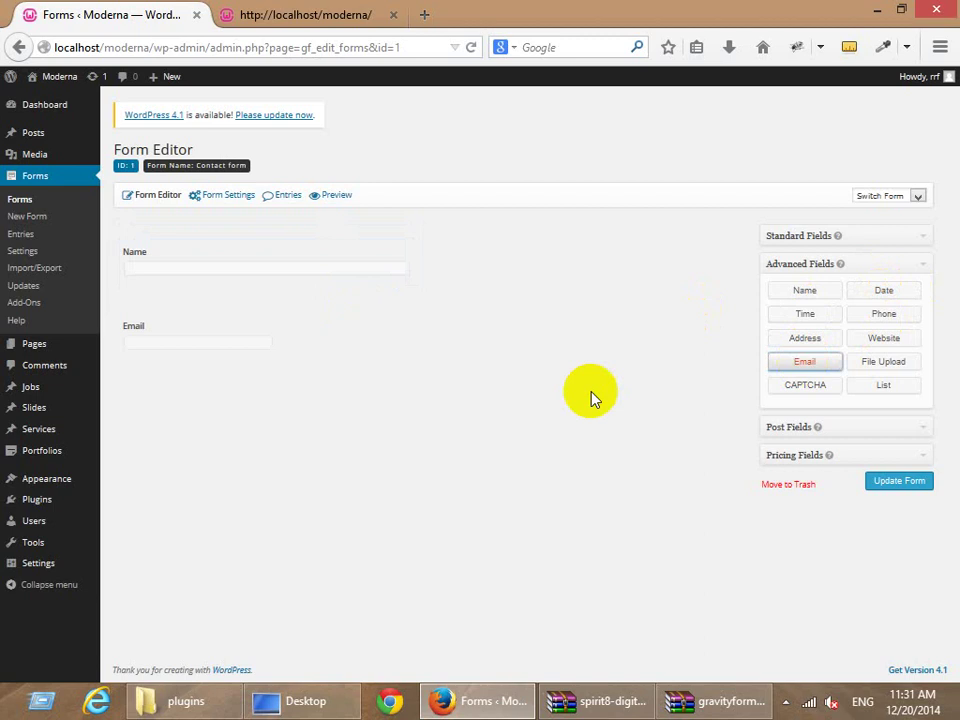
{"action": "left_click", "coordinate": [199, 338]}
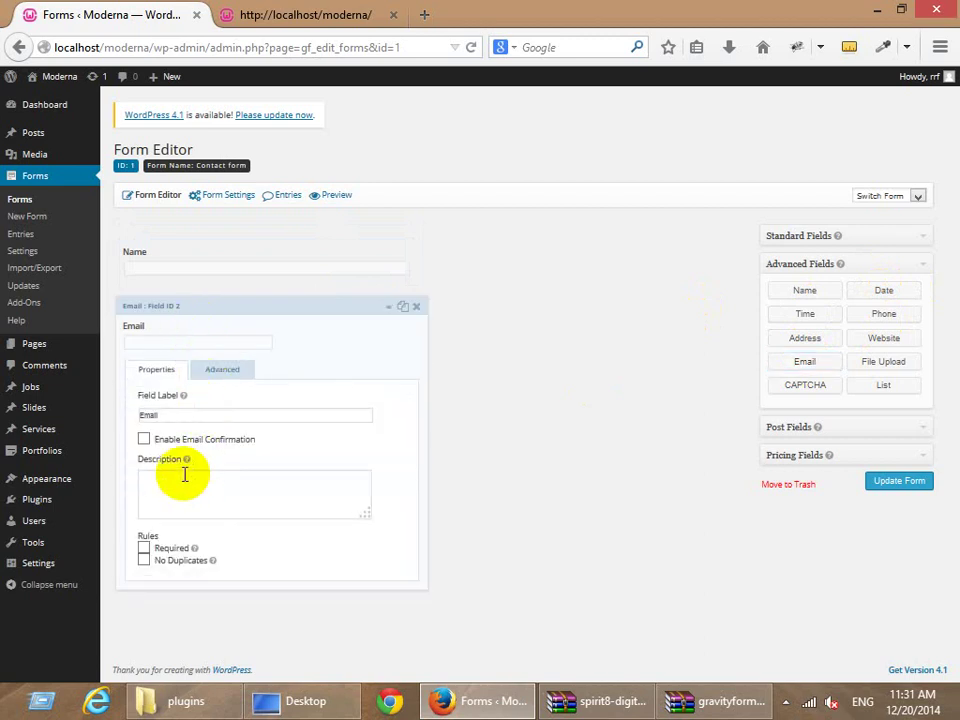
{"action": "left_click", "coordinate": [222, 370]}
{"action": "left_click", "coordinate": [170, 462]}
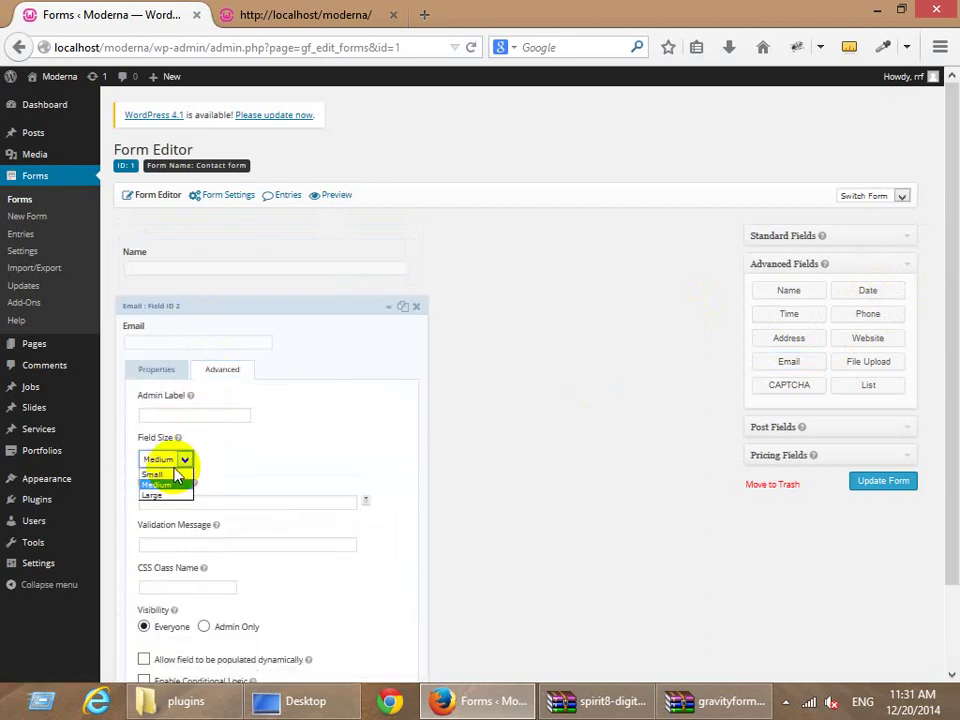
{"action": "left_click", "coordinate": [172, 497]}
{"action": "left_click", "coordinate": [162, 372]}
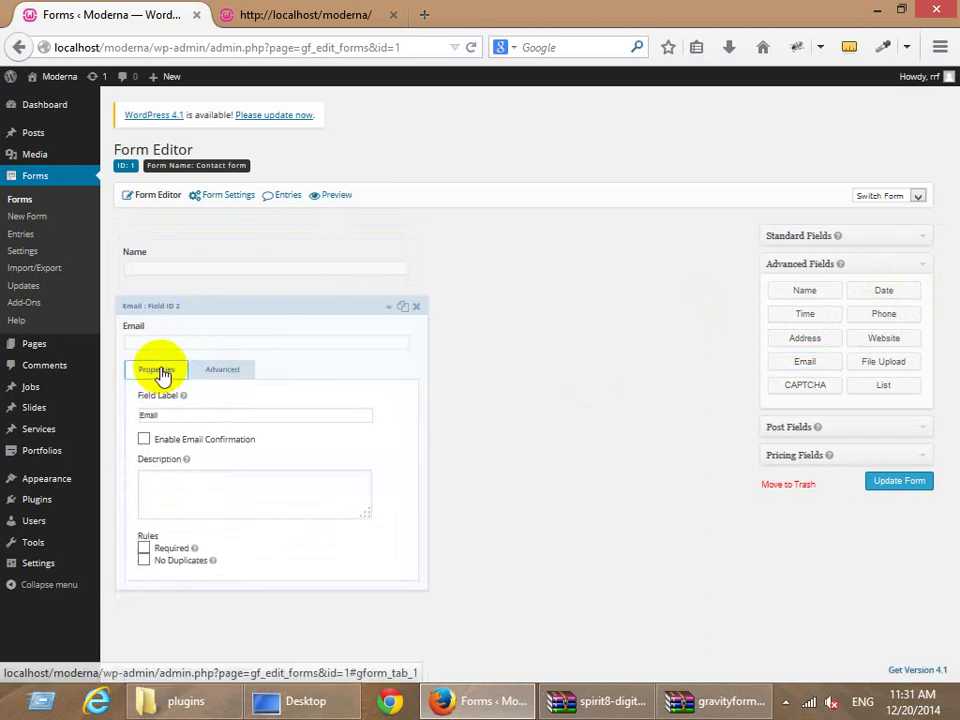
Mark the Email field as Required and collapse its settings.
{"action": "left_click", "coordinate": [171, 550]}
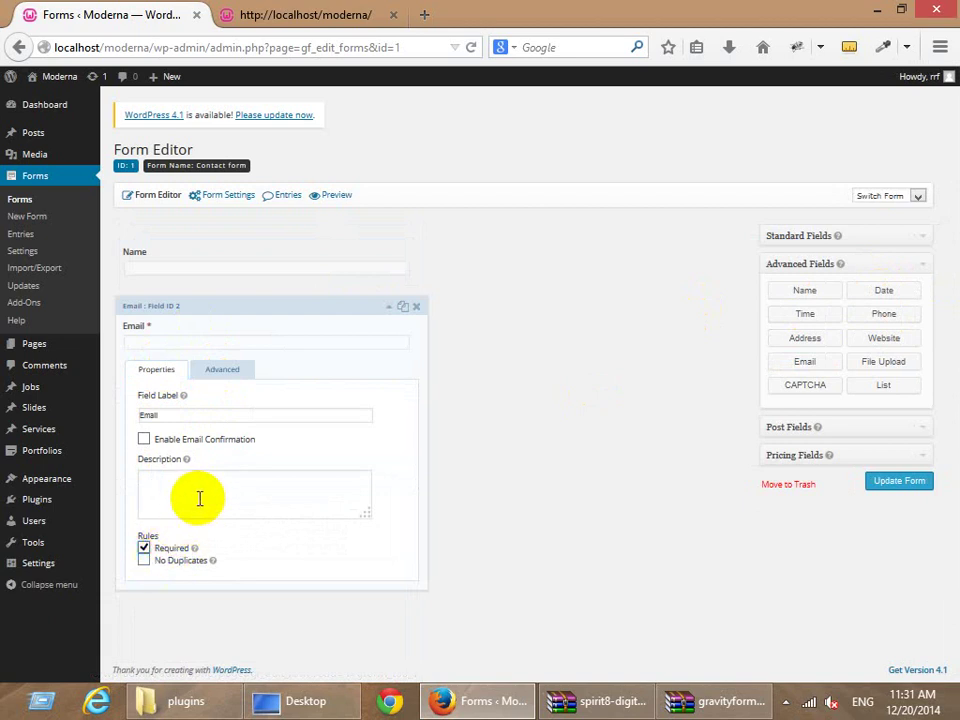
{"action": "left_click", "coordinate": [225, 378]}
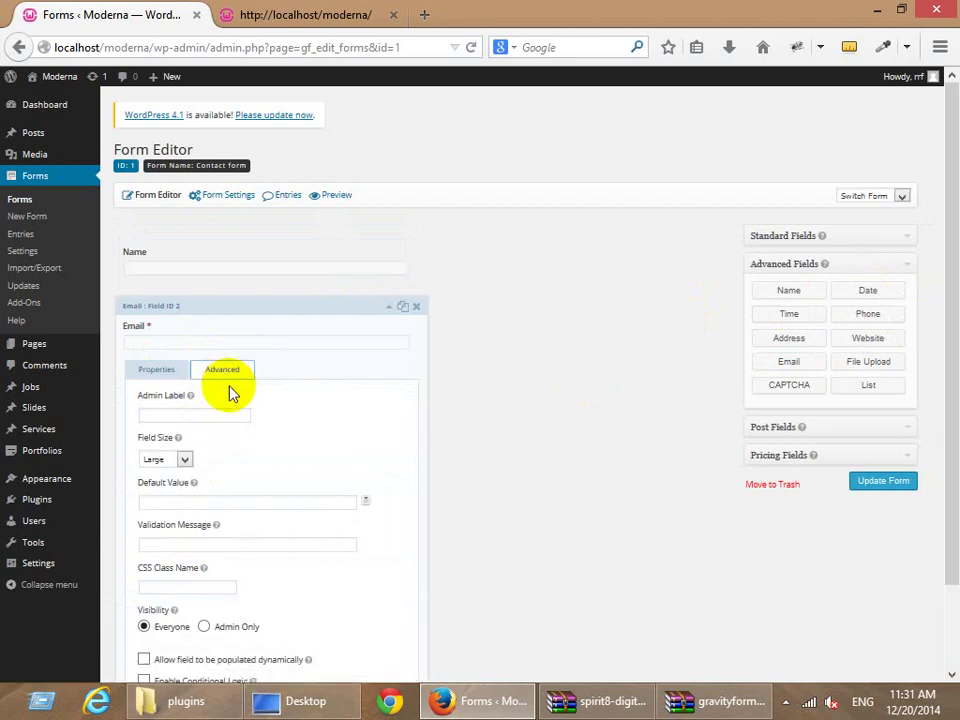
{"action": "left_click", "coordinate": [166, 375]}
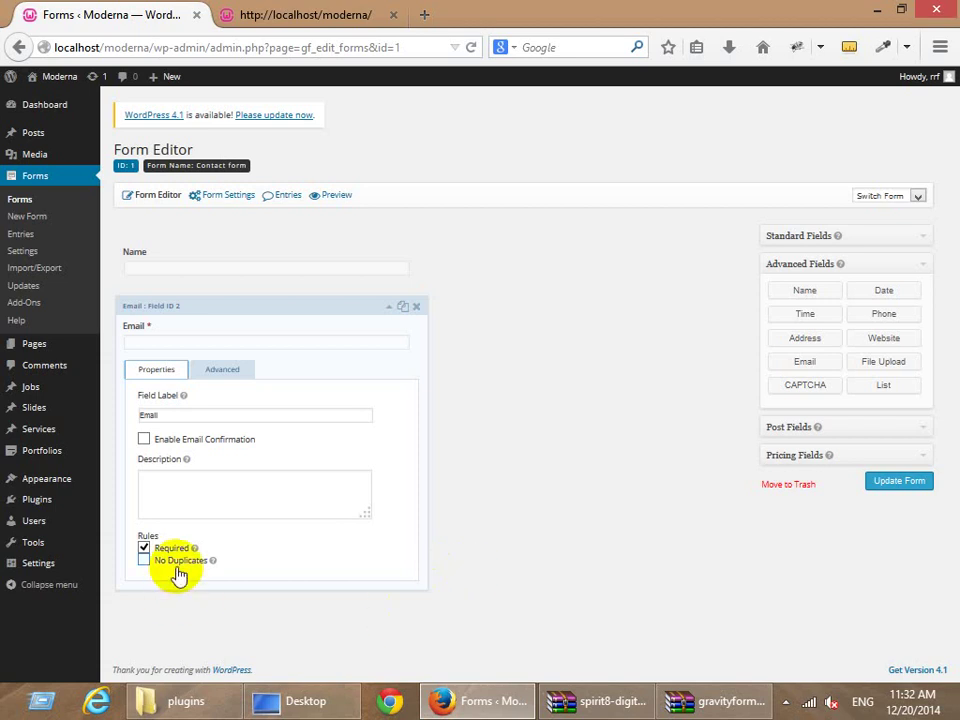
{"action": "left_click", "coordinate": [215, 370]}
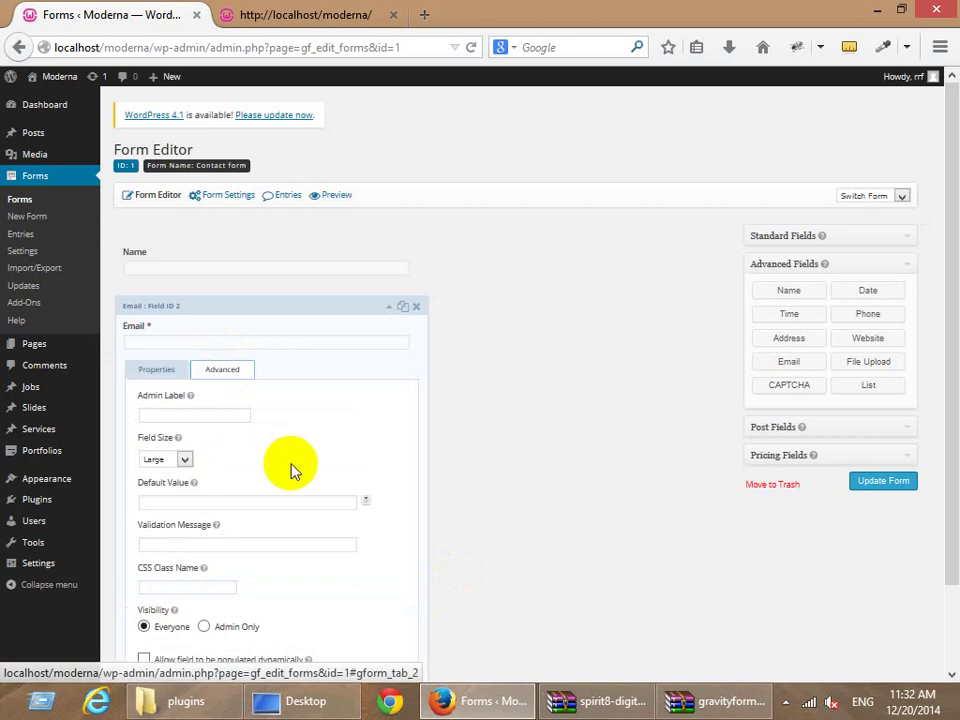
{"action": "scroll", "coordinate": [292, 470], "scroll_direction": "down", "scroll_amount": 2}
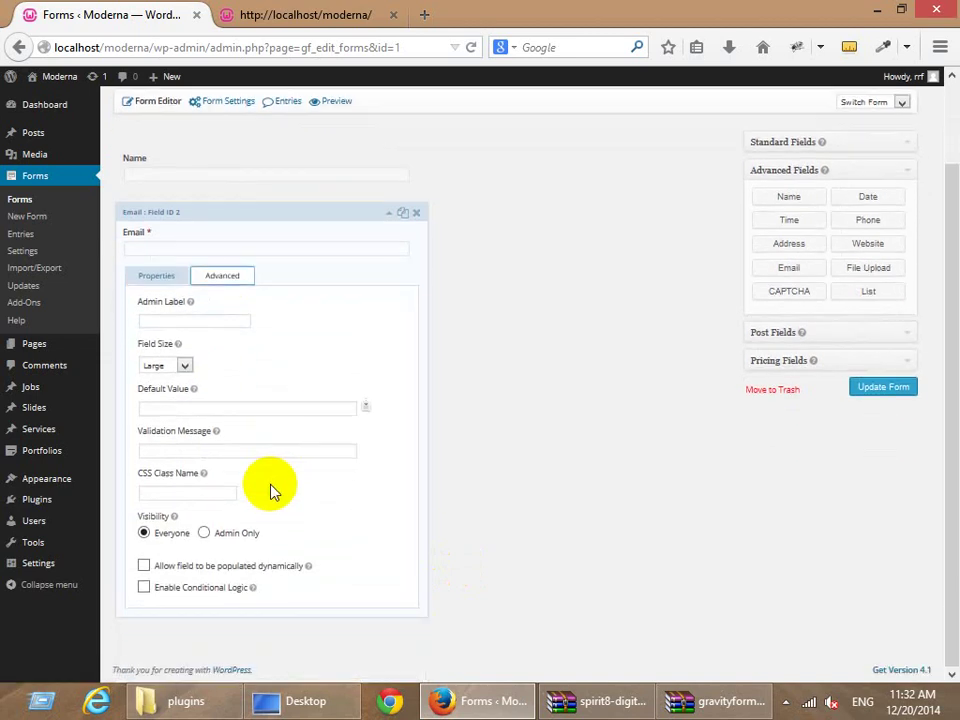
{"action": "left_click", "coordinate": [157, 280]}
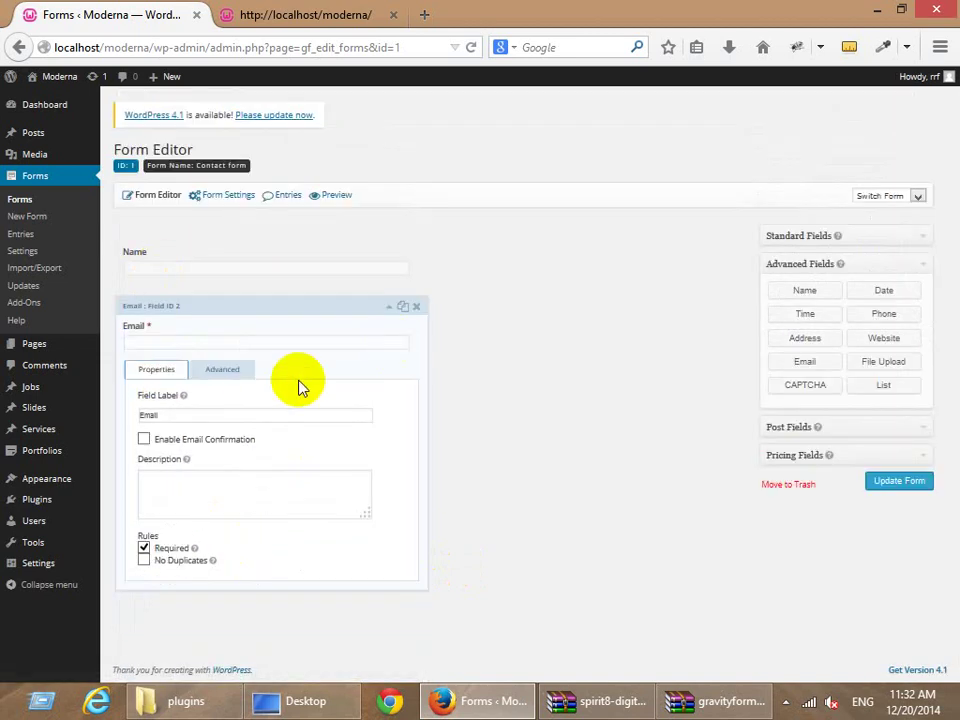
{"action": "left_click", "coordinate": [270, 306]}
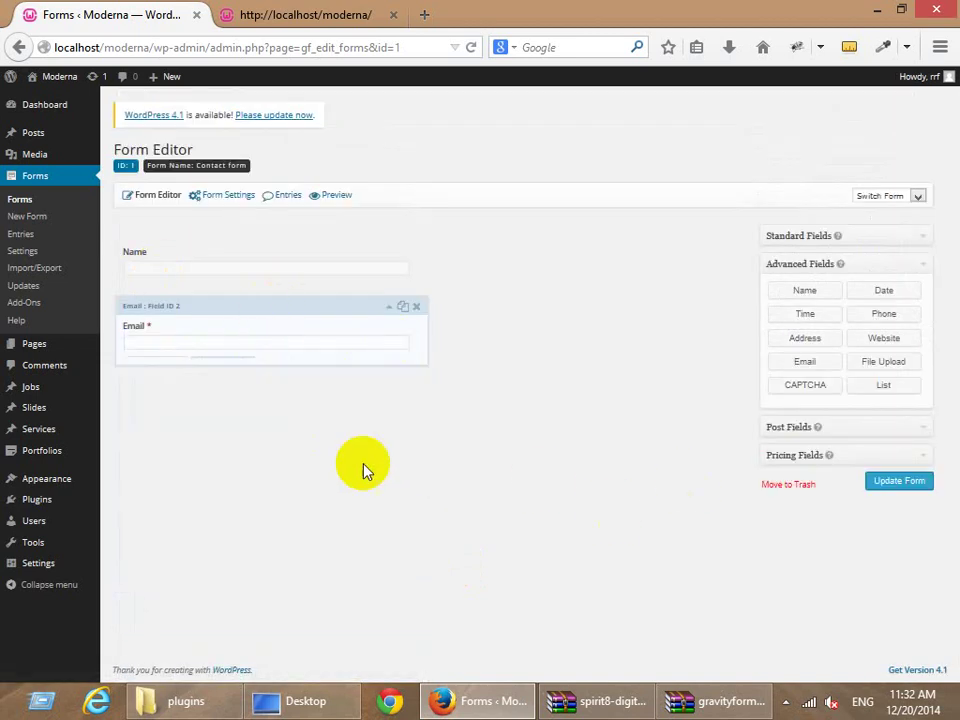
Add a Drop Down field to the form and label it 'Select your district'.
{"action": "left_click", "coordinate": [819, 240]}
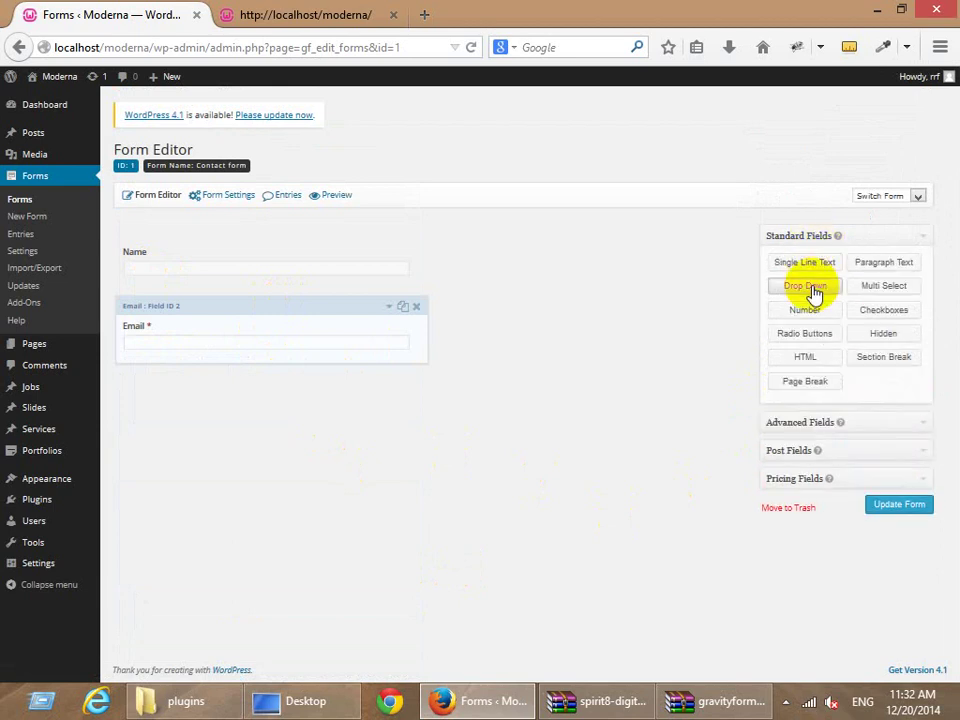
{"action": "left_click", "coordinate": [815, 292]}
{"action": "left_click", "coordinate": [186, 414]}
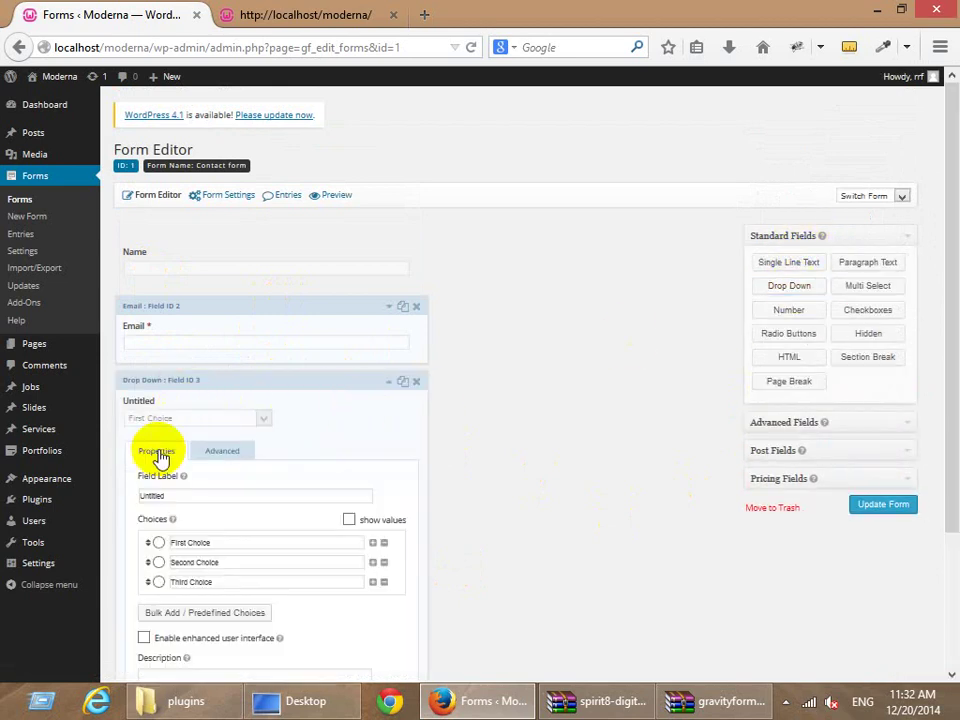
{"action": "left_click_drag", "start_coordinate": [116, 494], "coordinate": [94, 494]}
{"action": "left_click", "coordinate": [208, 499]}
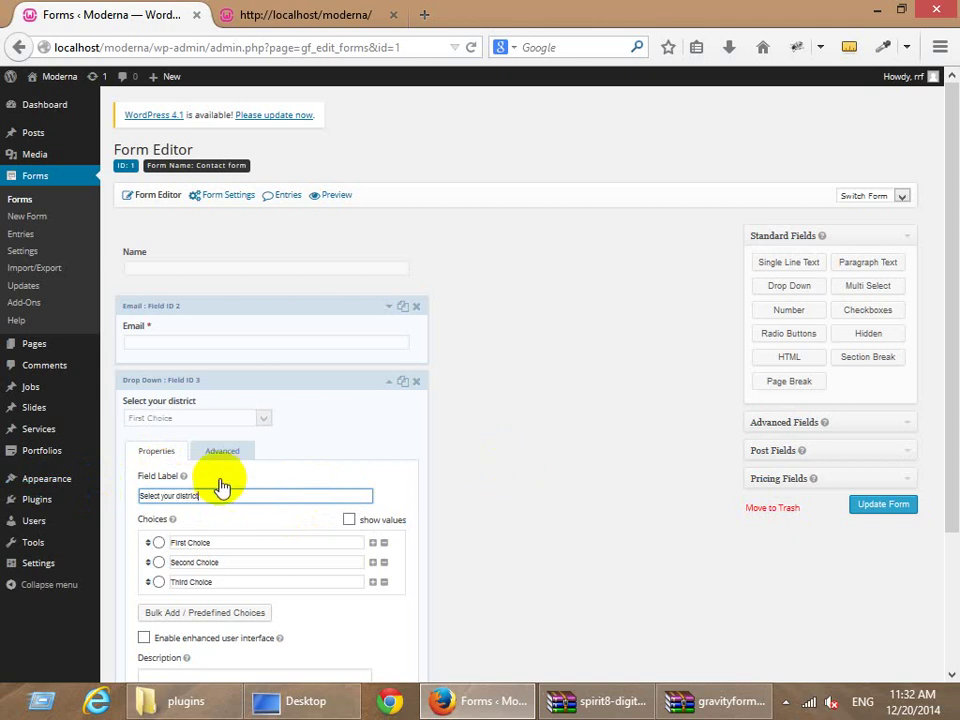
Replace the drop-down's choices with Dhaka, Rajshahi, Khulna and Borishal.
{"action": "scroll", "coordinate": [225, 484], "scroll_direction": "down", "scroll_amount": 1}
{"action": "left_click_drag", "start_coordinate": [233, 471], "coordinate": [161, 470]}
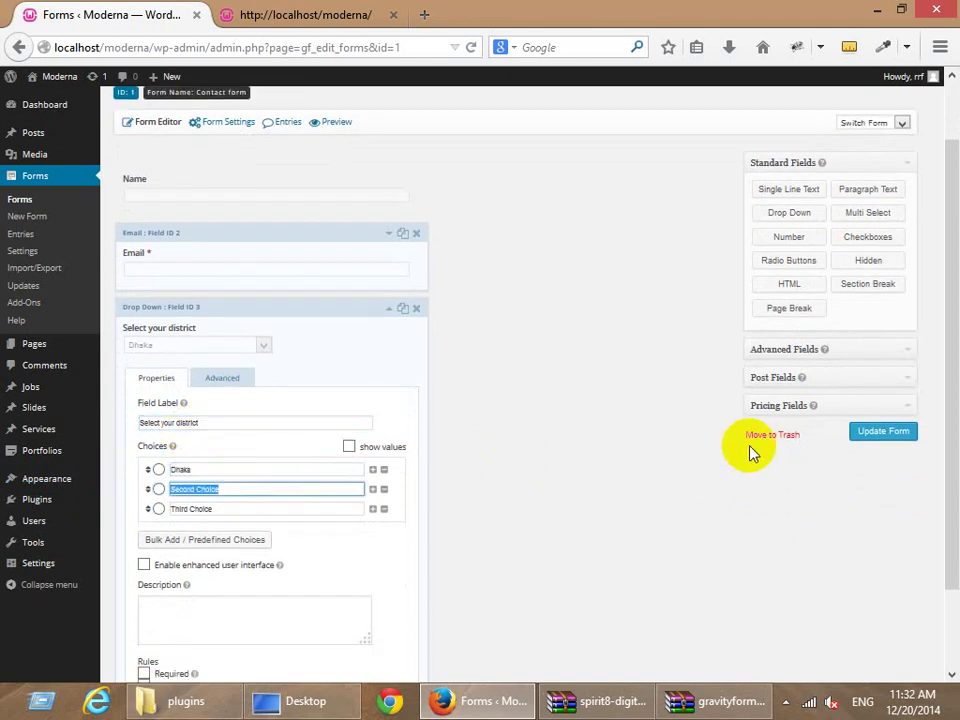
{"action": "key", "text": "Tab"}
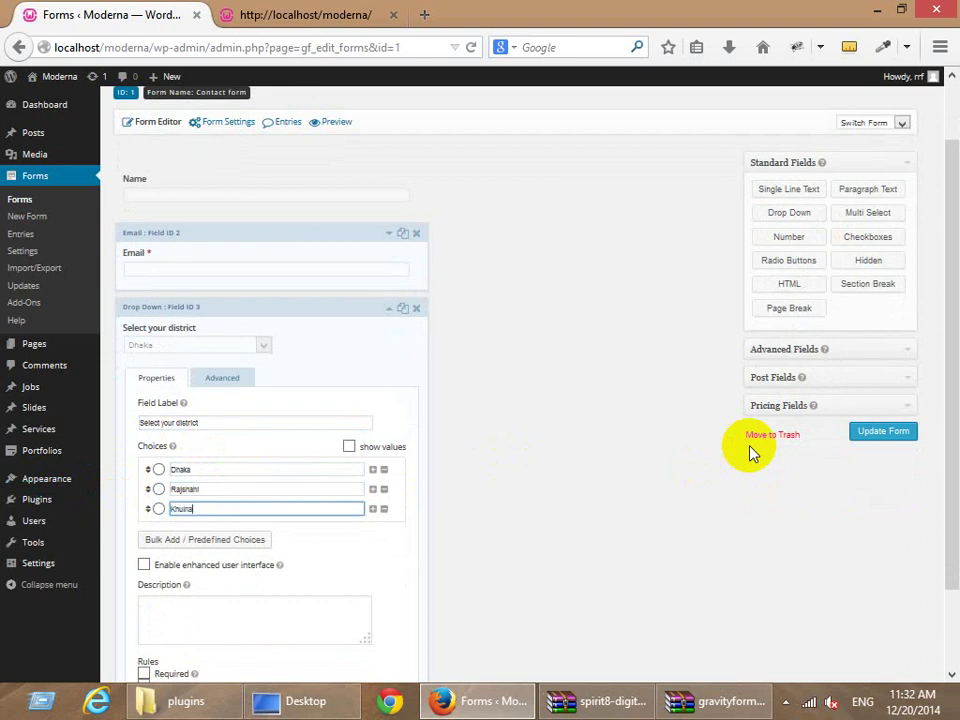
{"action": "type", "text": "Khulna"}
{"action": "key", "text": "Tab"}
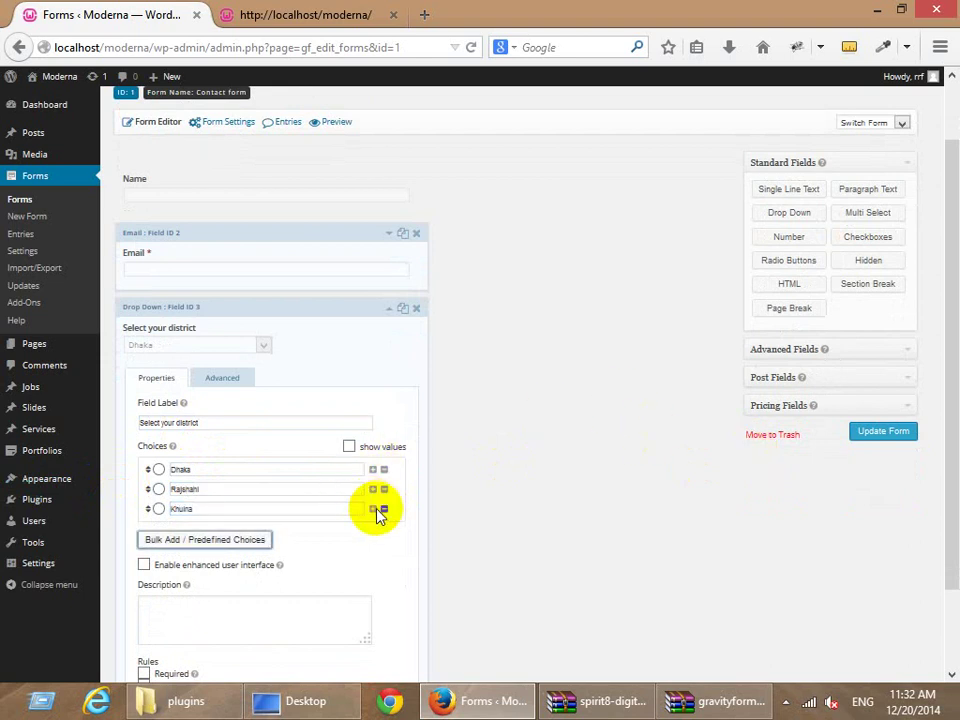
{"action": "left_click", "coordinate": [373, 509]}
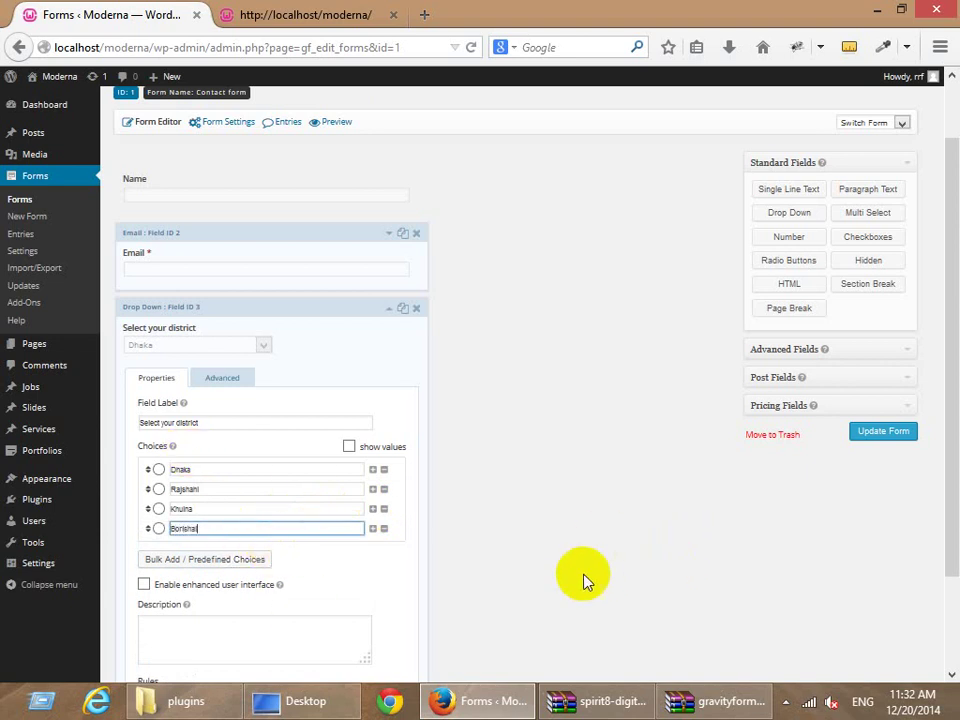
Preview predefined choice lists such as Age without inserting any, then collapse the district field.
{"action": "left_click", "coordinate": [196, 560]}
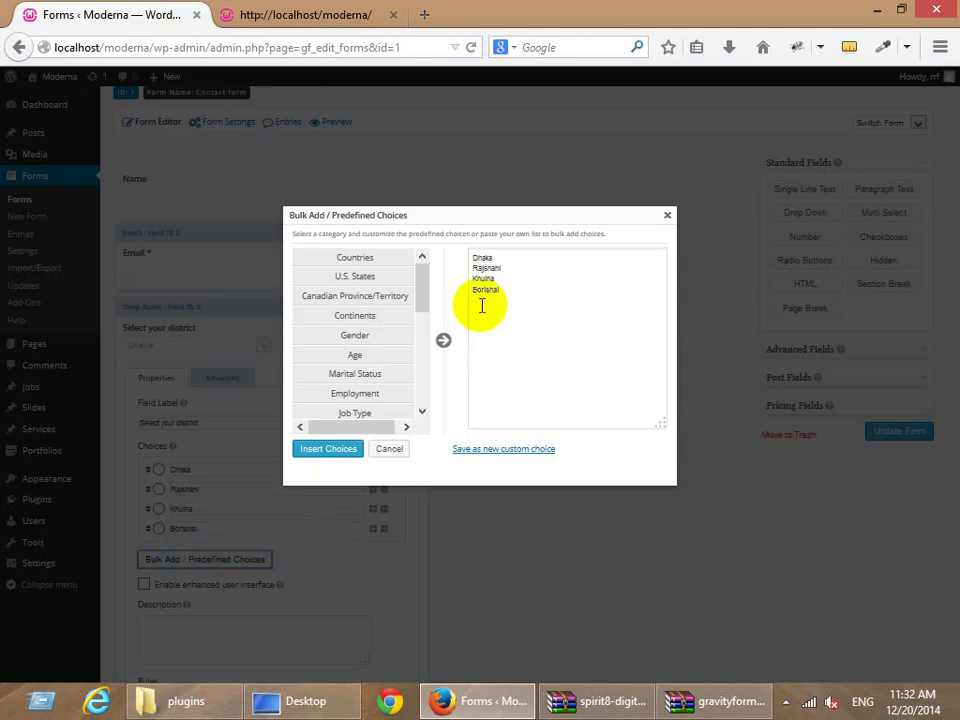
{"action": "scroll", "coordinate": [373, 343], "scroll_direction": "down", "scroll_amount": 3}
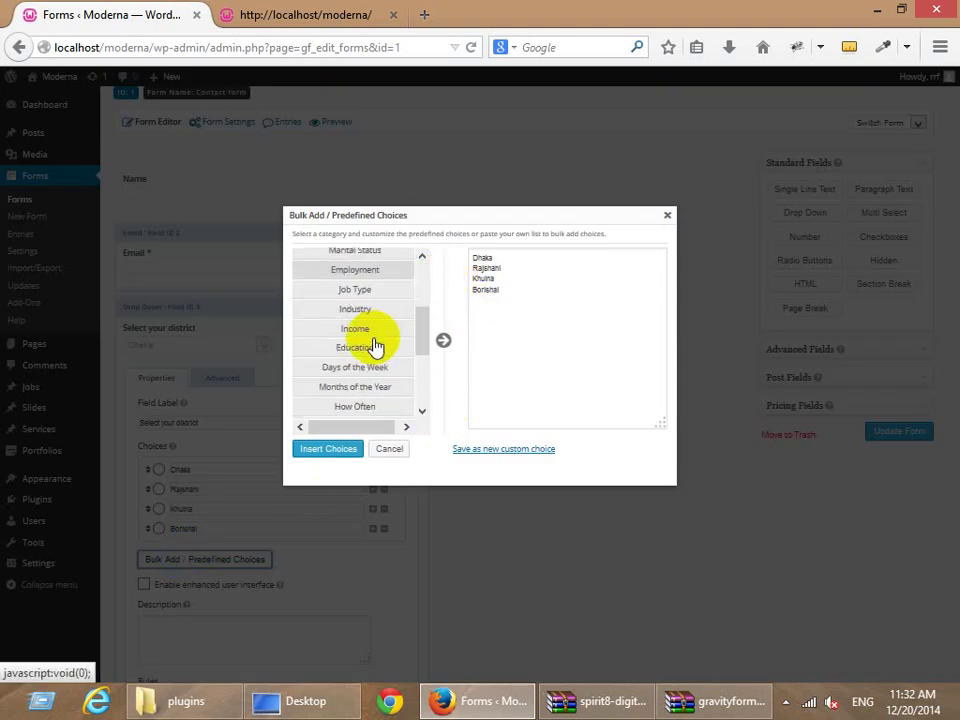
{"action": "scroll", "coordinate": [373, 345], "scroll_direction": "down", "scroll_amount": 2}
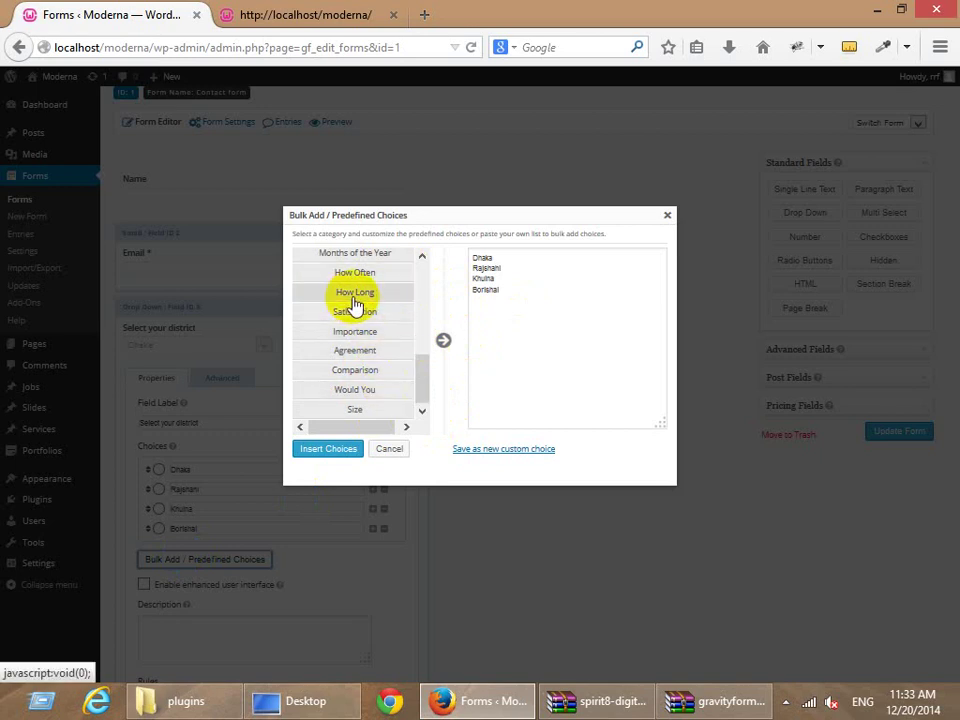
{"action": "scroll", "coordinate": [372, 337], "scroll_direction": "up", "scroll_amount": 5}
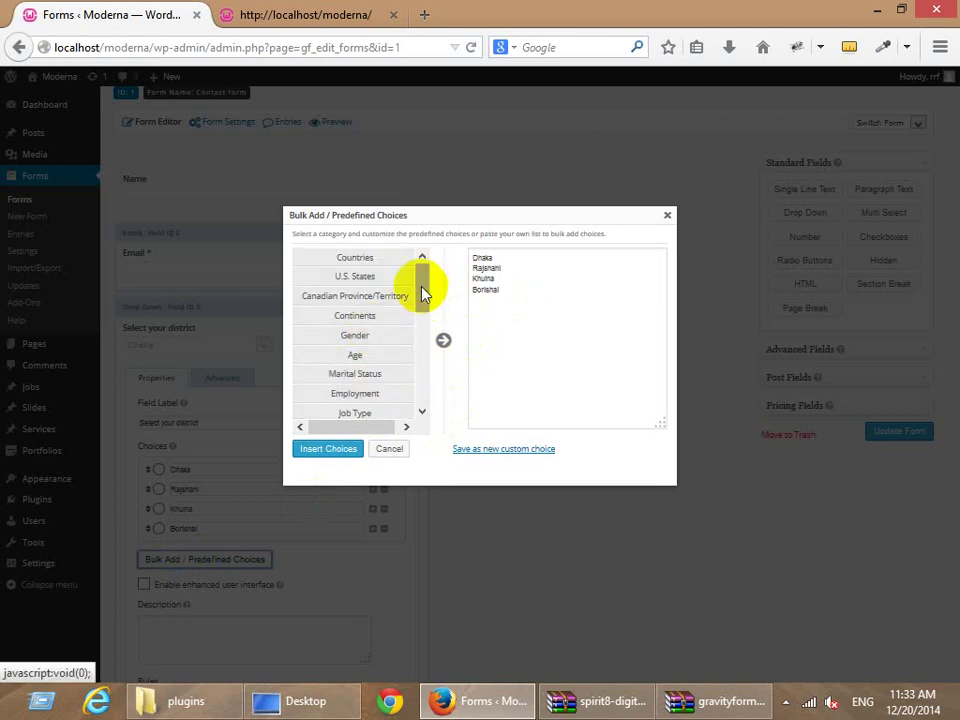
{"action": "left_click", "coordinate": [369, 358]}
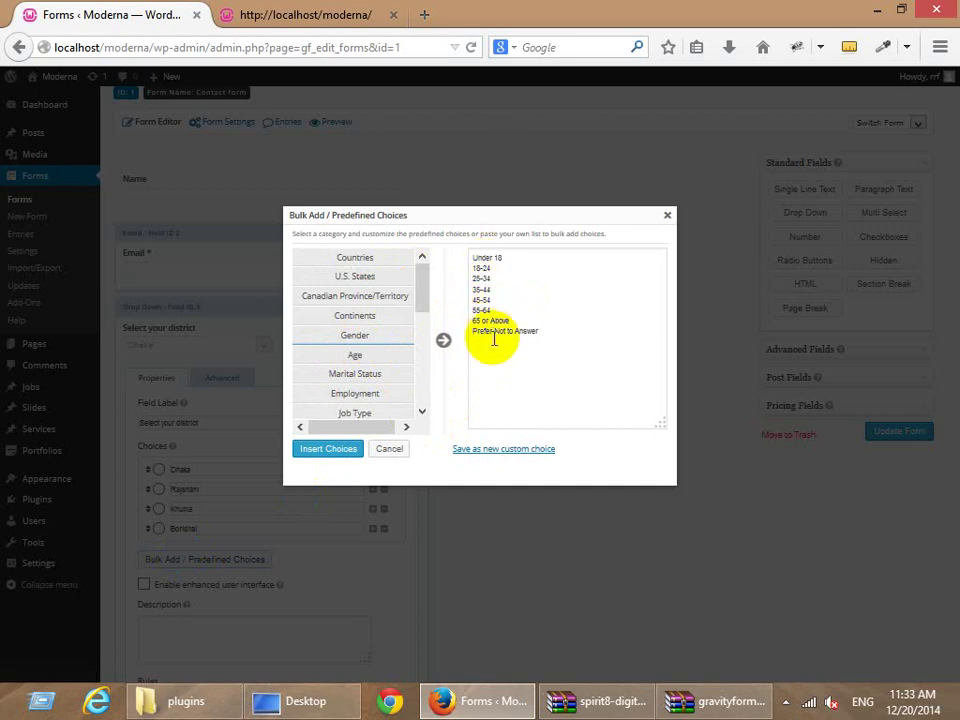
{"action": "left_click", "coordinate": [668, 217]}
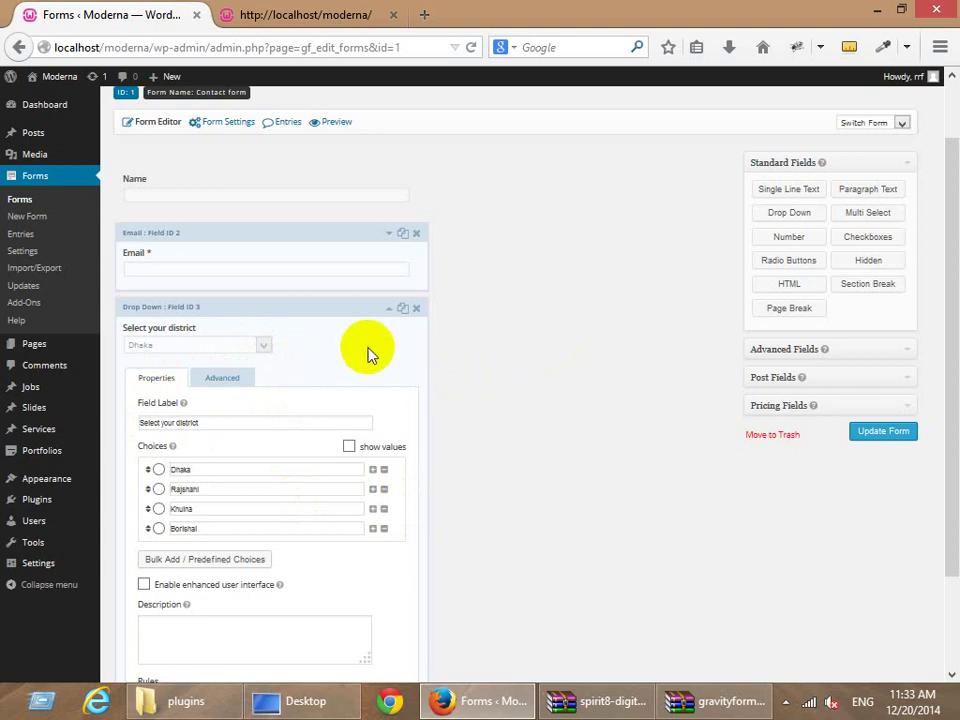
{"action": "left_click", "coordinate": [332, 342]}
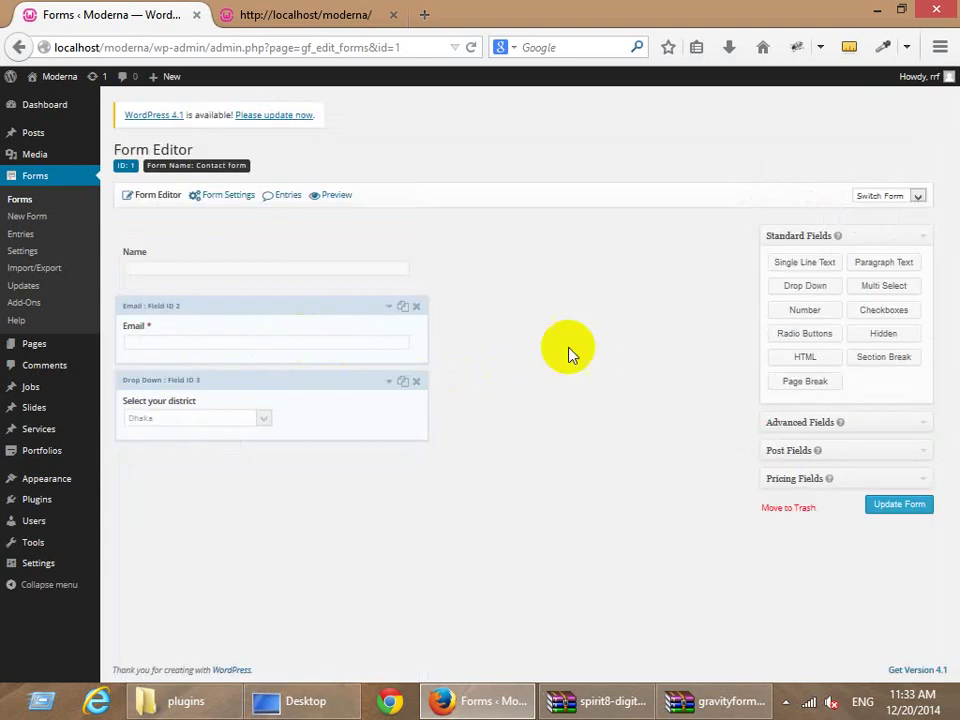
Add another drop-down and browse predefined choice categories like Employment and Job Type.
{"action": "left_click", "coordinate": [805, 287]}
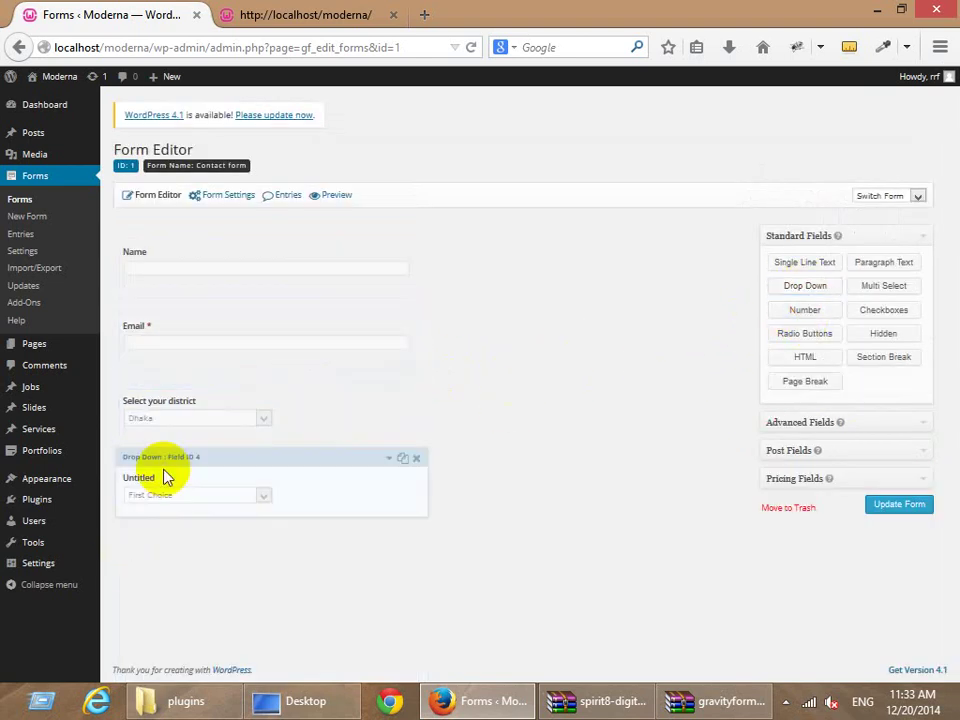
{"action": "left_click", "coordinate": [166, 478]}
{"action": "scroll", "coordinate": [210, 505], "scroll_direction": "down", "scroll_amount": 3}
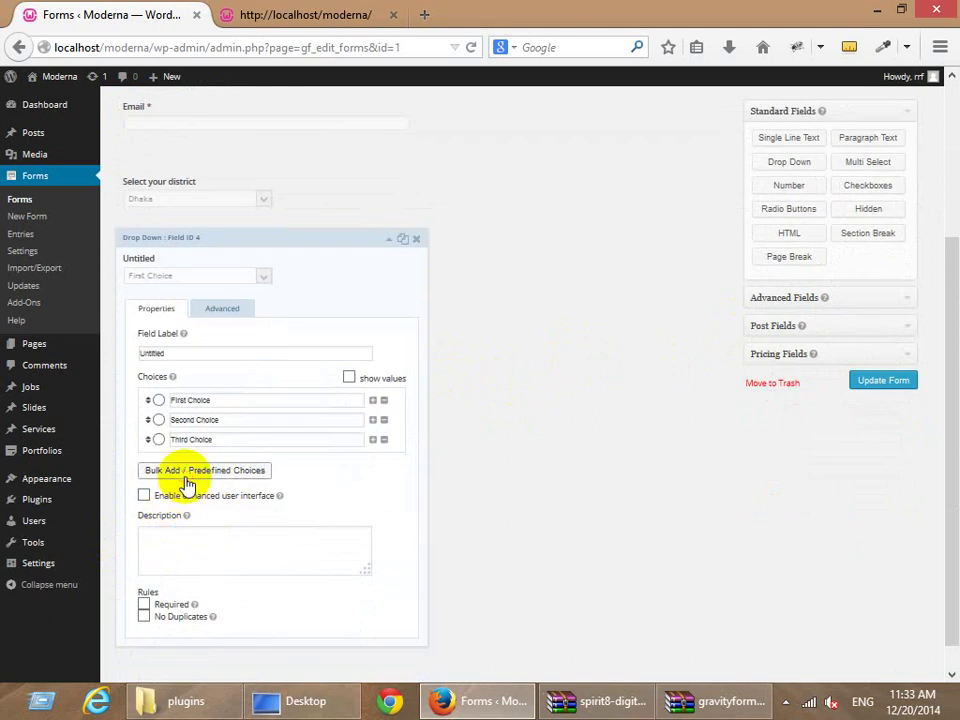
{"action": "left_click", "coordinate": [186, 480]}
{"action": "left_click", "coordinate": [371, 320]}
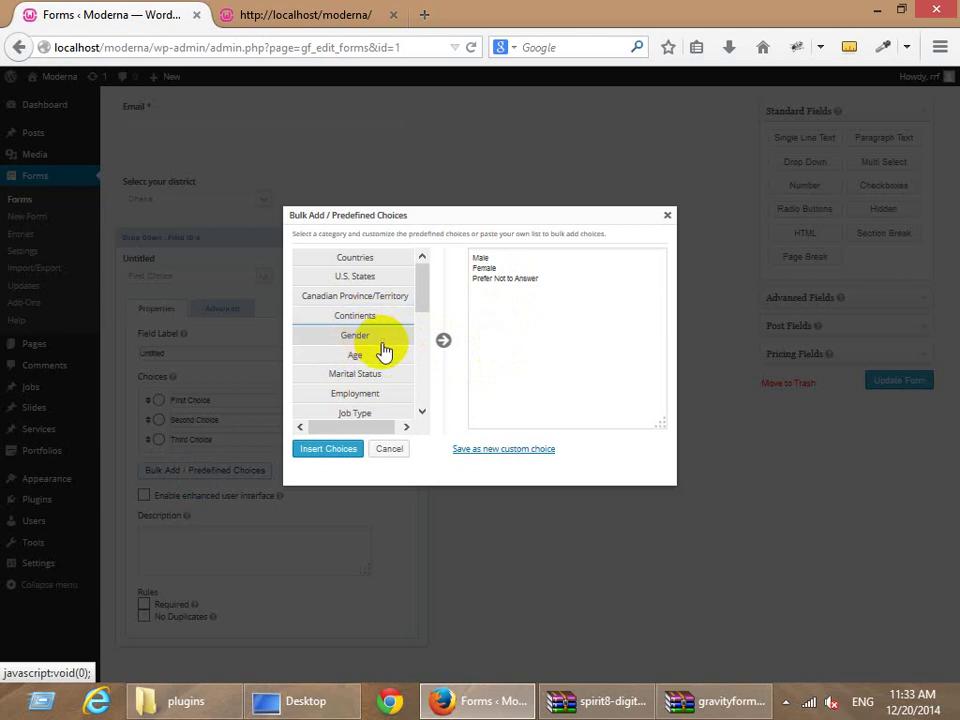
{"action": "scroll", "coordinate": [383, 350], "scroll_direction": "down", "scroll_amount": 2}
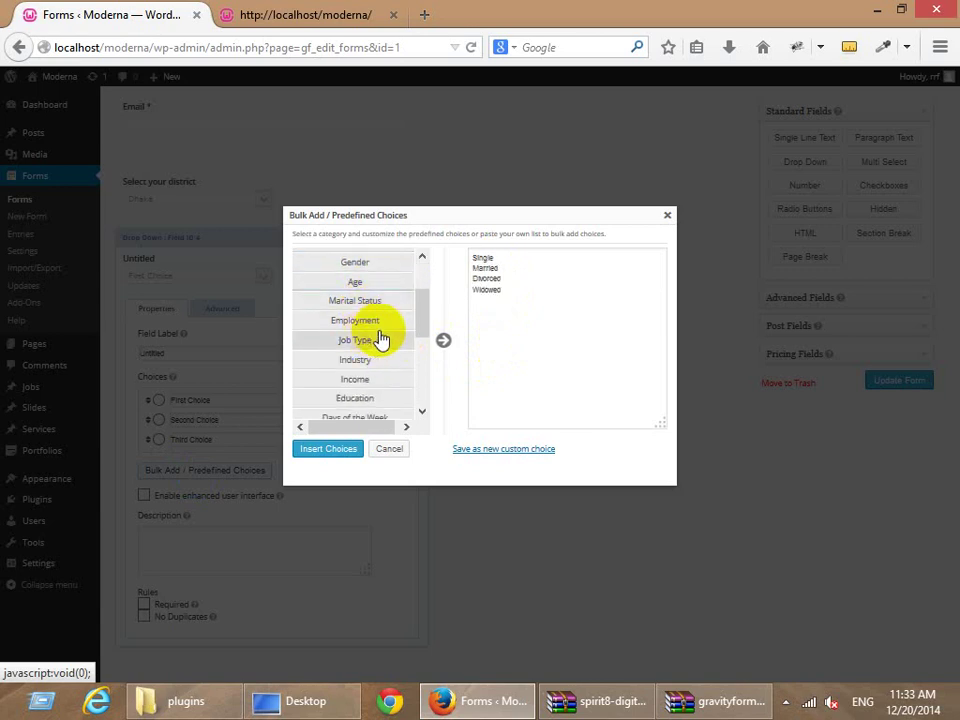
{"action": "left_click", "coordinate": [383, 321]}
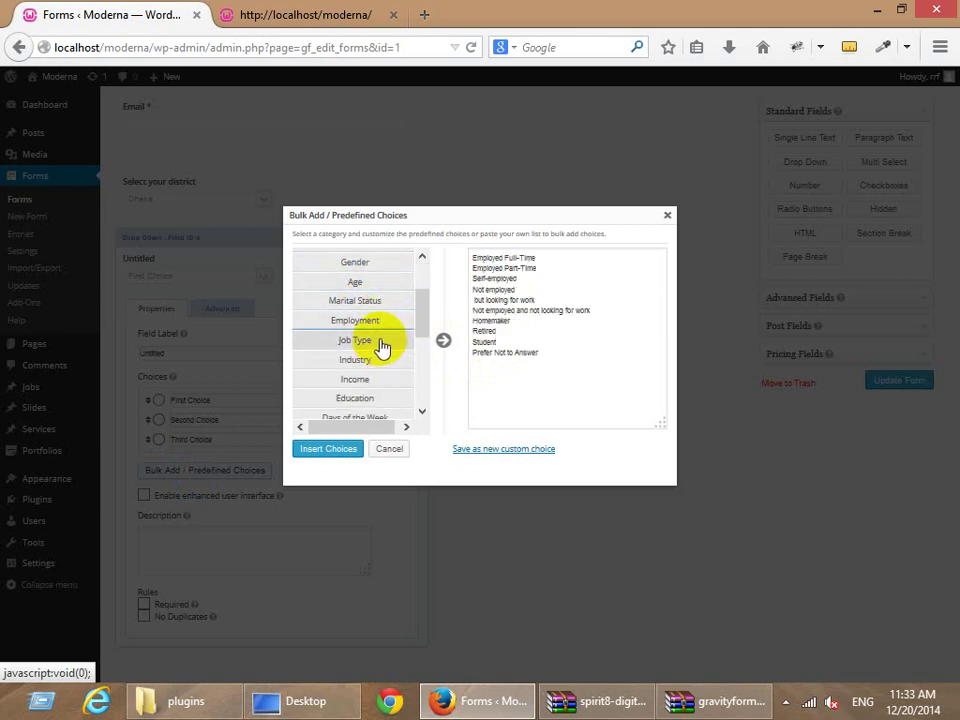
{"action": "left_click", "coordinate": [385, 343]}
Insert the predefined Industry choices, starting with Accounting/Finance, into the new drop-down.
{"action": "scroll", "coordinate": [380, 338], "scroll_direction": "down", "scroll_amount": 2}
{"action": "left_click", "coordinate": [368, 290]}
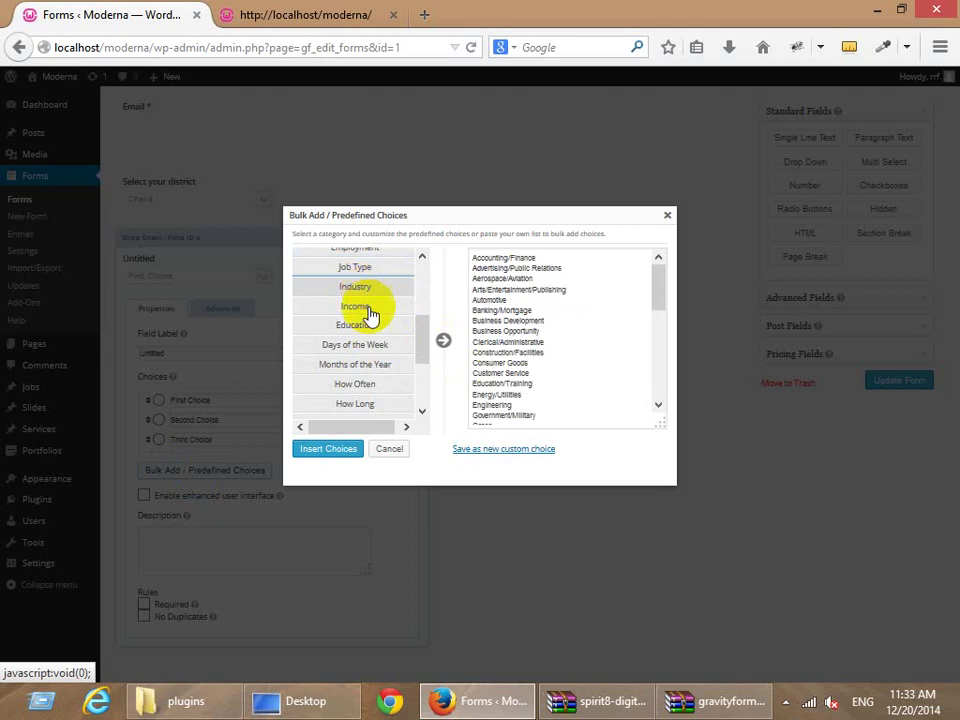
{"action": "scroll", "coordinate": [557, 306], "scroll_direction": "down", "scroll_amount": 5}
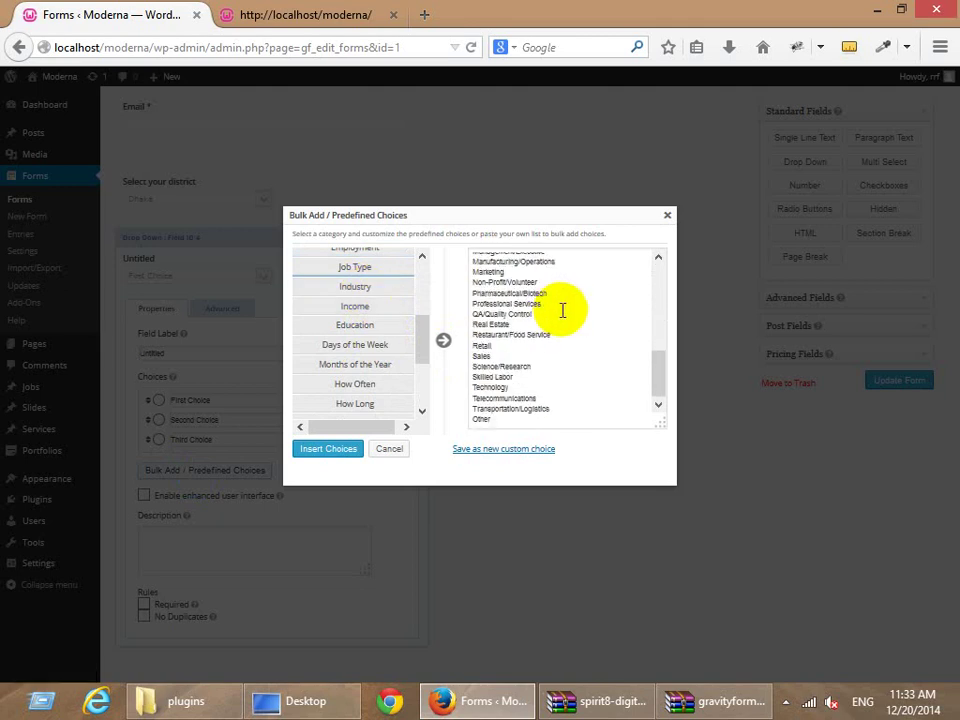
{"action": "scroll", "coordinate": [563, 310], "scroll_direction": "up", "scroll_amount": 5}
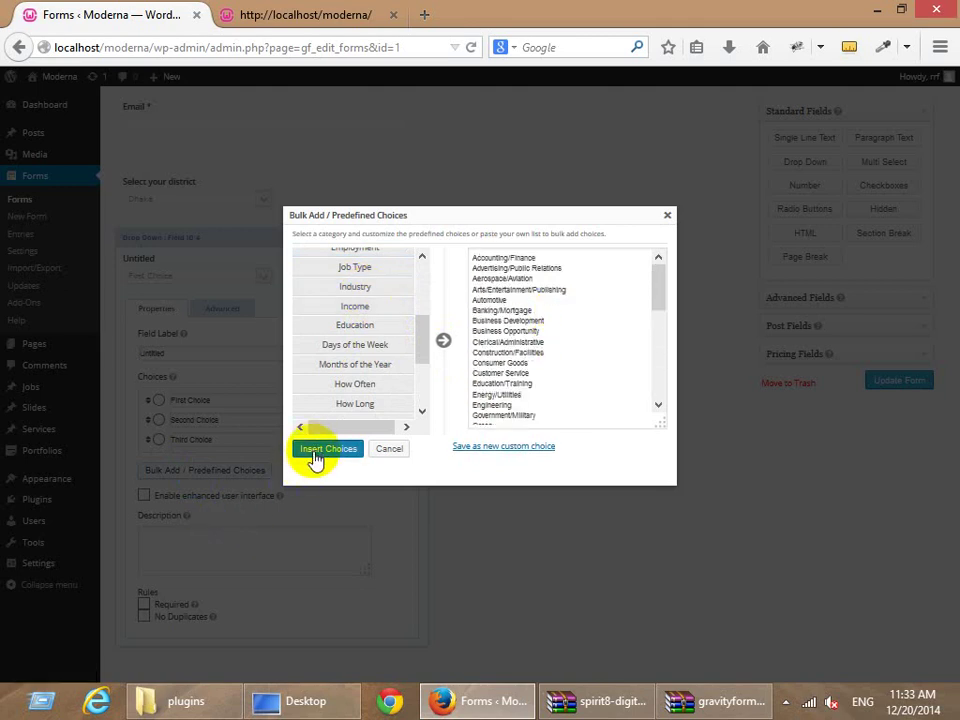
{"action": "left_click", "coordinate": [316, 452]}
{"action": "scroll", "coordinate": [305, 452], "scroll_direction": "down", "scroll_amount": 5}
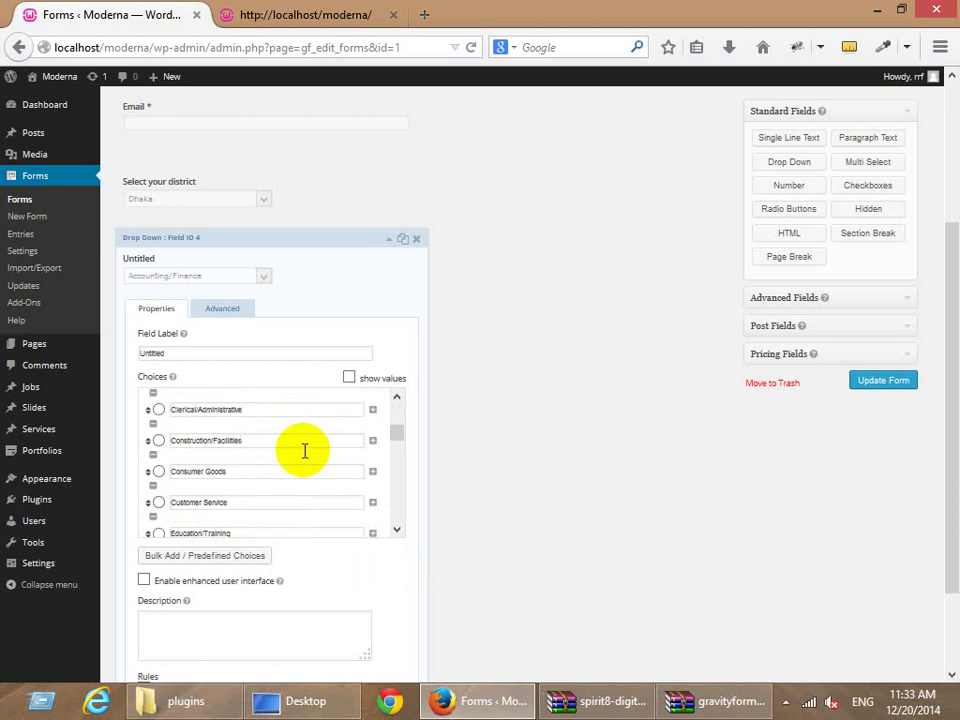
Rename the untitled drop-down to 'Job type' and collapse its settings.
{"action": "scroll", "coordinate": [305, 451], "scroll_direction": "down", "scroll_amount": 10}
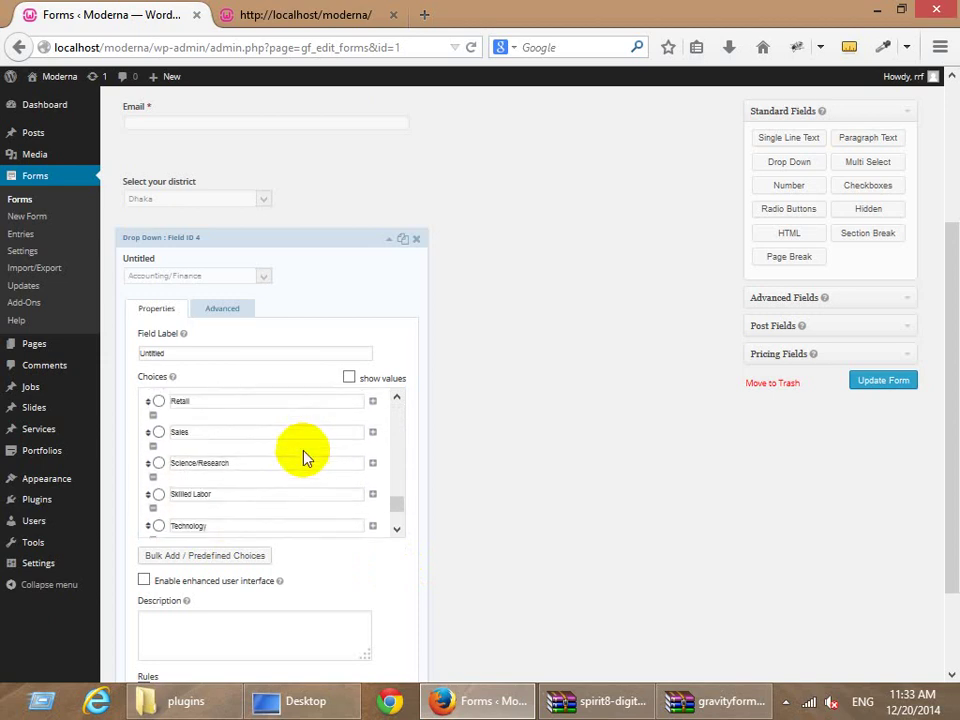
{"action": "scroll", "coordinate": [305, 457], "scroll_direction": "up", "scroll_amount": 15}
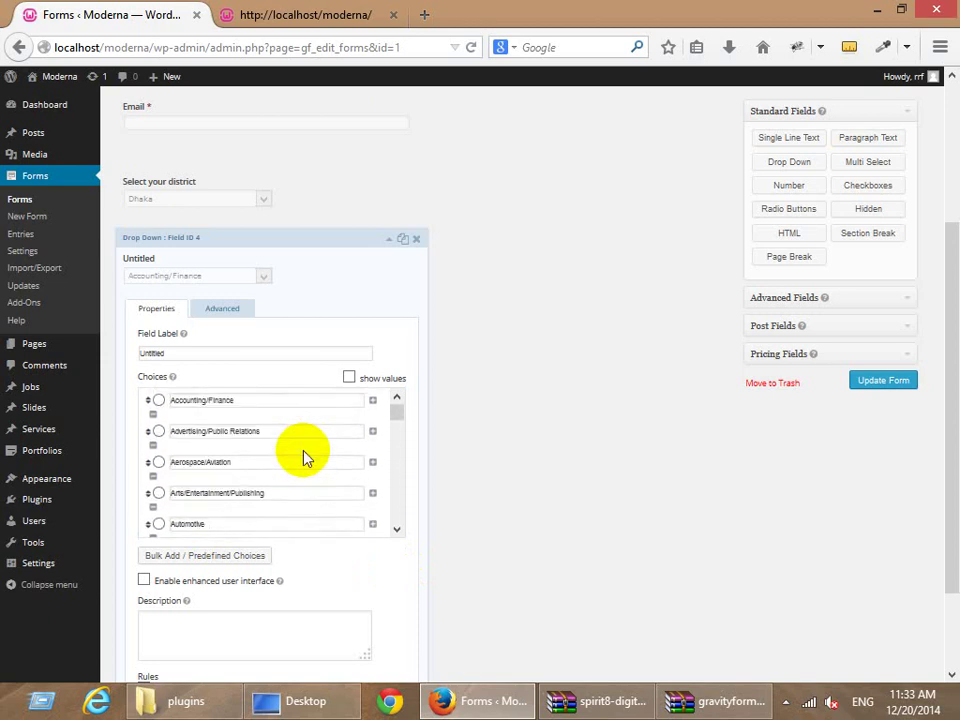
{"action": "scroll", "coordinate": [257, 392], "scroll_direction": "up", "scroll_amount": 4}
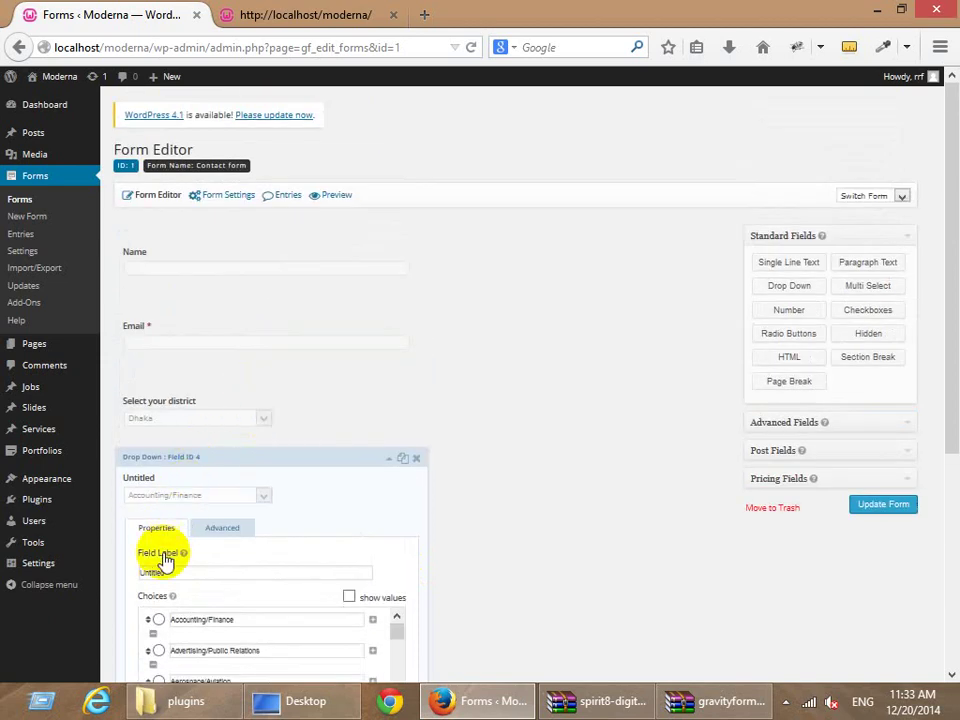
{"action": "double_click", "coordinate": [293, 572]}
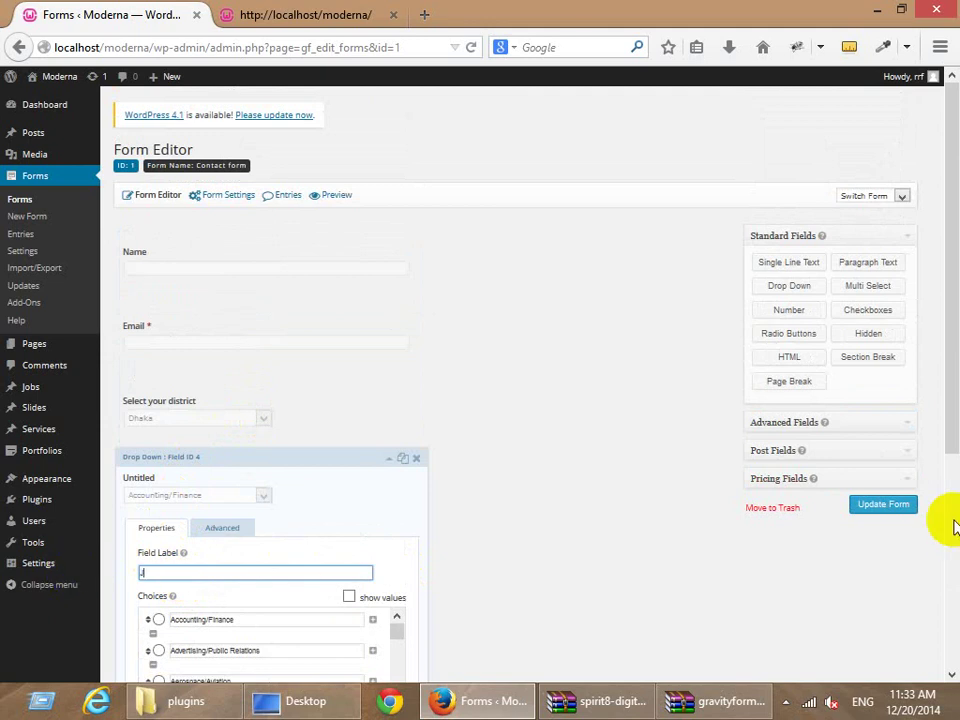
{"action": "type", "text": "Job type"}
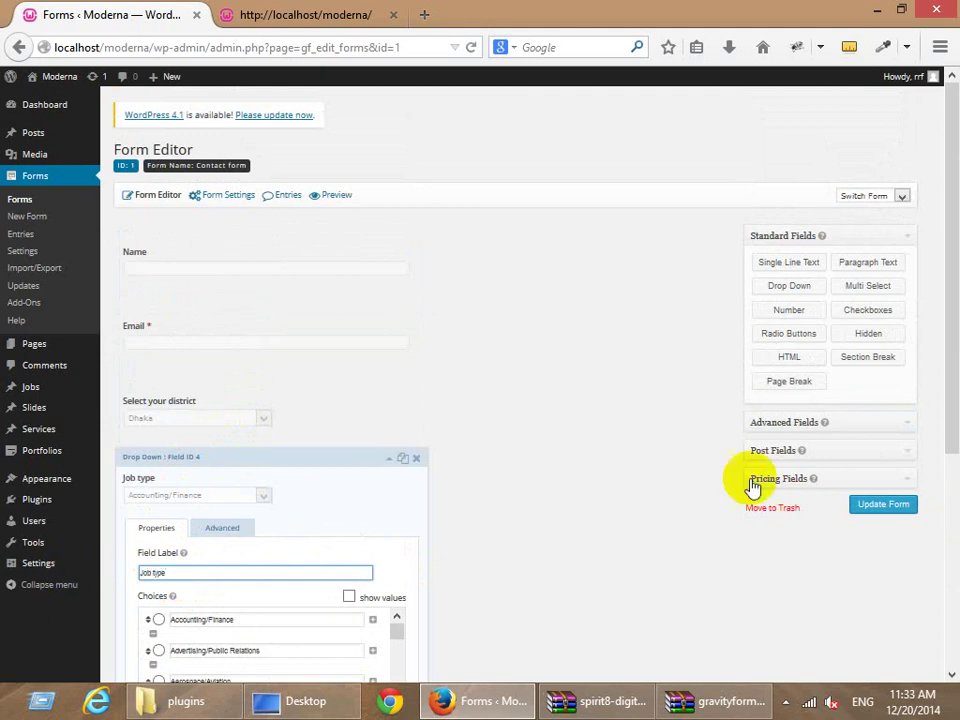
{"action": "left_click", "coordinate": [389, 458]}
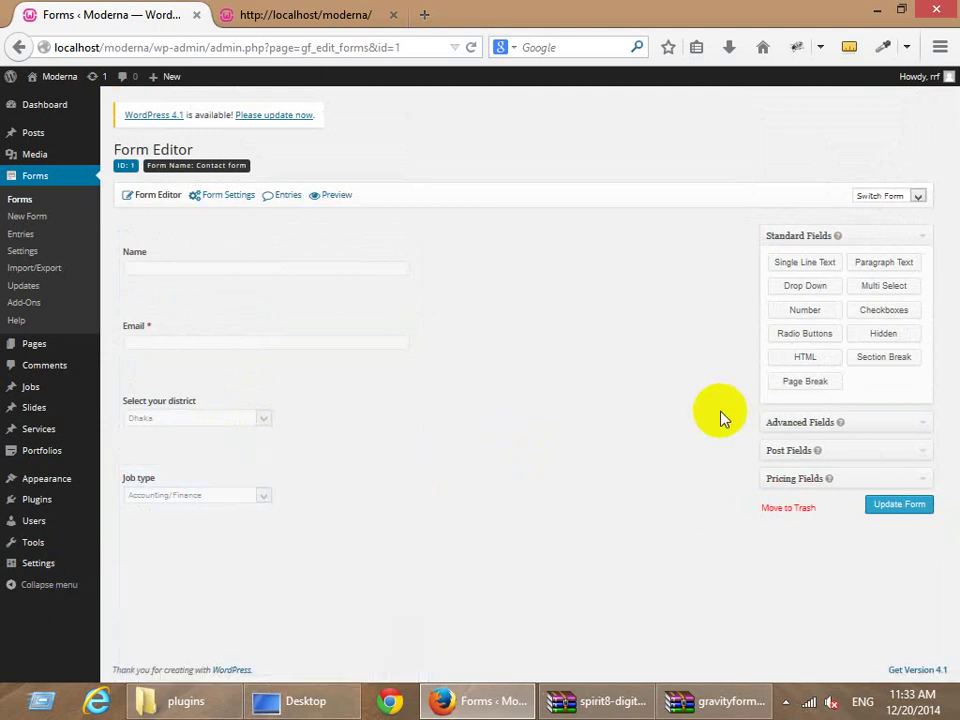
Add a Paragraph Text field labelled Message, then add a Phone field from Advanced Fields.
{"action": "left_click", "coordinate": [882, 266]}
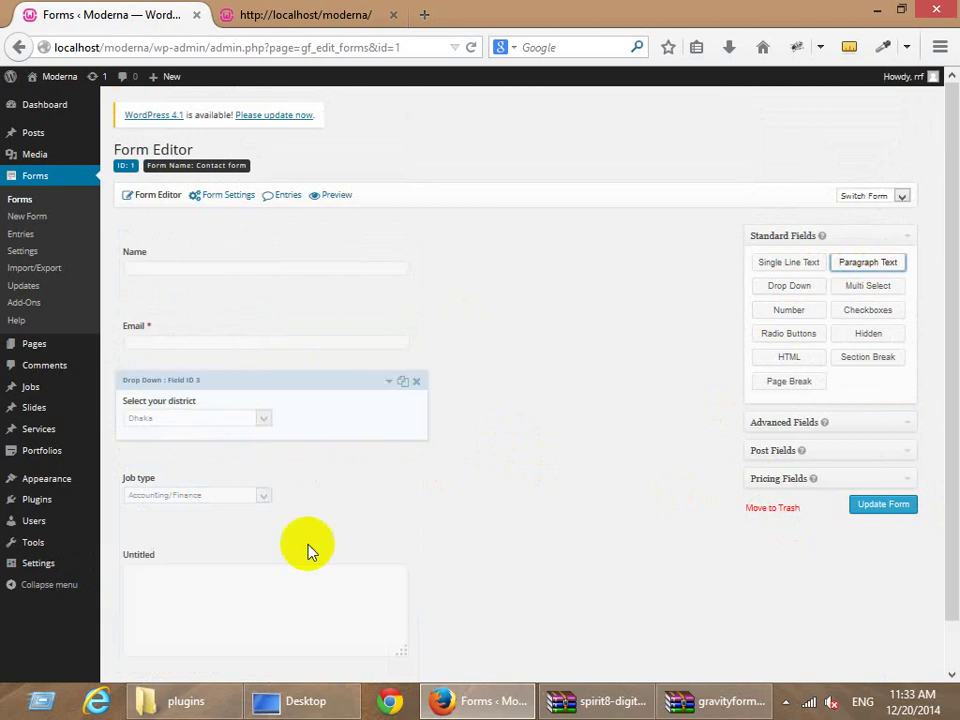
{"action": "left_click", "coordinate": [175, 515]}
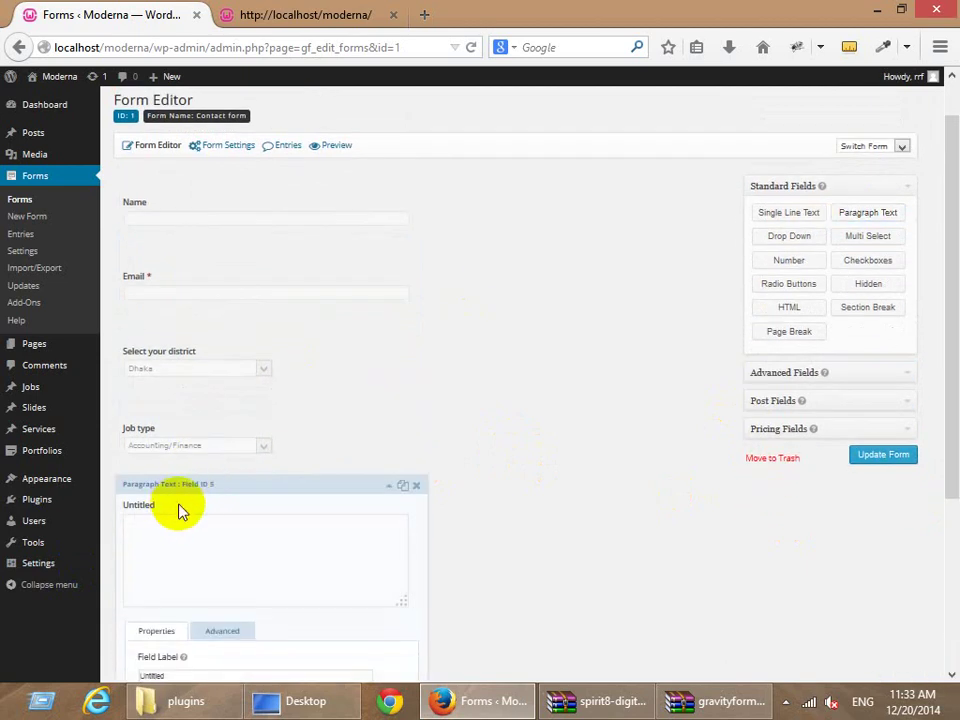
{"action": "scroll", "coordinate": [190, 470], "scroll_direction": "down", "scroll_amount": 3}
{"action": "left_click_drag", "start_coordinate": [178, 455], "coordinate": [40, 450]}
{"action": "mouse_move", "coordinate": [48, 436]}
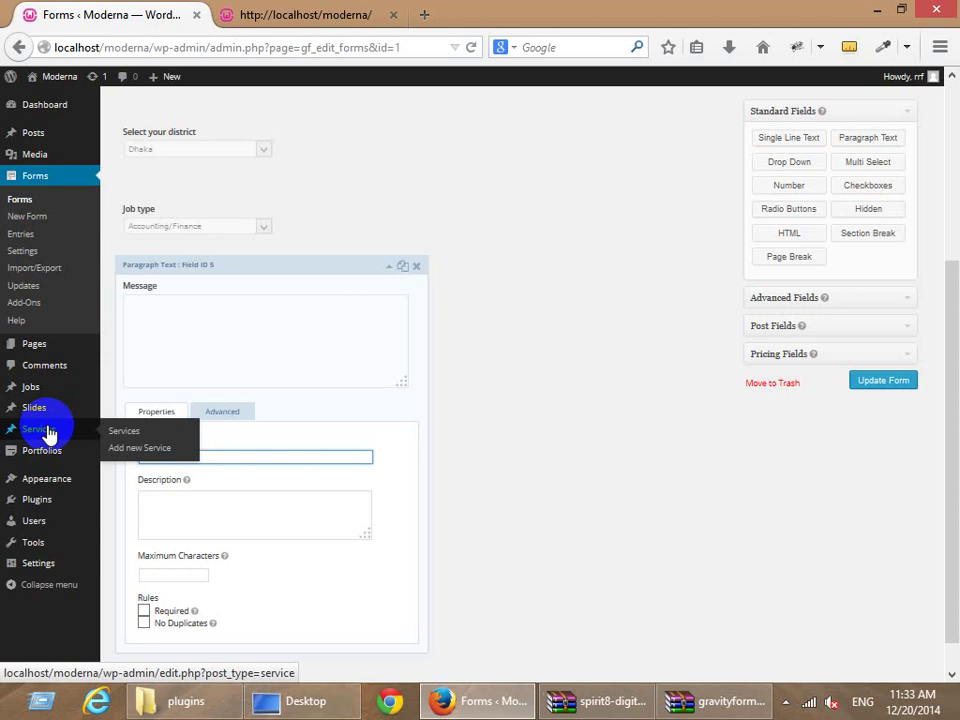
{"action": "left_click", "coordinate": [818, 298]}
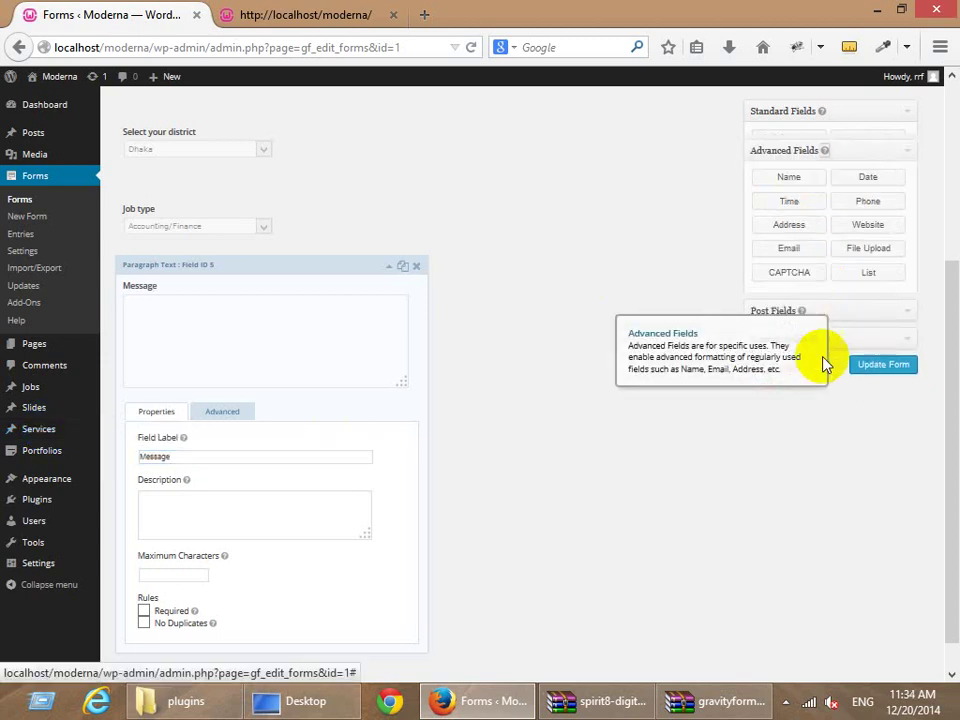
{"action": "left_click", "coordinate": [868, 195]}
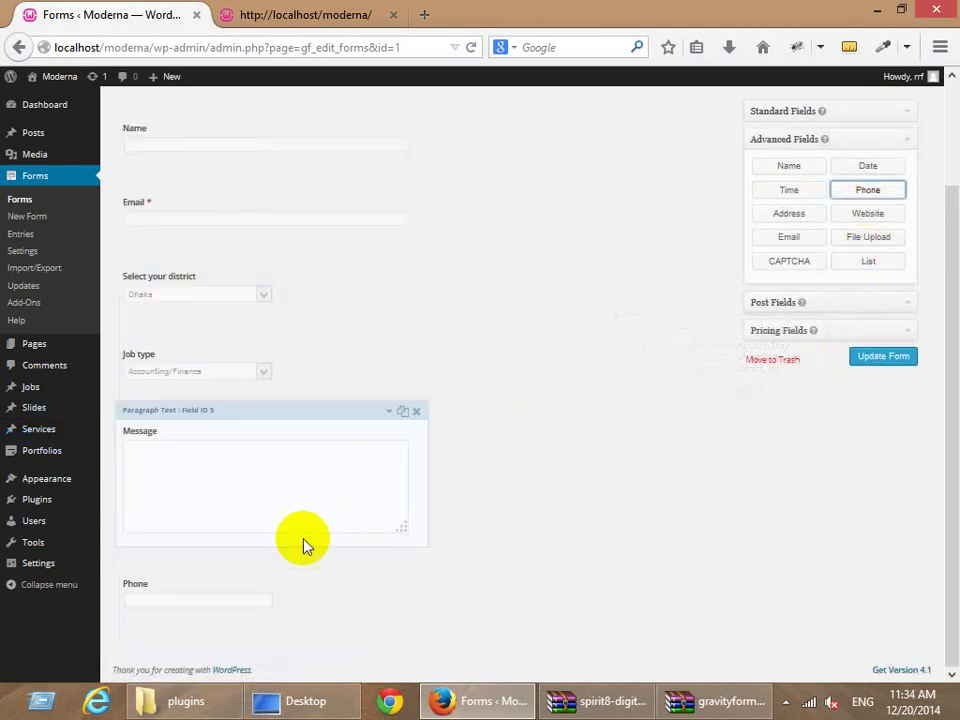
Move the Phone field so it sits between Job type and Message.
{"action": "left_click_drag", "start_coordinate": [220, 458], "coordinate": [229, 490]}
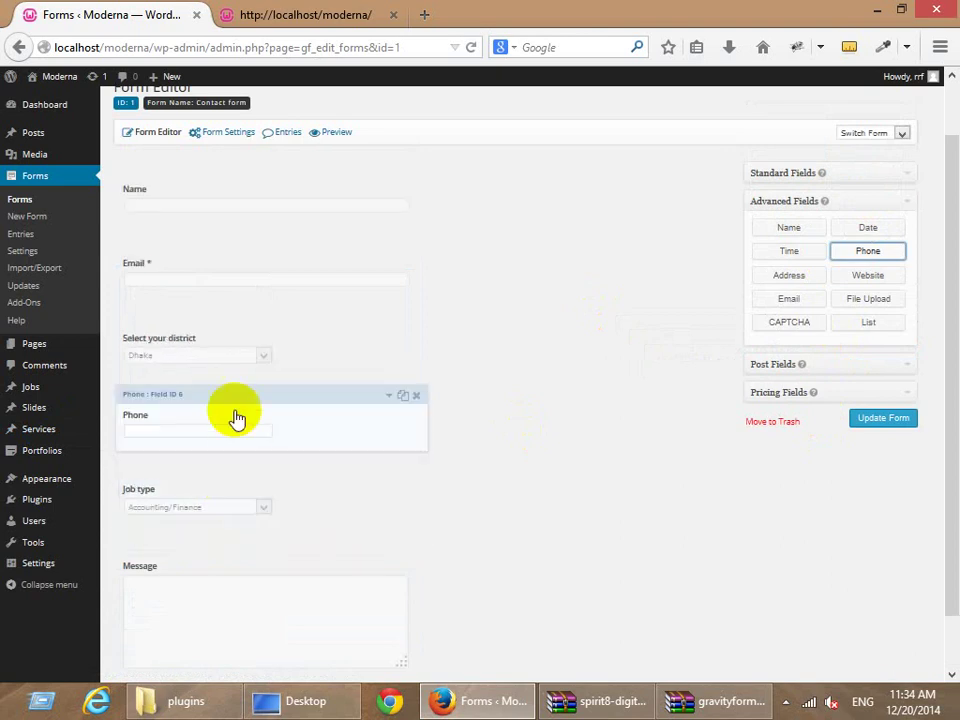
{"action": "left_click_drag", "start_coordinate": [236, 414], "coordinate": [252, 522]}
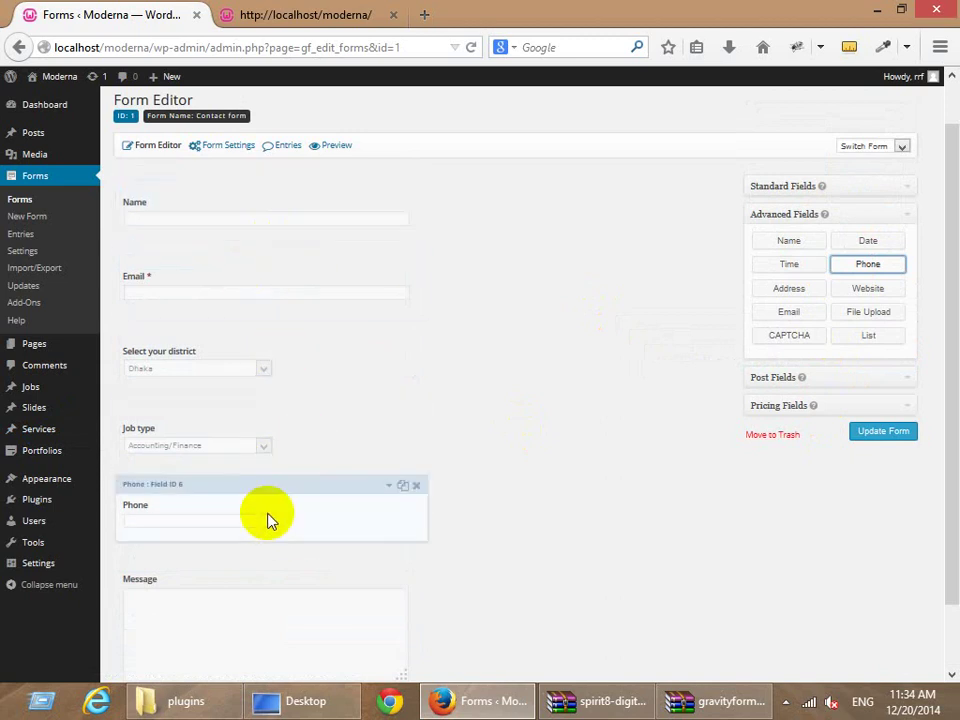
{"action": "scroll", "coordinate": [342, 431], "scroll_direction": "down", "scroll_amount": 1}
{"action": "scroll", "coordinate": [342, 431], "scroll_direction": "down", "scroll_amount": 2}
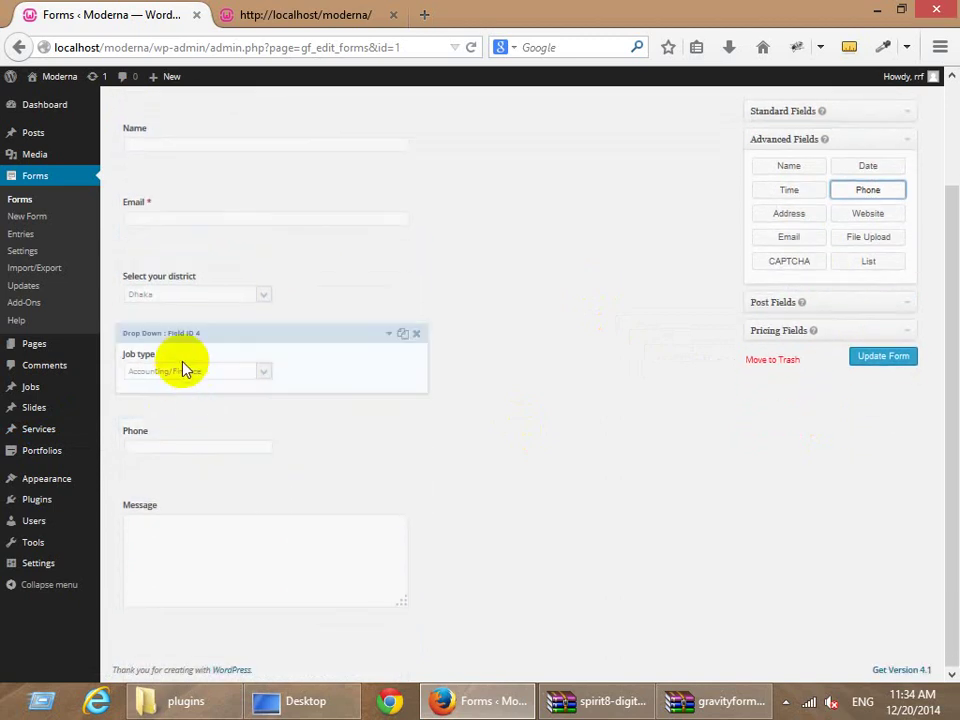
Set the Phone field's format to International and collapse its settings.
{"action": "left_click", "coordinate": [192, 441]}
{"action": "scroll", "coordinate": [311, 439], "scroll_direction": "down", "scroll_amount": 3}
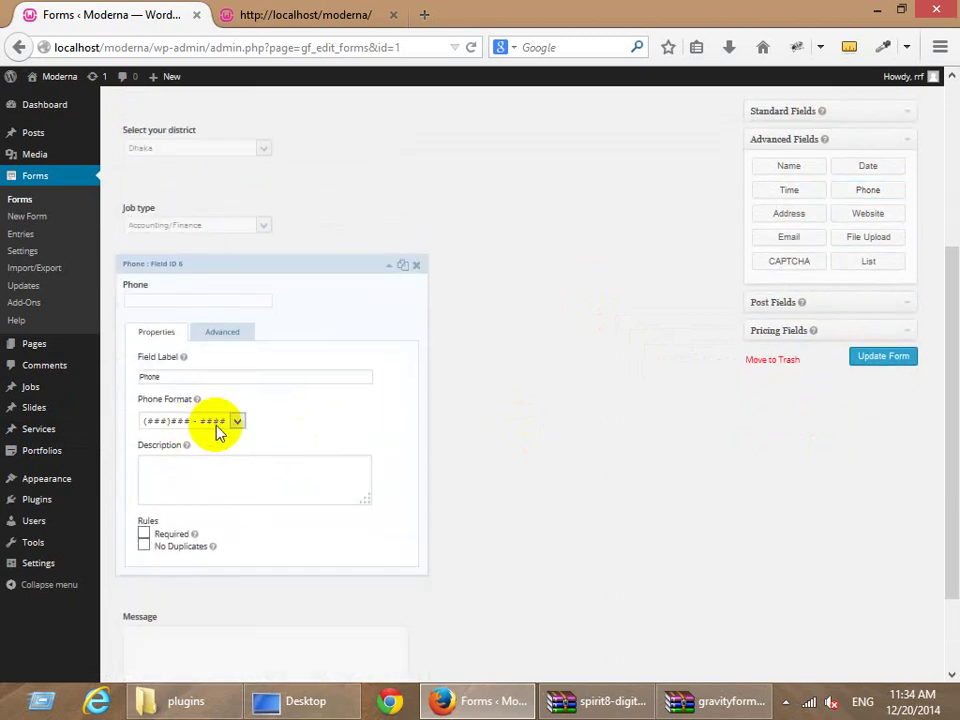
{"action": "left_click", "coordinate": [214, 424]}
{"action": "left_click", "coordinate": [209, 447]}
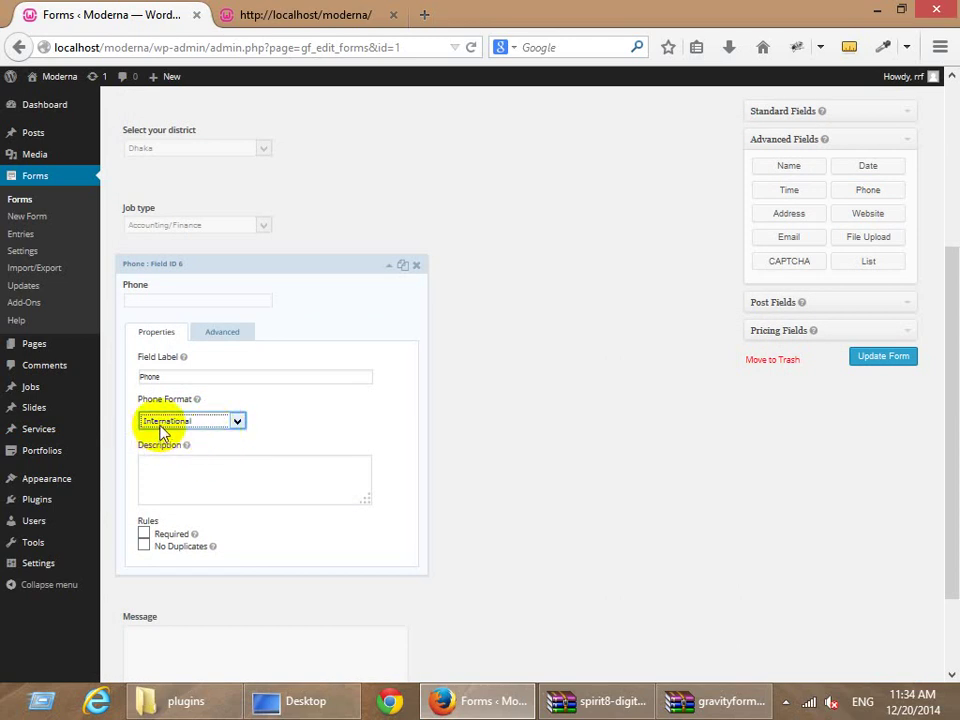
{"action": "left_click", "coordinate": [212, 424]}
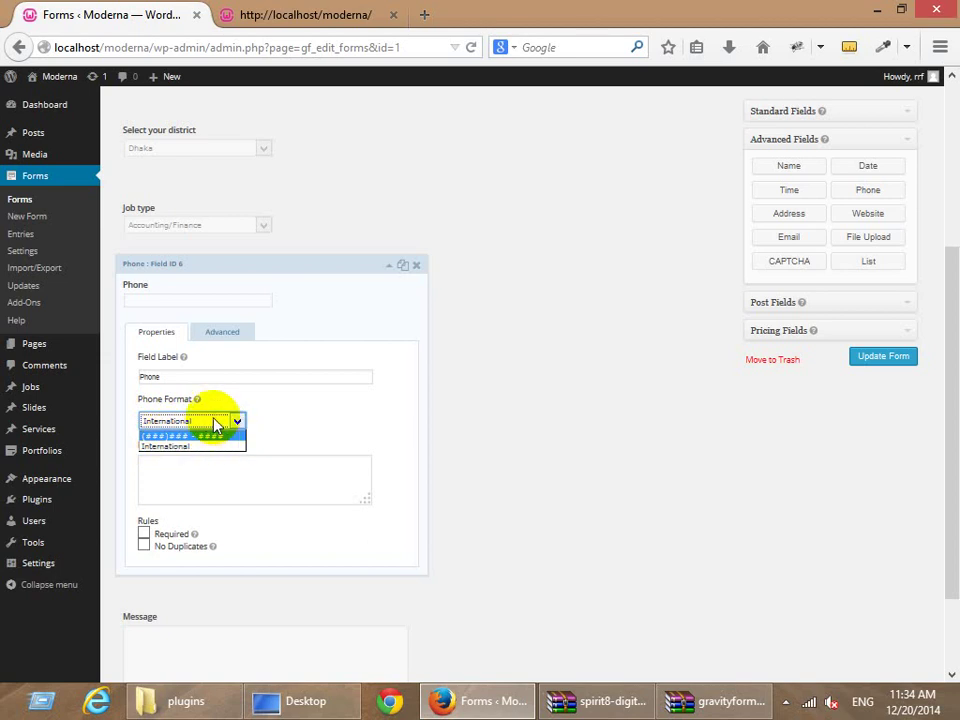
{"action": "left_click", "coordinate": [335, 422]}
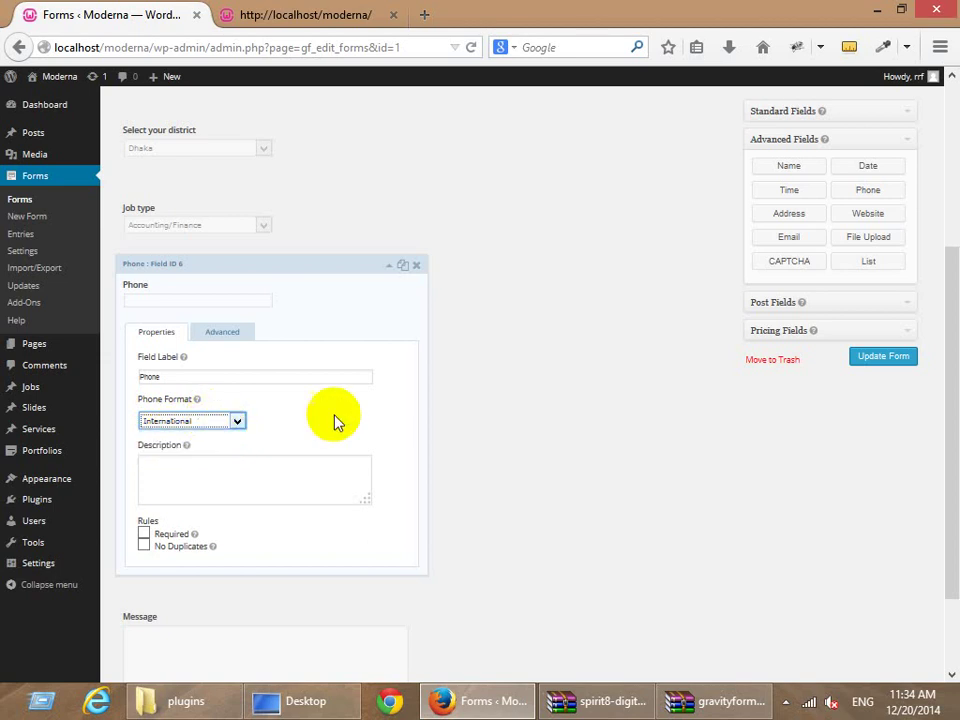
{"action": "left_click", "coordinate": [261, 291]}
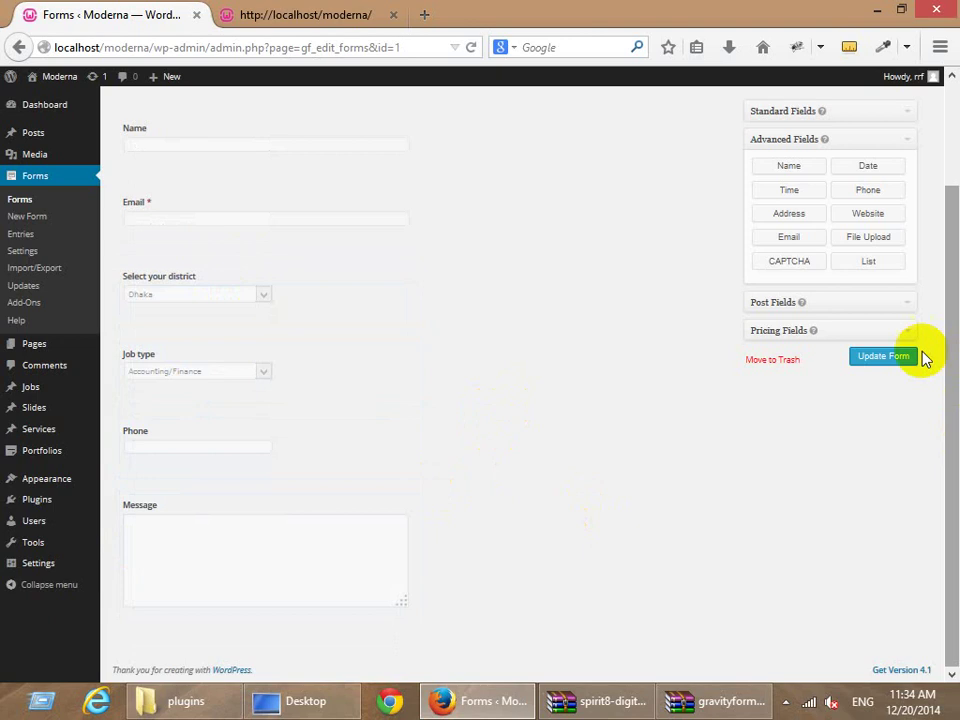
Save the contact form and open a new page editor in another tab.
{"action": "left_click", "coordinate": [887, 357]}
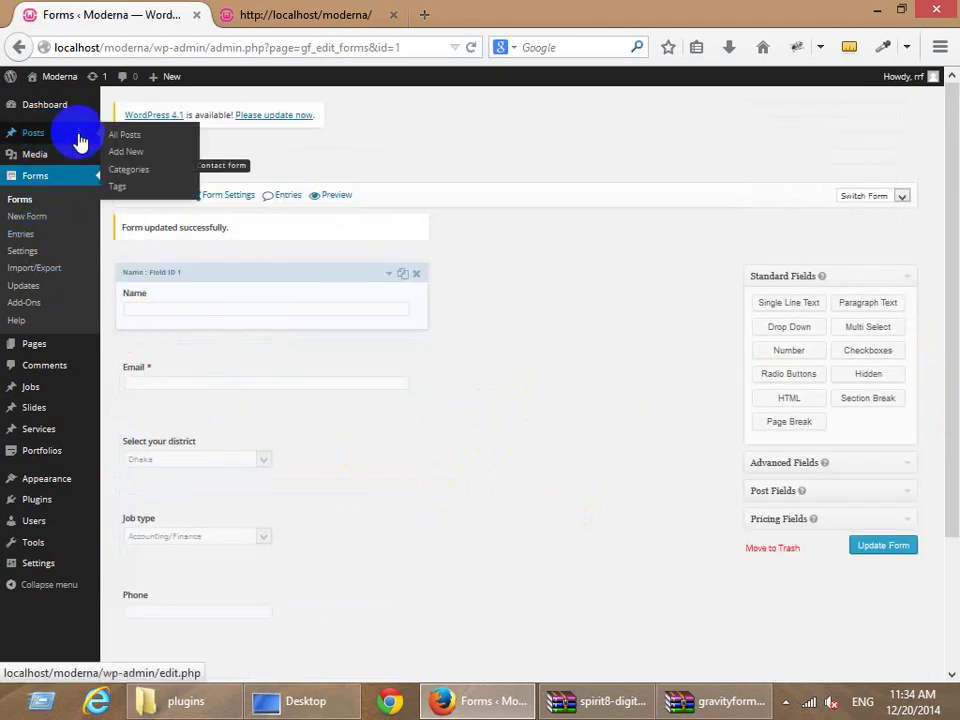
{"action": "mouse_move", "coordinate": [81, 344]}
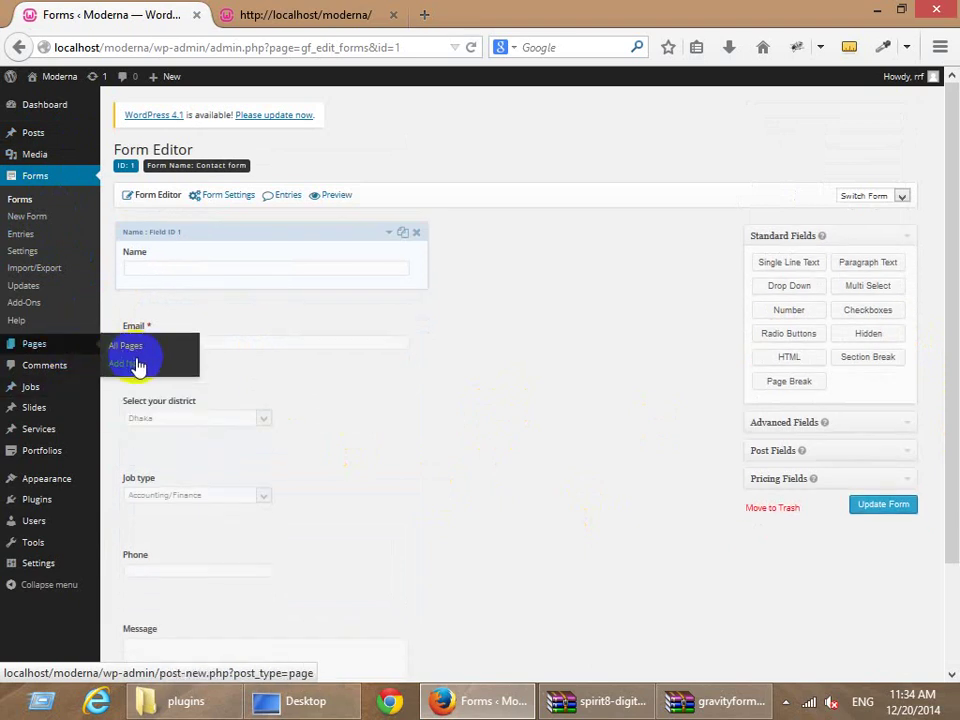
{"action": "middle_click", "coordinate": [137, 363]}
{"action": "left_click", "coordinate": [240, 16]}
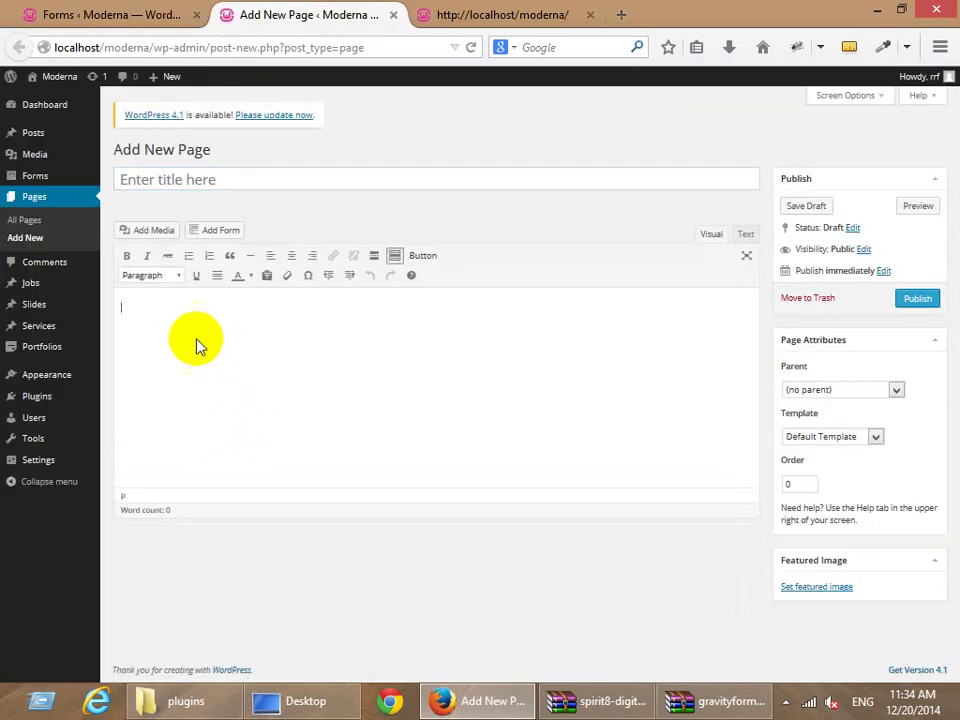
Title the new page 'Test form' and bring up the Insert A Form dialog.
{"action": "left_click", "coordinate": [204, 181]}
{"action": "type", "text": "Test f"}
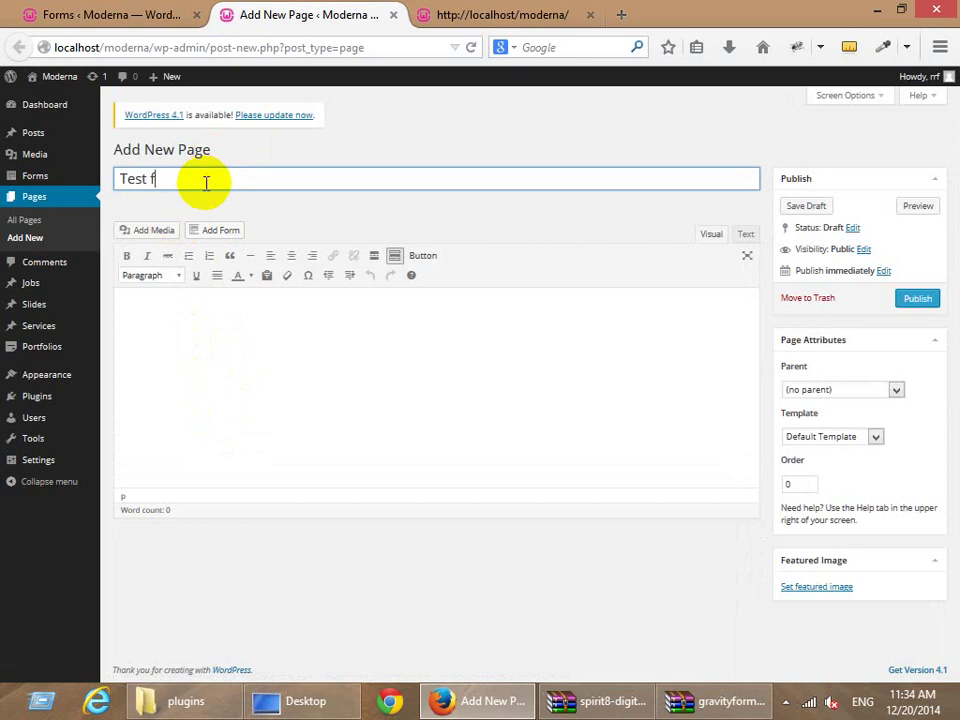
{"action": "type", "text": "orm"}
{"action": "left_click", "coordinate": [171, 332]}
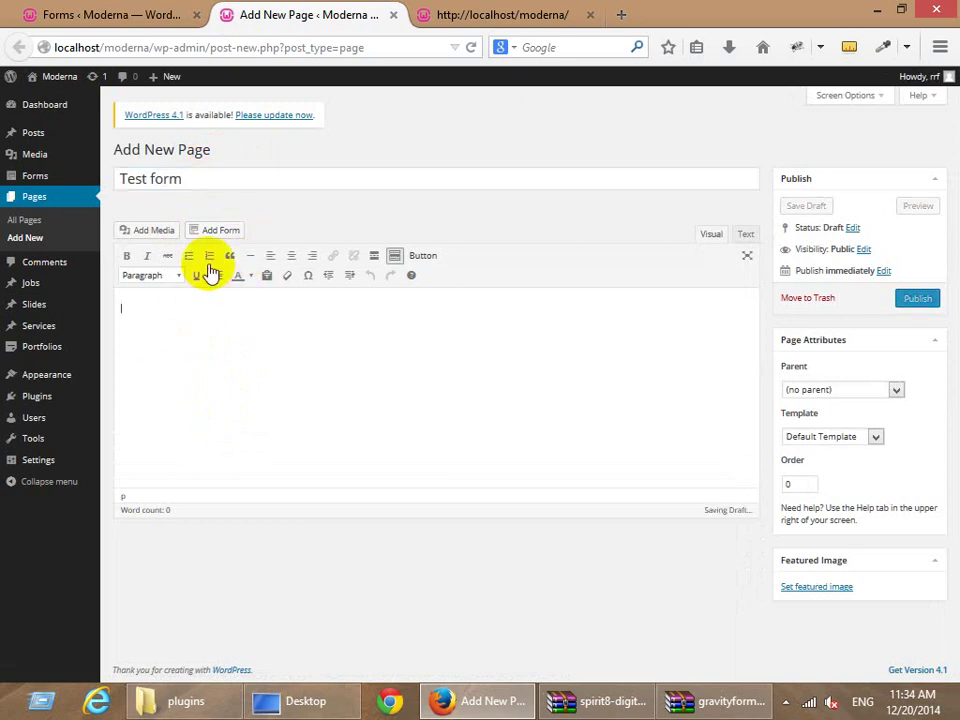
{"action": "left_click", "coordinate": [214, 234]}
{"action": "left_click", "coordinate": [323, 205]}
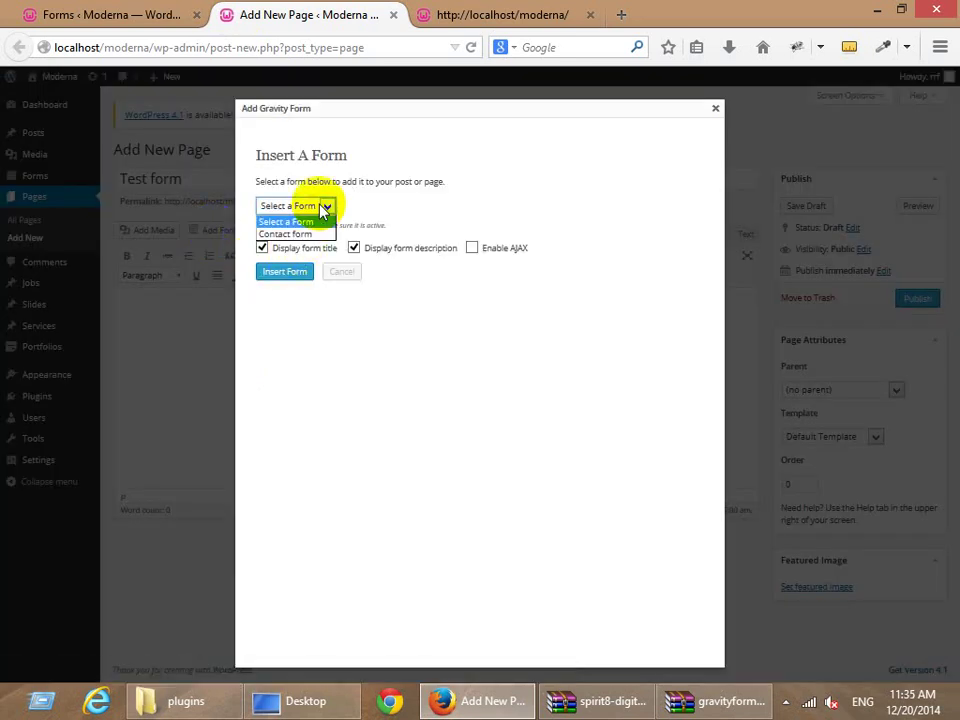
Insert the Contact form shortcode with title and description off and AJAX enabled.
{"action": "left_click", "coordinate": [305, 232]}
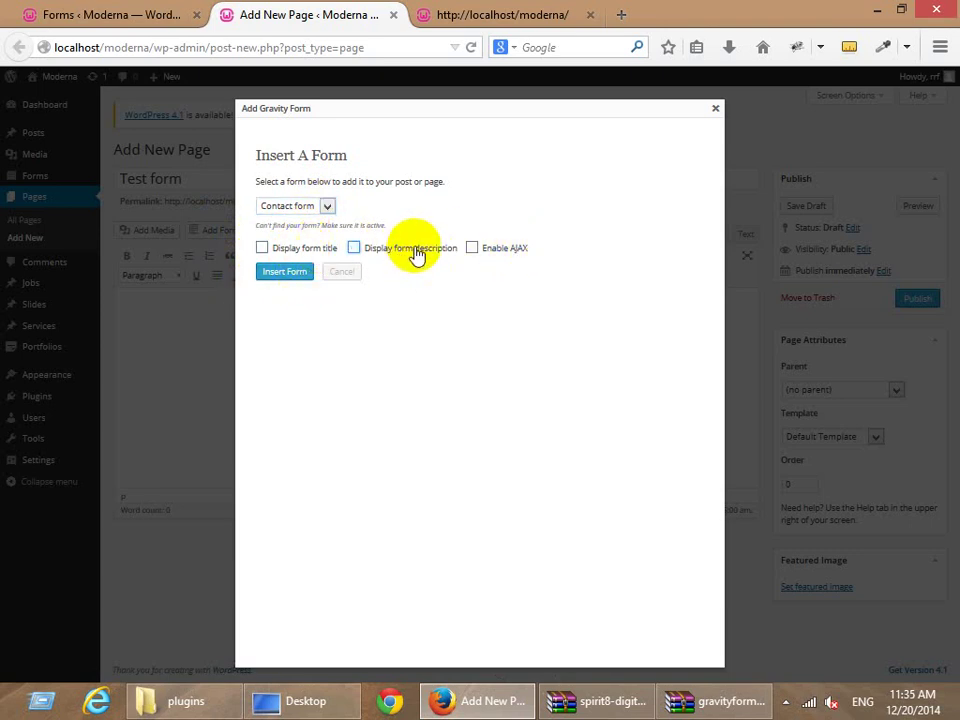
{"action": "left_click", "coordinate": [472, 249]}
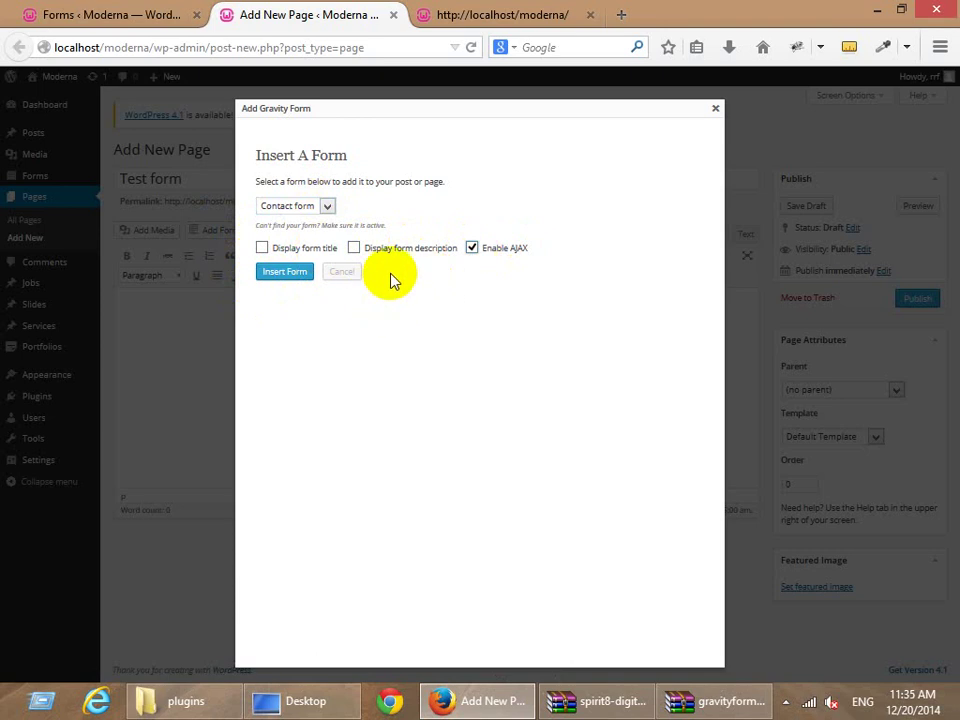
{"action": "left_click", "coordinate": [283, 272]}
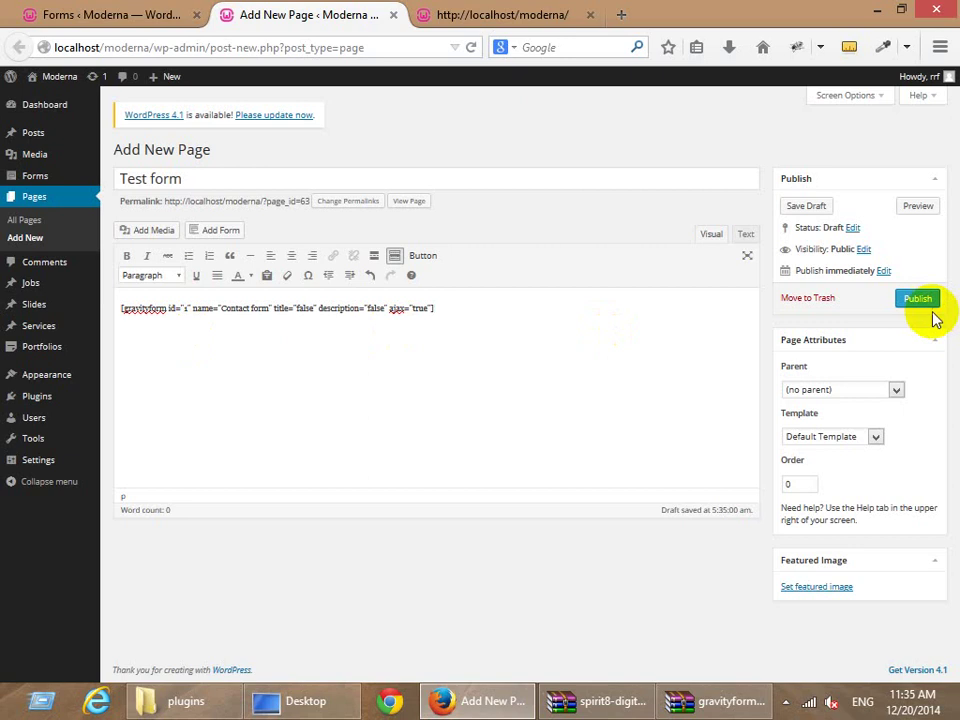
Publish and view the Test form page, choosing Real Estate as job type and Khulna as district.
{"action": "left_click", "coordinate": [916, 298]}
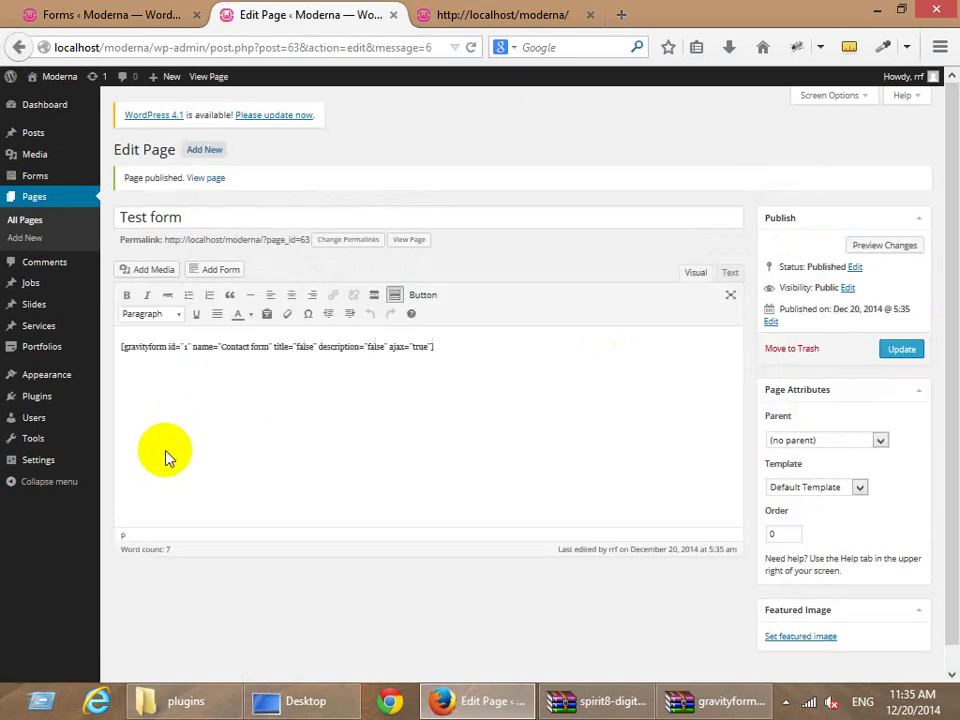
{"action": "left_click", "coordinate": [205, 178]}
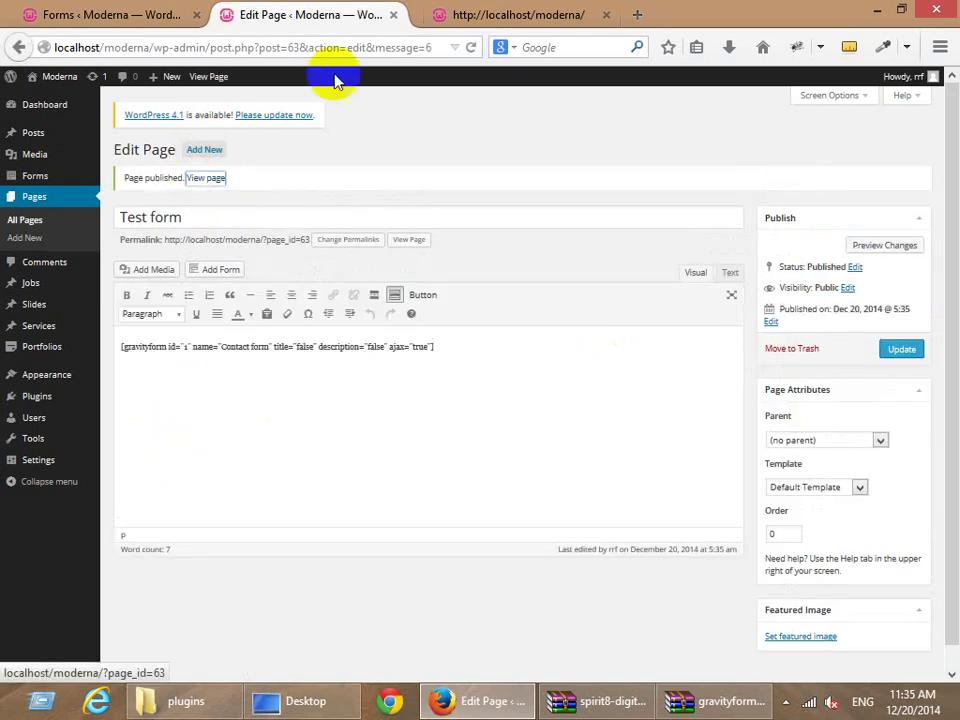
{"action": "scroll", "coordinate": [118, 442], "scroll_direction": "down", "scroll_amount": 4}
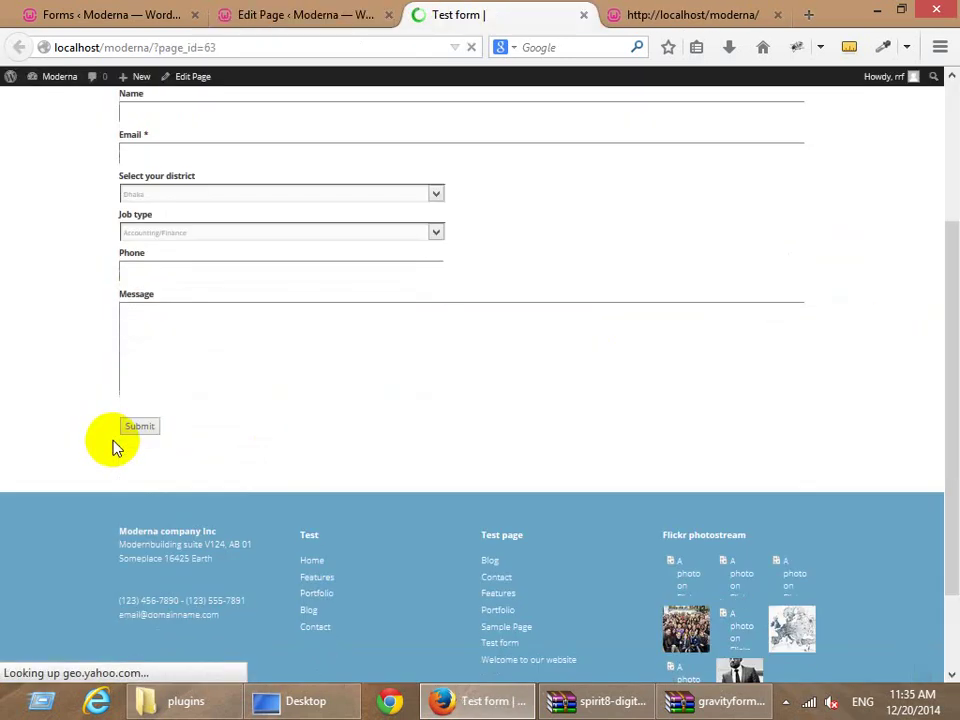
{"action": "left_click", "coordinate": [160, 230]}
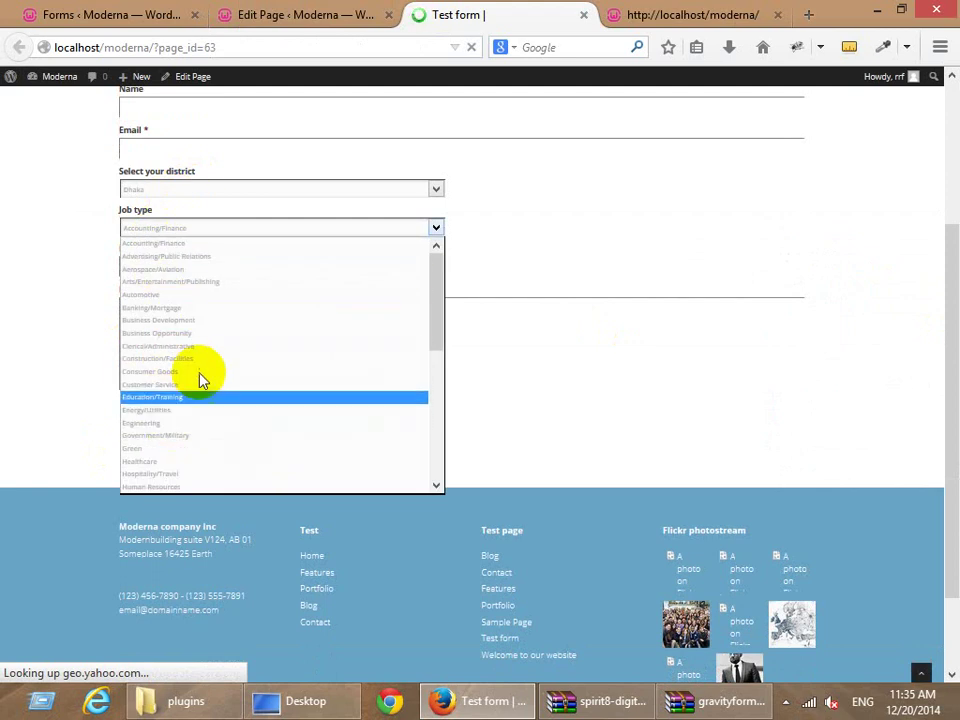
{"action": "scroll", "coordinate": [201, 379], "scroll_direction": "down", "scroll_amount": 3}
{"action": "left_click", "coordinate": [201, 379]}
{"action": "left_click", "coordinate": [178, 190]}
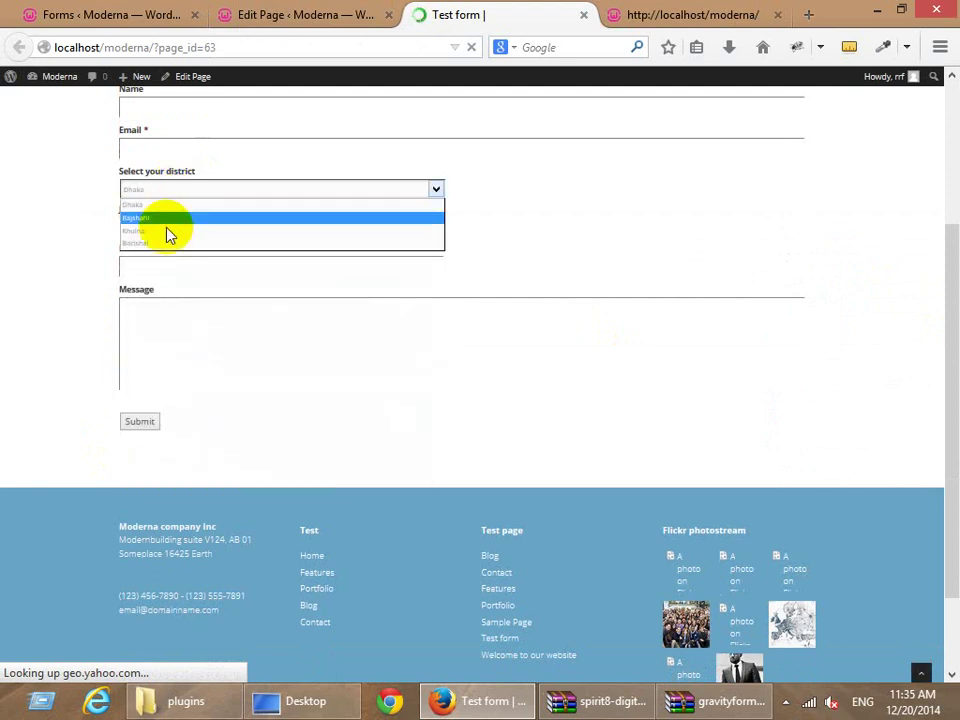
{"action": "left_click", "coordinate": [165, 220]}
Submit the form without an email to trigger the 'This field is required.' error.
{"action": "double_click", "coordinate": [138, 147]}
{"action": "left_click", "coordinate": [148, 146]}
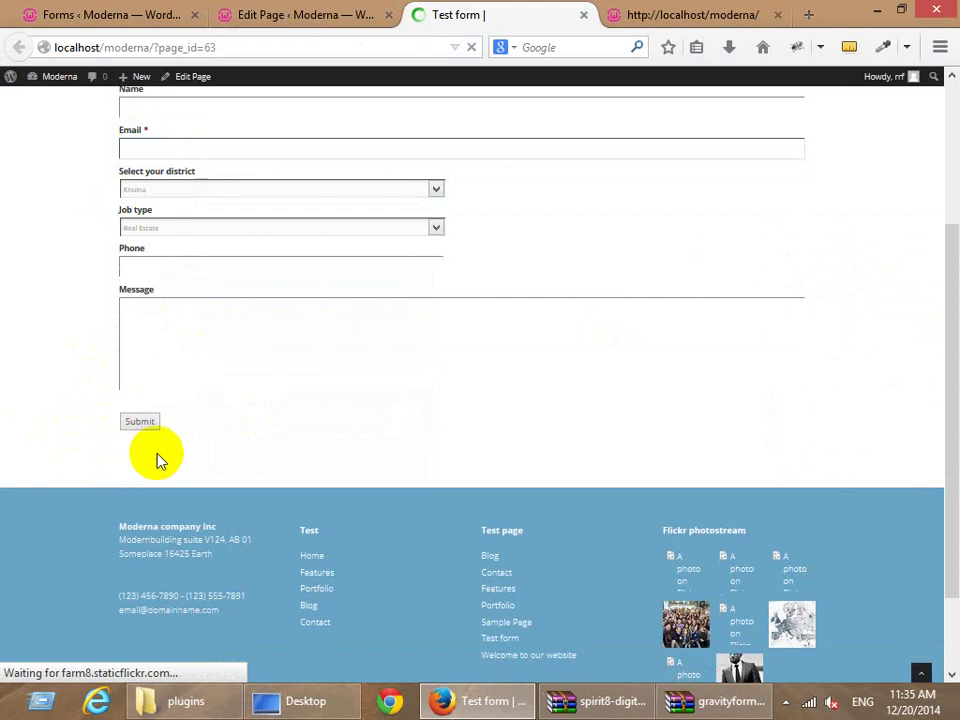
{"action": "scroll", "coordinate": [165, 472], "scroll_direction": "up", "scroll_amount": 2}
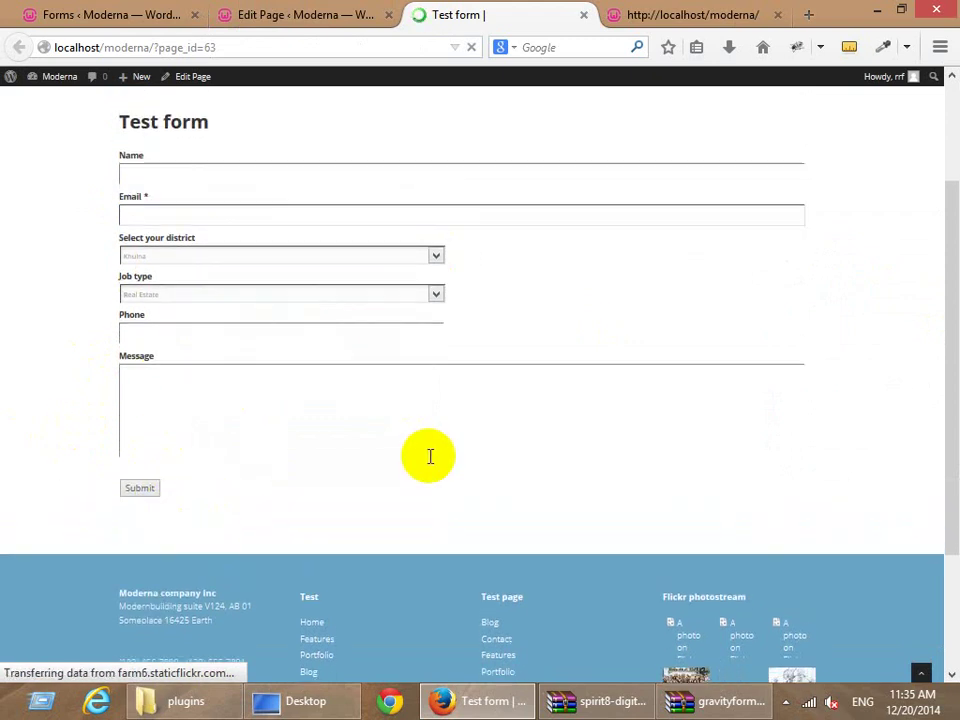
{"action": "scroll", "coordinate": [429, 454], "scroll_direction": "down", "scroll_amount": 3}
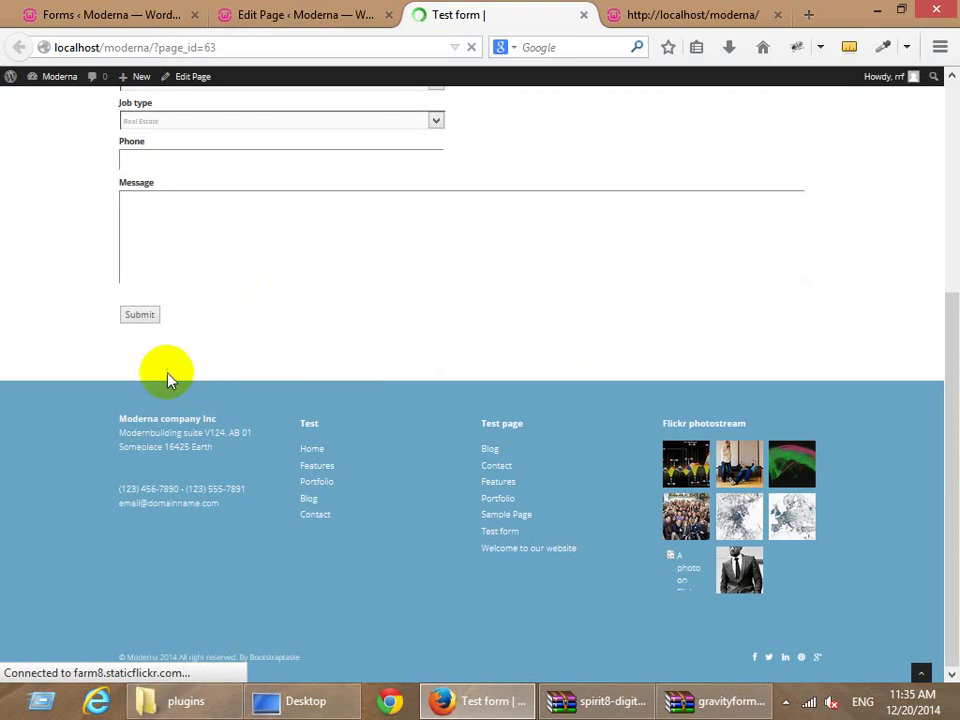
{"action": "left_click", "coordinate": [132, 316]}
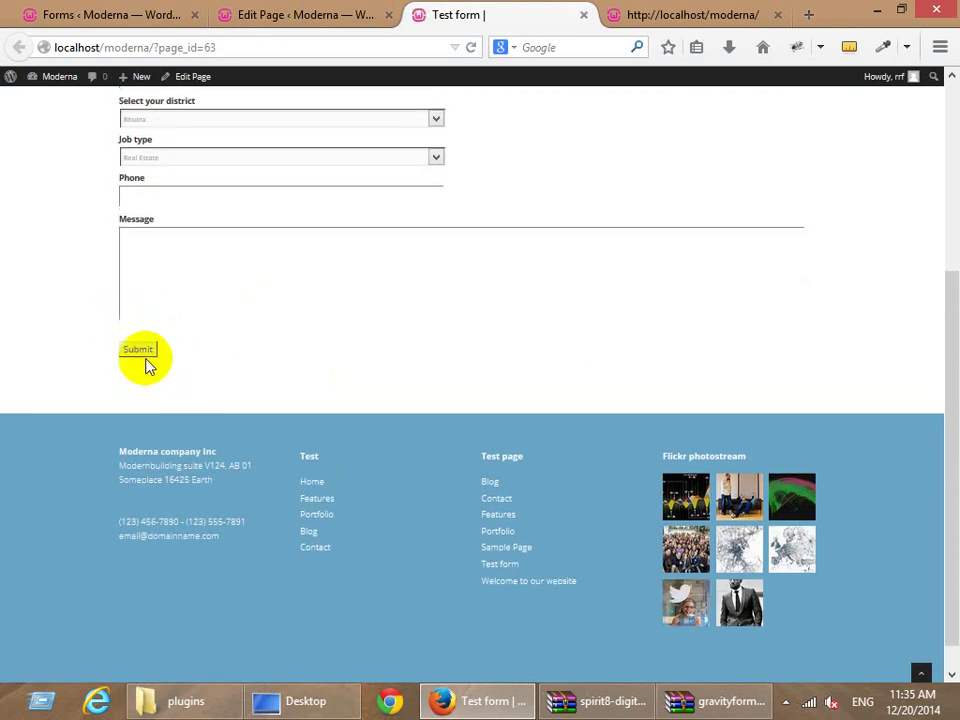
{"action": "left_click", "coordinate": [138, 350]}
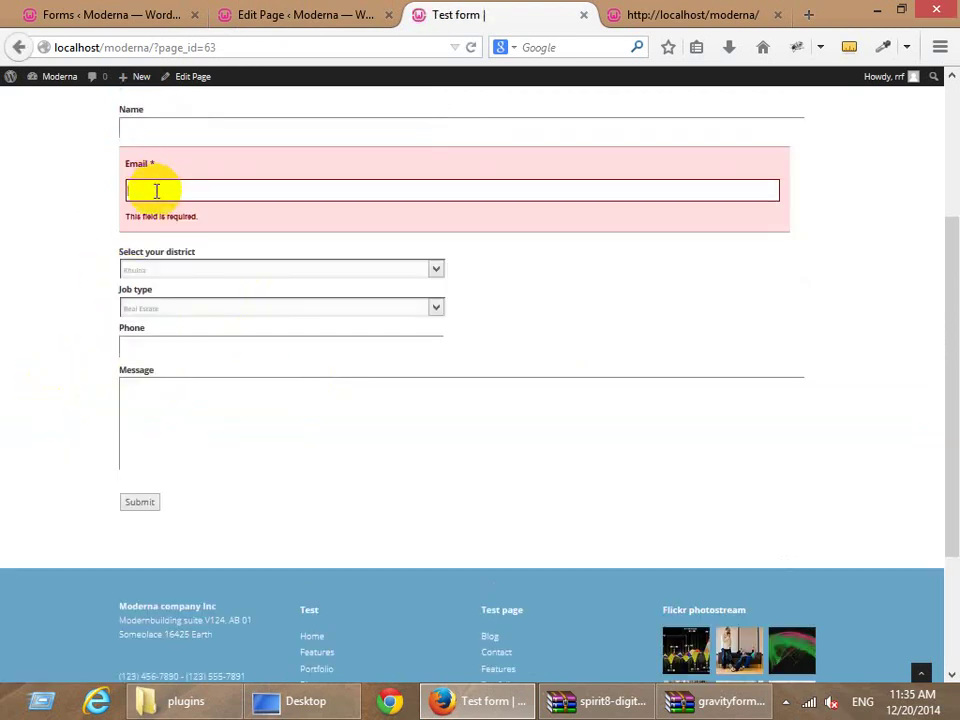
Highlight the validation errors, then enter a full name and an email address.
{"action": "scroll", "coordinate": [155, 190], "scroll_direction": "up", "scroll_amount": 1}
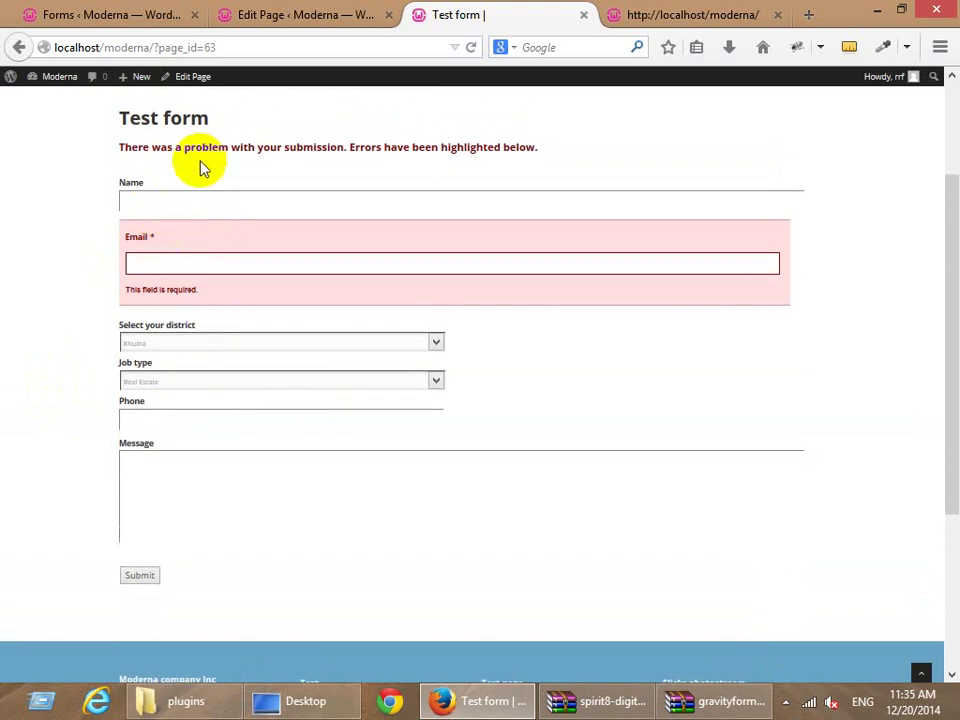
{"action": "left_click_drag", "start_coordinate": [196, 150], "coordinate": [371, 147]}
{"action": "left_click_drag", "start_coordinate": [207, 300], "coordinate": [120, 296]}
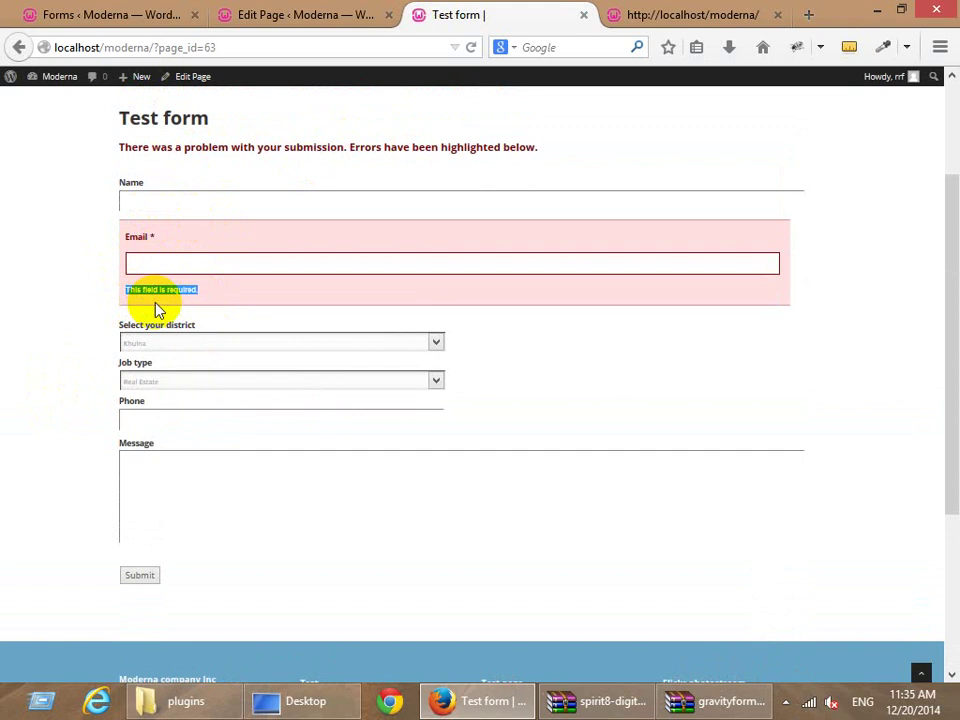
{"action": "left_click", "coordinate": [184, 196]}
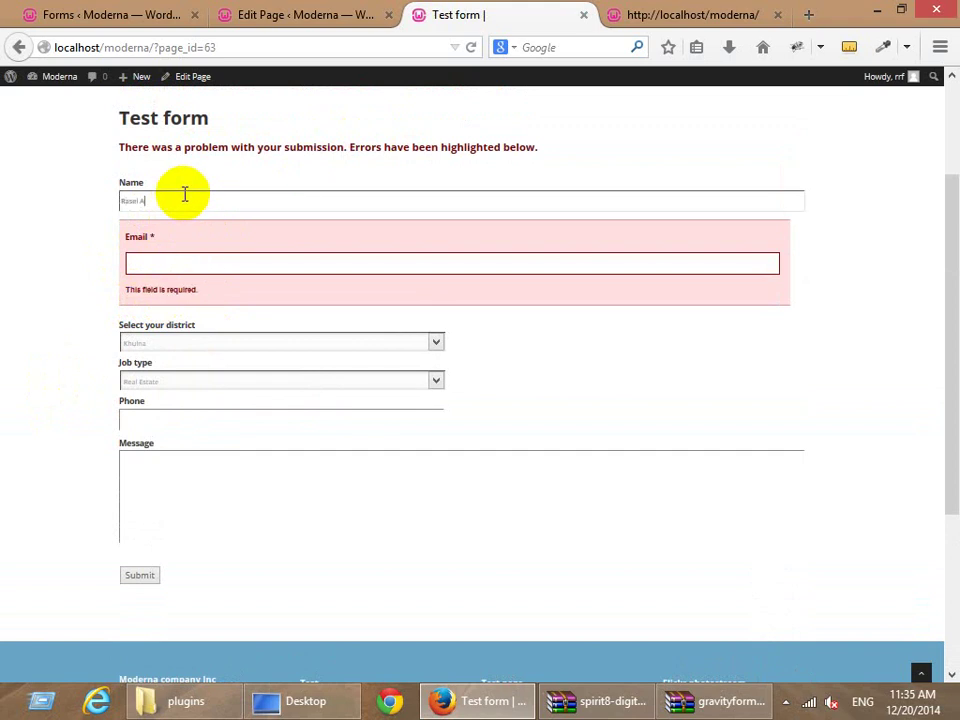
{"action": "key", "text": "Tab"}
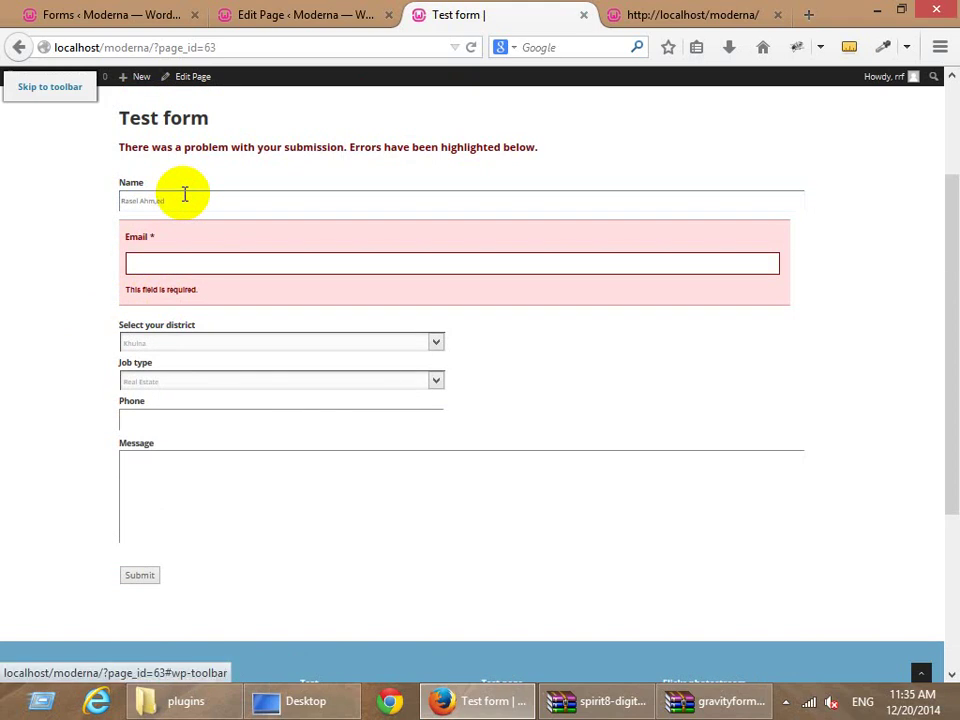
{"action": "key", "text": "Tab"}
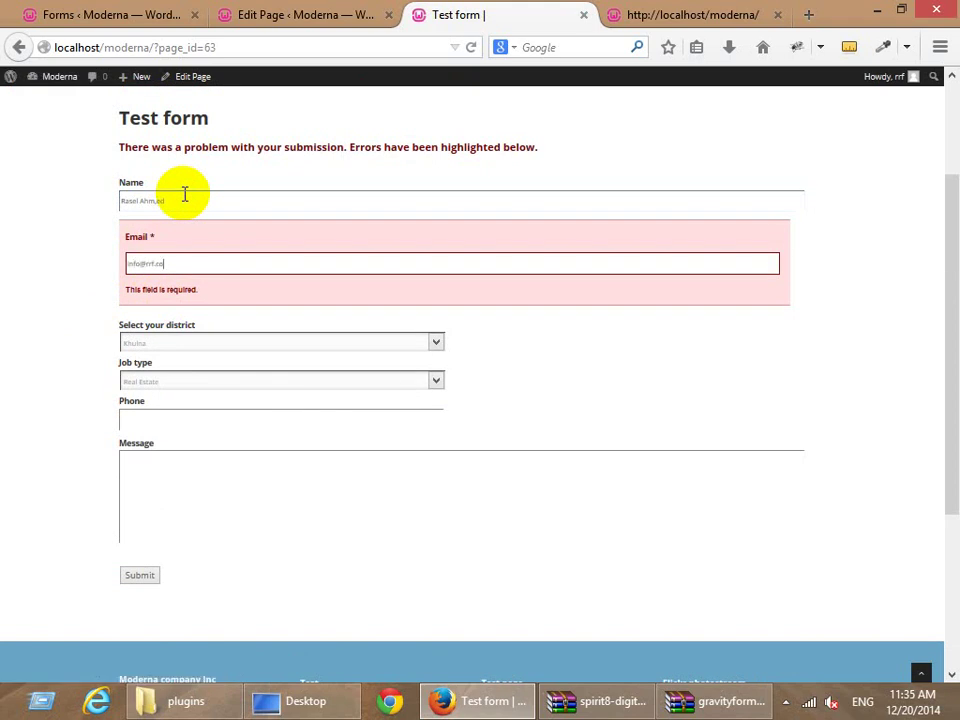
{"action": "key", "text": "Tab"}
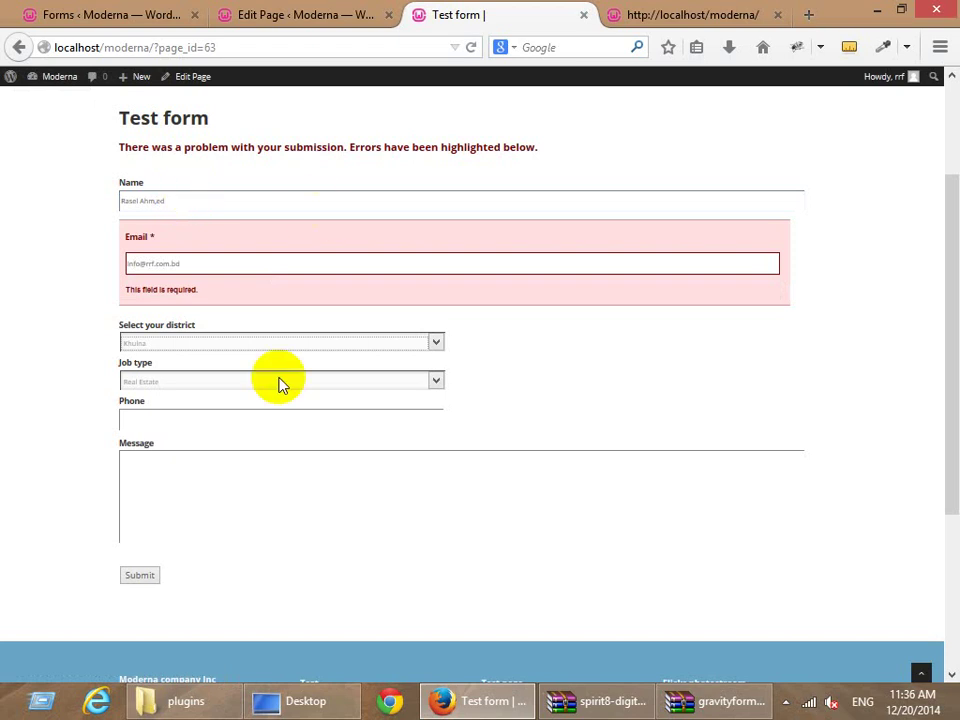
Add the phone number and message 'Test', submit, and get the thank-you confirmation.
{"action": "left_click", "coordinate": [137, 424]}
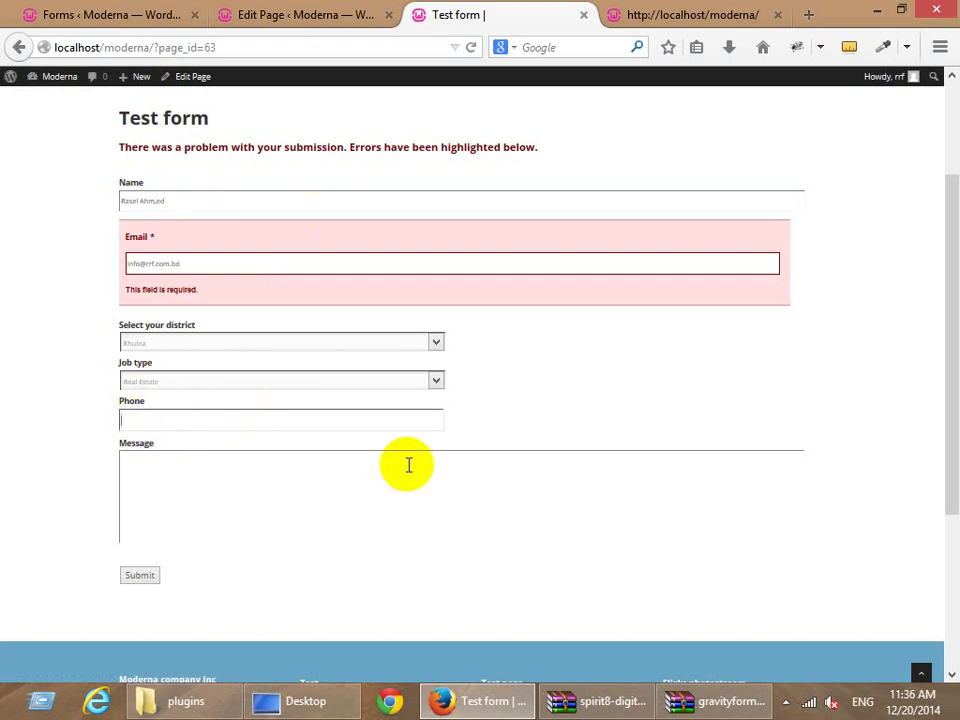
{"action": "left_click", "coordinate": [343, 489]}
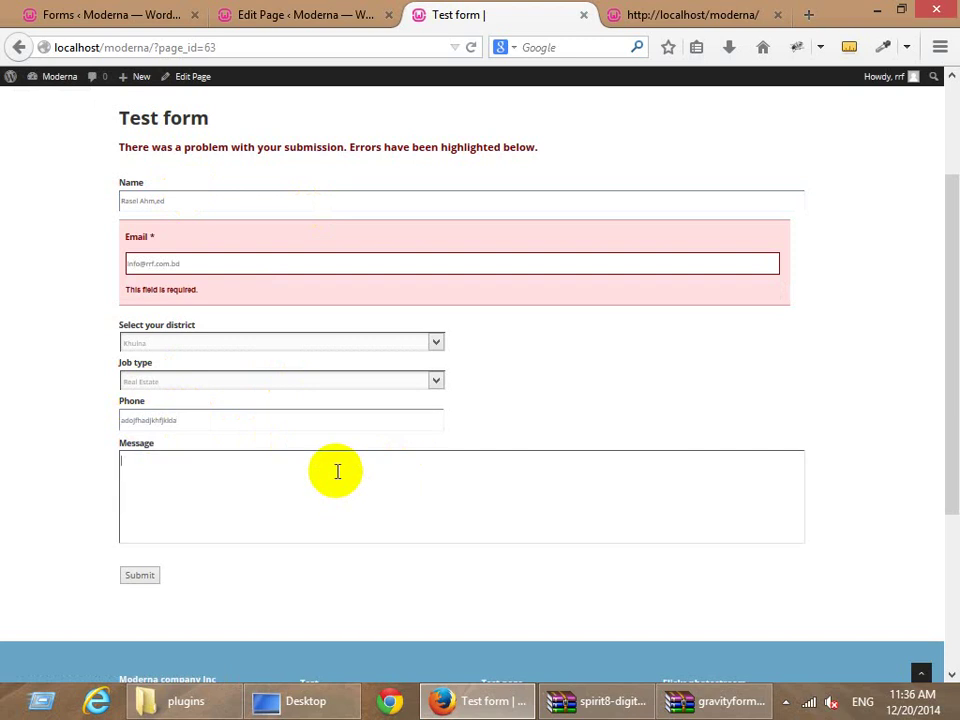
{"action": "type", "text": "Test"}
{"action": "left_click", "coordinate": [141, 576]}
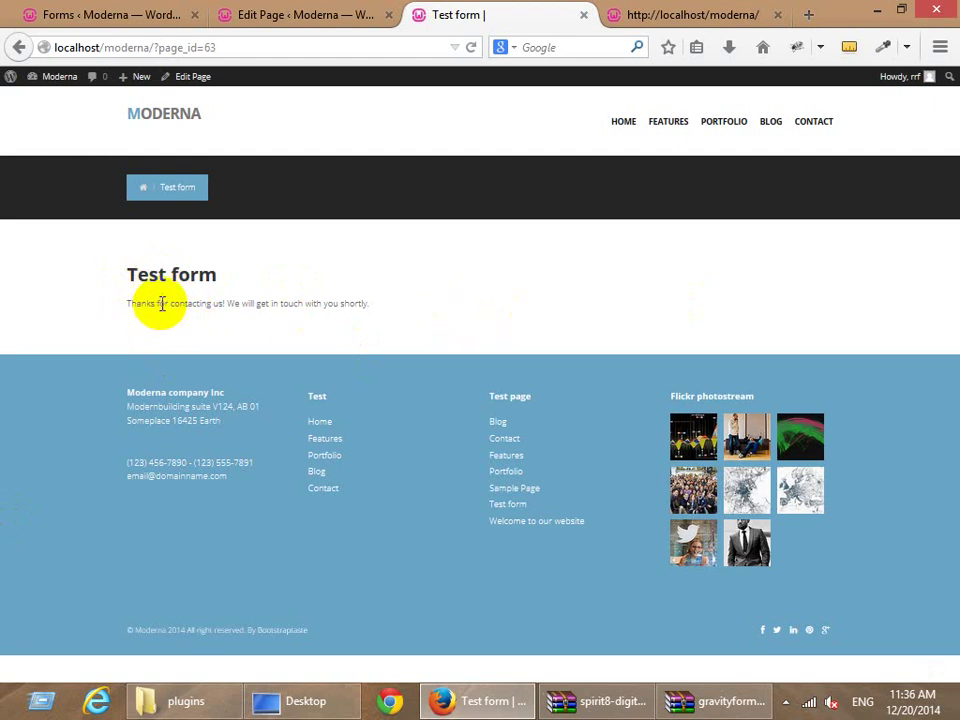
{"action": "left_click_drag", "start_coordinate": [160, 304], "coordinate": [405, 308]}
{"action": "left_click", "coordinate": [413, 333]}
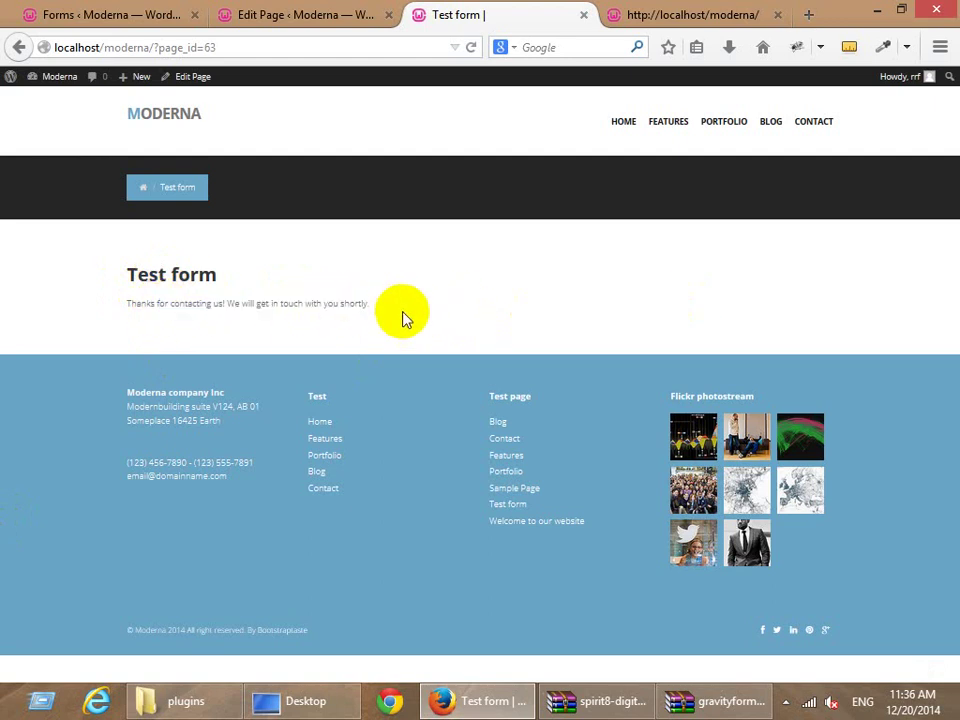
{"action": "left_click", "coordinate": [276, 14]}
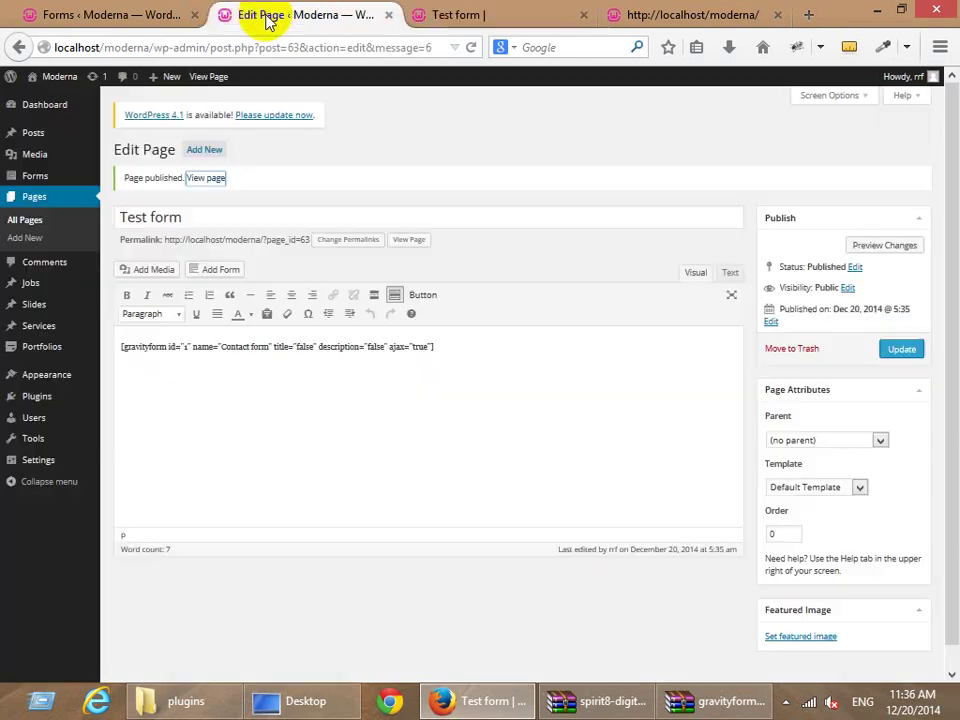
Confirm the Contact form's entry list shows the test entry, then go to Forms > Import/Export.
{"action": "left_click", "coordinate": [152, 14]}
{"action": "left_click", "coordinate": [28, 236]}
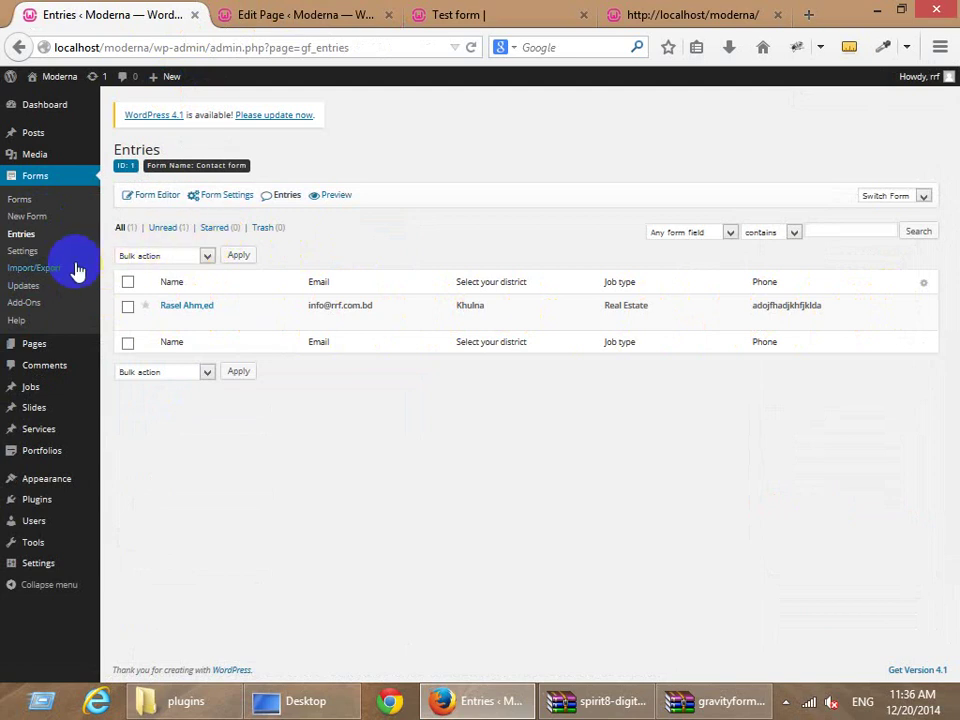
{"action": "left_click", "coordinate": [36, 201]}
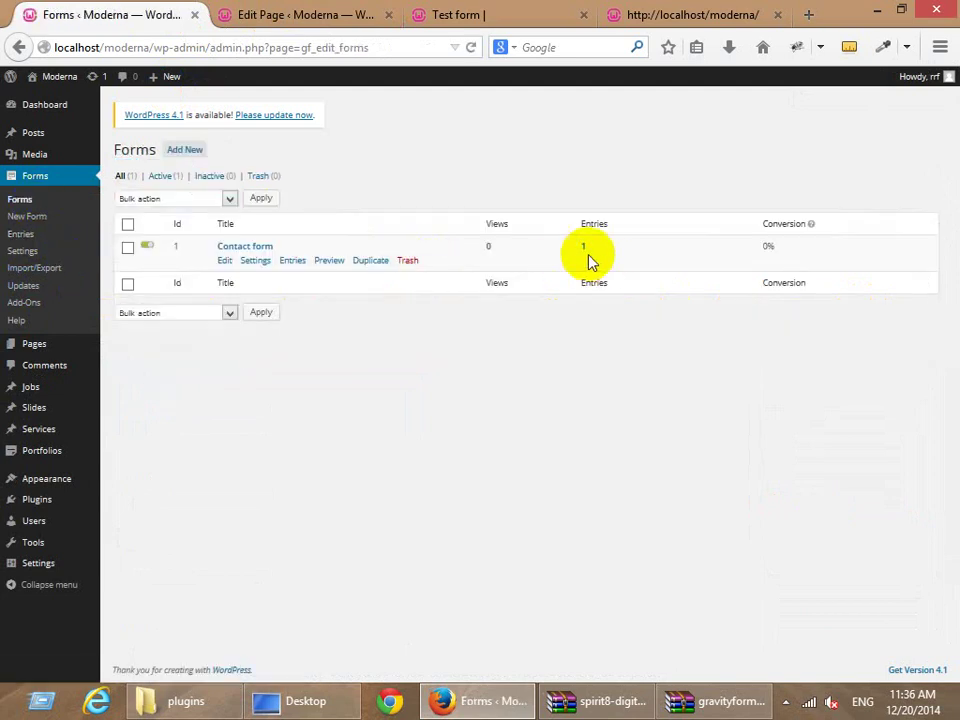
{"action": "left_click", "coordinate": [585, 250]}
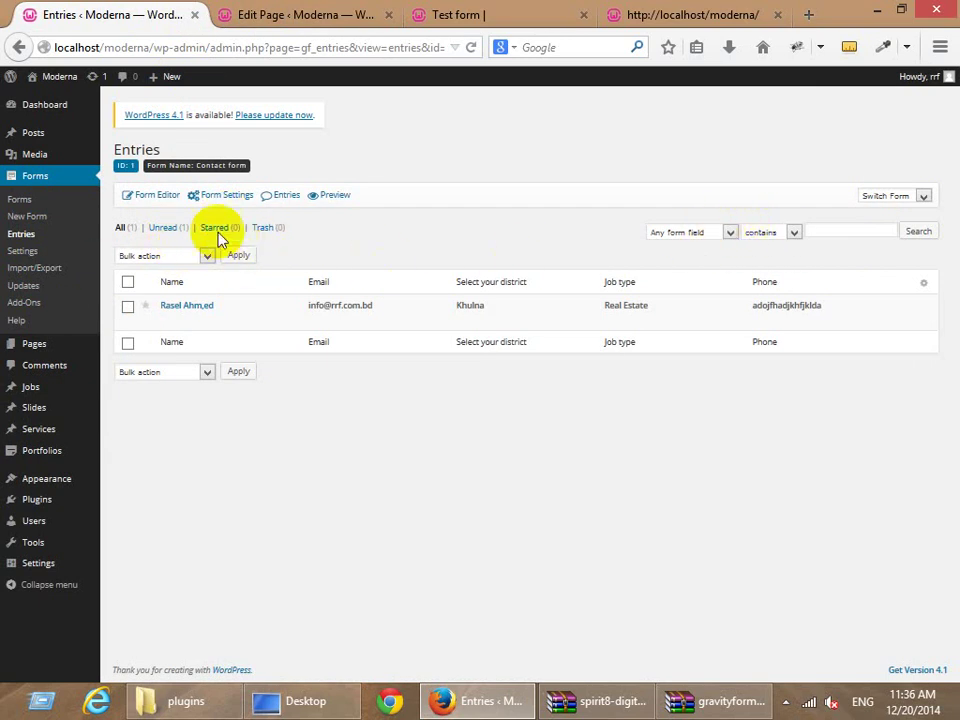
{"action": "left_click", "coordinate": [38, 278]}
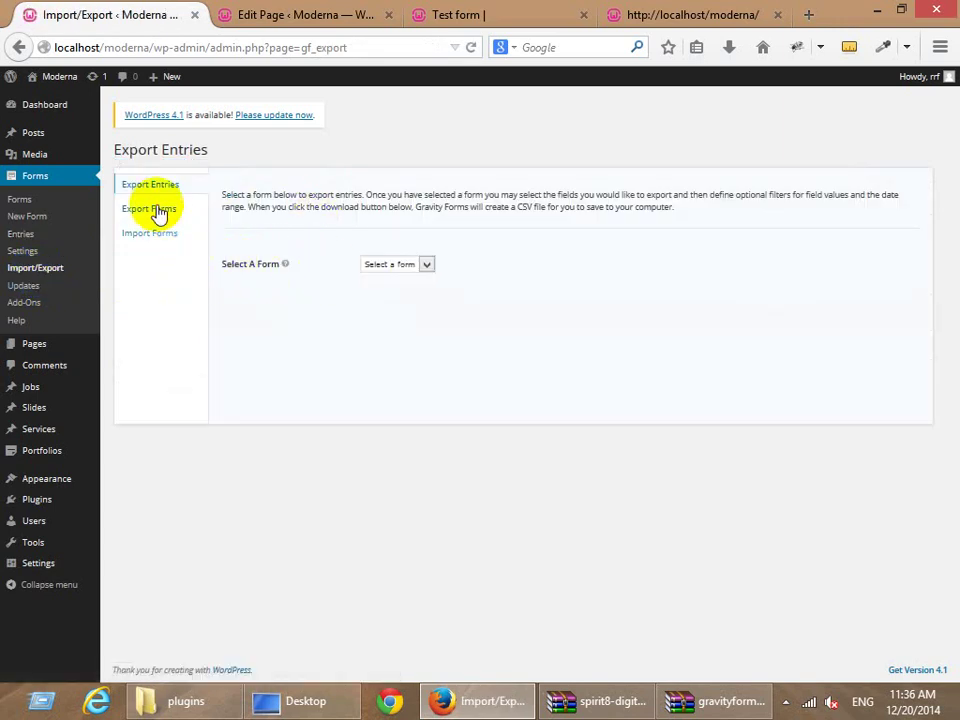
Choose Contact form, select all fields and download the entries export file.
{"action": "left_click", "coordinate": [426, 264]}
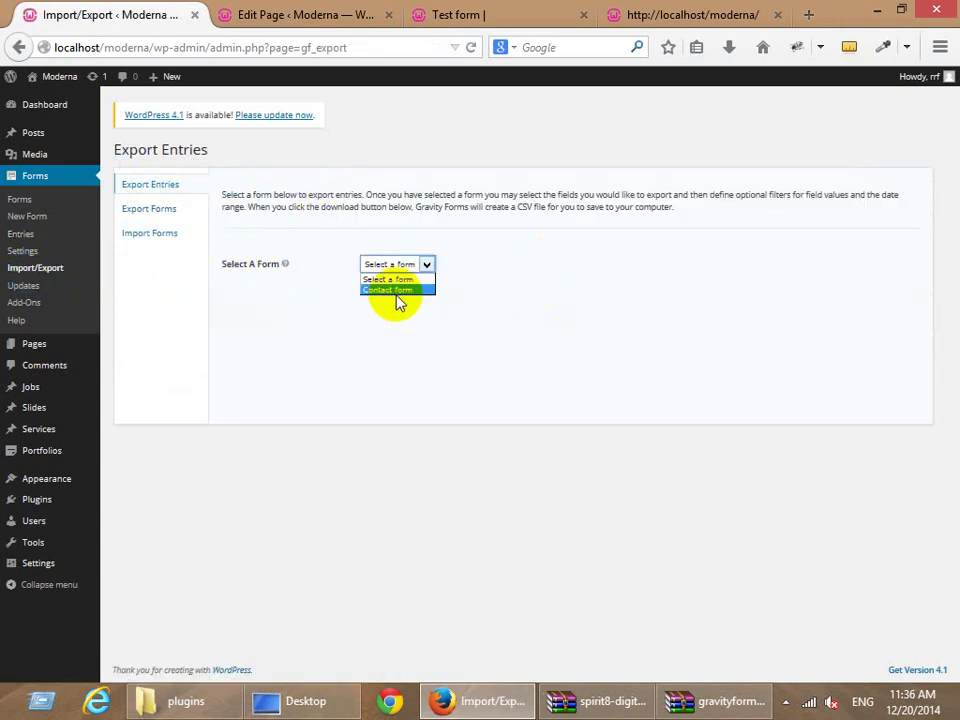
{"action": "left_click", "coordinate": [394, 289]}
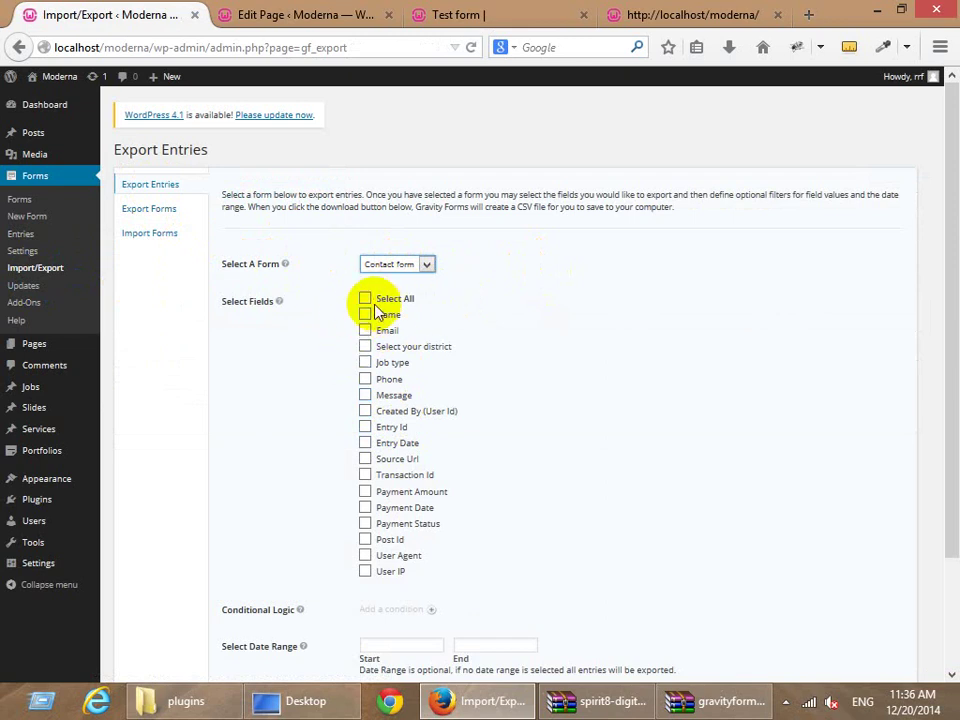
{"action": "left_click", "coordinate": [365, 300]}
{"action": "scroll", "coordinate": [311, 424], "scroll_direction": "down", "scroll_amount": 3}
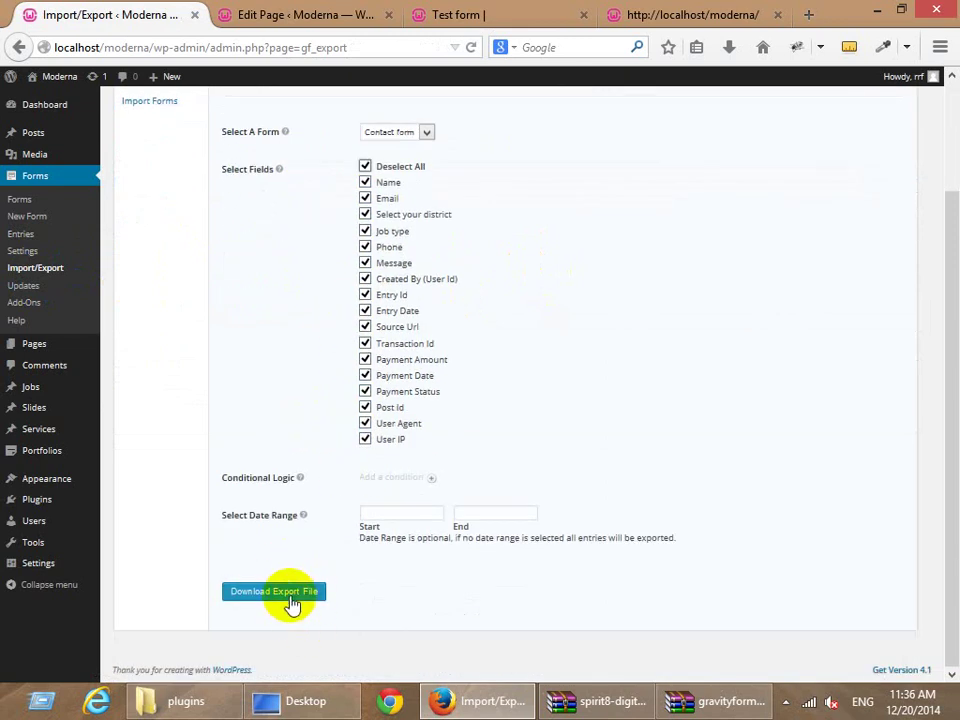
{"action": "left_click", "coordinate": [293, 594]}
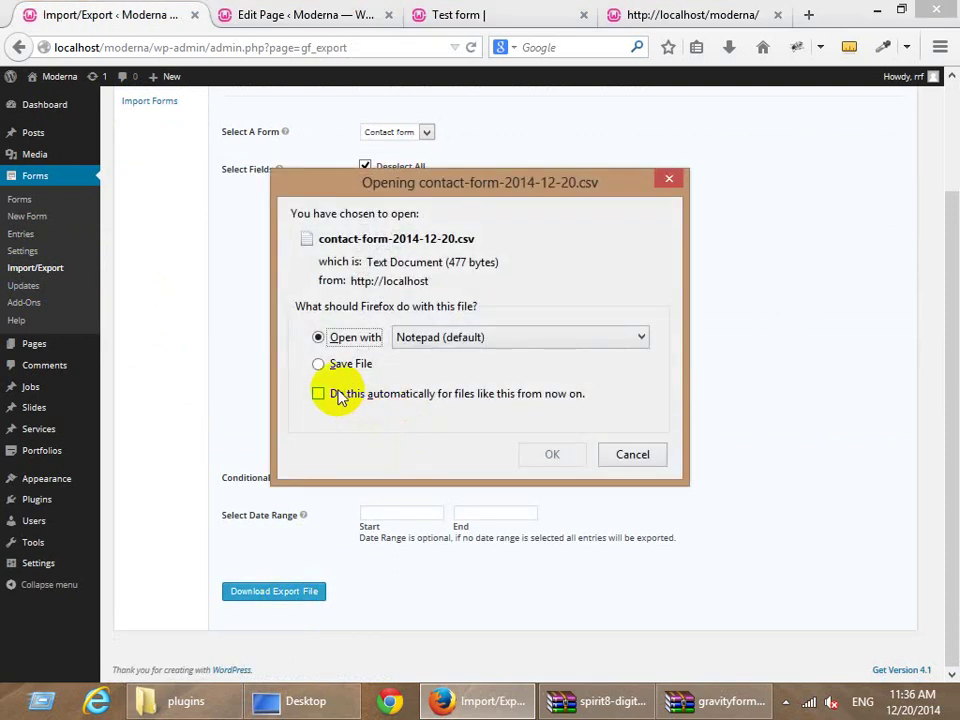
Save the CSV automatically from now on and open contact-form-2014-12-20.csv from the downloads list.
{"action": "left_click", "coordinate": [340, 365]}
{"action": "left_click", "coordinate": [418, 396]}
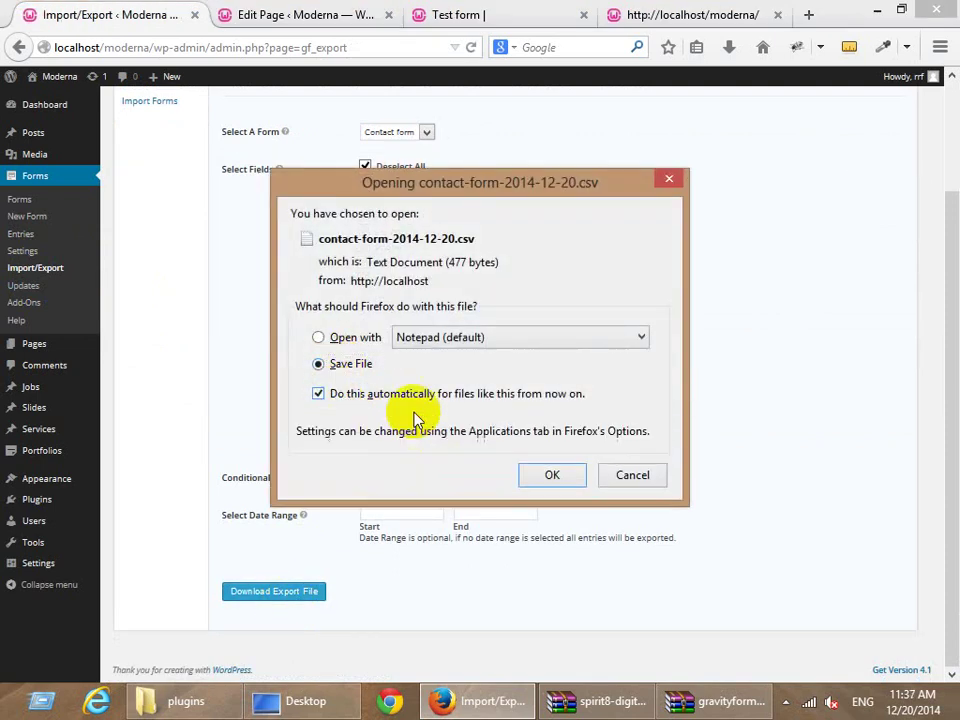
{"action": "left_click", "coordinate": [546, 475]}
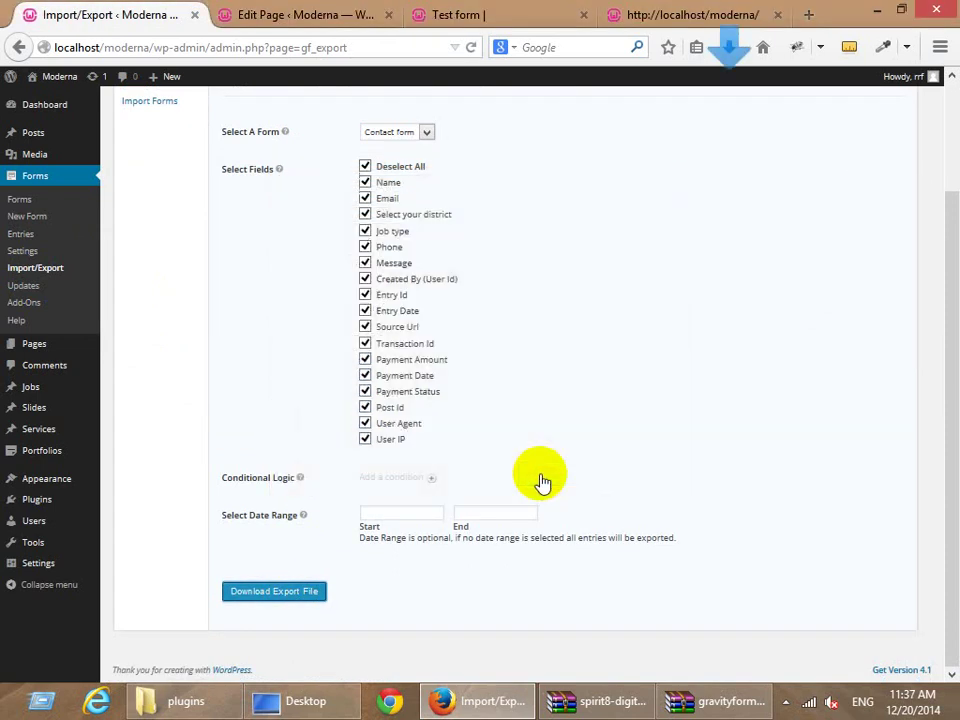
{"action": "left_click", "coordinate": [731, 51]}
{"action": "left_click", "coordinate": [465, 123]}
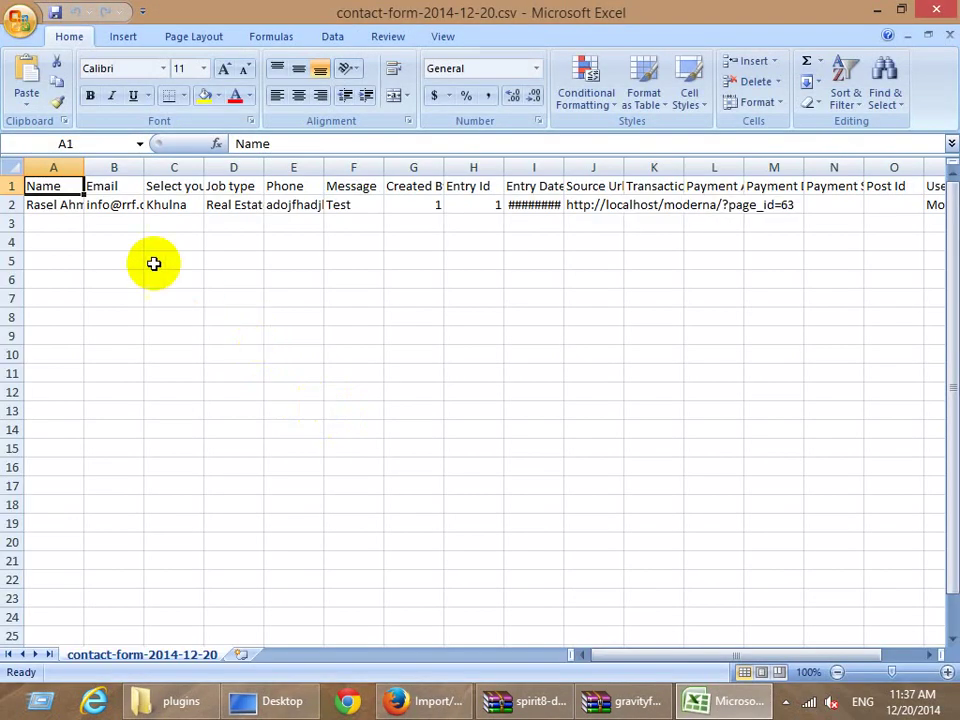
Check the Email, Job type, Phone and Message column headings, then go back to the Firefox export page.
{"action": "left_click", "coordinate": [125, 185]}
{"action": "left_click", "coordinate": [214, 185]}
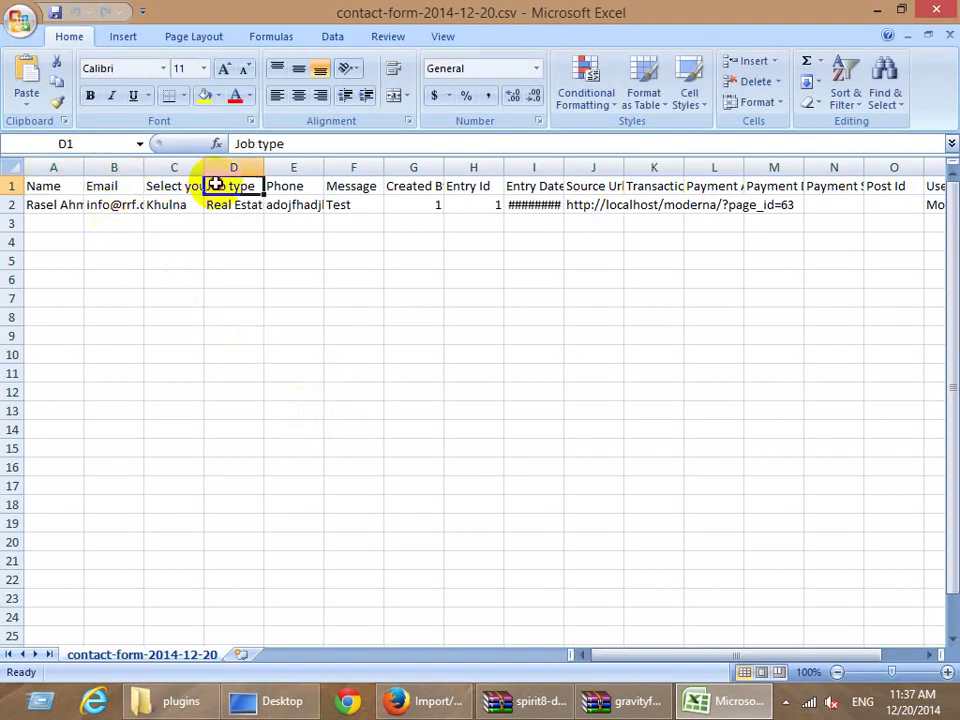
{"action": "left_click", "coordinate": [311, 185]}
{"action": "left_click", "coordinate": [360, 185]}
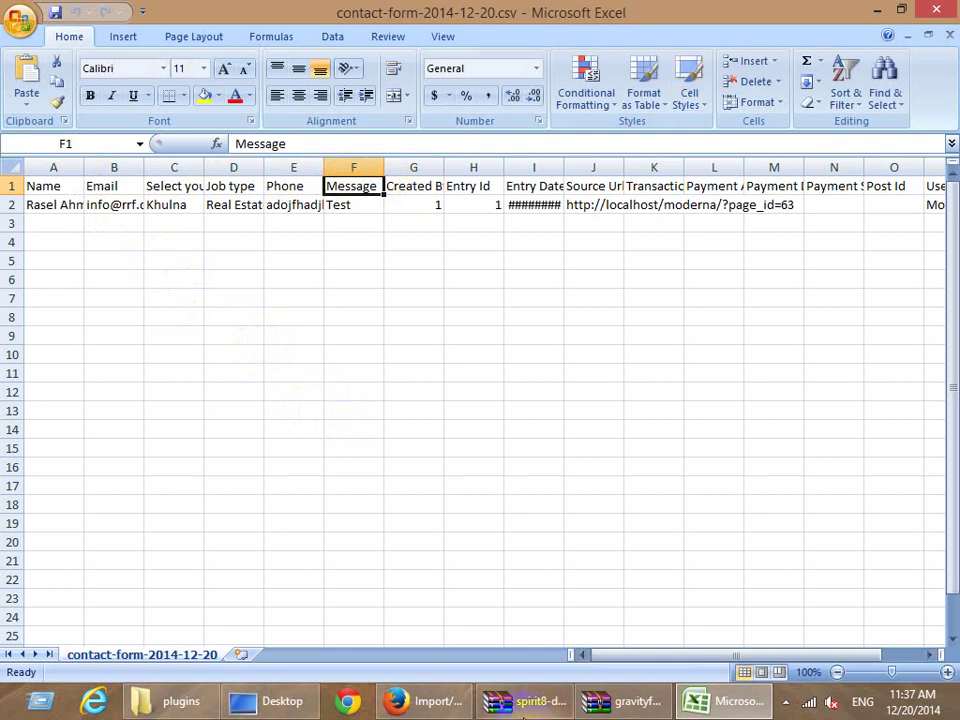
{"action": "left_click", "coordinate": [425, 701]}
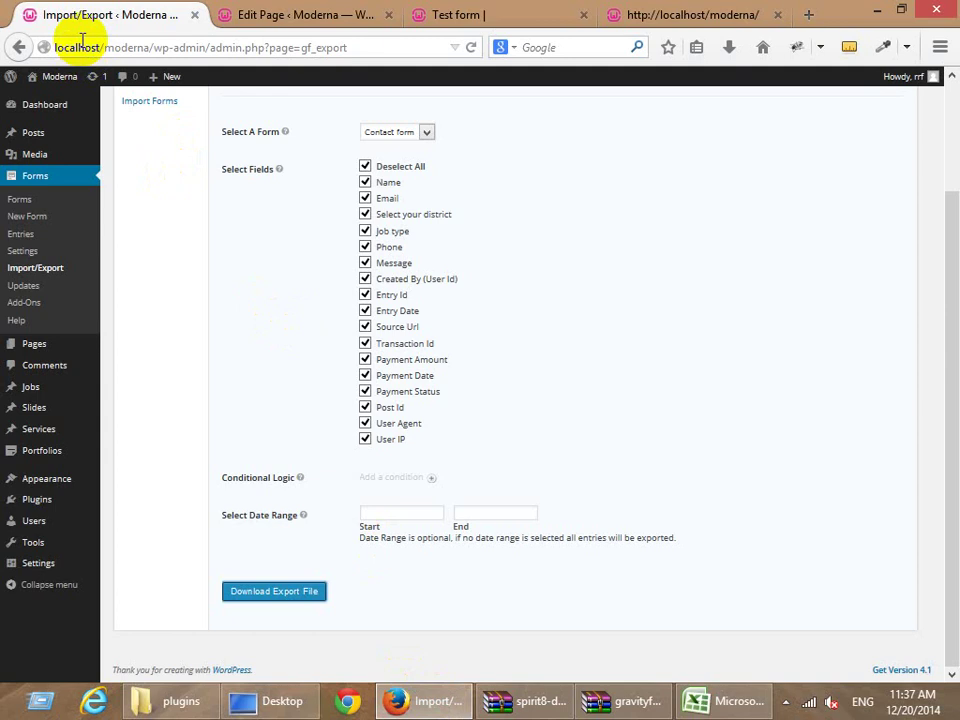
Reload the Test form page in Firefox.
{"action": "left_click", "coordinate": [468, 20]}
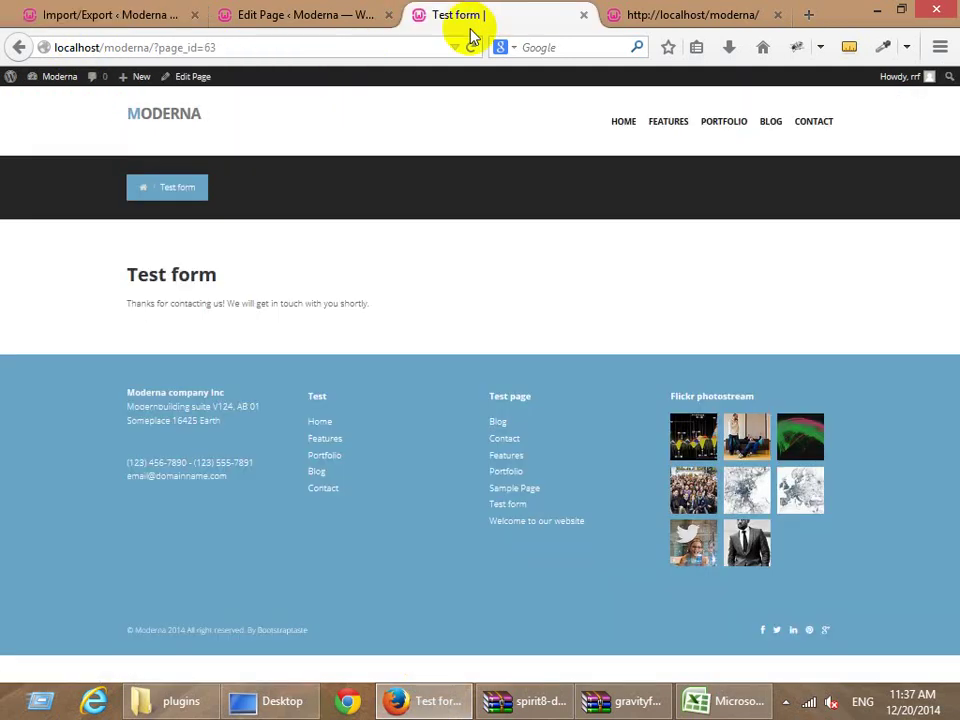
{"action": "left_click", "coordinate": [264, 44]}
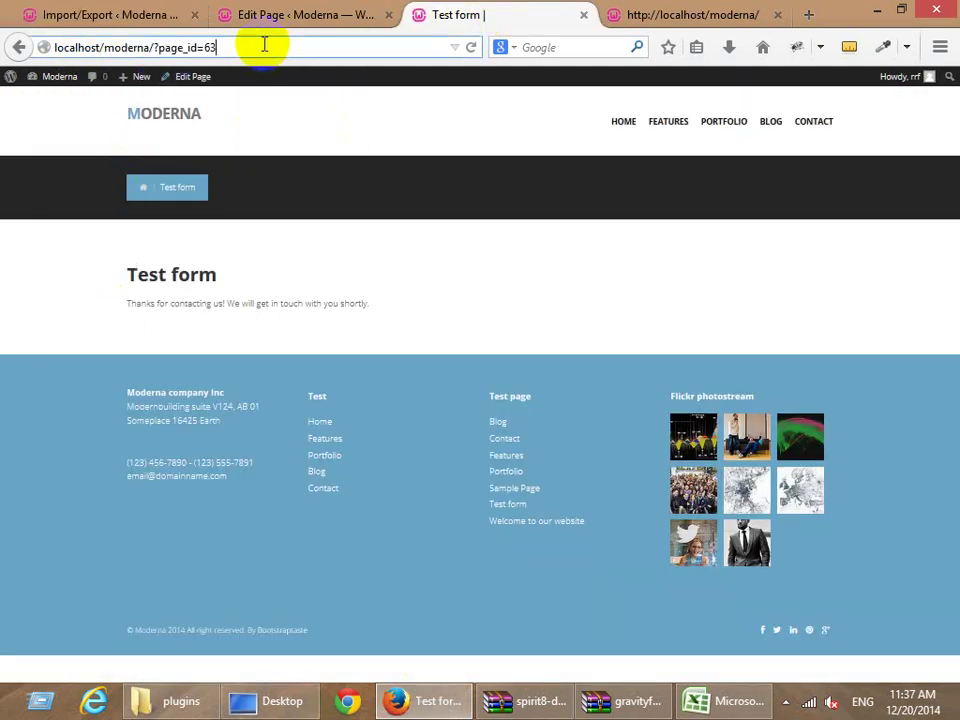
{"action": "key", "text": "Return"}
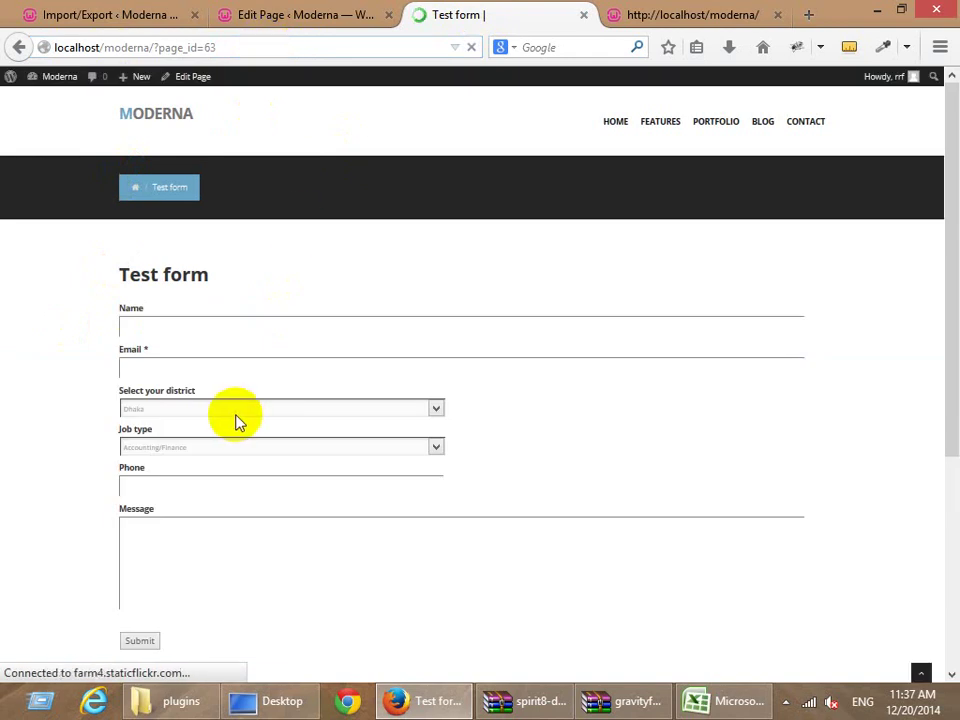
{"action": "scroll", "coordinate": [231, 420], "scroll_direction": "down", "scroll_amount": 5}
{"action": "scroll", "coordinate": [336, 418], "scroll_direction": "up", "scroll_amount": 3}
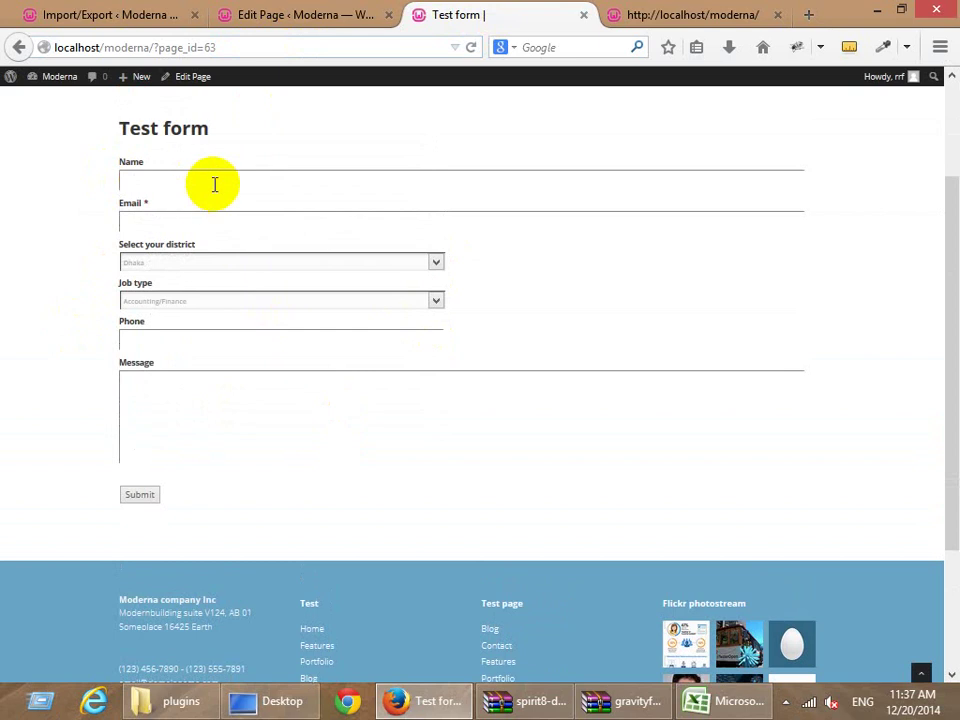
Inspect the Name field in Firebug and select the wrapper div's gform_wrapper class name.
{"action": "right_click", "coordinate": [154, 177]}
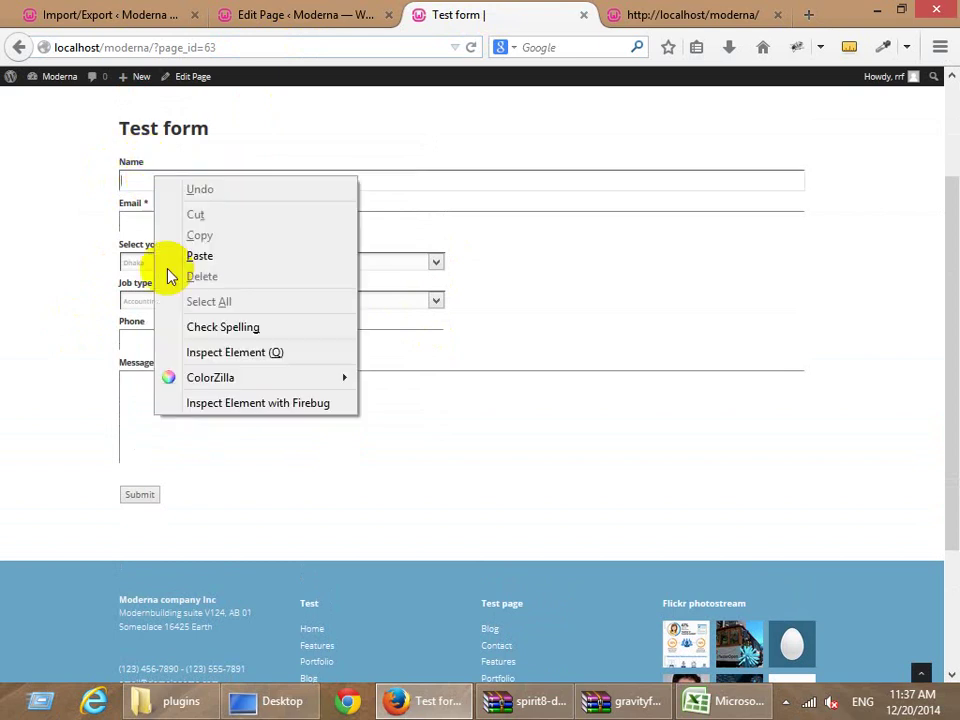
{"action": "left_click", "coordinate": [207, 403]}
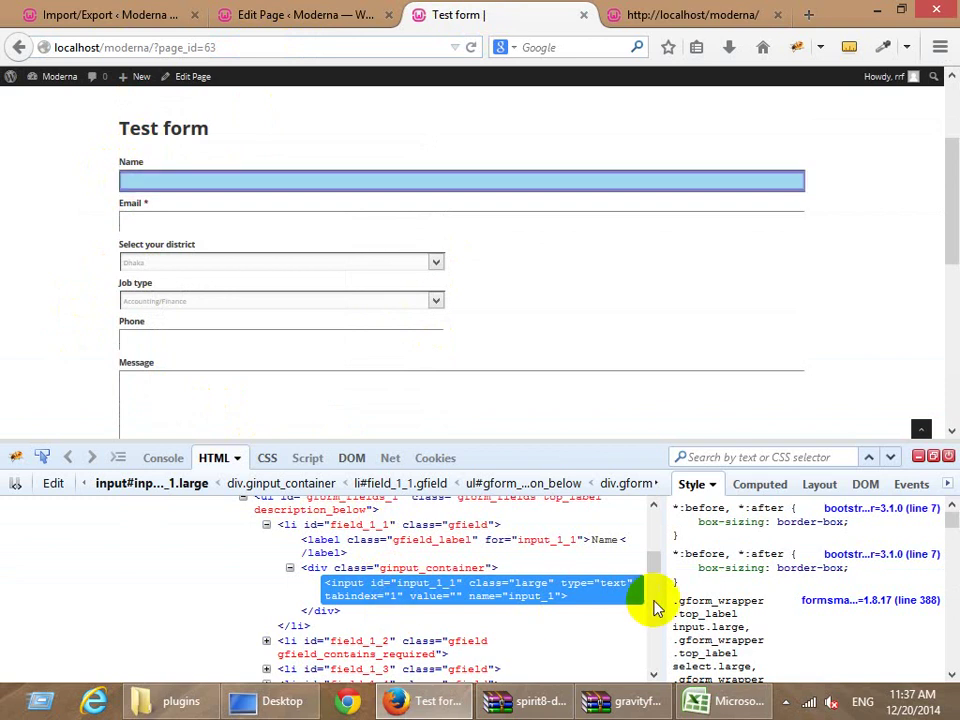
{"action": "scroll", "coordinate": [300, 580], "scroll_direction": "up", "scroll_amount": 1}
{"action": "scroll", "coordinate": [300, 595], "scroll_direction": "up", "scroll_amount": 1}
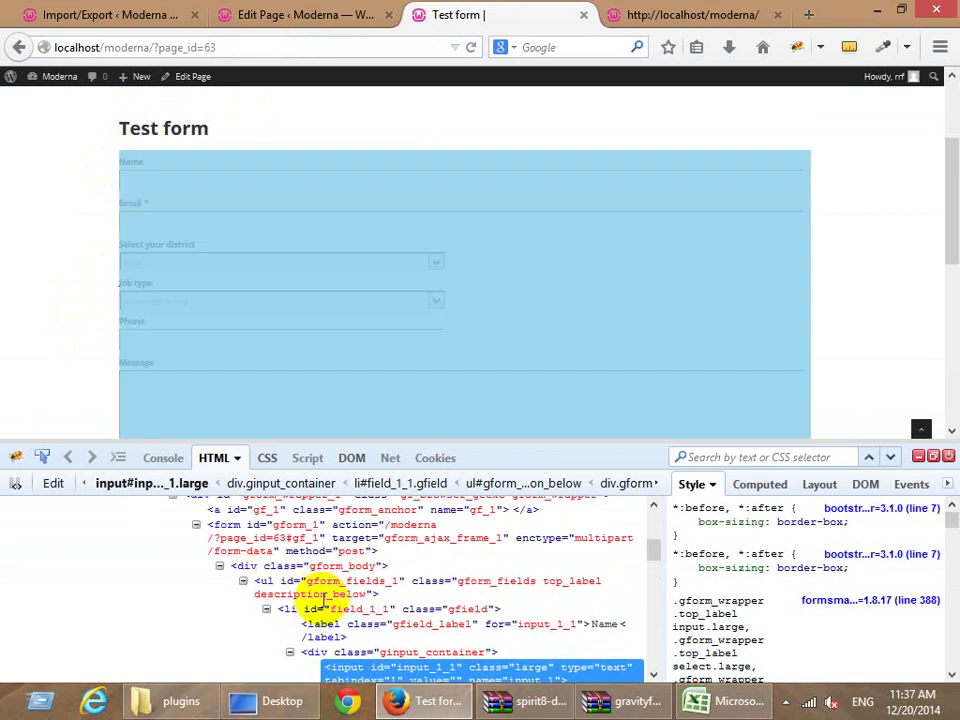
{"action": "scroll", "coordinate": [310, 600], "scroll_direction": "up", "scroll_amount": 1}
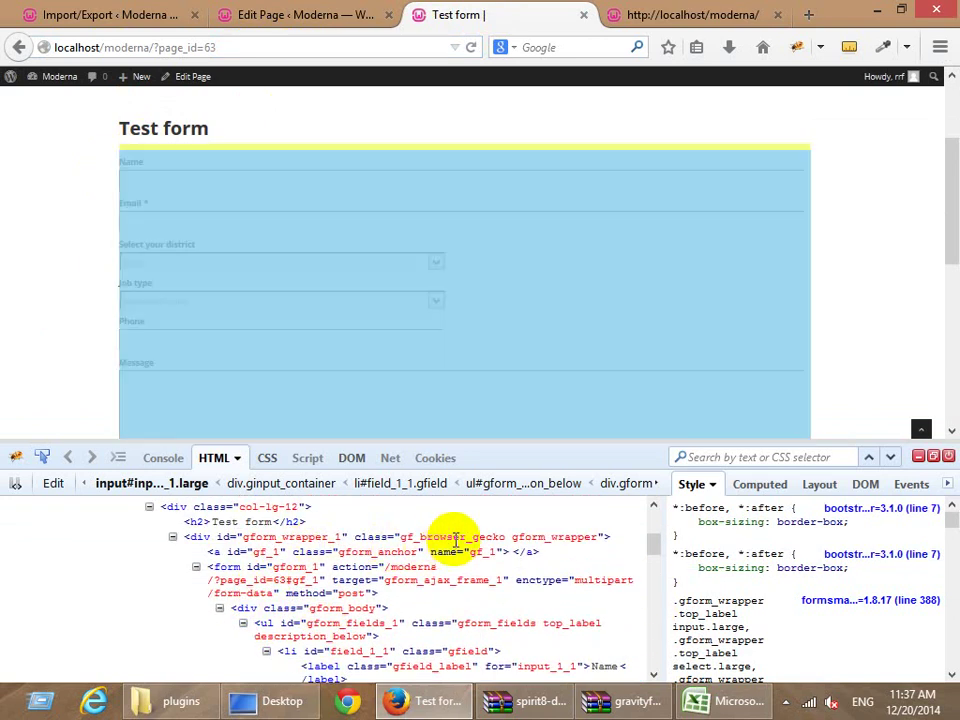
{"action": "scroll", "coordinate": [553, 549], "scroll_direction": "up", "scroll_amount": 1}
{"action": "left_click", "coordinate": [560, 589]}
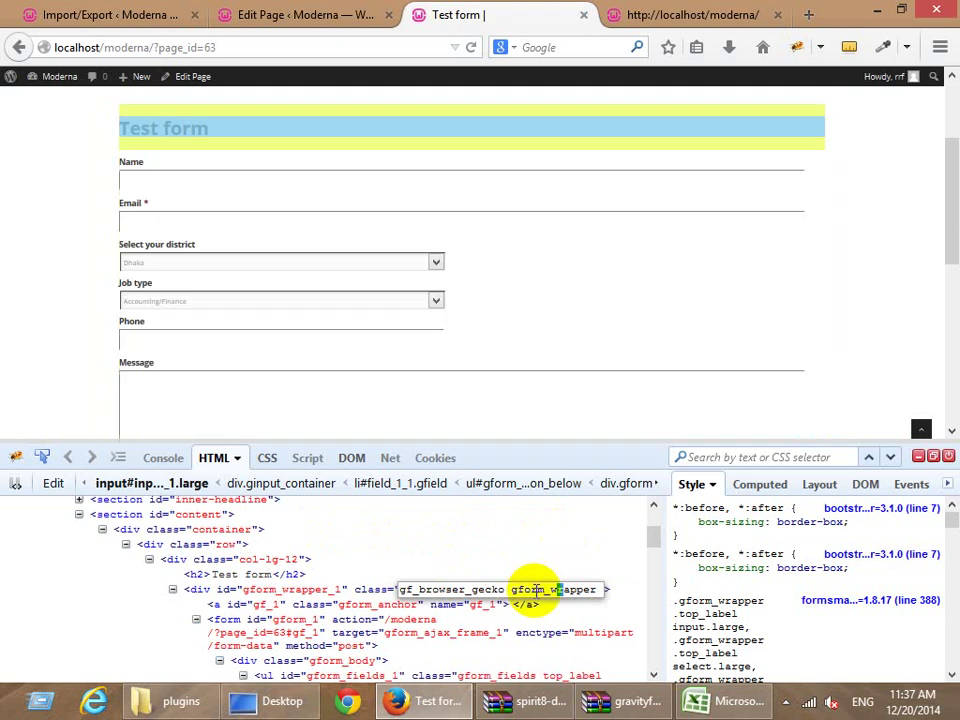
{"action": "left_click_drag", "start_coordinate": [512, 589], "coordinate": [606, 589]}
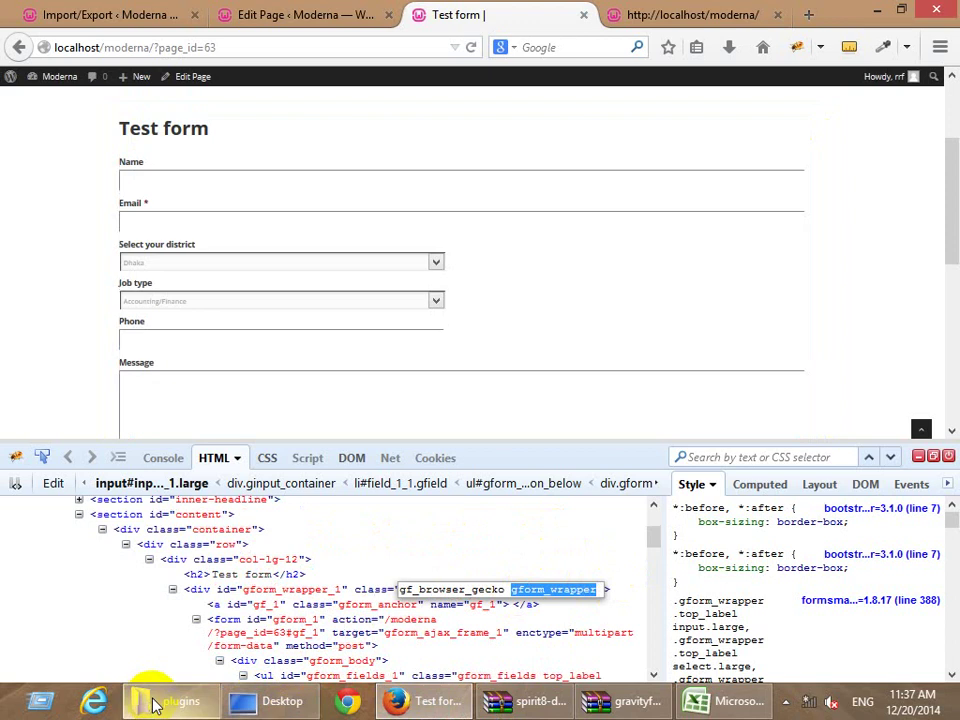
{"action": "left_click", "coordinate": [158, 700]}
Open the moderna theme's root style.css from wp-content > themes > moderna.
{"action": "left_click", "coordinate": [433, 190]}
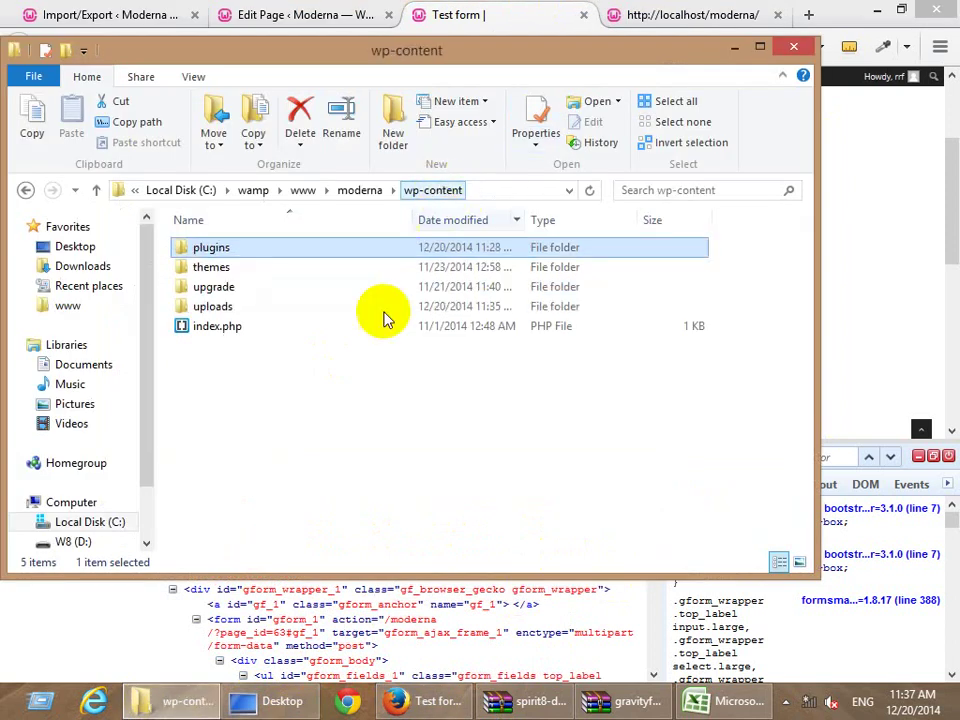
{"action": "double_click", "coordinate": [213, 268]}
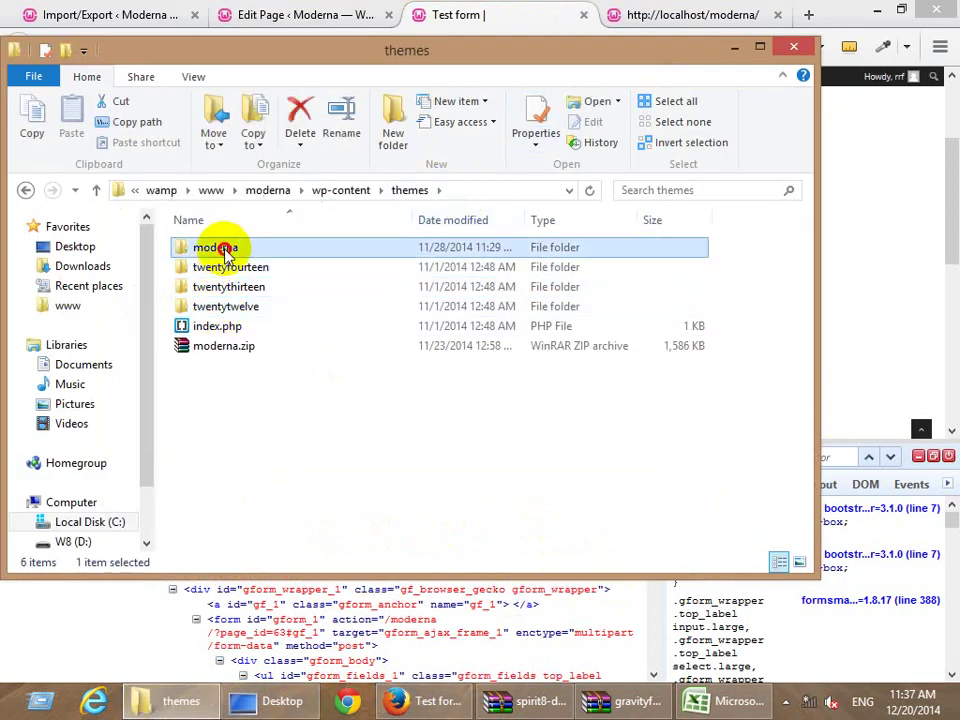
{"action": "double_click", "coordinate": [213, 247]}
{"action": "scroll", "coordinate": [247, 465], "scroll_direction": "down", "scroll_amount": 1}
{"action": "double_click", "coordinate": [212, 521]}
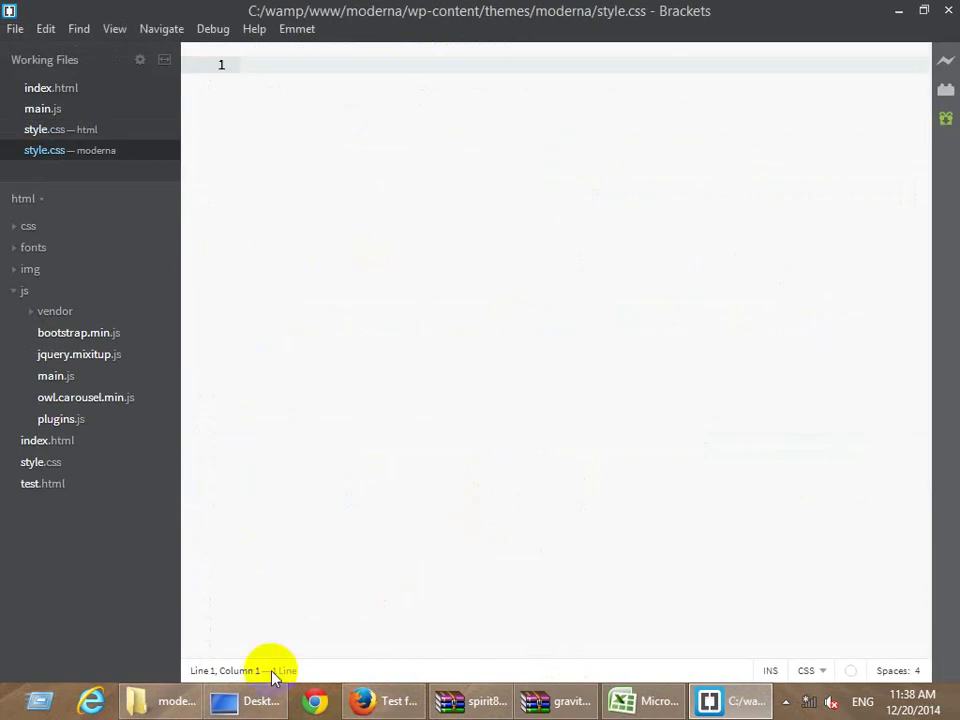
Open moderna's css/style.css in Brackets and add blank lines at its end.
{"action": "left_click", "coordinate": [225, 702]}
{"action": "left_click", "coordinate": [155, 700]}
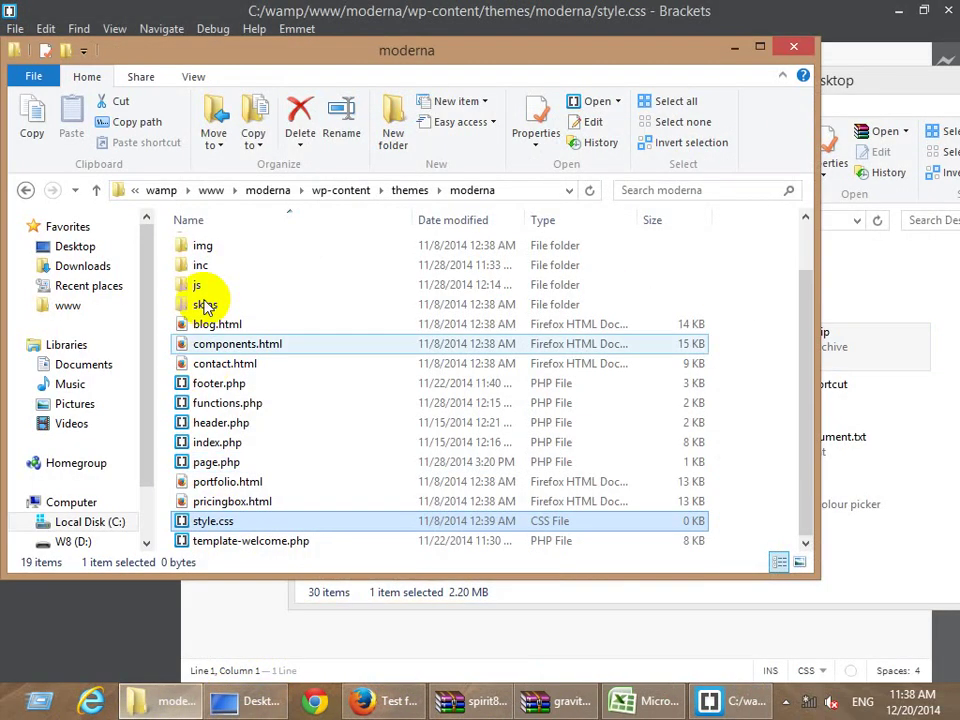
{"action": "scroll", "coordinate": [205, 280], "scroll_direction": "up", "scroll_amount": 1}
{"action": "double_click", "coordinate": [205, 268]}
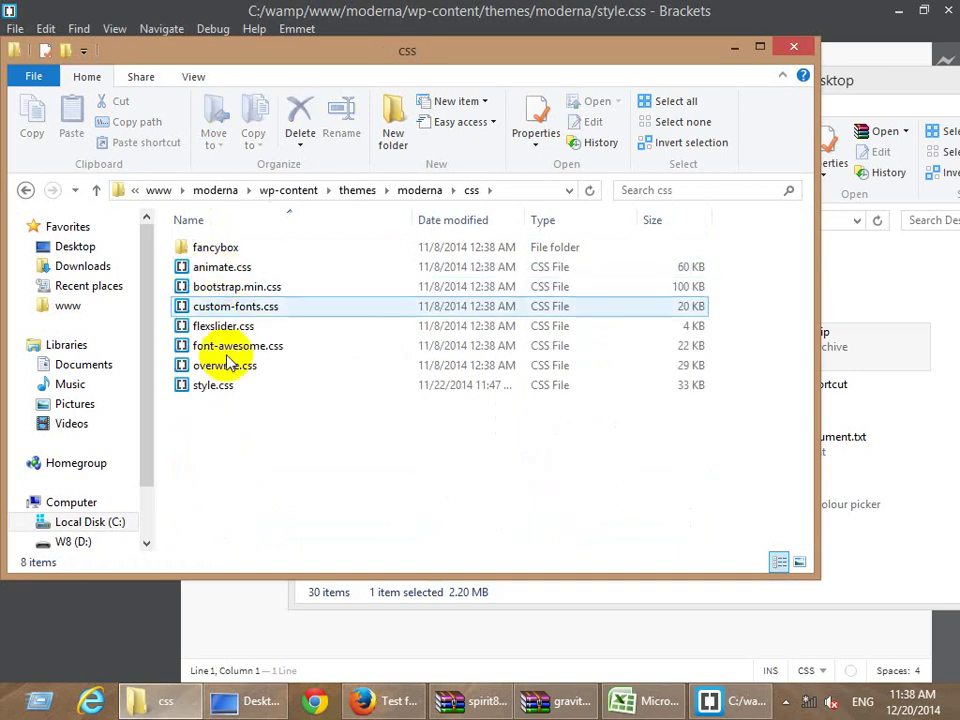
{"action": "double_click", "coordinate": [221, 388]}
{"action": "left_click", "coordinate": [309, 251]}
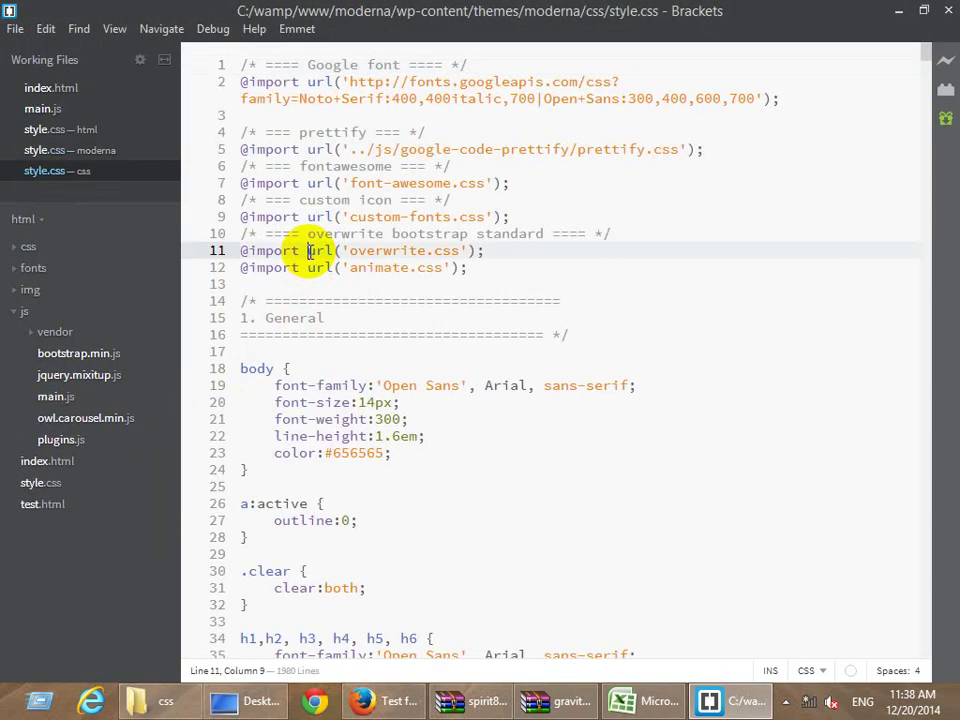
{"action": "key", "text": "ctrl+End"}
{"action": "key", "text": "Return"}
{"action": "key", "text": "Return"}
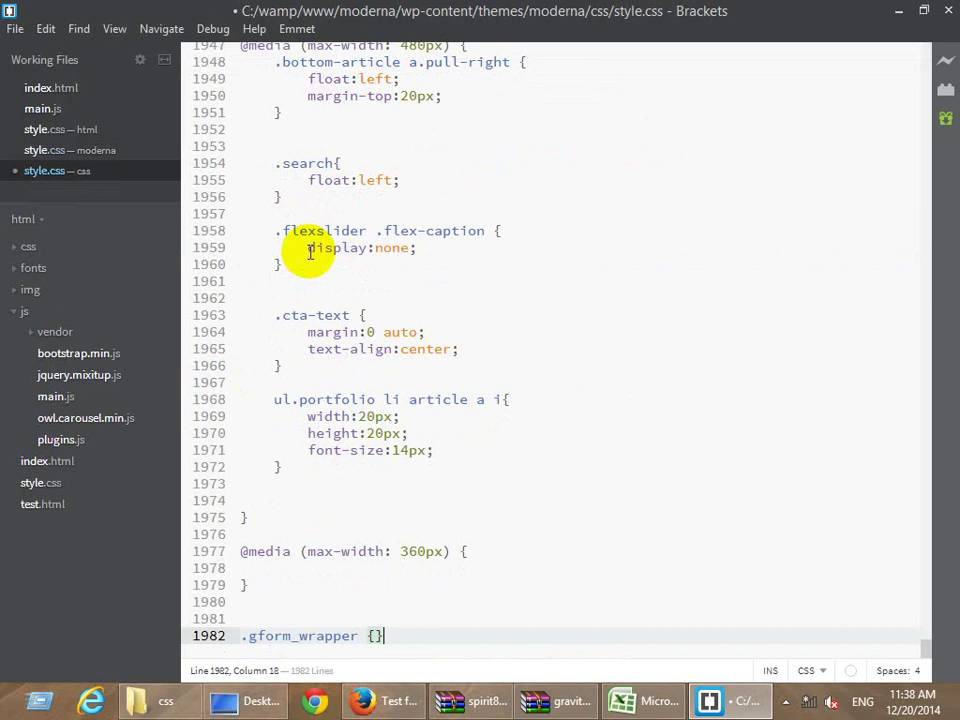
Duplicate the .gform_wrapper rule line to start the input[type=text] rule.
{"action": "key", "text": "ctrl+d"}
{"action": "key", "text": "Left"}
{"action": "key", "text": "Left"}
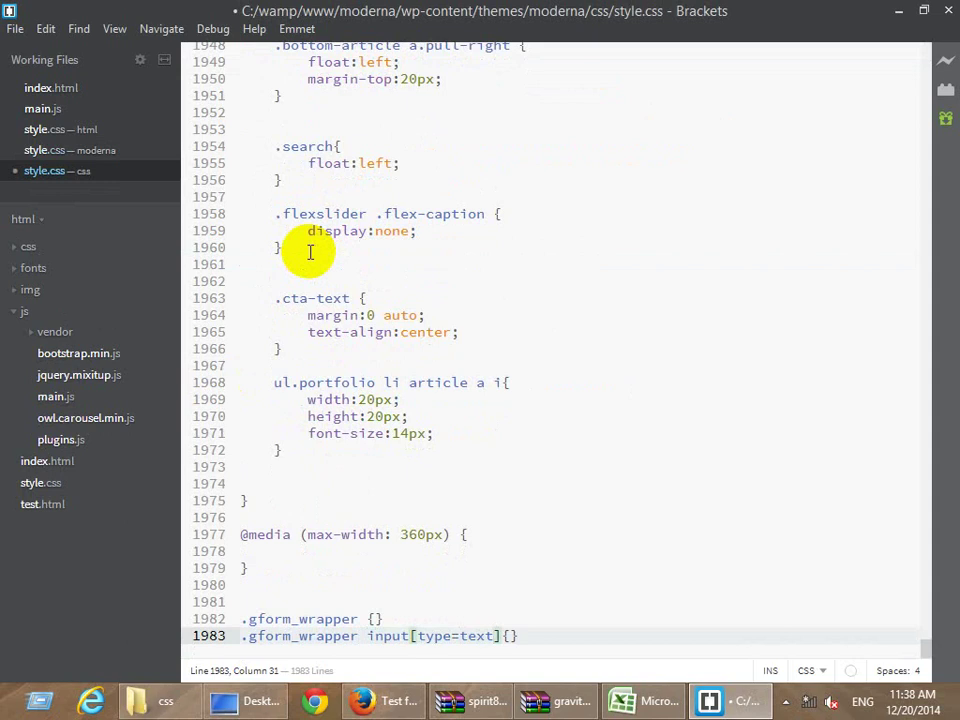
{"action": "left_click", "coordinate": [382, 700]}
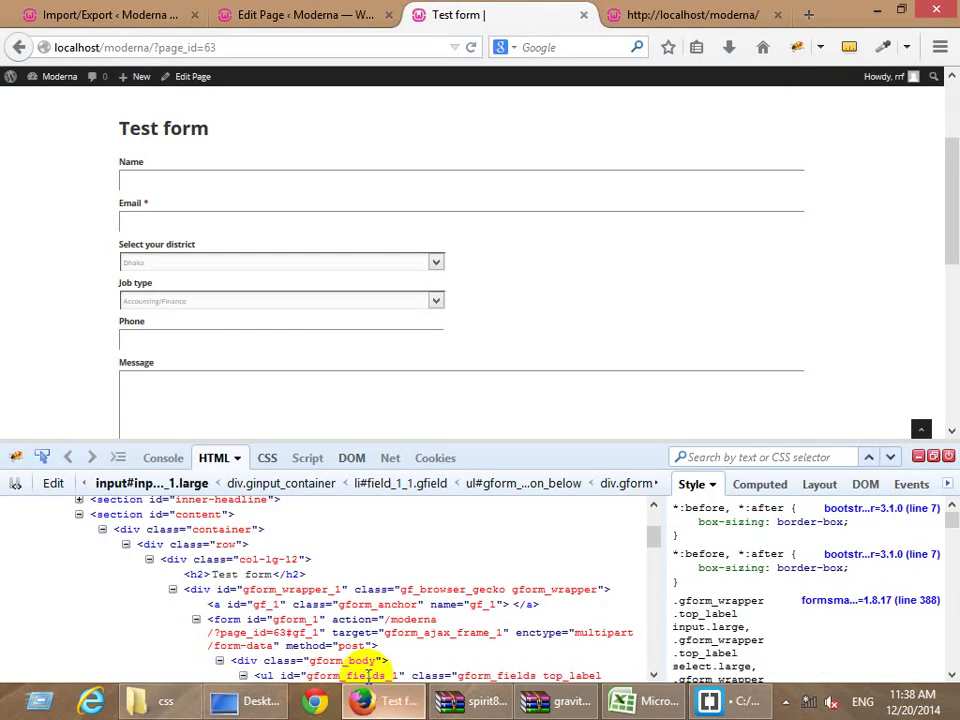
Copy Firebug's large-input rule declaration setting width 99.2% for pasting into Brackets.
{"action": "scroll", "coordinate": [272, 620], "scroll_direction": "down", "scroll_amount": 1}
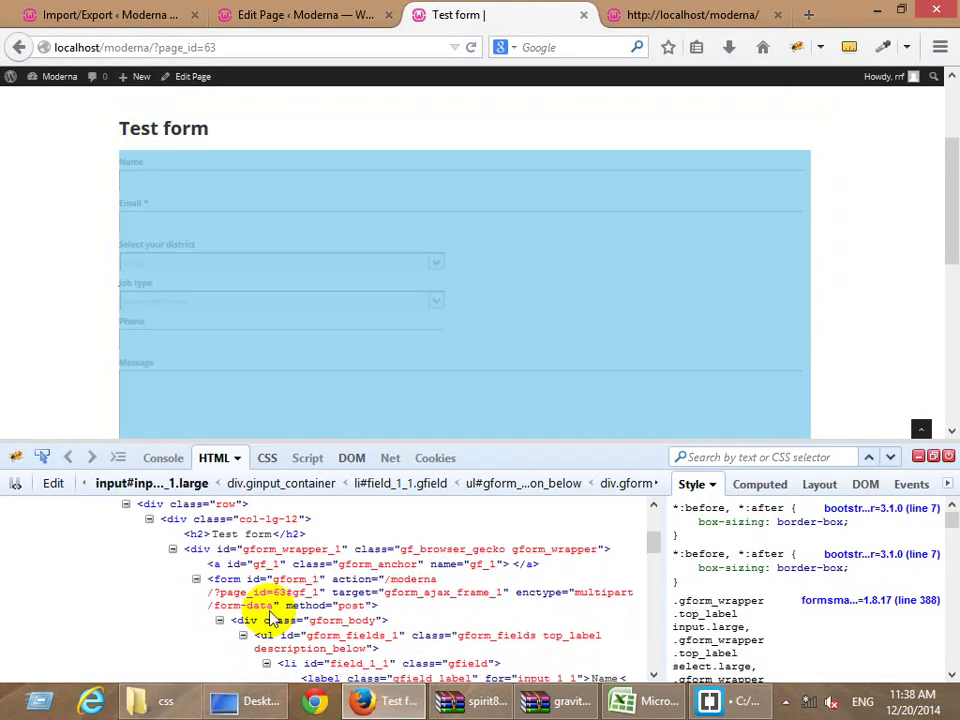
{"action": "scroll", "coordinate": [266, 602], "scroll_direction": "down", "scroll_amount": 2}
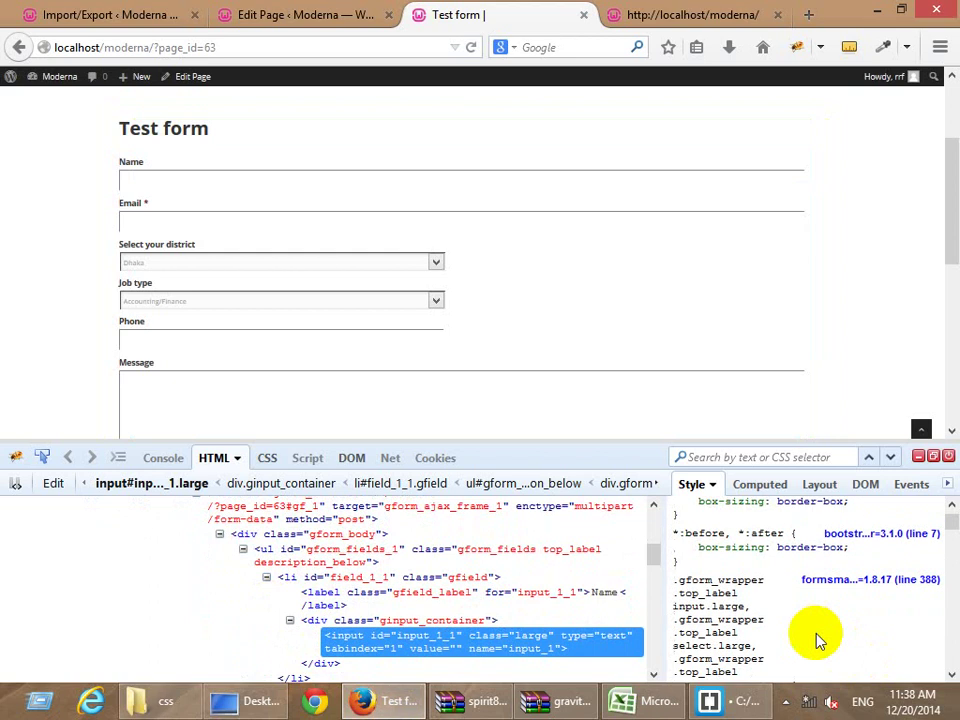
{"action": "scroll", "coordinate": [815, 640], "scroll_direction": "down", "scroll_amount": 2}
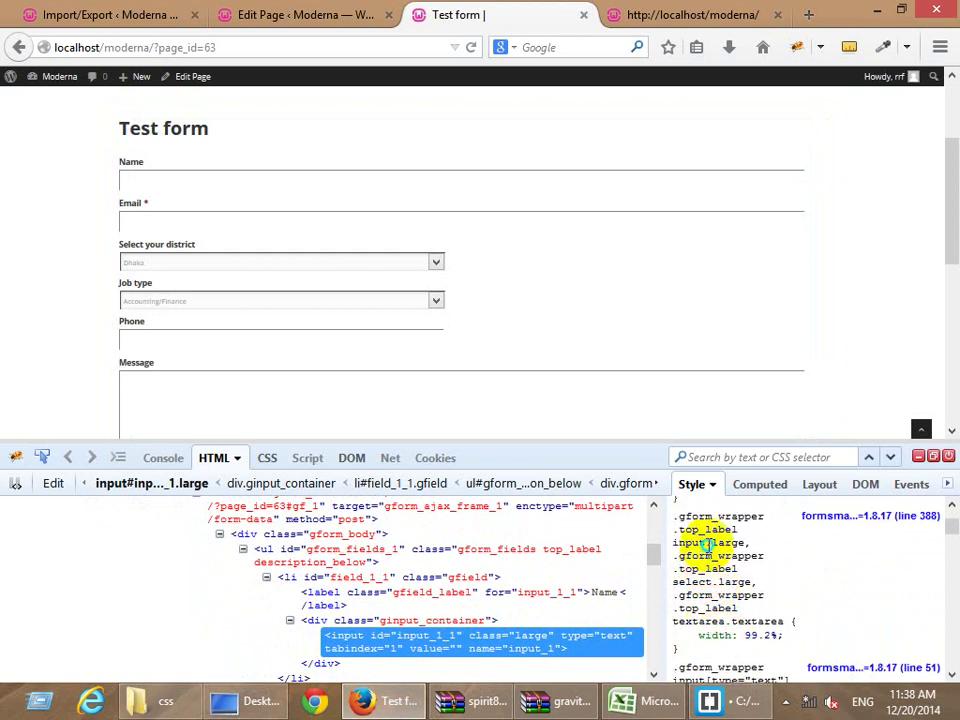
{"action": "right_click", "coordinate": [703, 546]}
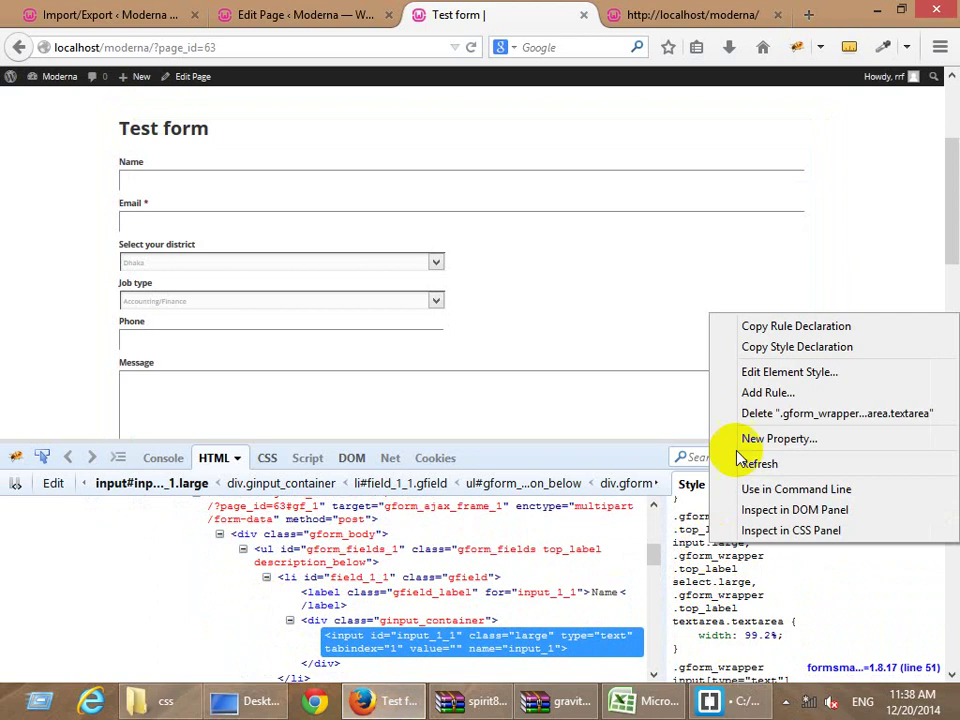
{"action": "left_click", "coordinate": [742, 326]}
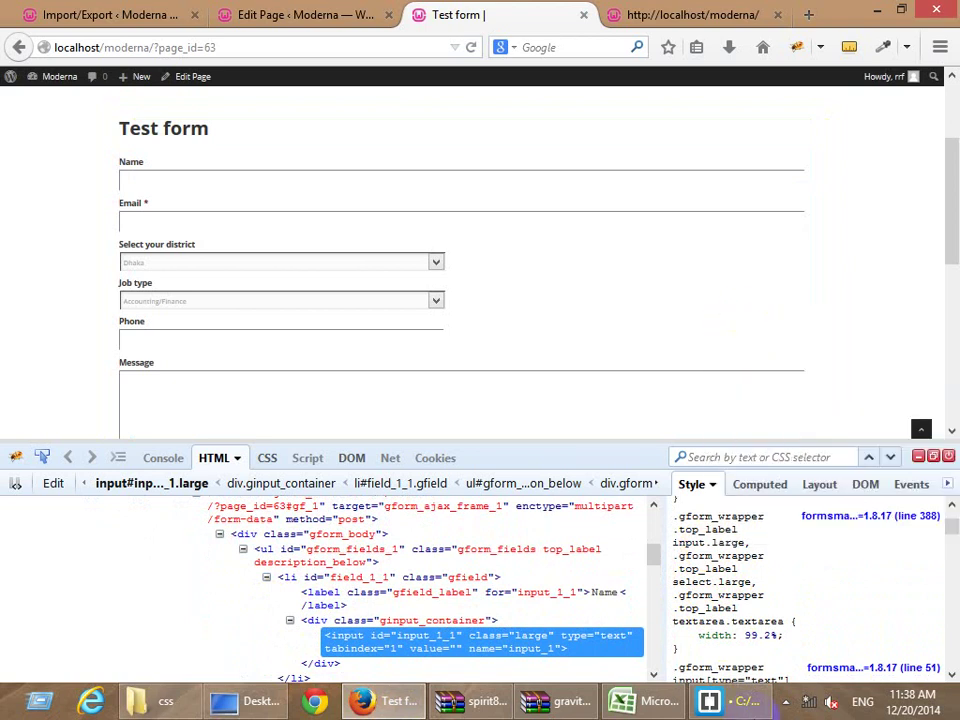
{"action": "left_click", "coordinate": [728, 700]}
{"action": "key", "text": "Up"}
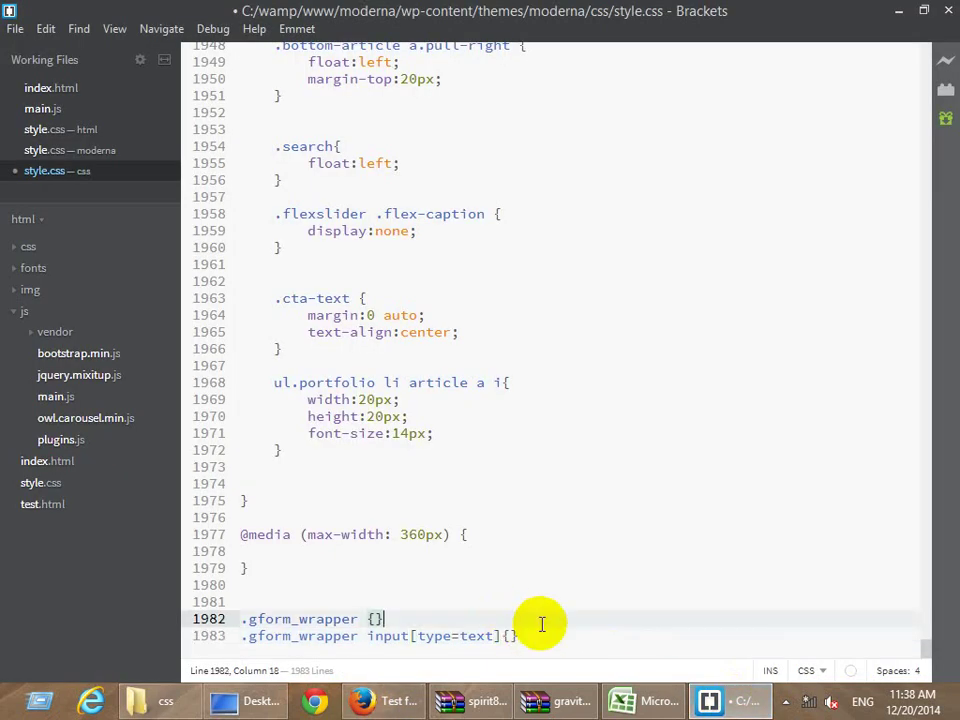
Paste the copied 99.2% width rule and delete its select and textarea selectors.
{"action": "key", "text": "Down"}
{"action": "key", "text": "Return"}
{"action": "key", "text": "Return"}
{"action": "key", "text": "Return"}
{"action": "key", "text": "ctrl+v"}
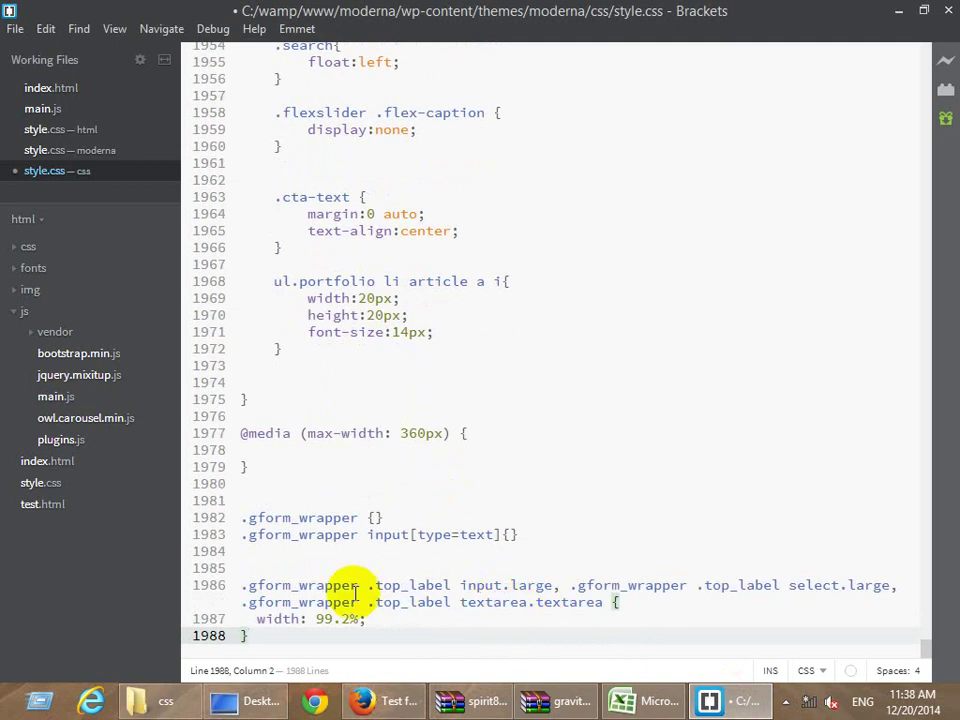
{"action": "left_click", "coordinate": [381, 701]}
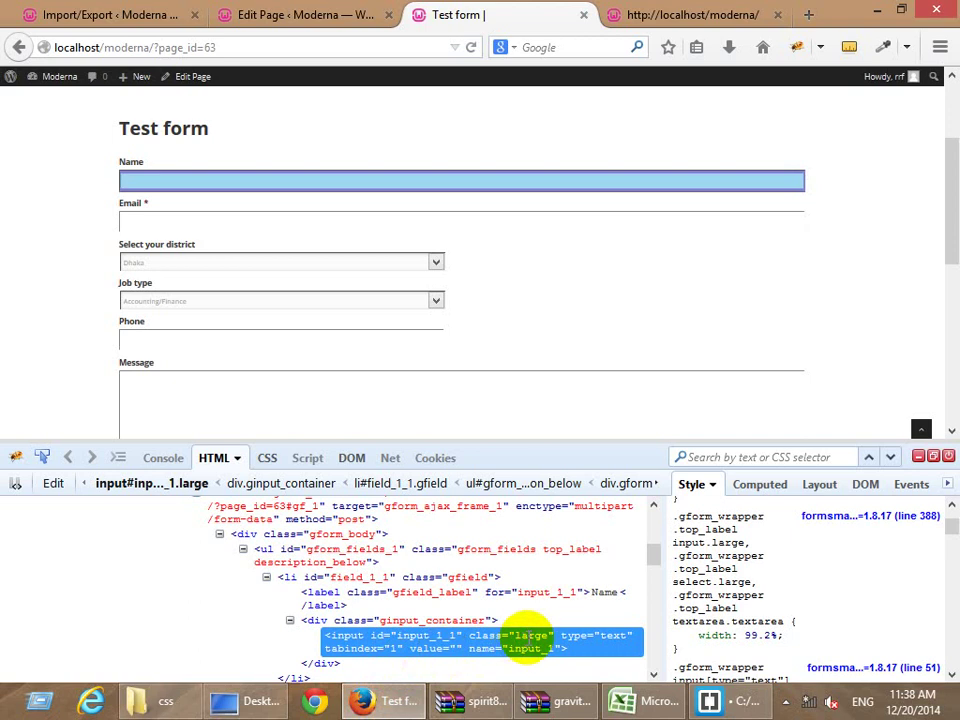
{"action": "left_click", "coordinate": [738, 701]}
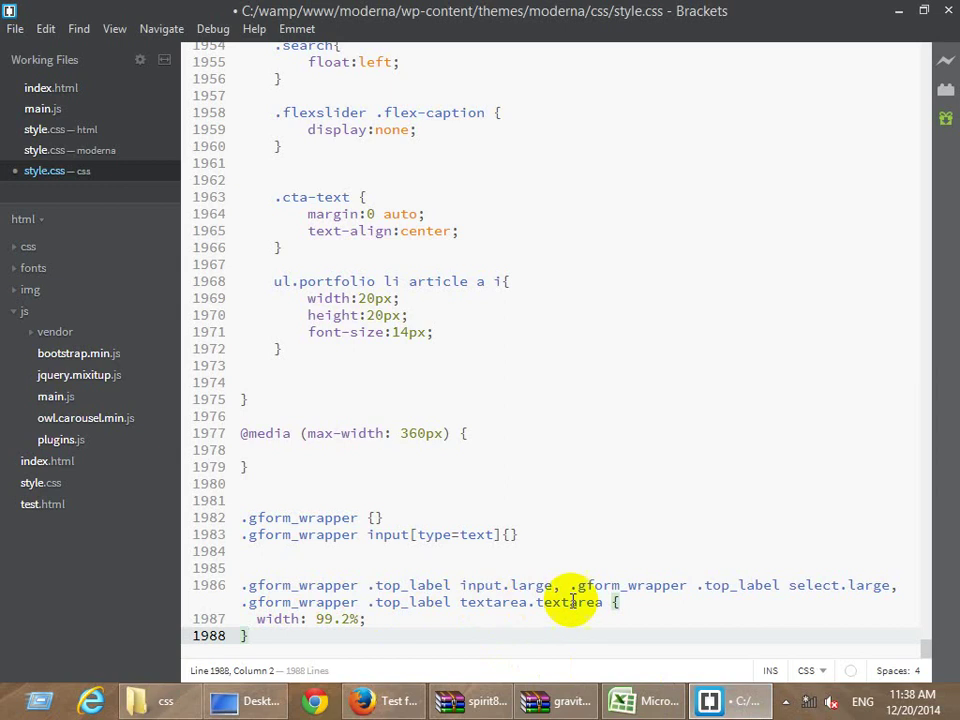
{"action": "left_click", "coordinate": [840, 587]}
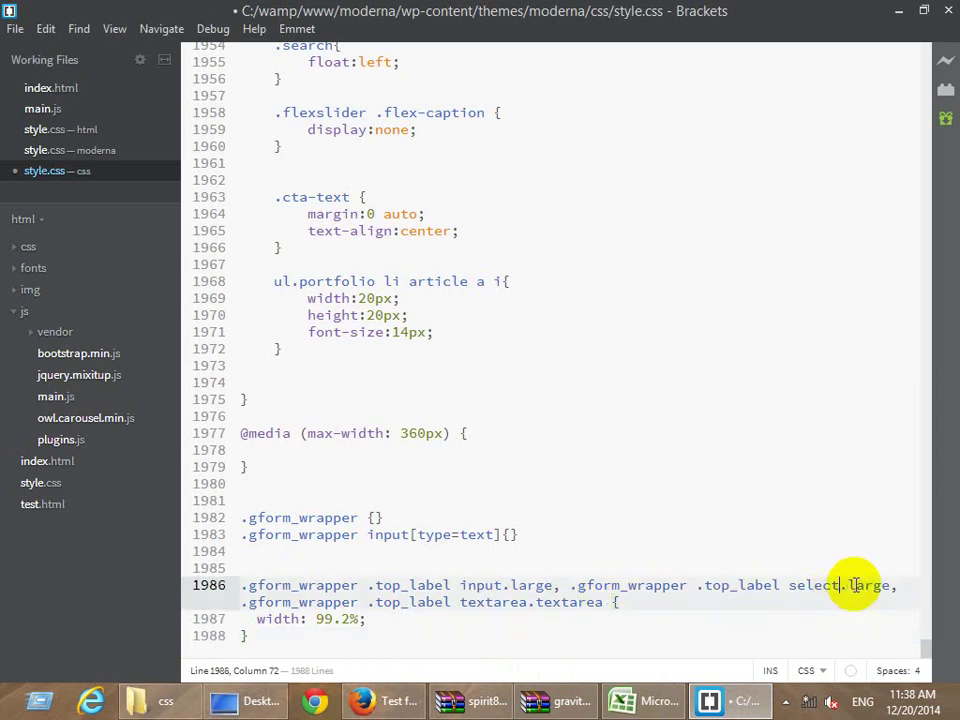
{"action": "left_click", "coordinate": [596, 603]}
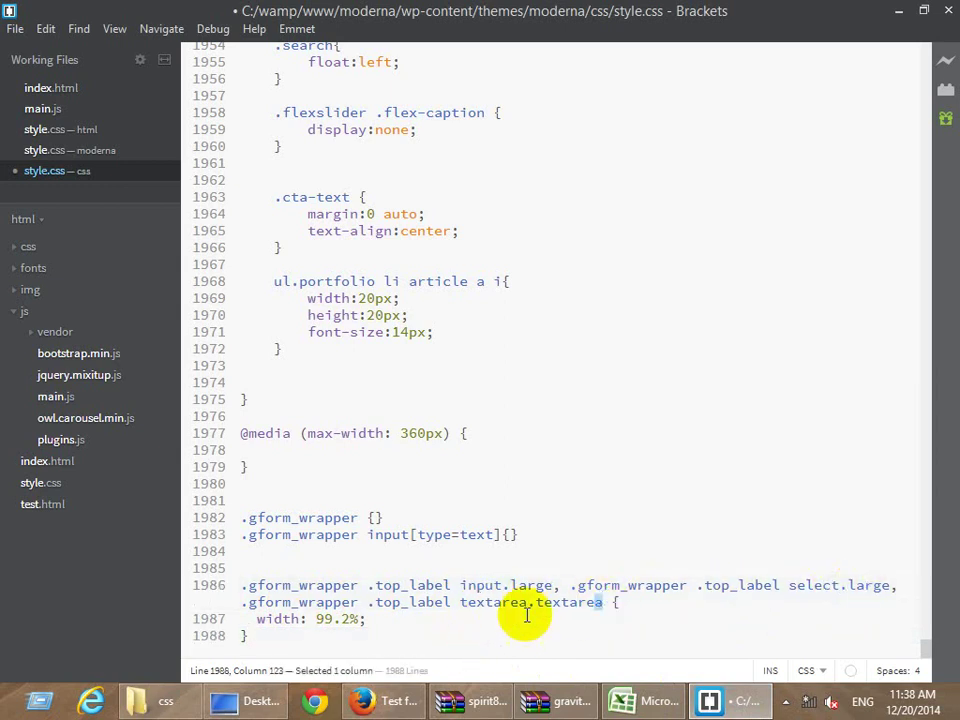
{"action": "left_click_drag", "start_coordinate": [392, 619], "coordinate": [311, 621]}
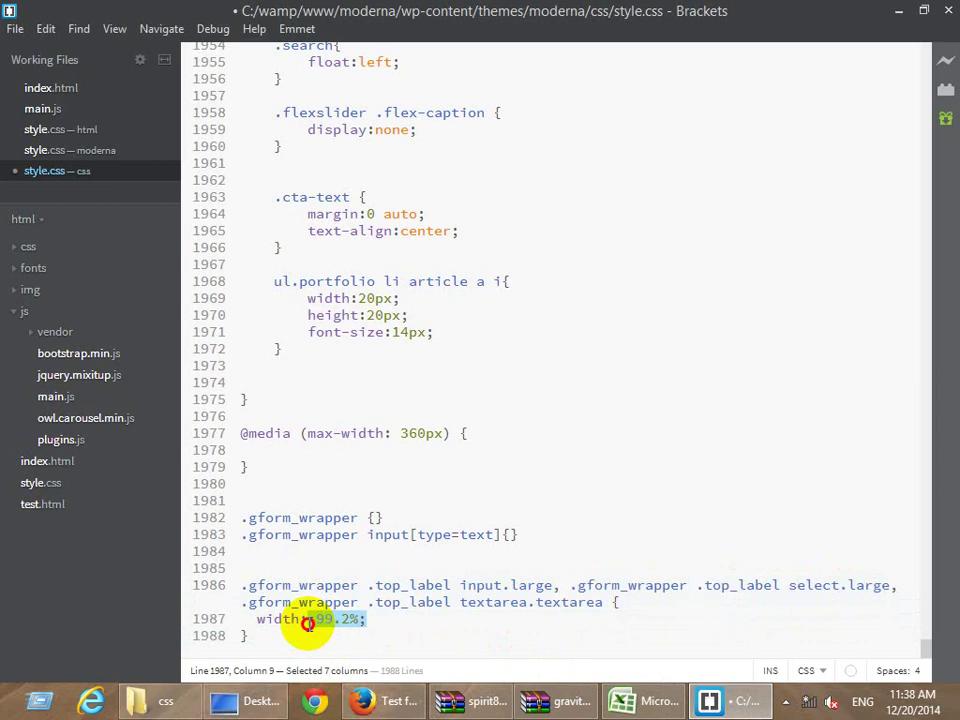
{"action": "left_click", "coordinate": [512, 602]}
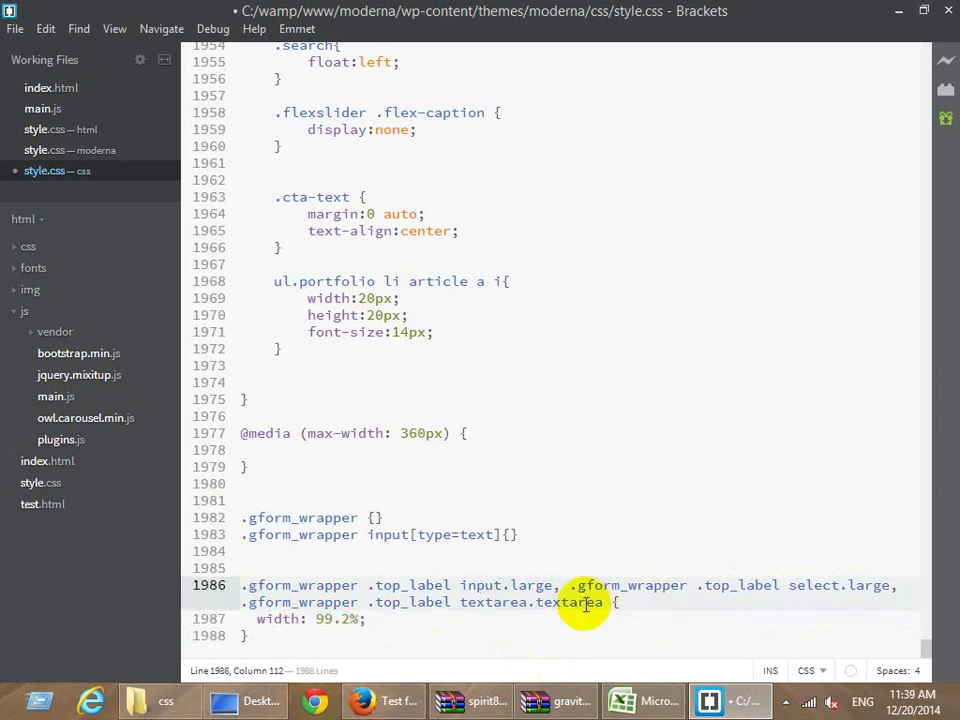
{"action": "left_click_drag", "start_coordinate": [552, 590], "coordinate": [601, 598]}
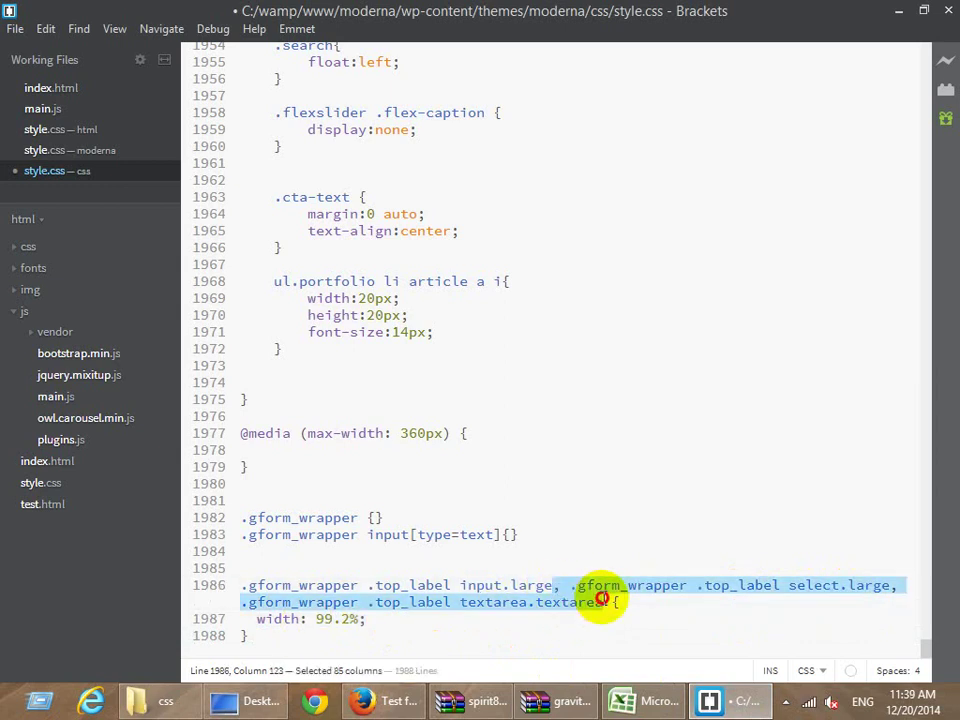
{"action": "left_click_drag", "start_coordinate": [504, 589], "coordinate": [594, 598]}
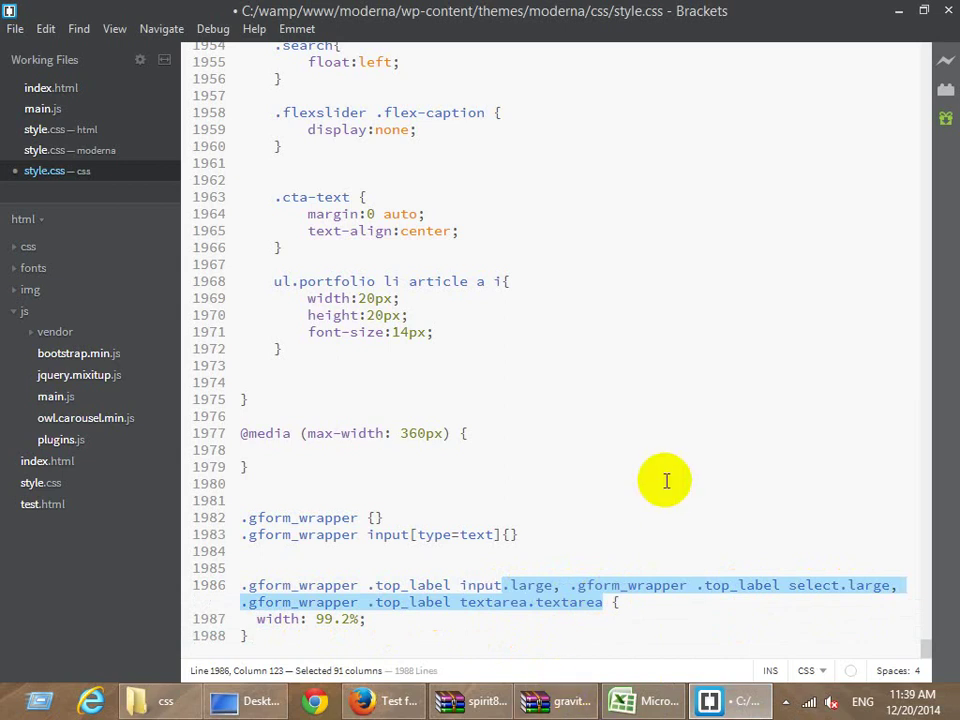
{"action": "key", "text": "BackSpace"}
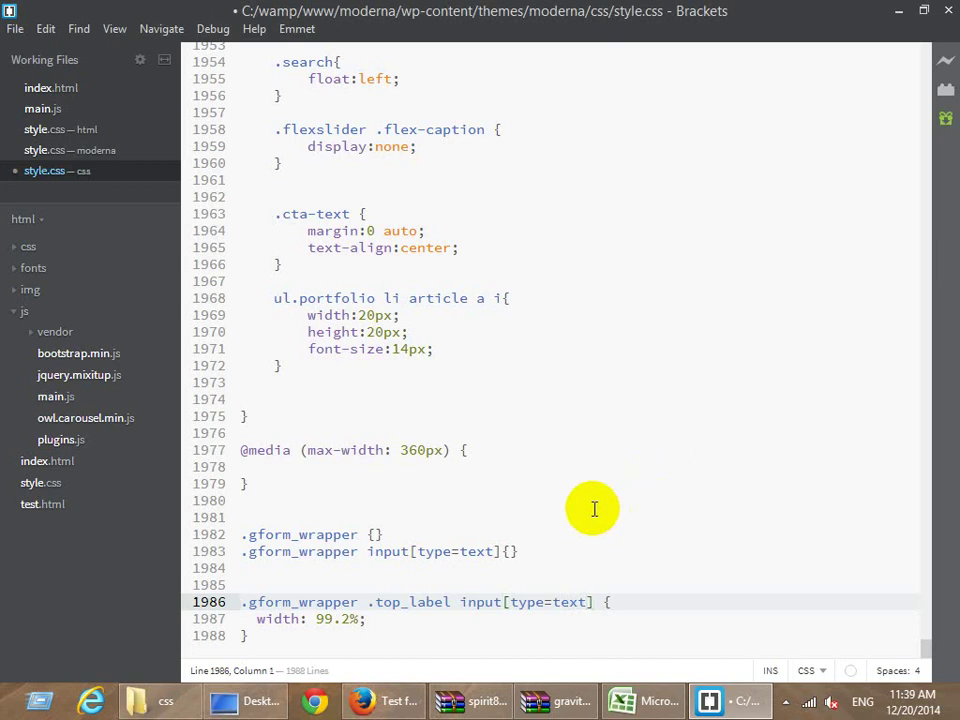
Prefix the selector with div, replace the width with border: 1px solid #ddd, and reload the form.
{"action": "type", "text": "div"}
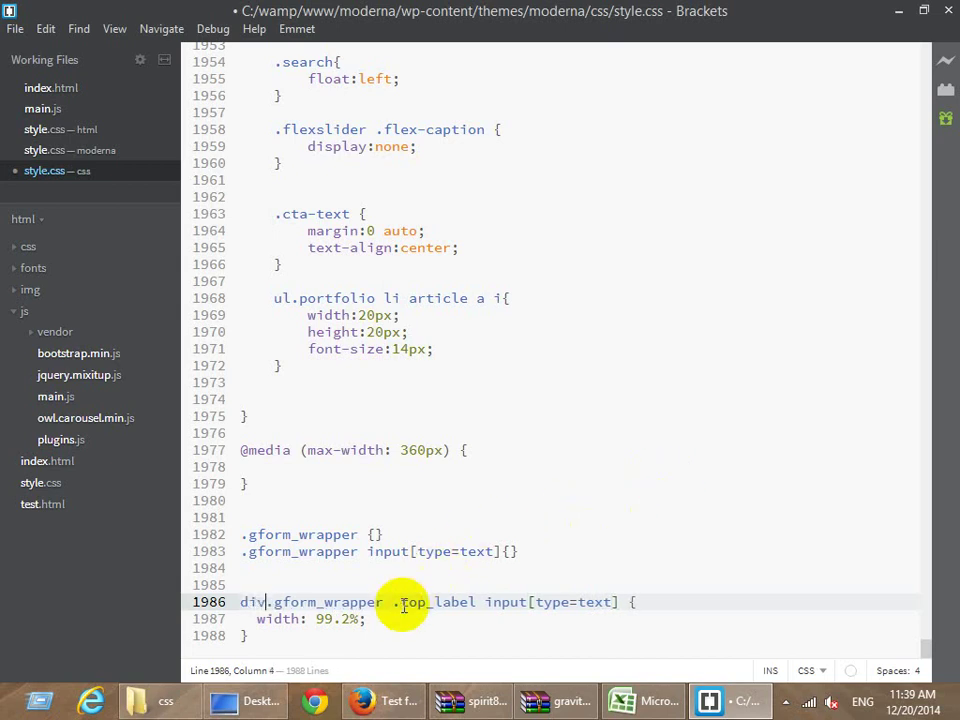
{"action": "left_click", "coordinate": [394, 602]}
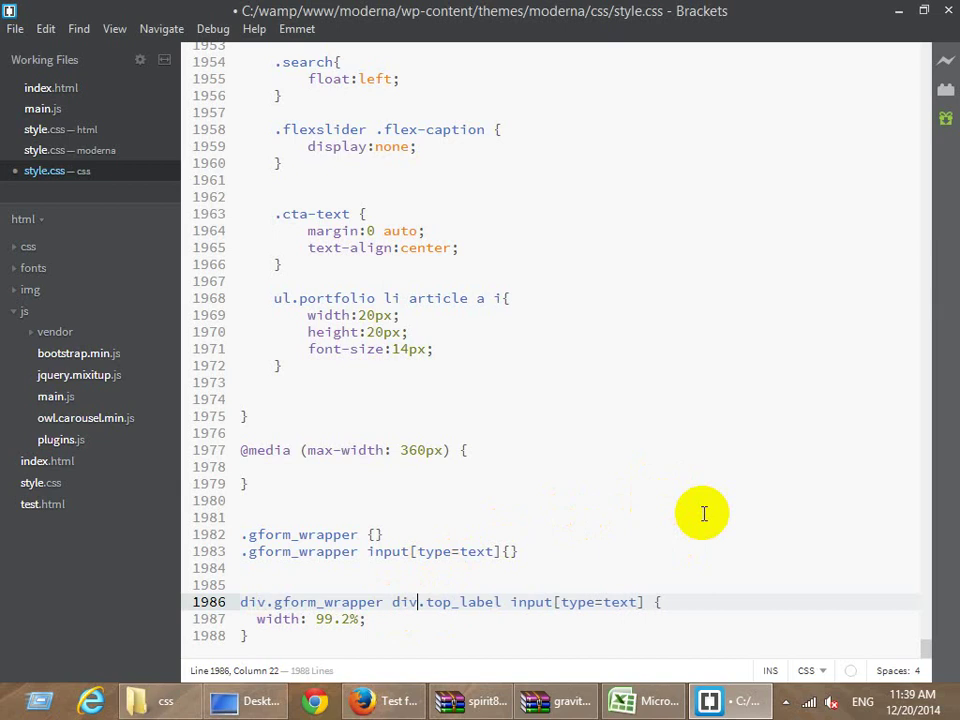
{"action": "left_click", "coordinate": [543, 622]}
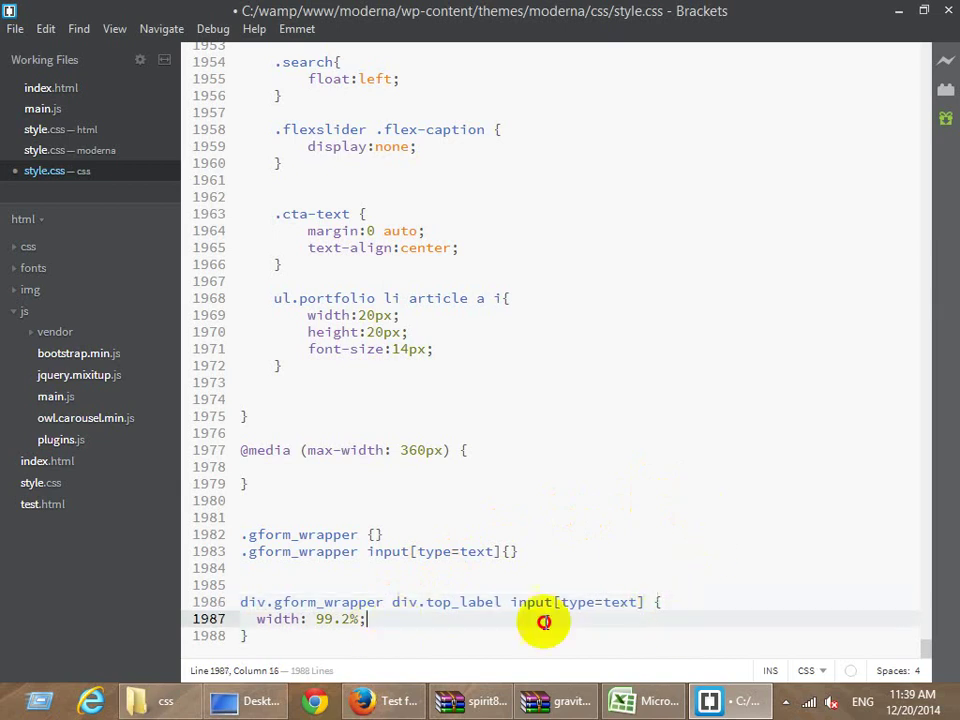
{"action": "left_click_drag", "start_coordinate": [543, 622], "coordinate": [681, 600]}
{"action": "key", "text": "Delete"}
{"action": "key", "text": "Delete"}
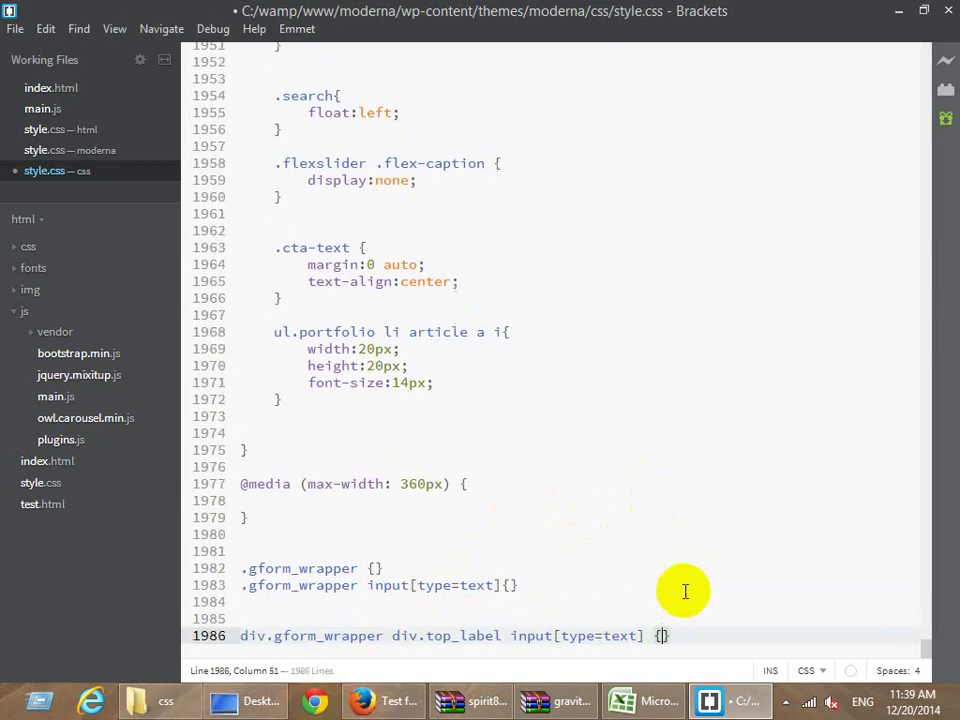
{"action": "type", "text": "border: 1px soli"}
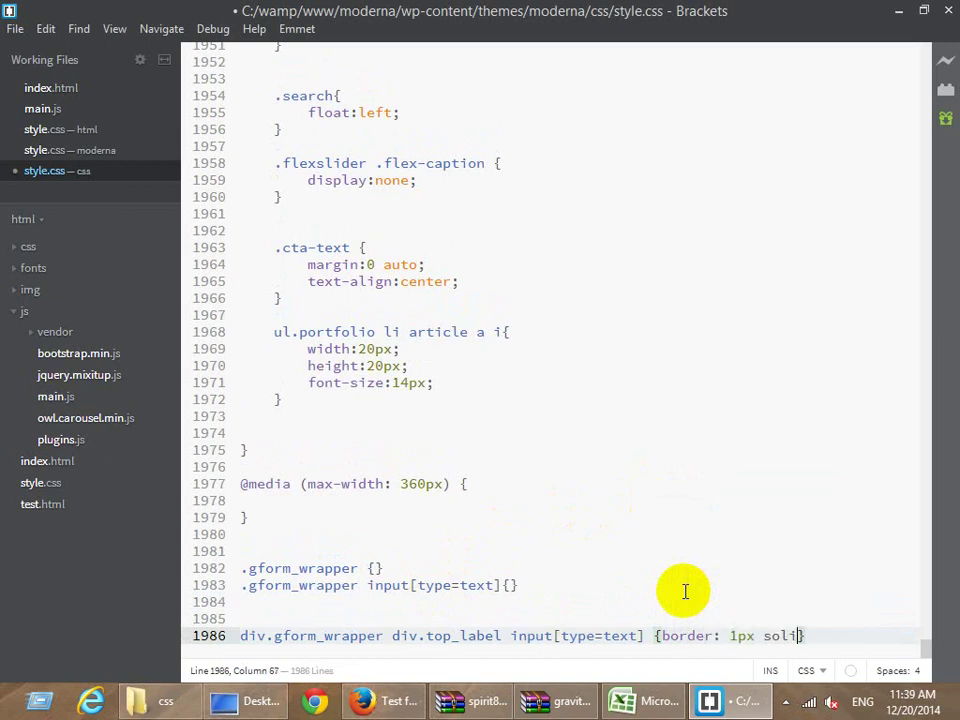
{"action": "type", "text": "d #ddd"}
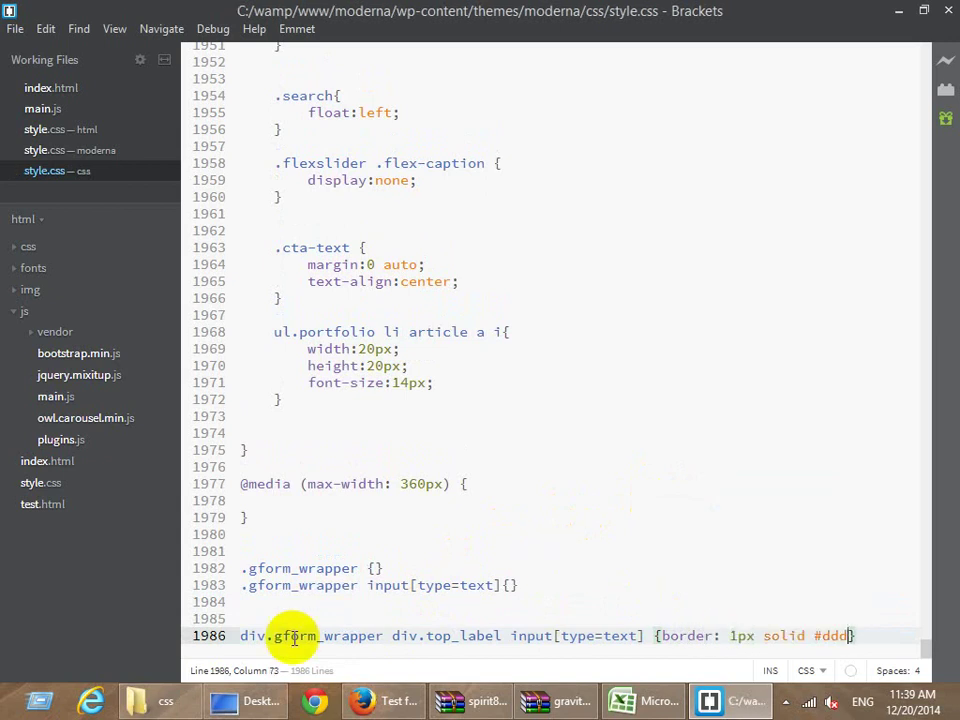
{"action": "left_click", "coordinate": [364, 699]}
{"action": "key", "text": "F5"}
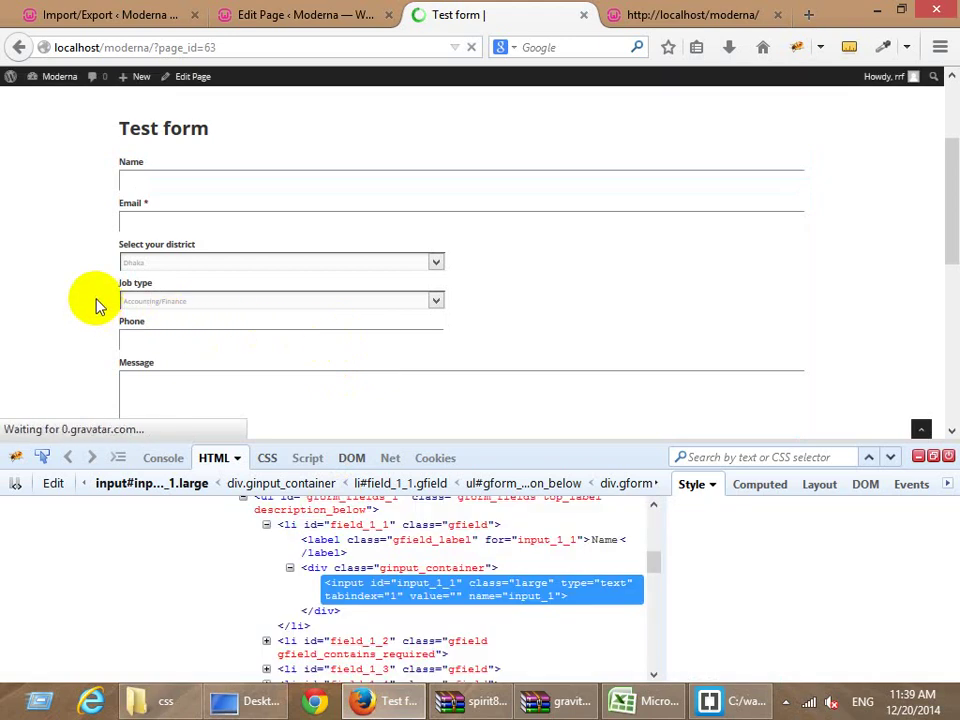
Rework the attribute selector to input[type="text"] and save style.css.
{"action": "scroll", "coordinate": [392, 369], "scroll_direction": "down", "scroll_amount": 3}
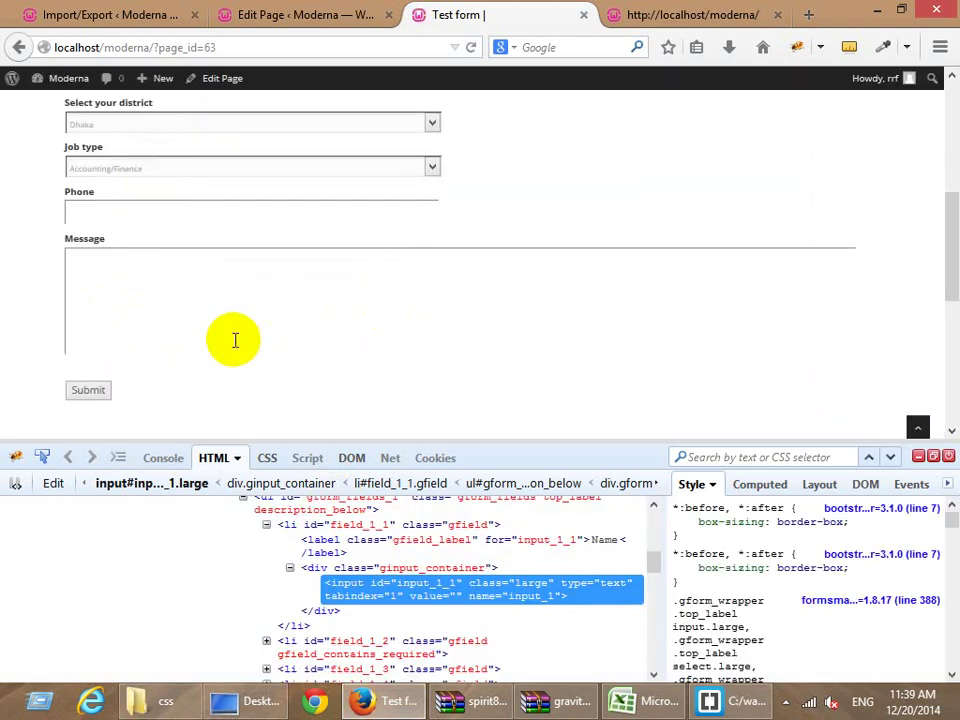
{"action": "left_click", "coordinate": [735, 701]}
{"action": "double_click", "coordinate": [605, 635]}
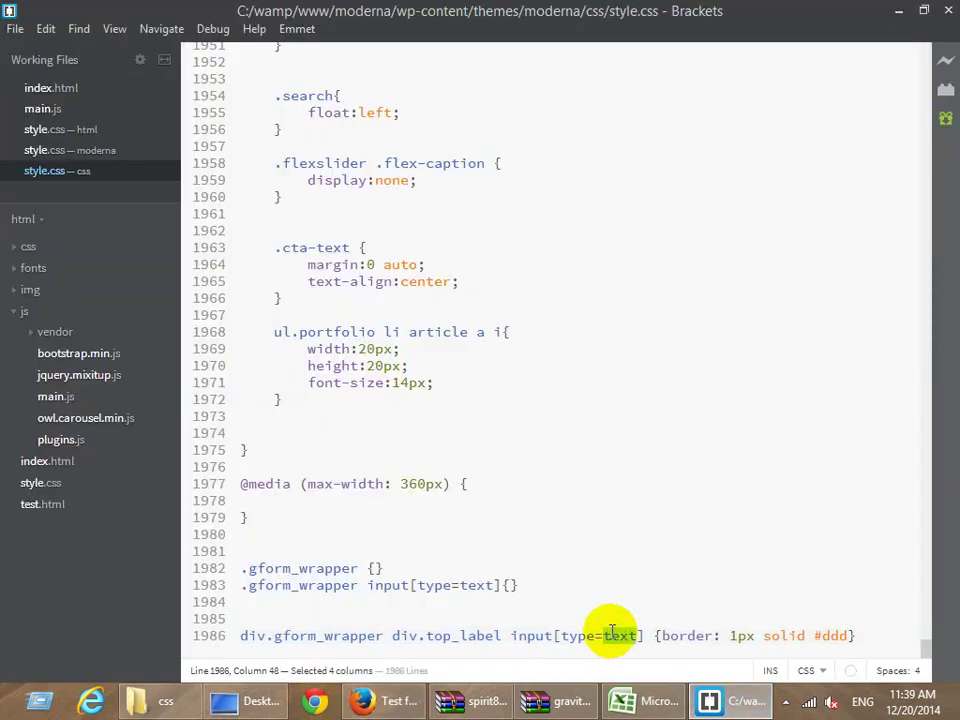
{"action": "key", "text": "BackSpace"}
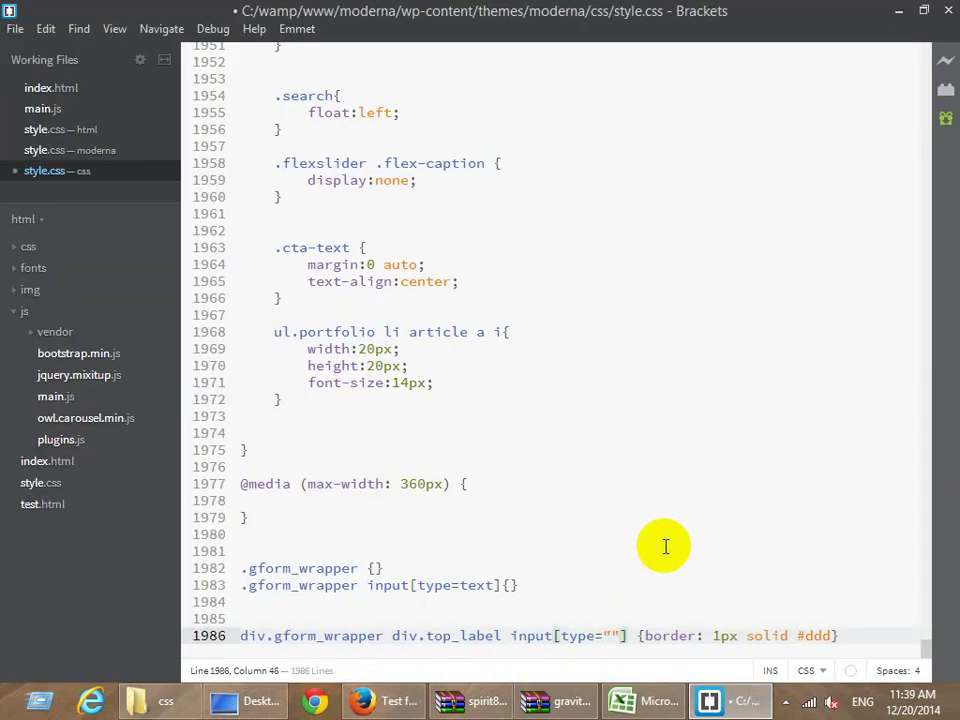
{"action": "key", "text": "ctrl+s"}
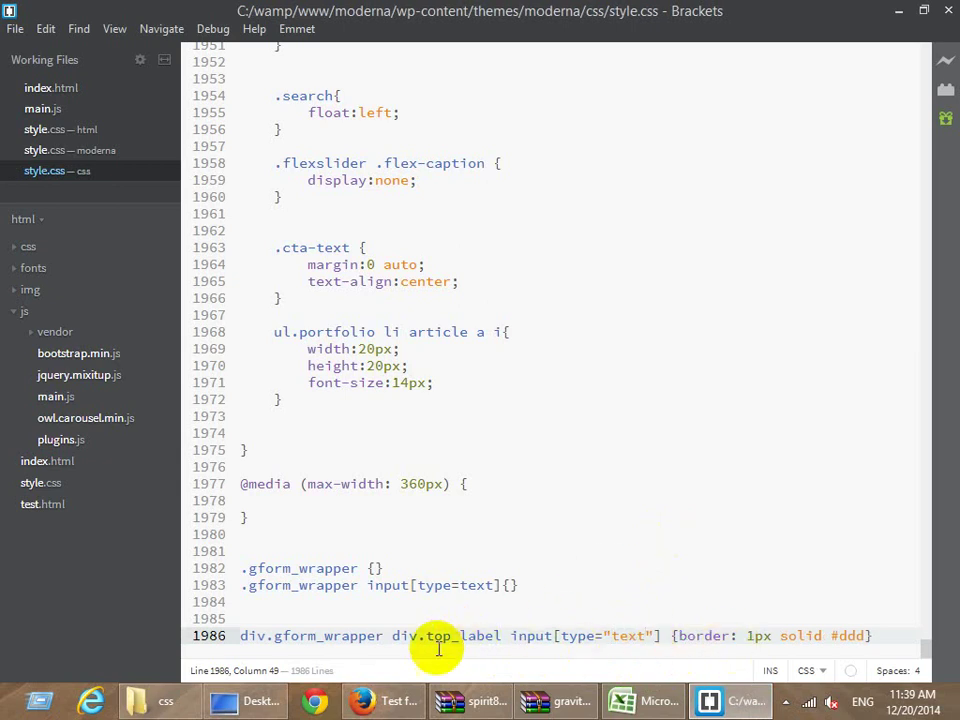
{"action": "key", "text": "alt+Tab"}
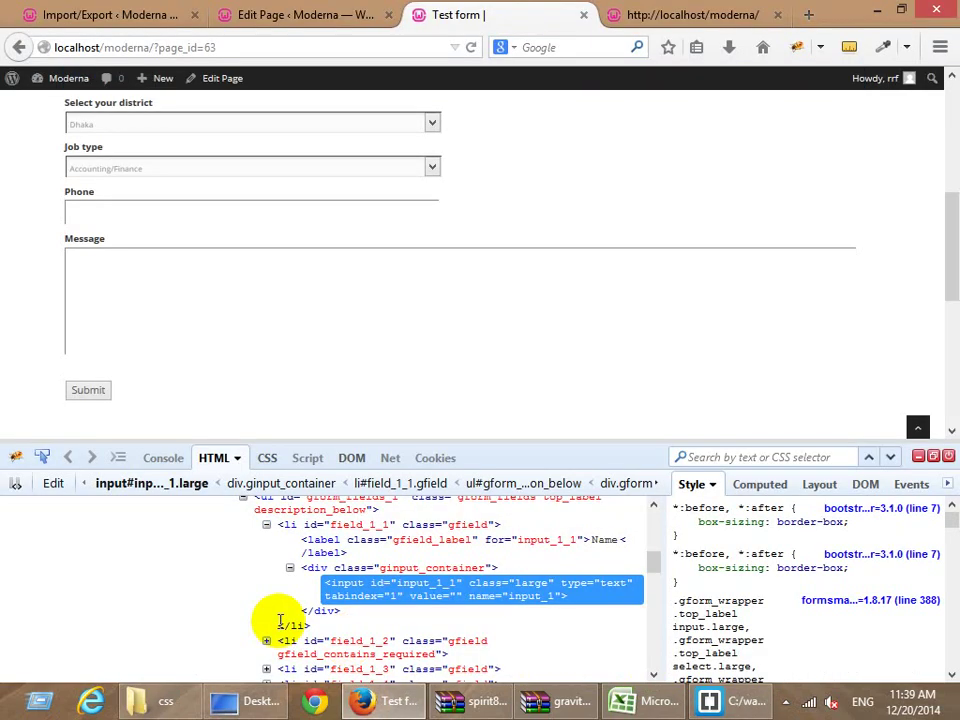
{"action": "scroll", "coordinate": [314, 604], "scroll_direction": "up", "scroll_amount": 1}
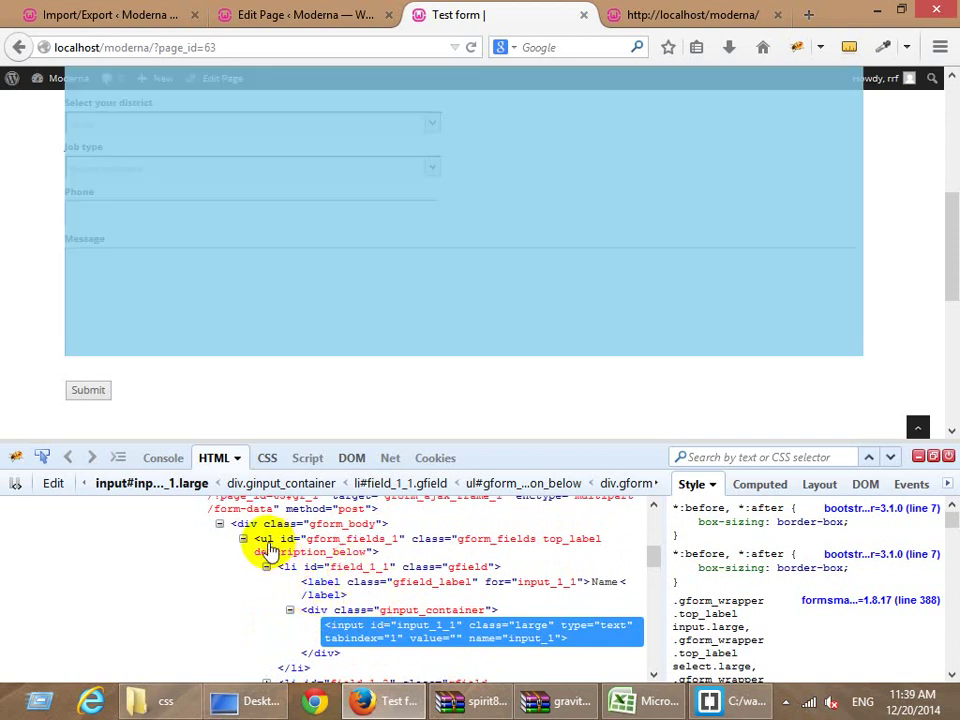
{"action": "key", "text": "alt+Tab"}
Change the second div in the selector to ul, making ul.top_label, and save.
{"action": "double_click", "coordinate": [404, 636]}
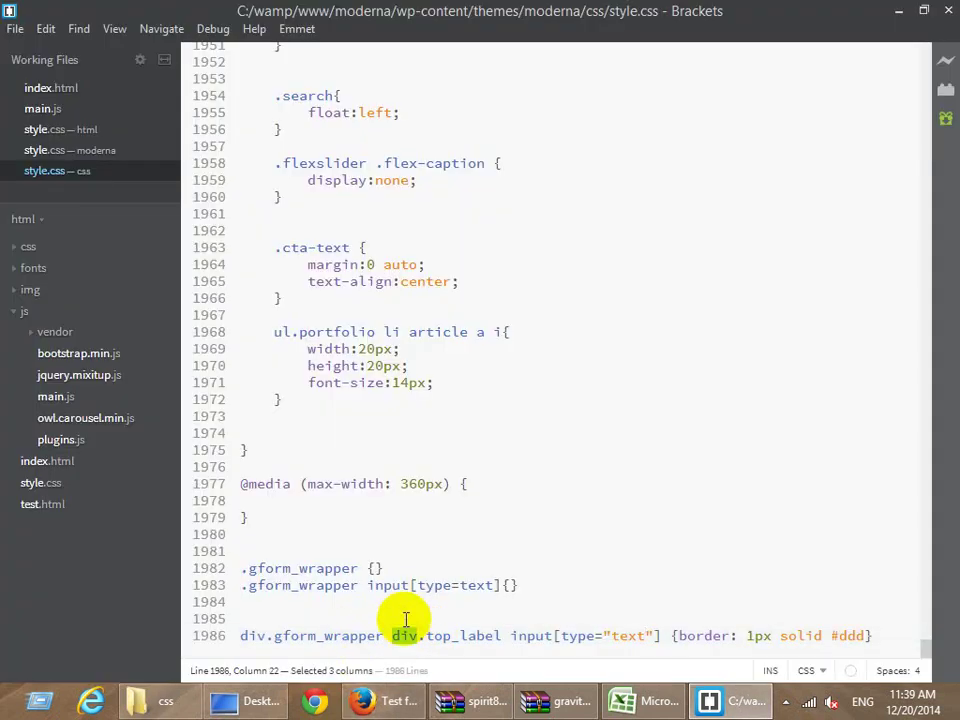
{"action": "type", "text": "ul"}
{"action": "key", "text": "ctrl+s"}
{"action": "key", "text": "alt+Tab"}
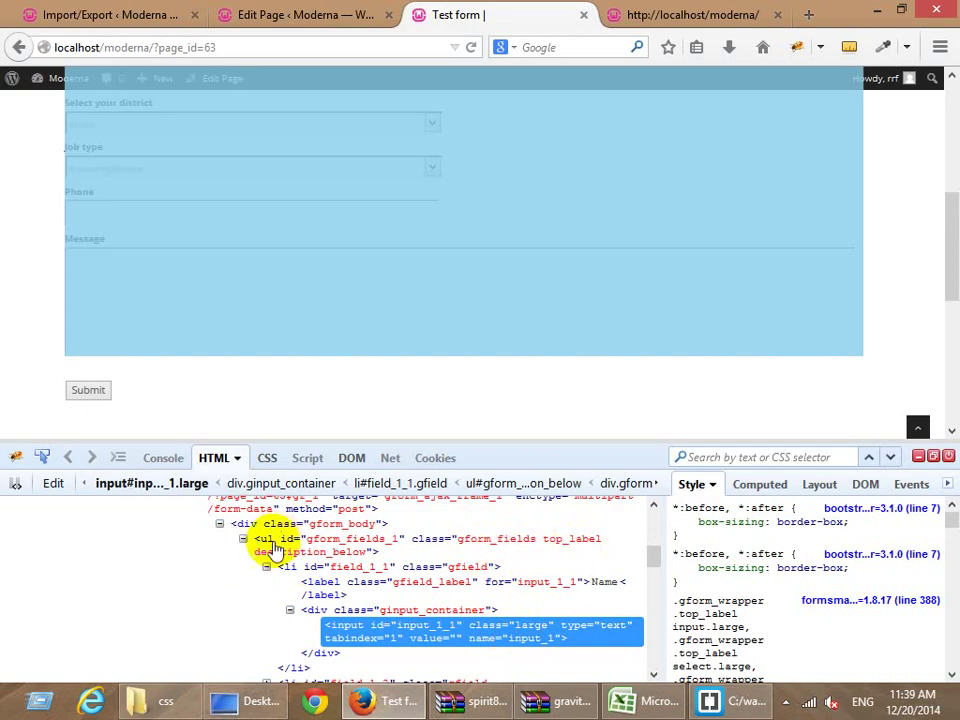
Insert .gform_body copied from Firebug before ul.top_label, then reload the Test form.
{"action": "scroll", "coordinate": [285, 594], "scroll_direction": "up", "scroll_amount": 1}
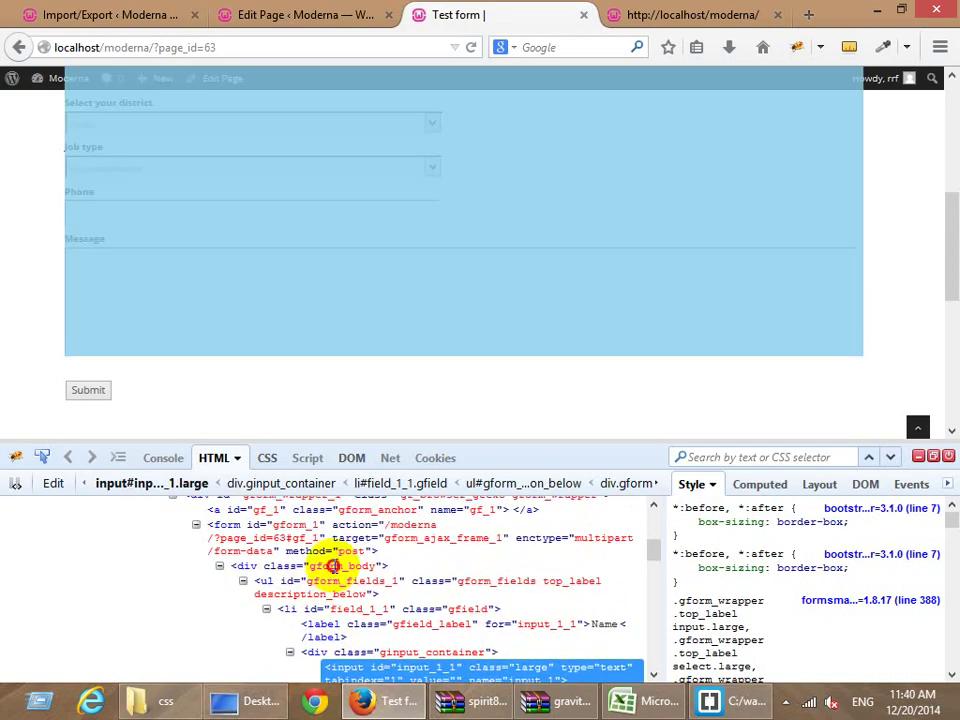
{"action": "left_click", "coordinate": [333, 566]}
{"action": "key", "text": "ctrl+c"}
{"action": "key", "text": "alt+Tab"}
{"action": "left_click", "coordinate": [415, 636]}
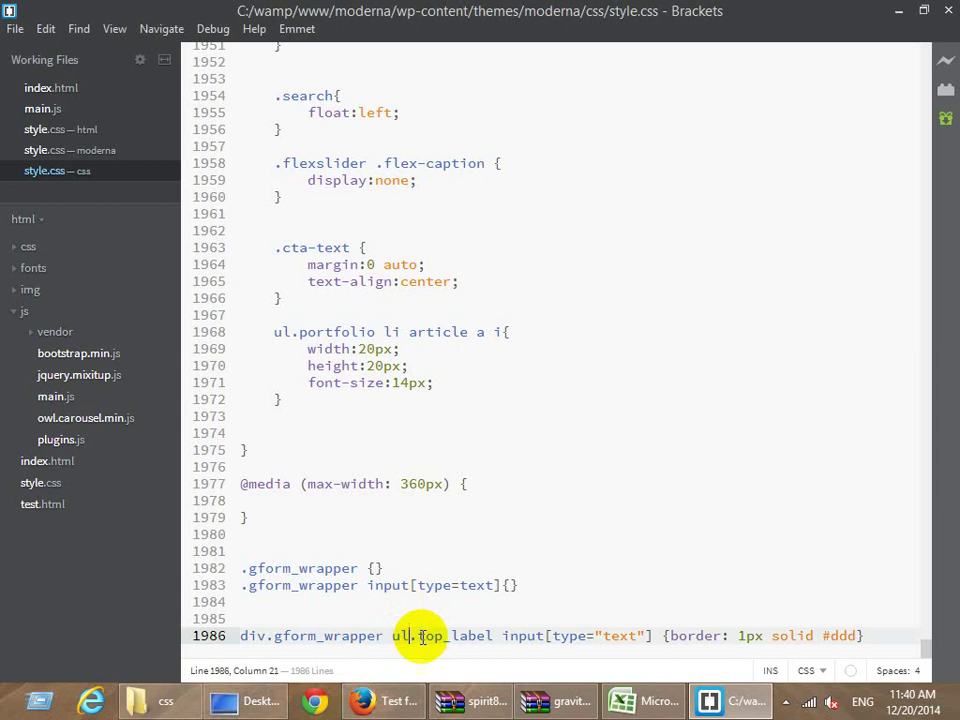
{"action": "left_click", "coordinate": [391, 636]}
{"action": "type", "text": "."}
{"action": "key", "text": "ctrl+v"}
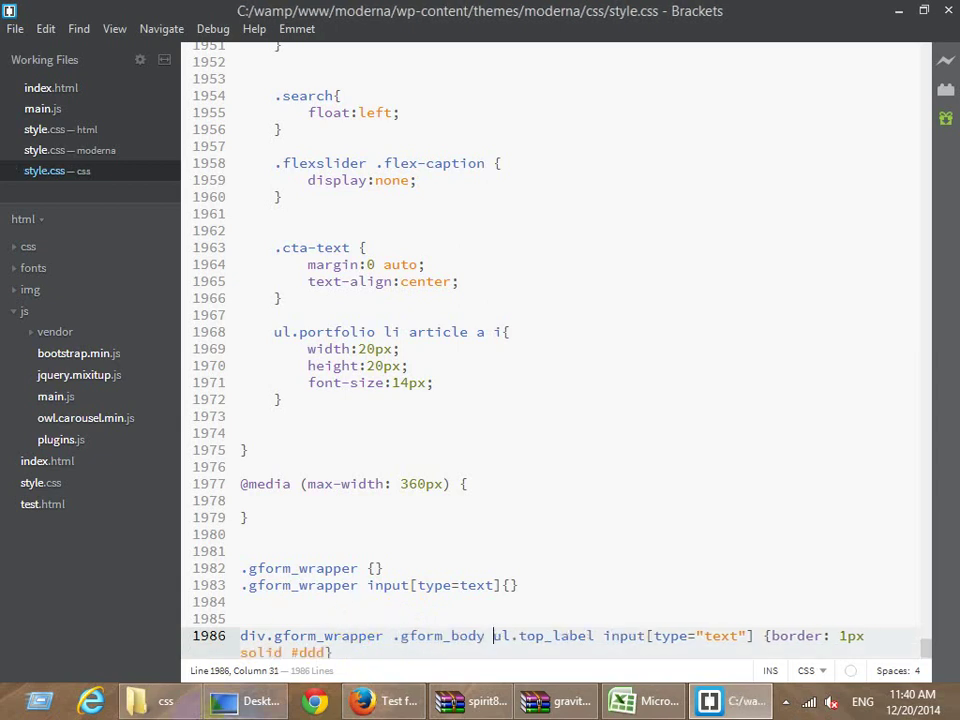
{"action": "key", "text": "alt+Tab"}
{"action": "key", "text": "F5"}
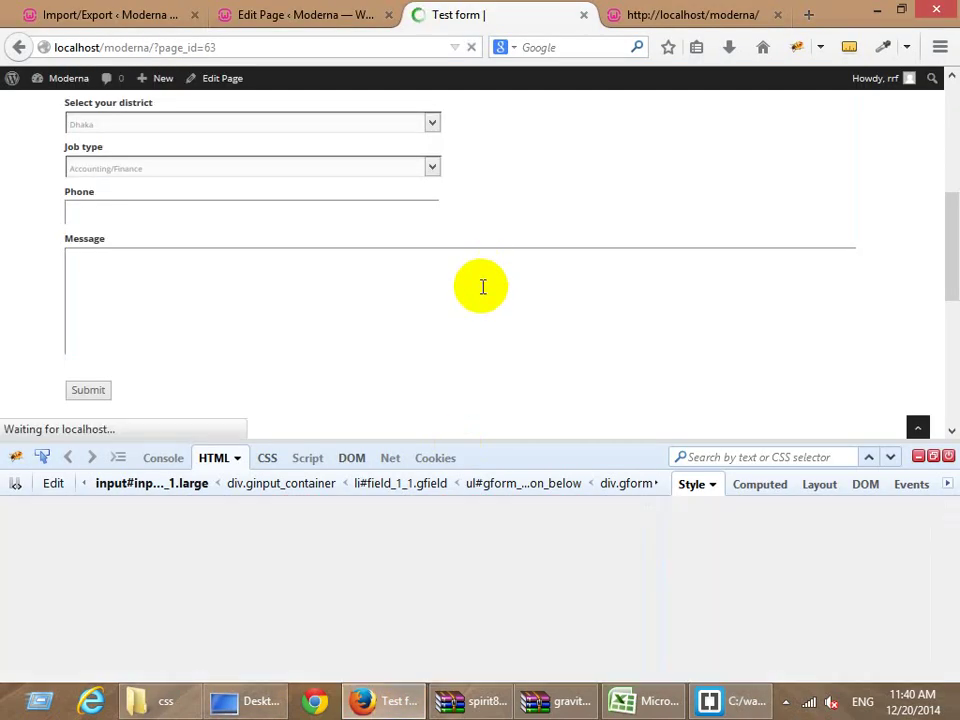
Try out the restyled Name and Email fields on the Test form.
{"action": "scroll", "coordinate": [234, 336], "scroll_direction": "up", "scroll_amount": 2}
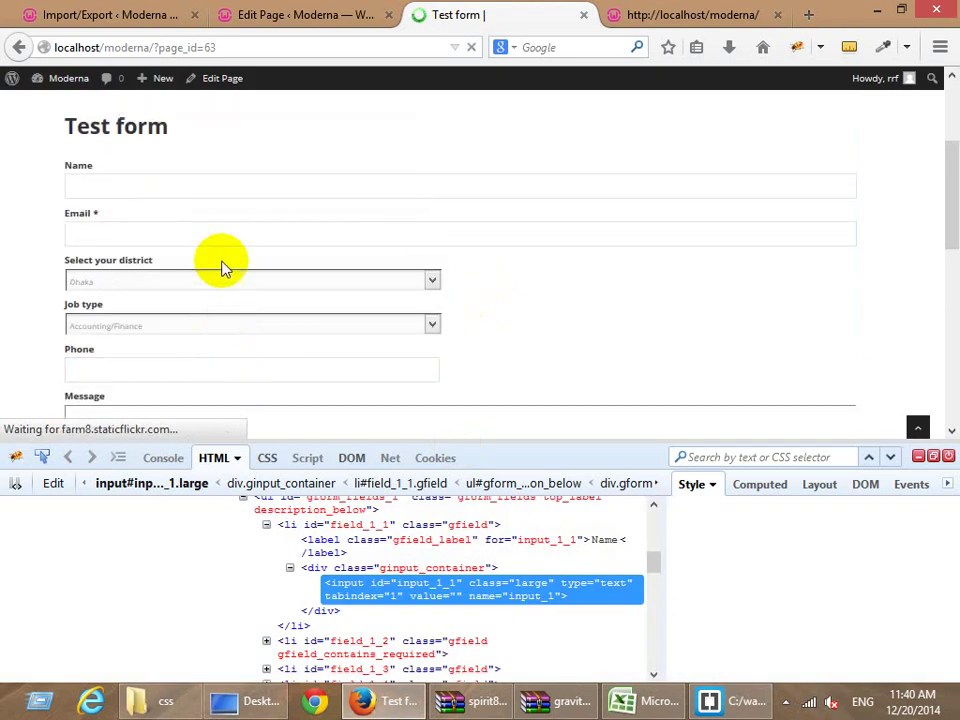
{"action": "left_click", "coordinate": [107, 195]}
{"action": "left_click", "coordinate": [105, 238]}
{"action": "left_click", "coordinate": [113, 184]}
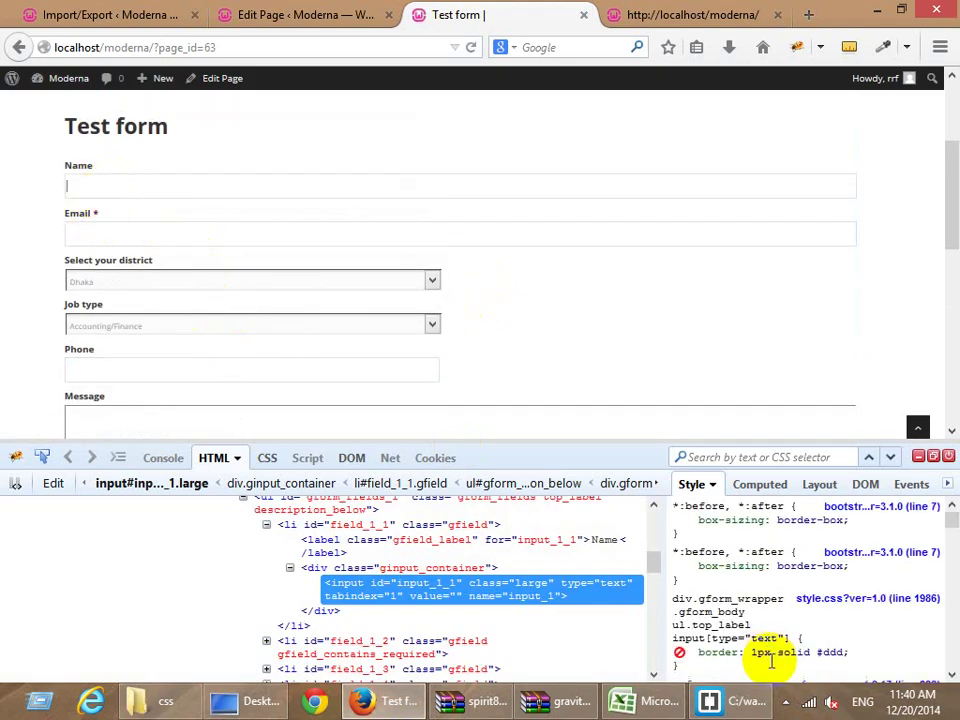
{"action": "scroll", "coordinate": [712, 636], "scroll_direction": "down", "scroll_amount": 2}
Add font-size: 17px and padding: 10px to the text-input rule in Firebug and copy its declaration.
{"action": "left_click", "coordinate": [718, 610]}
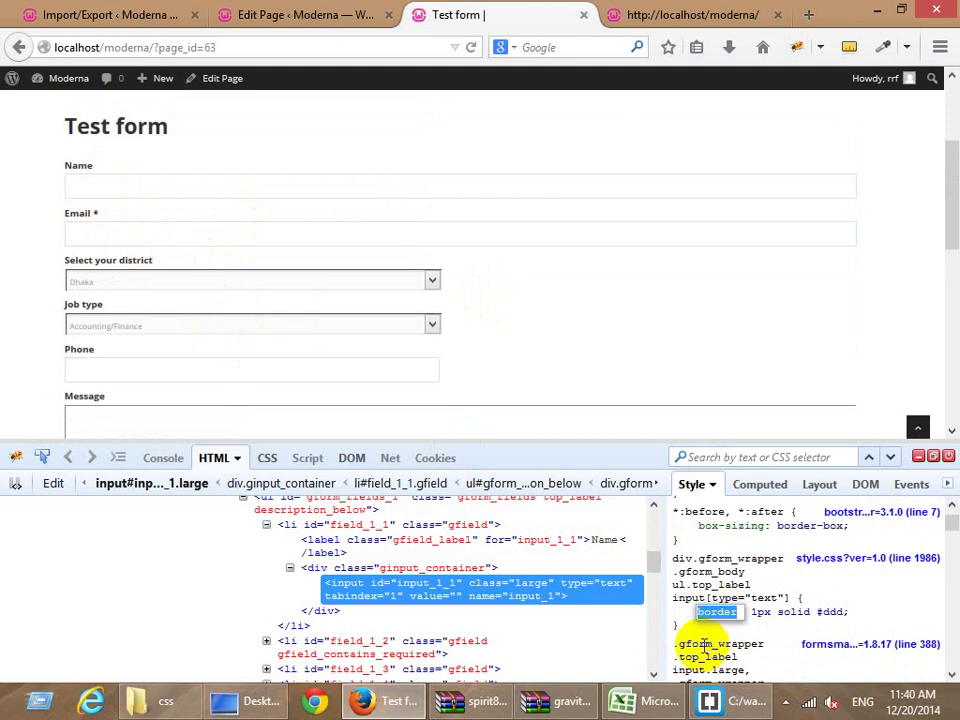
{"action": "key", "text": "Tab"}
{"action": "key", "text": "Tab"}
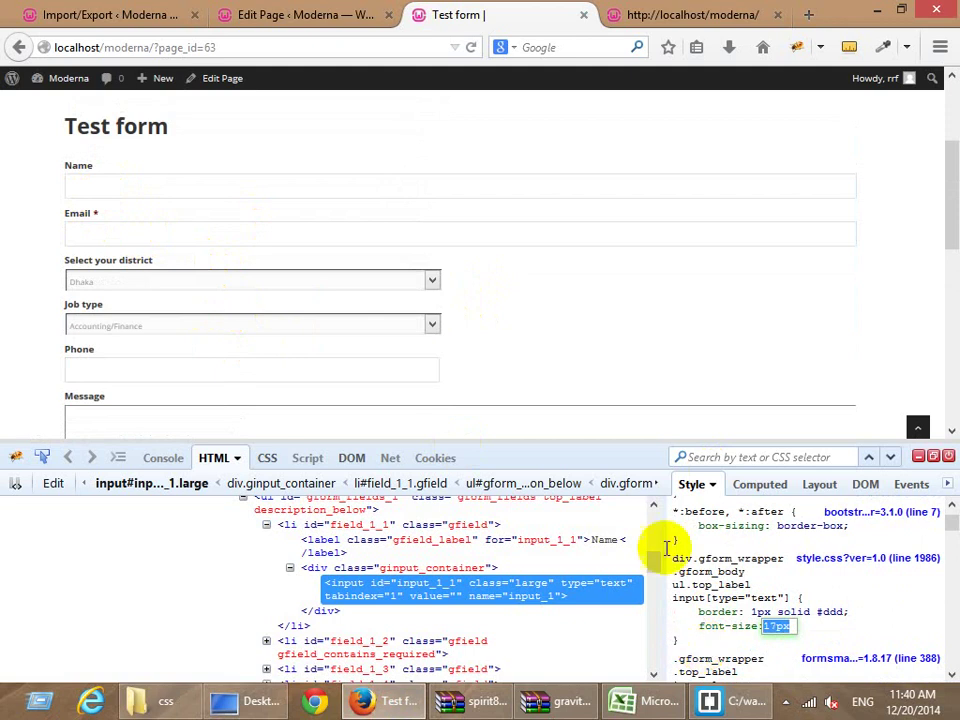
{"action": "key", "text": "Return"}
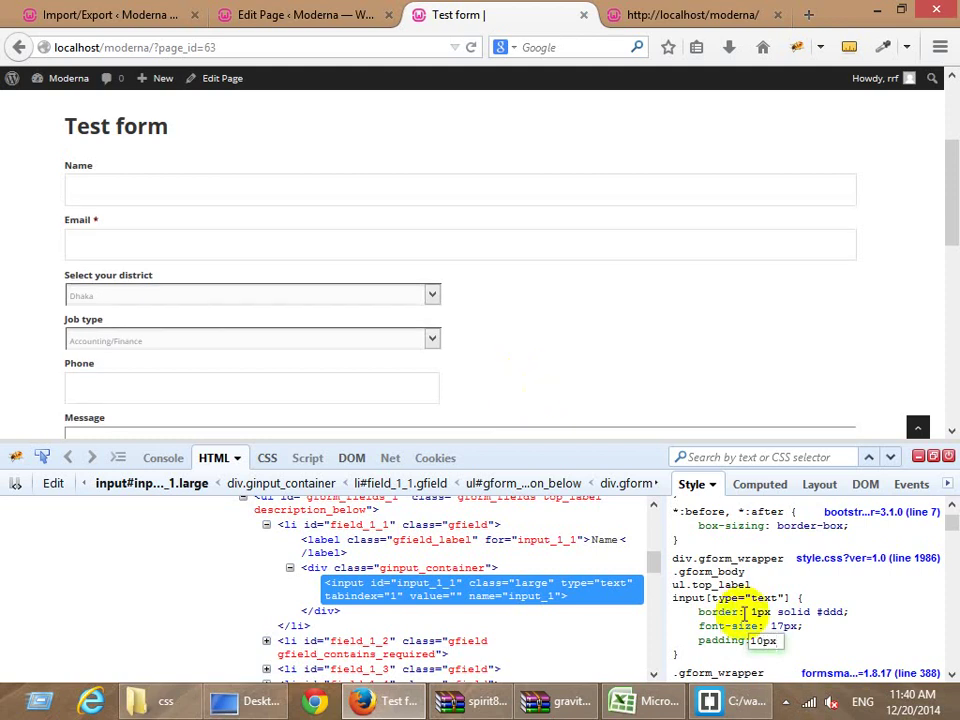
{"action": "left_click", "coordinate": [841, 645]}
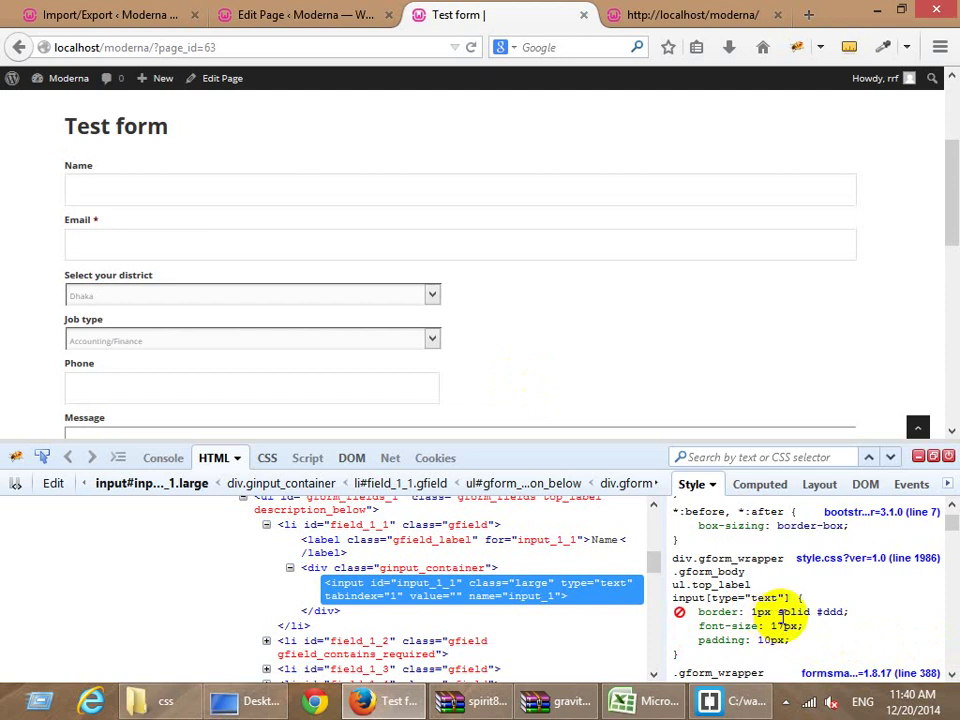
{"action": "right_click", "coordinate": [718, 580]}
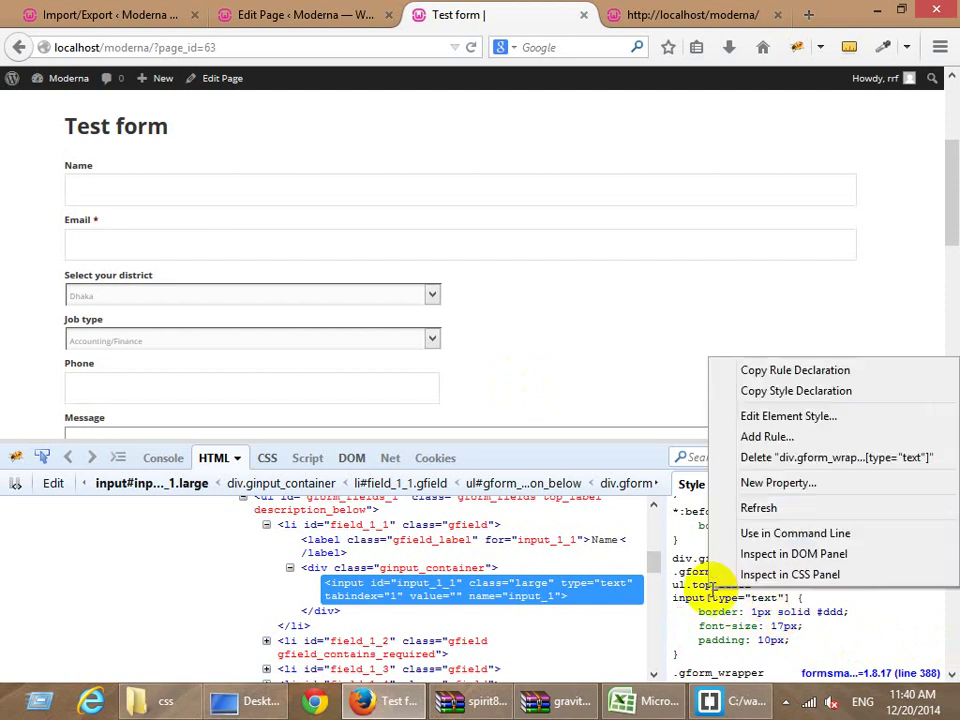
{"action": "left_click", "coordinate": [735, 396]}
{"action": "scroll", "coordinate": [390, 364], "scroll_direction": "down", "scroll_amount": 4}
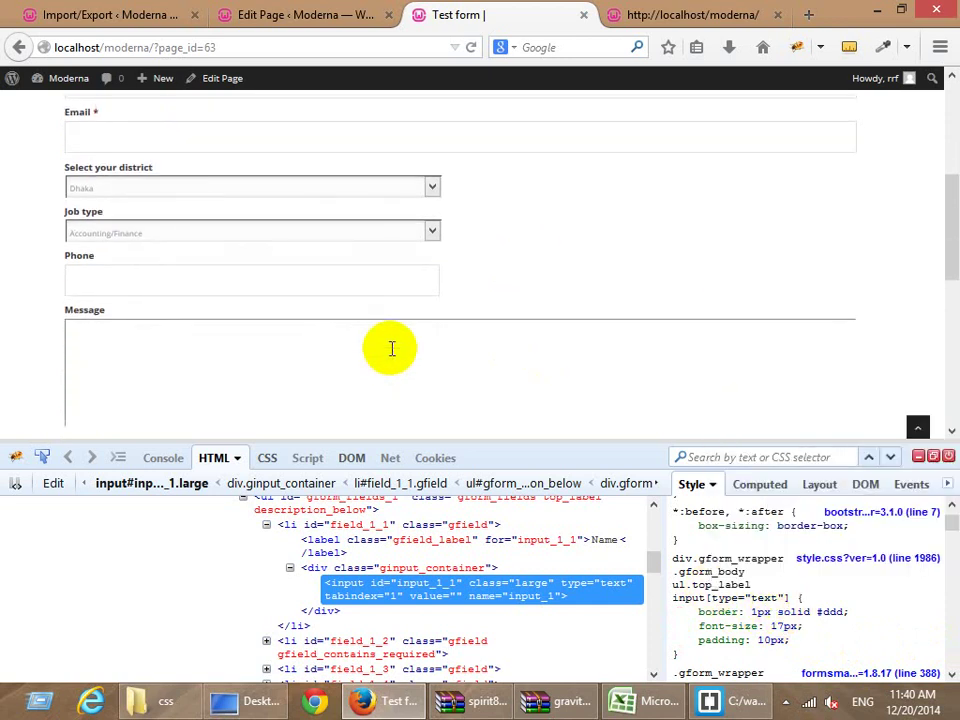
Replace the border line with the pasted border, 17px font-size and 10px padding declarations.
{"action": "left_click", "coordinate": [740, 701]}
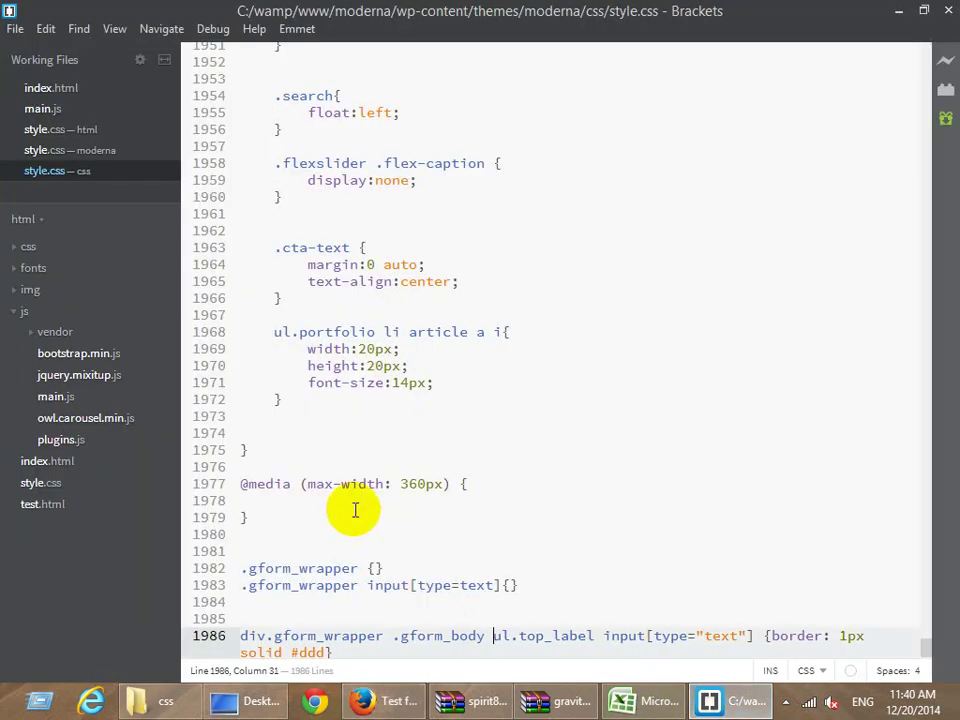
{"action": "left_click_drag", "start_coordinate": [768, 619], "coordinate": [322, 640]}
{"action": "key", "text": "ctrl+v"}
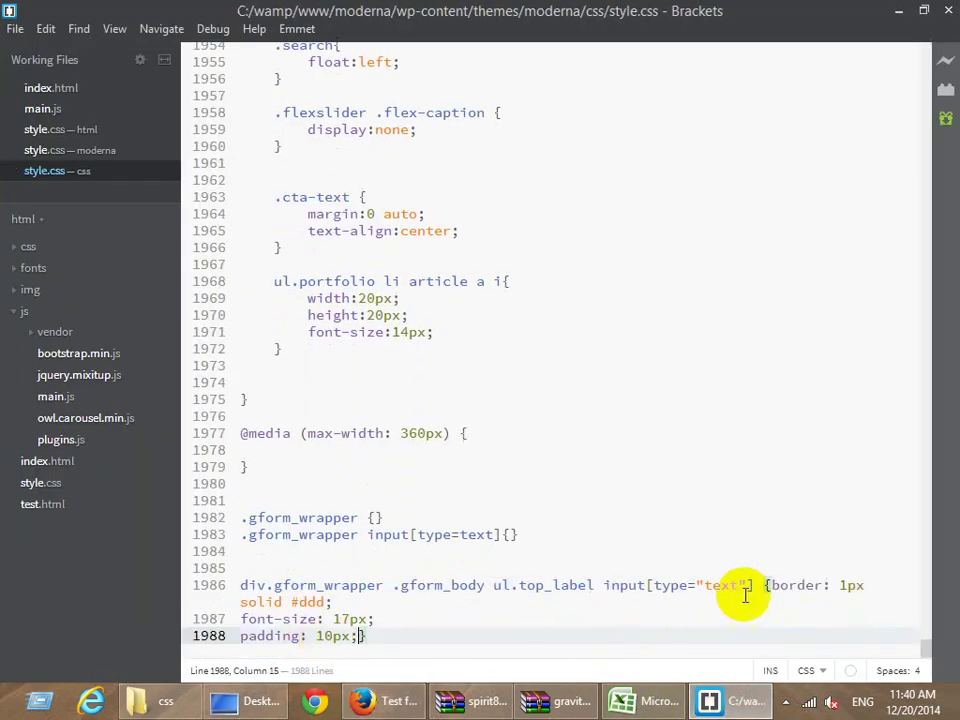
Add a comma-separated copy of the selector ending in textarea instead of input.
{"action": "left_click_drag", "start_coordinate": [752, 585], "coordinate": [240, 585]}
{"action": "left_click", "coordinate": [755, 585]}
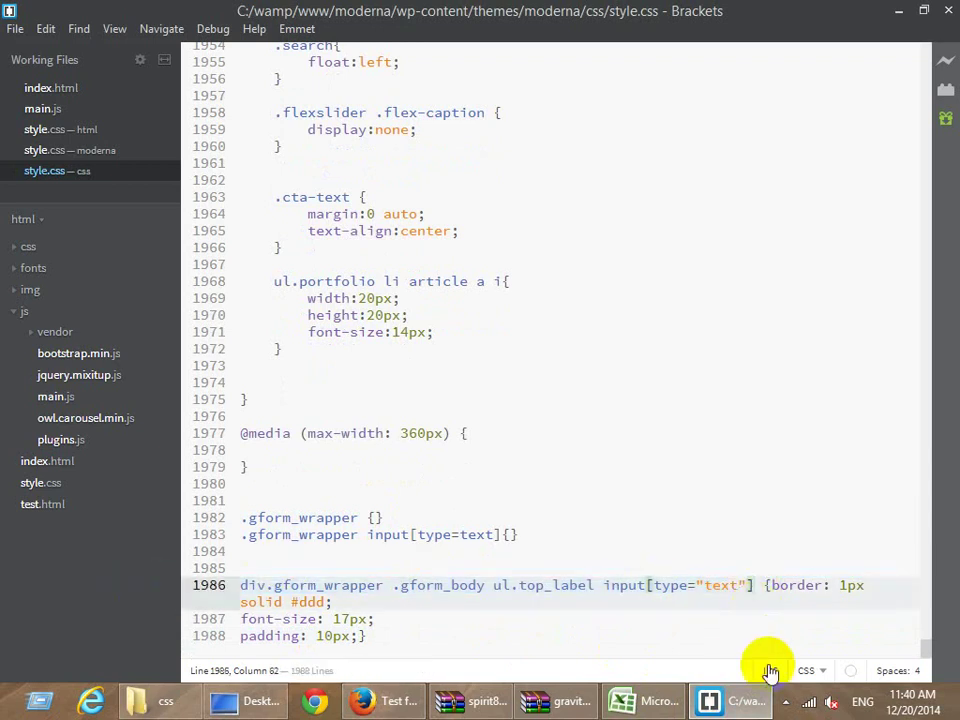
{"action": "type", "text": ","}
{"action": "key", "text": "Return"}
{"action": "key", "text": "ctrl+v"}
{"action": "left_click_drag", "start_coordinate": [604, 602], "coordinate": [752, 602]}
{"action": "type", "text": "tex"}
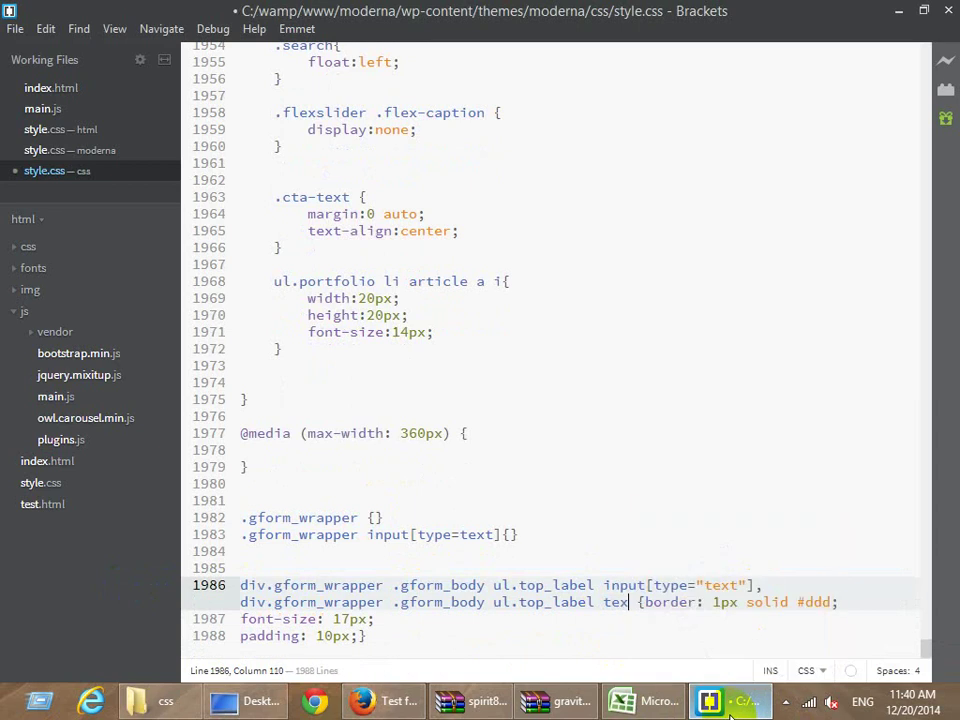
{"action": "type", "text": "tarea"}
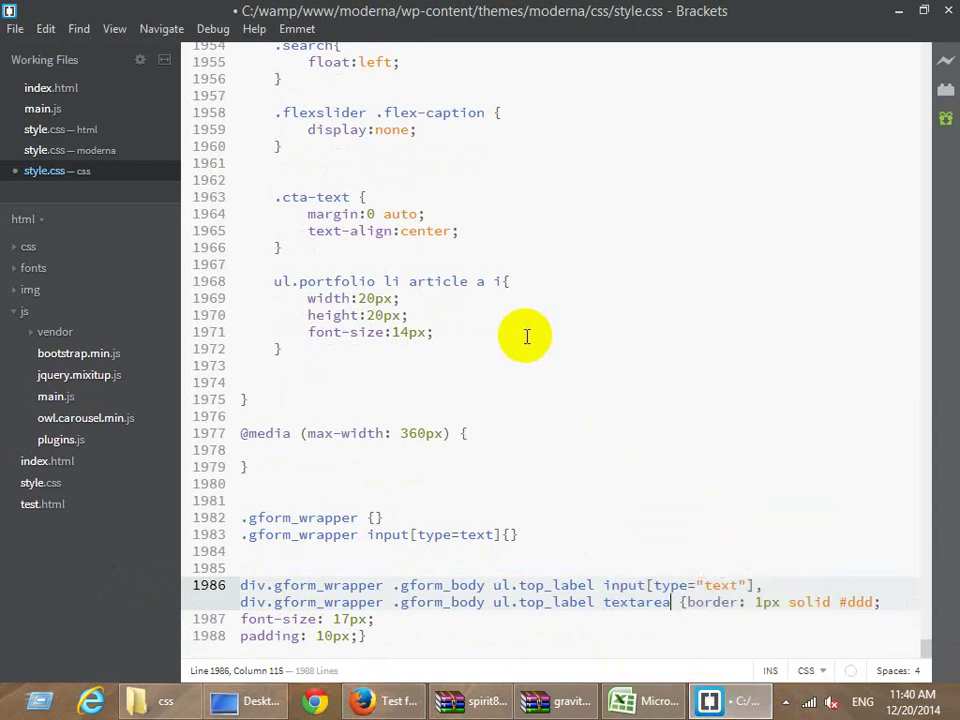
Reload the Test form page and check the restyled Message box and district dropdown.
{"action": "left_click", "coordinate": [378, 701]}
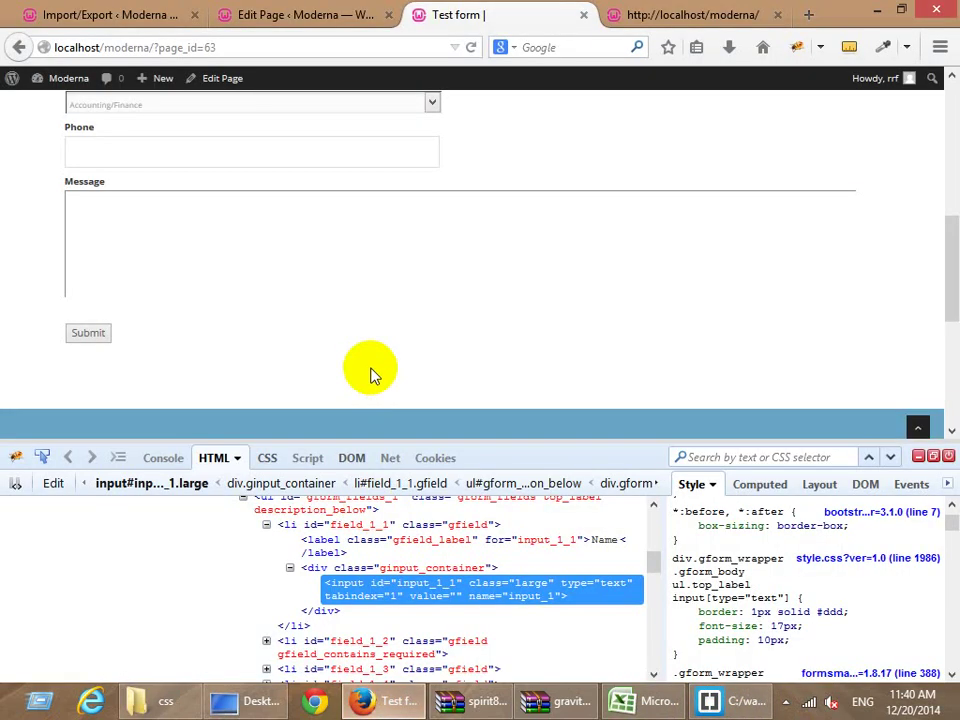
{"action": "key", "text": "F5"}
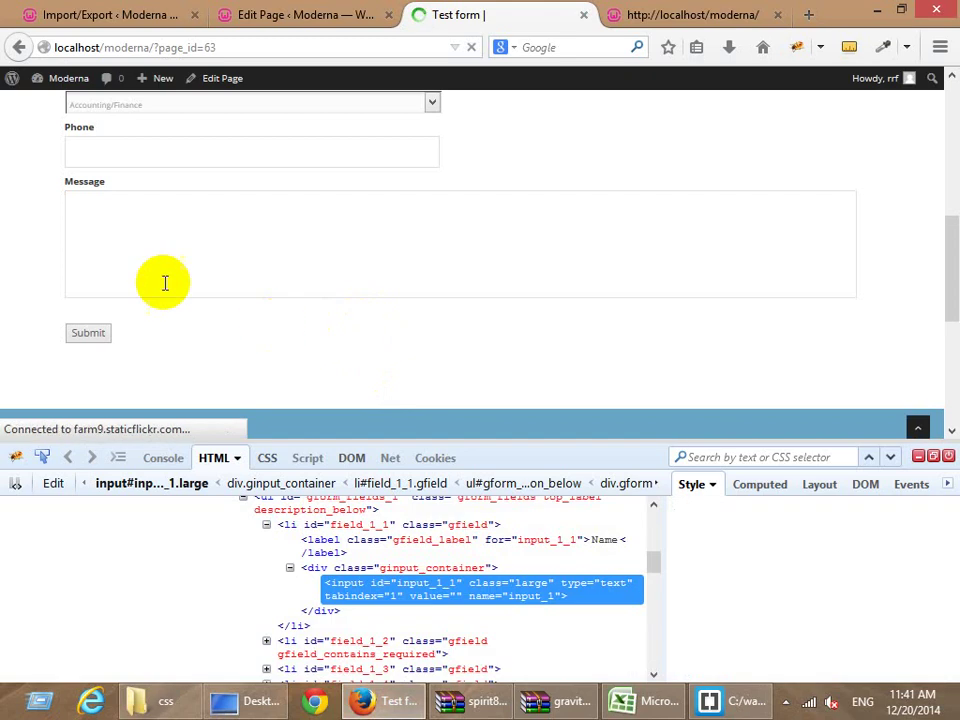
{"action": "left_click", "coordinate": [135, 218]}
{"action": "scroll", "coordinate": [138, 257], "scroll_direction": "up", "scroll_amount": 3}
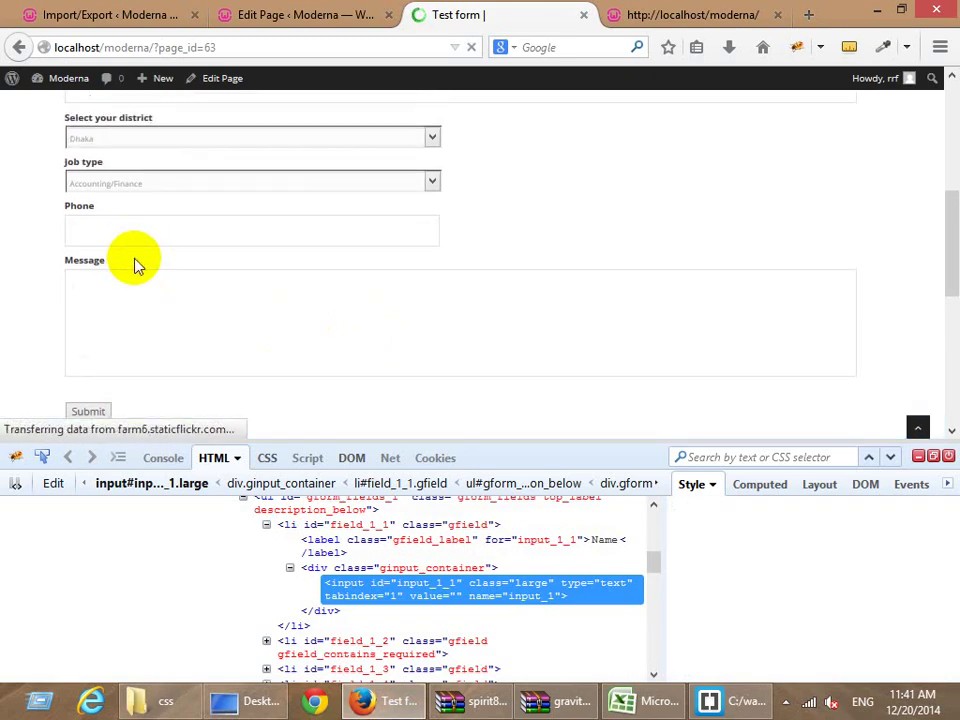
{"action": "scroll", "coordinate": [137, 240], "scroll_direction": "up", "scroll_amount": 1}
{"action": "left_click", "coordinate": [128, 216]}
{"action": "left_click", "coordinate": [108, 228]}
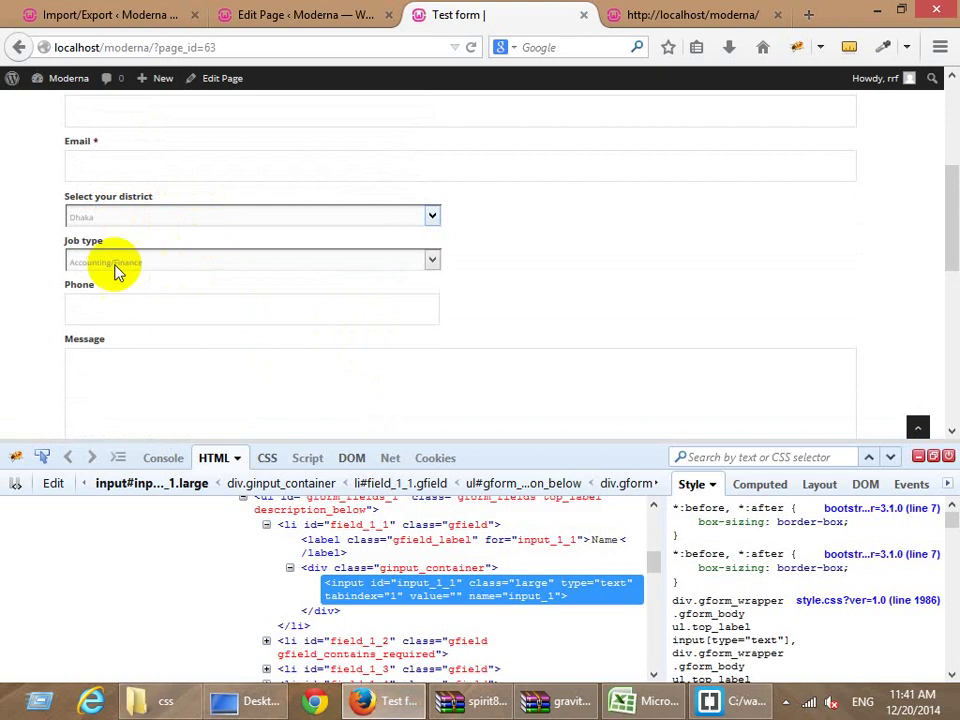
{"action": "scroll", "coordinate": [115, 265], "scroll_direction": "up", "scroll_amount": 1}
{"action": "scroll", "coordinate": [117, 266], "scroll_direction": "up", "scroll_amount": 3}
{"action": "scroll", "coordinate": [156, 264], "scroll_direction": "down", "scroll_amount": 6}
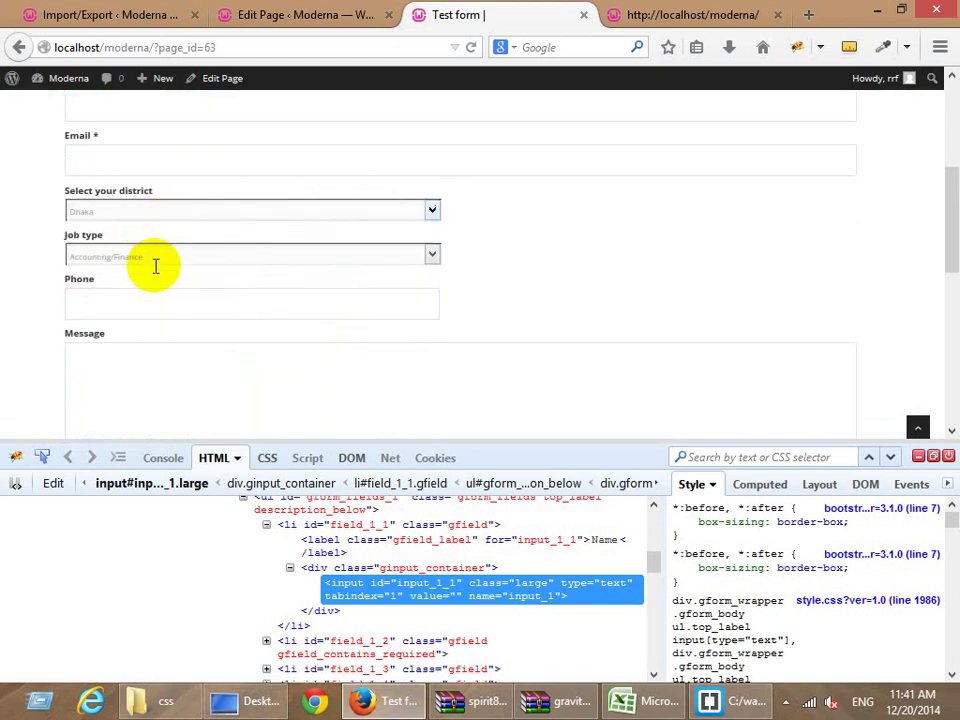
{"action": "left_click", "coordinate": [150, 246]}
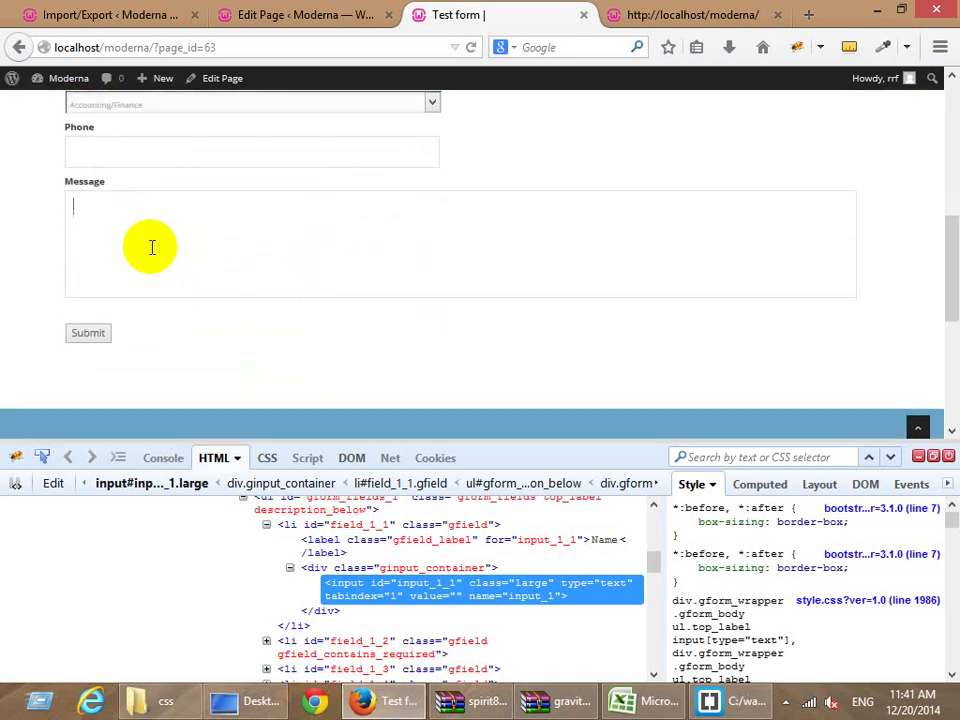
Close the page inspector and return to editing the Test form page.
{"action": "left_click", "coordinate": [949, 457]}
{"action": "scroll", "coordinate": [411, 459], "scroll_direction": "up", "scroll_amount": 3}
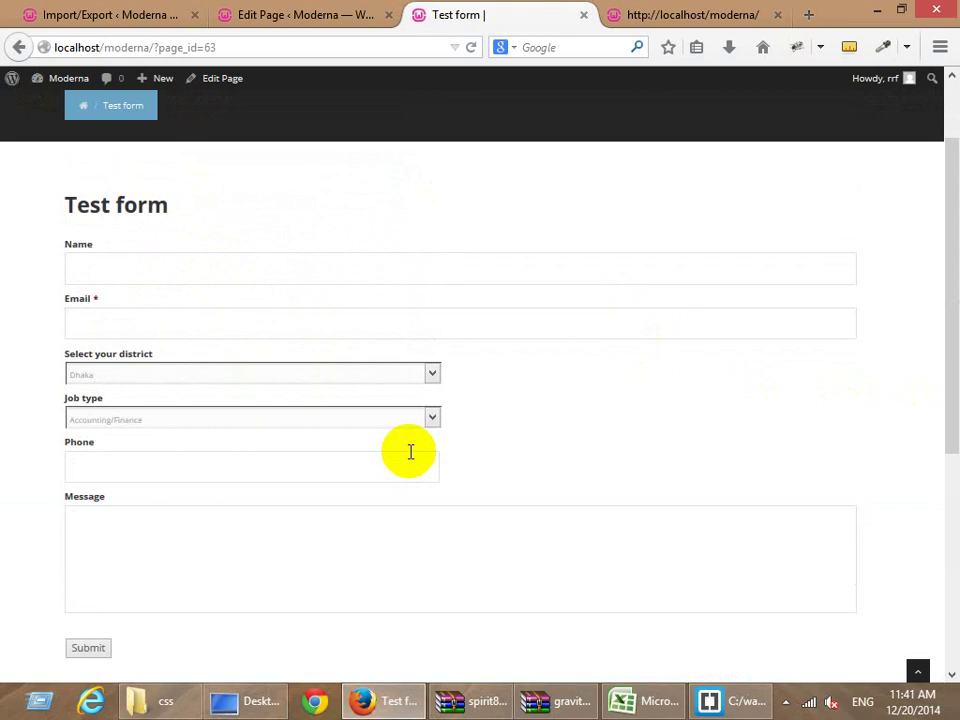
{"action": "left_click", "coordinate": [288, 15]}
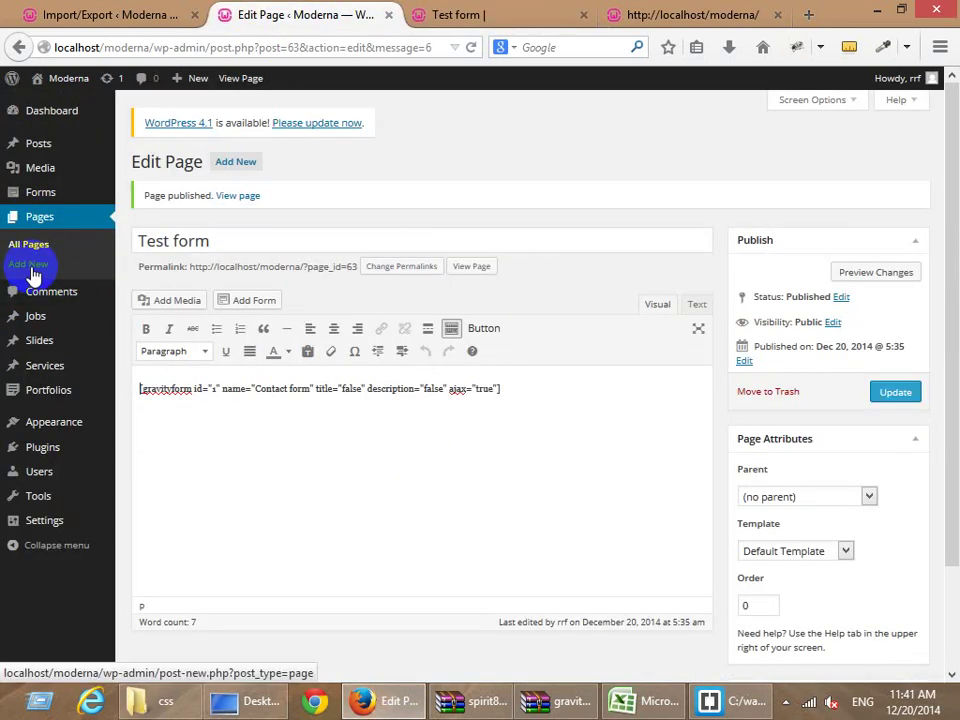
Search Google for 'thank you image' and open the word-cloud picture full size, then return to Moderna.
{"action": "left_click", "coordinate": [808, 14]}
{"action": "left_click", "coordinate": [571, 47]}
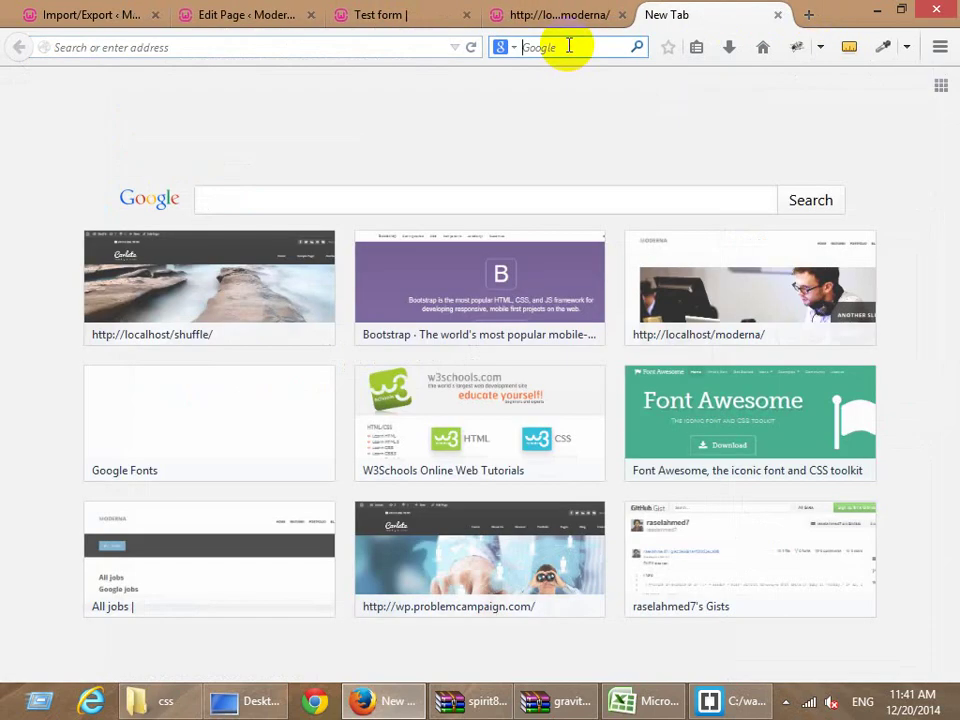
{"action": "type", "text": "thank you ima"}
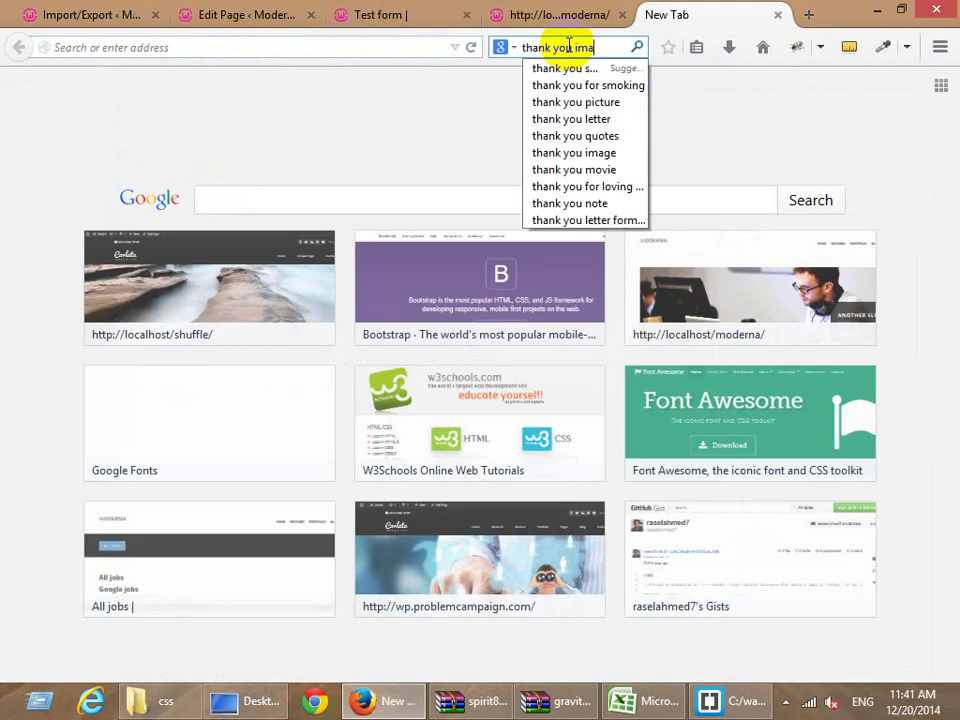
{"action": "type", "text": "ge"}
{"action": "key", "text": "Return"}
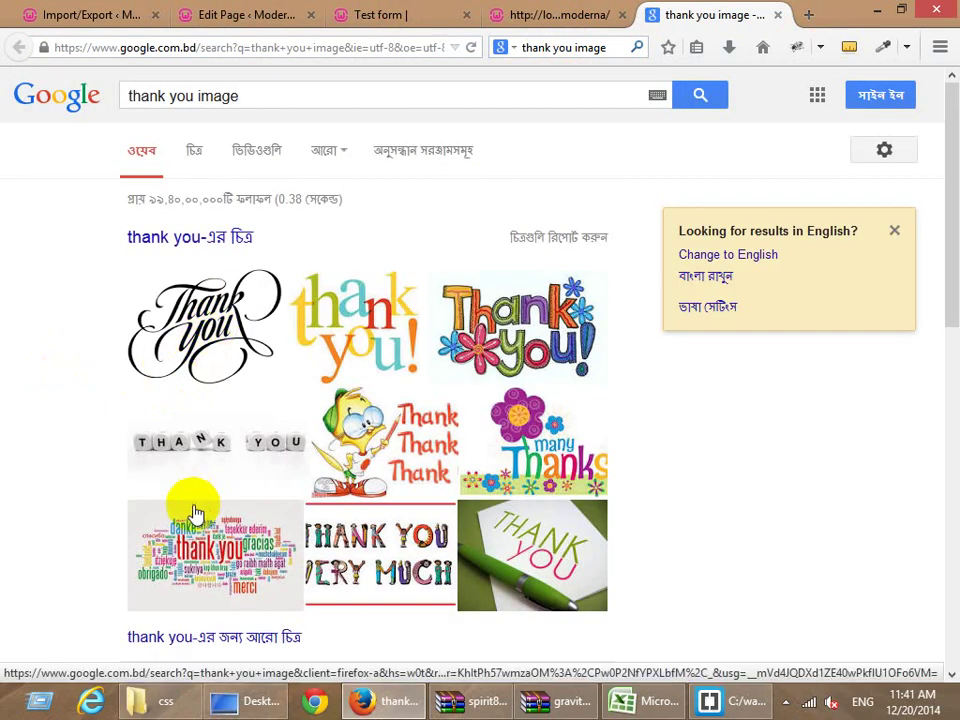
{"action": "left_click", "coordinate": [189, 550]}
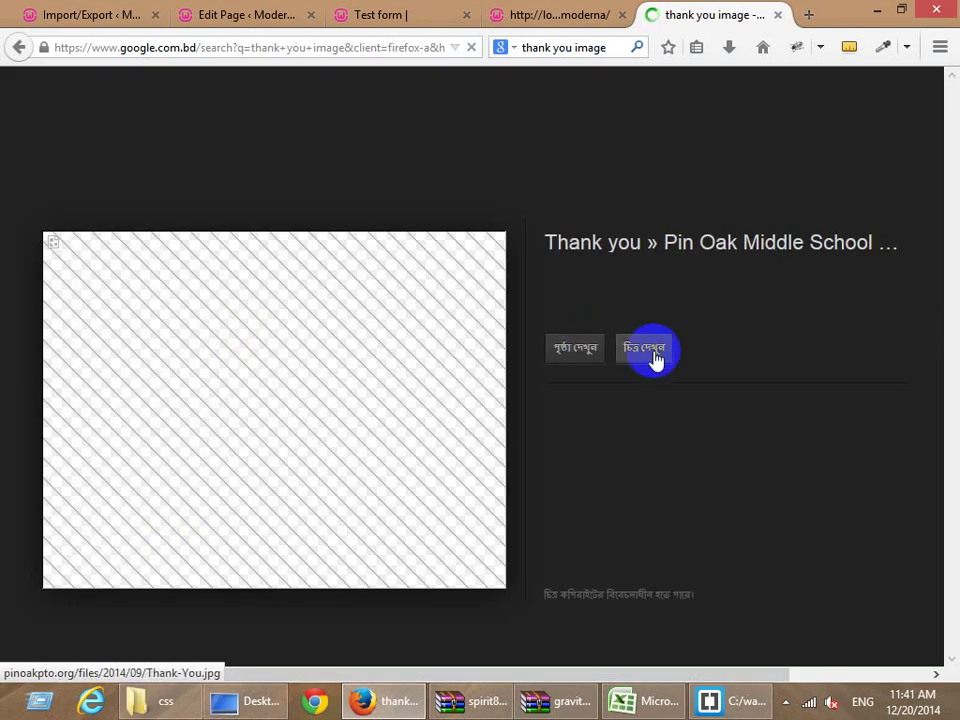
{"action": "left_click", "coordinate": [655, 354]}
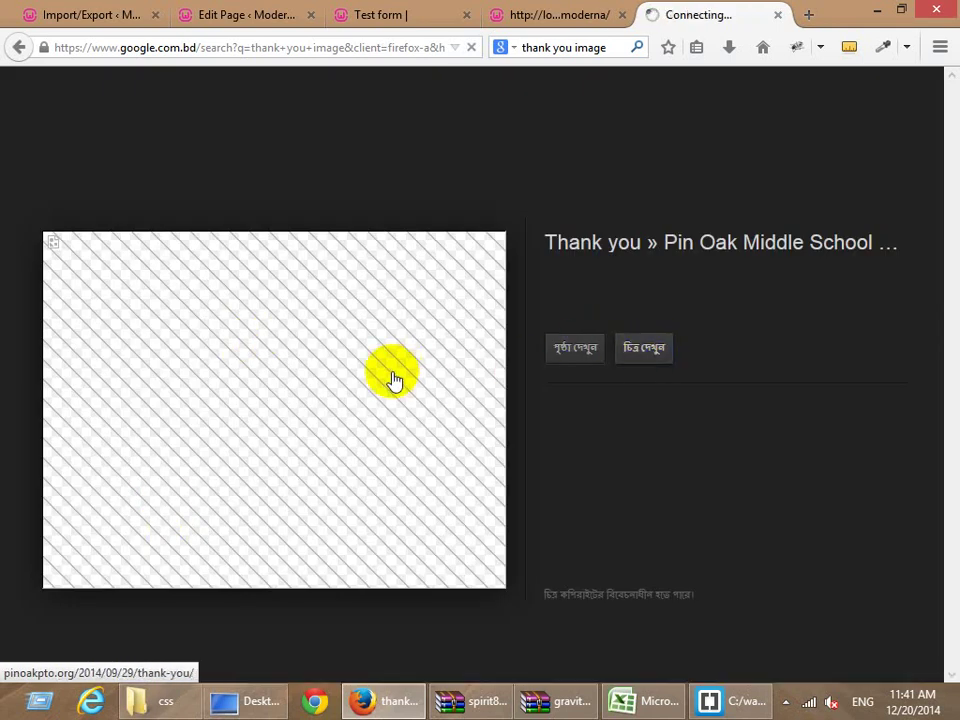
{"action": "left_click", "coordinate": [560, 18]}
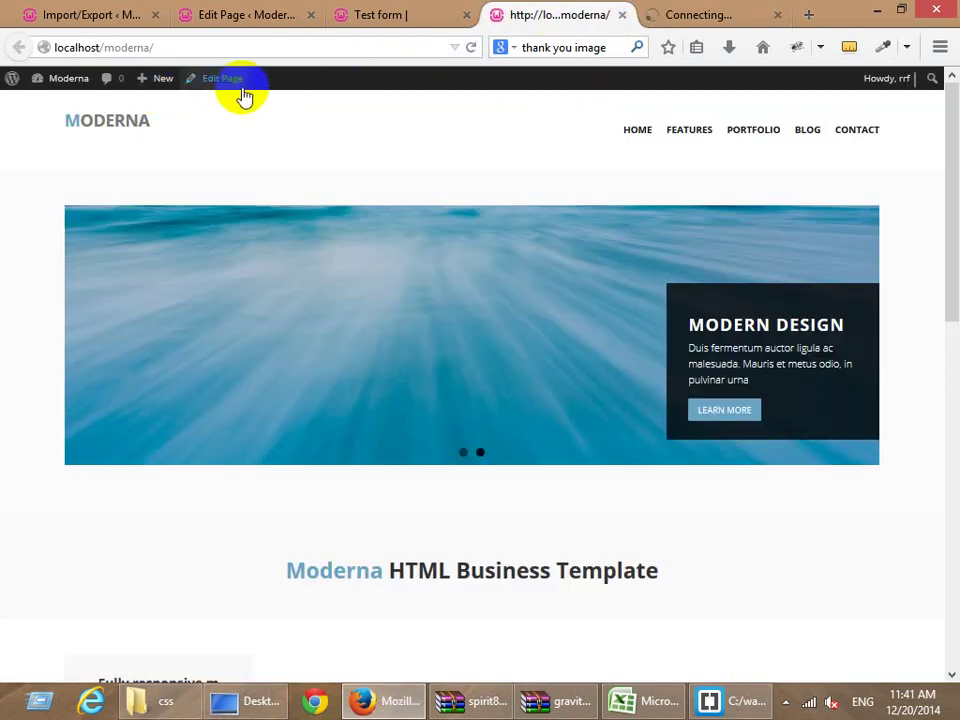
Create a new WordPress page titled 'Thank you'.
{"action": "mouse_move", "coordinate": [161, 84]}
{"action": "left_click", "coordinate": [164, 146]}
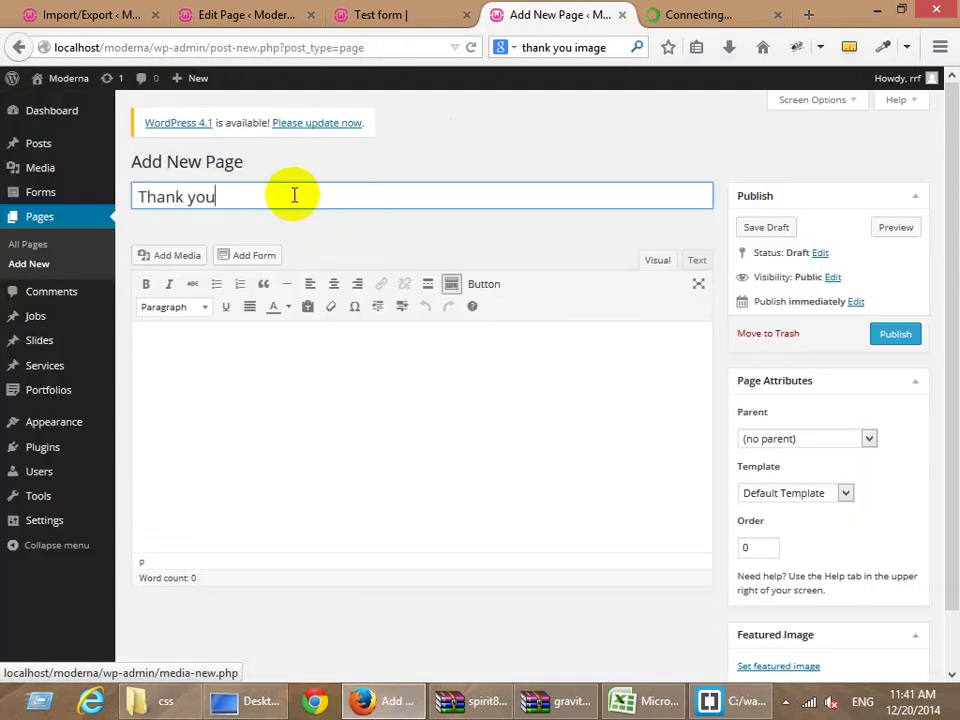
{"action": "key", "text": "Tab"}
Copy the Thank-You.jpg image's web address, close its tab, and return to the new page.
{"action": "left_click", "coordinate": [690, 14]}
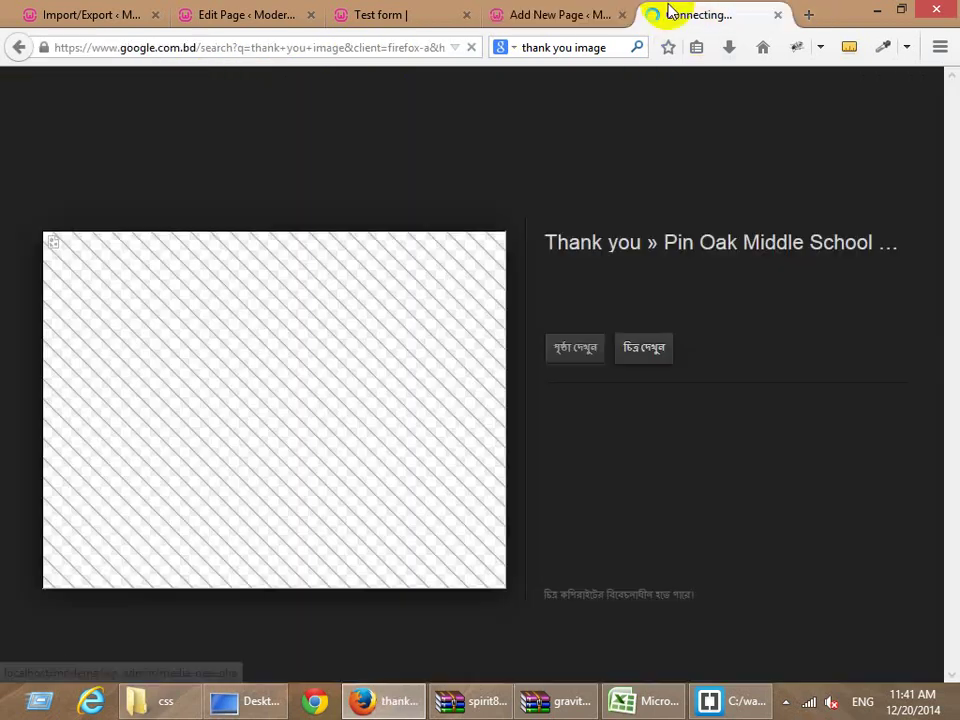
{"action": "right_click", "coordinate": [347, 359]}
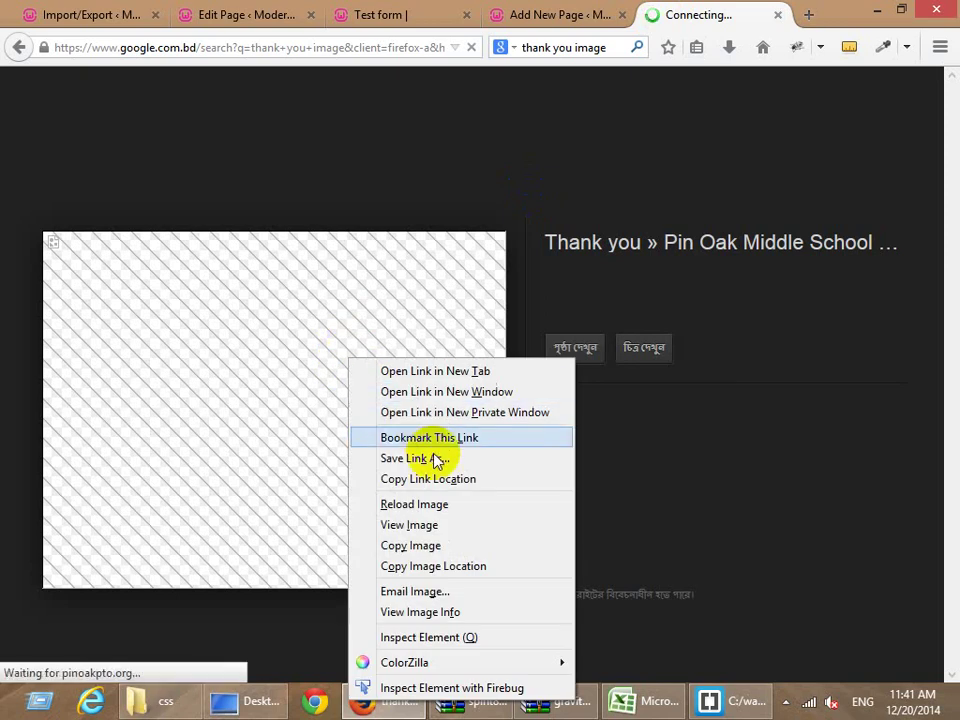
{"action": "left_click", "coordinate": [428, 525]}
{"action": "left_click", "coordinate": [186, 52]}
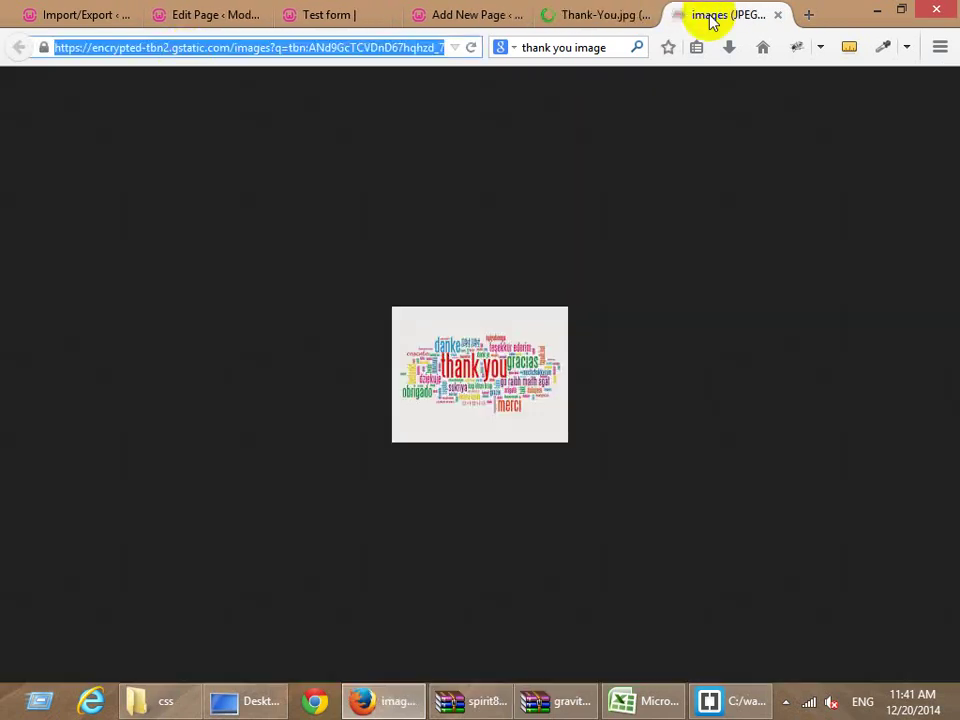
{"action": "left_click", "coordinate": [585, 15]}
{"action": "right_click", "coordinate": [390, 205]}
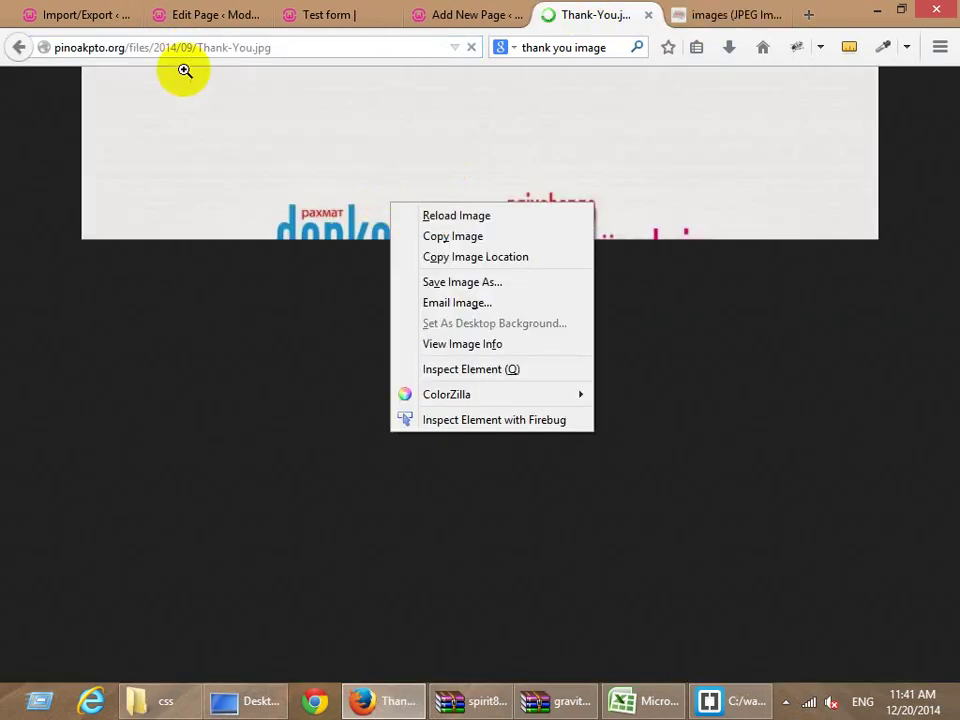
{"action": "left_click", "coordinate": [139, 49]}
{"action": "middle_click", "coordinate": [561, 15]}
{"action": "left_click", "coordinate": [540, 17]}
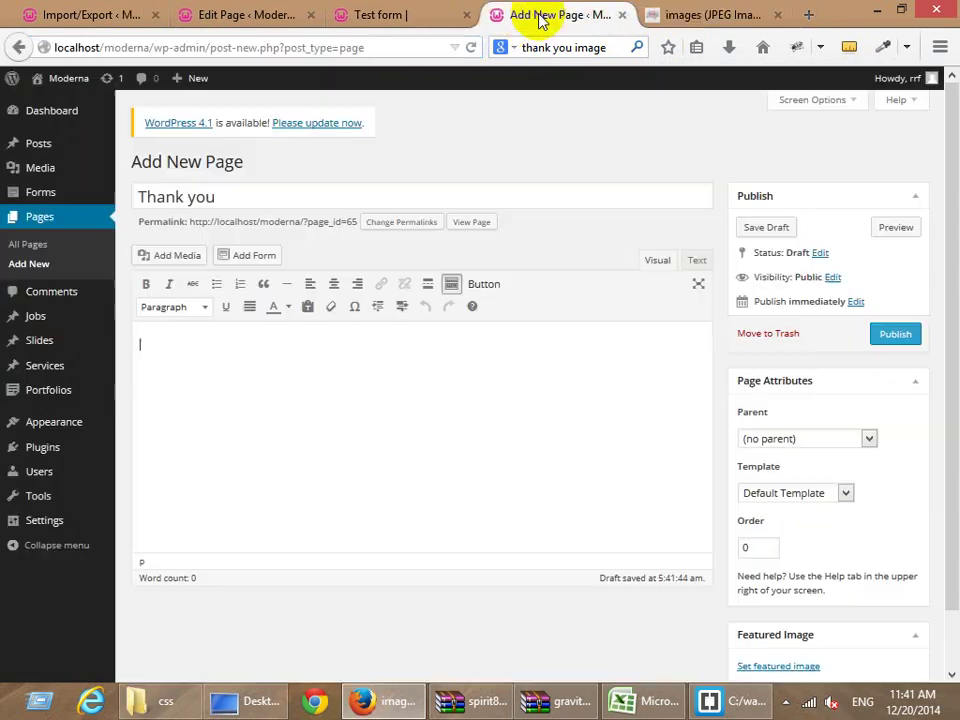
Embed the Thank-You.jpg image via the Text-view img quicktag and publish the Thank you page.
{"action": "left_click", "coordinate": [695, 264]}
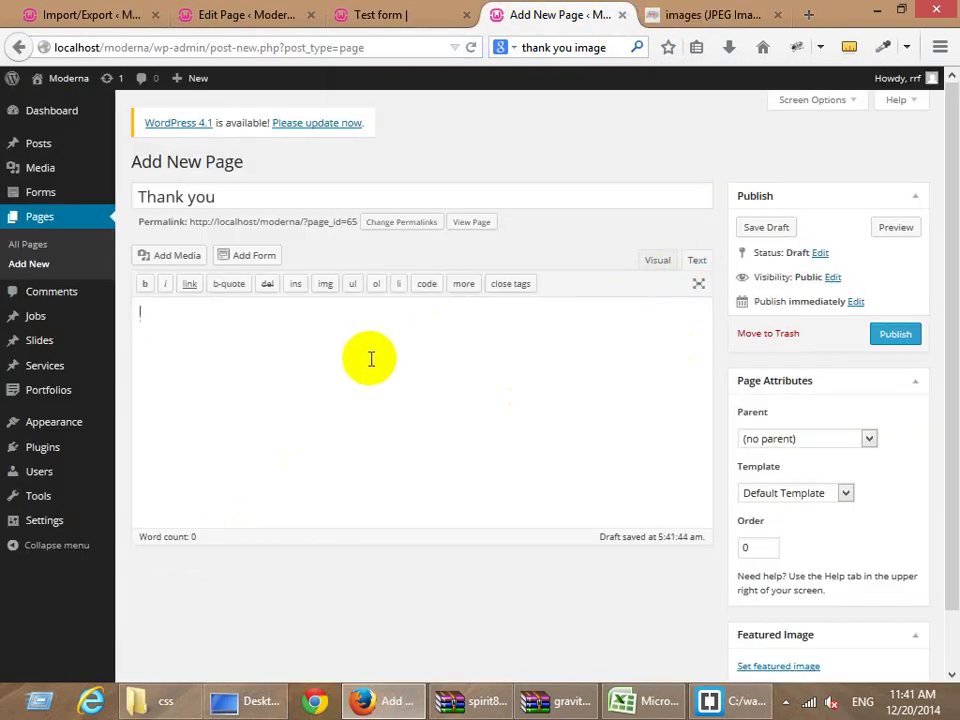
{"action": "left_click", "coordinate": [320, 288]}
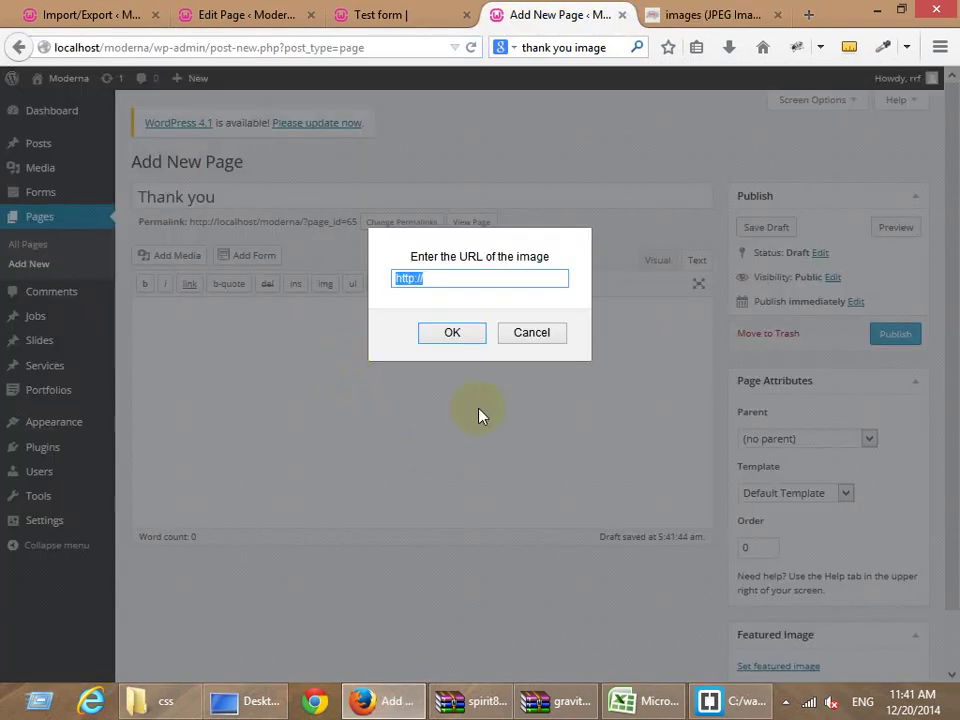
{"action": "left_click", "coordinate": [452, 333]}
{"action": "left_click", "coordinate": [493, 344]}
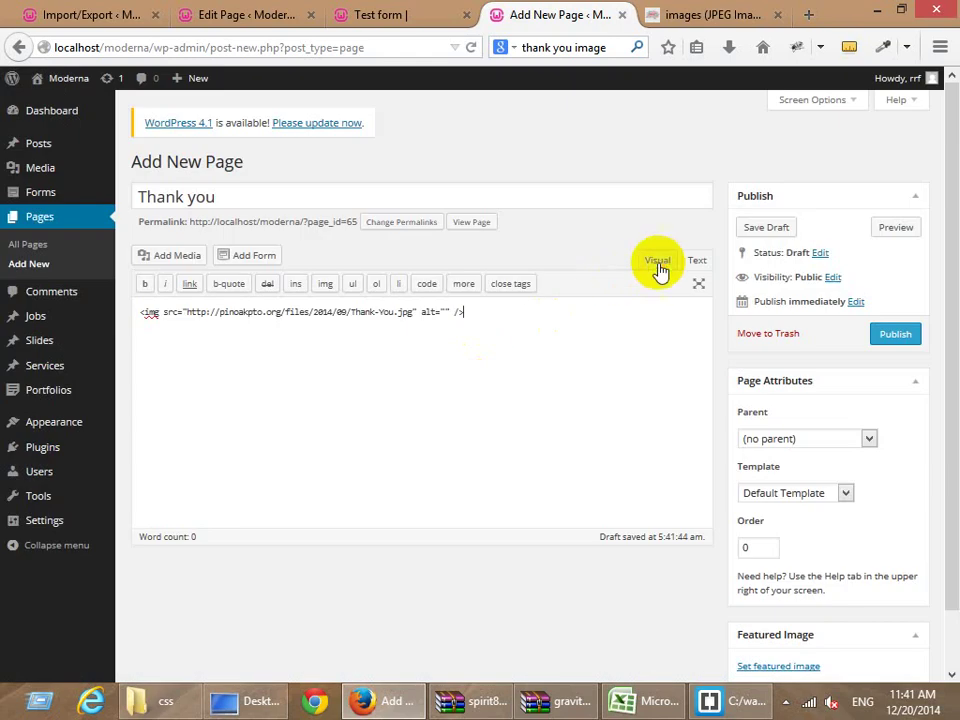
{"action": "left_click", "coordinate": [657, 261]}
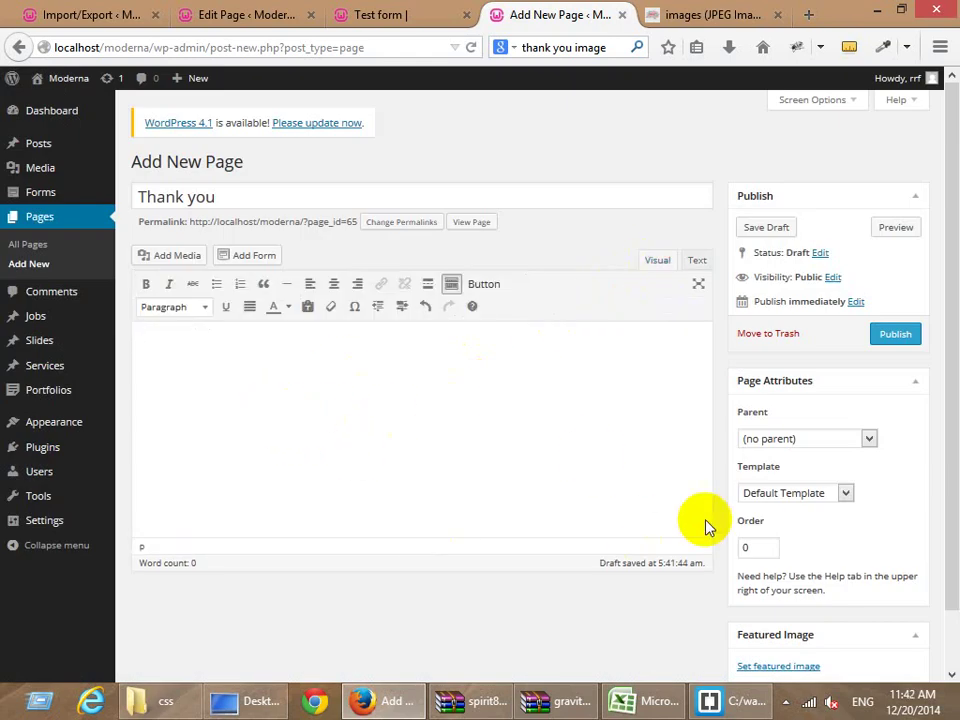
{"action": "left_click", "coordinate": [890, 336]}
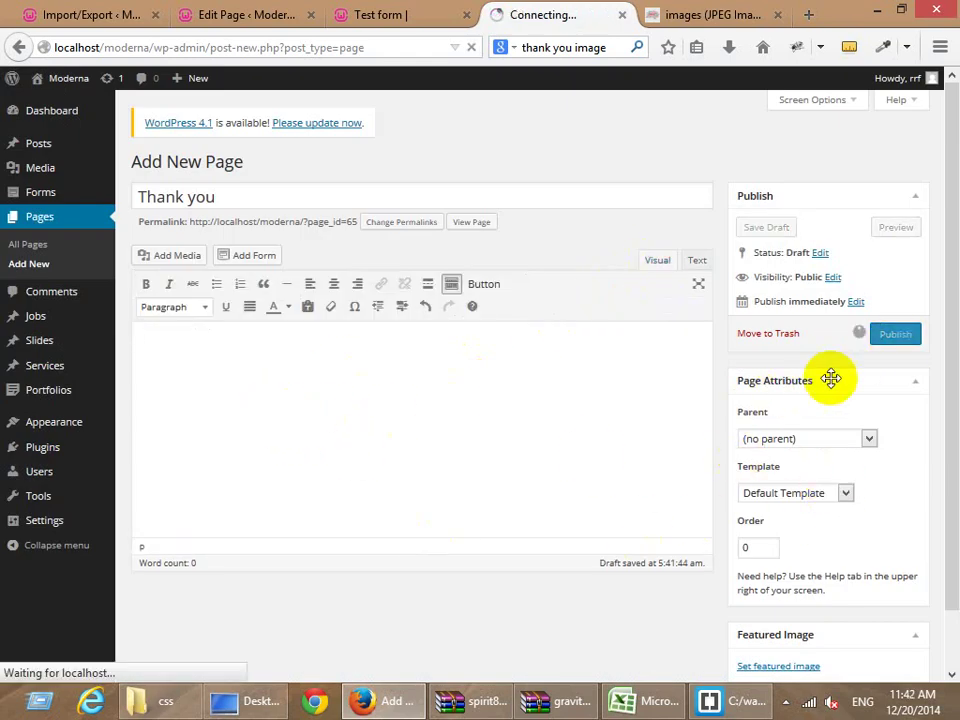
{"action": "left_click", "coordinate": [383, 14]}
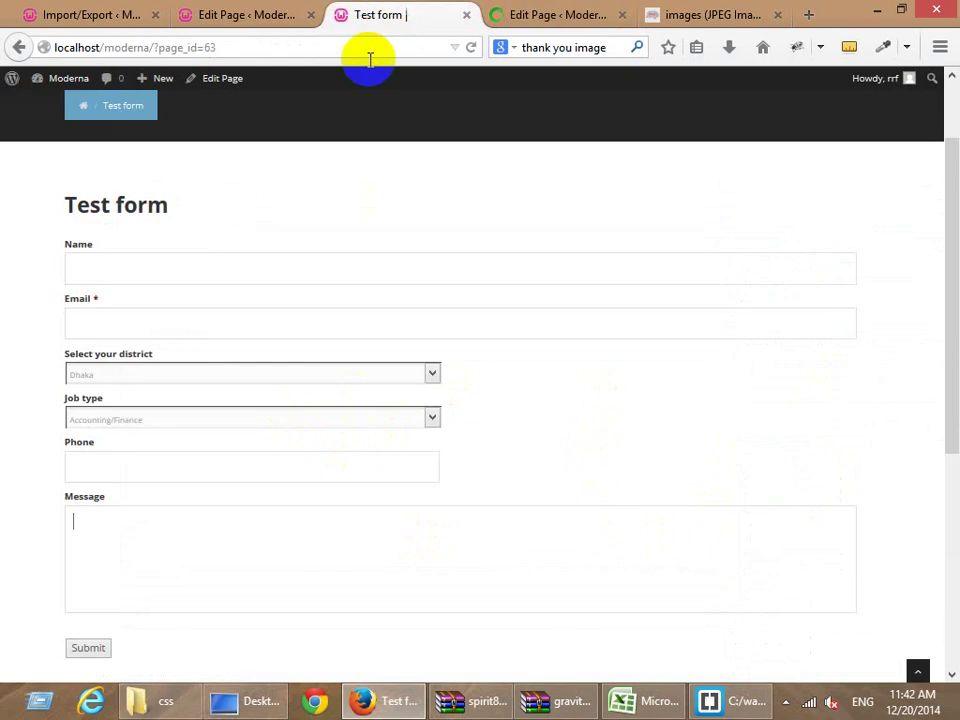
Open the Contact form from the Gravity Forms list and reveal its Form Settings menu.
{"action": "left_click", "coordinate": [205, 13]}
{"action": "left_click", "coordinate": [100, 14]}
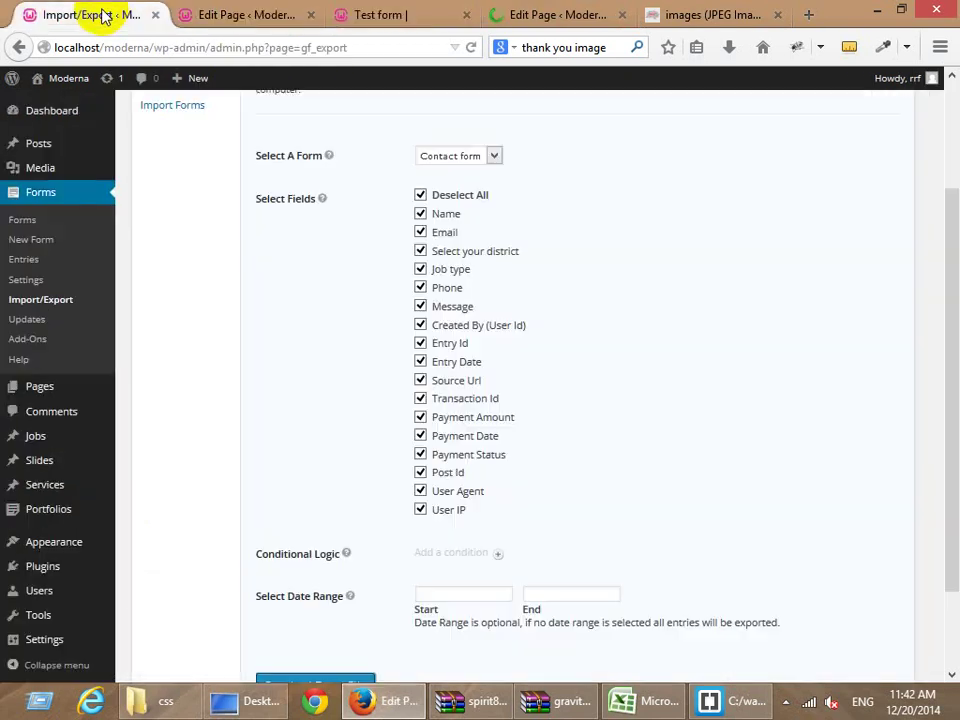
{"action": "left_click", "coordinate": [30, 219]}
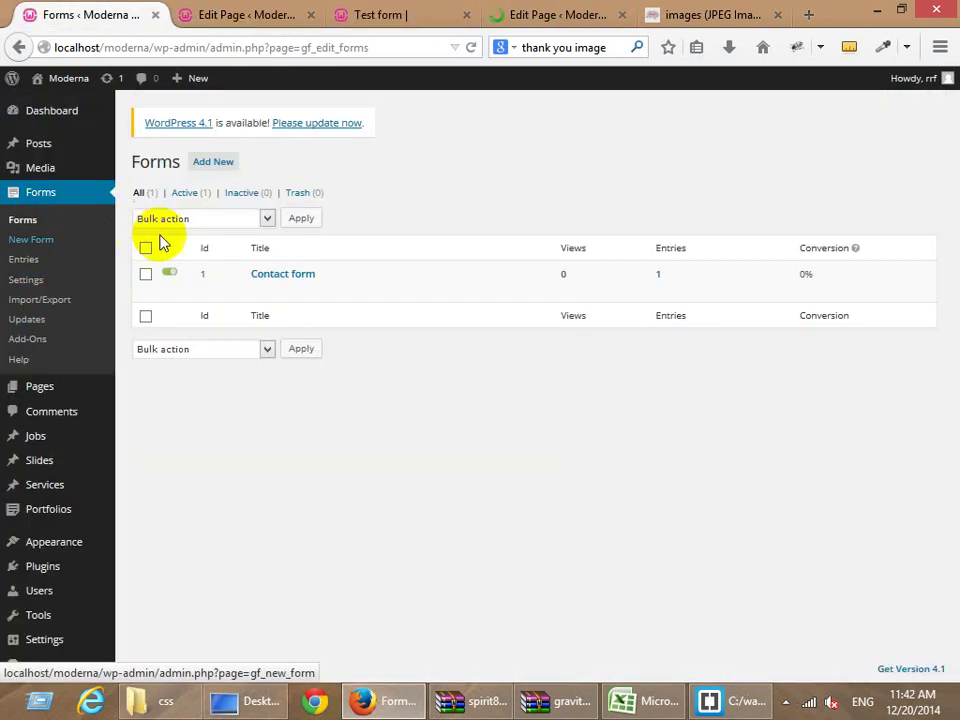
{"action": "left_click", "coordinate": [259, 296]}
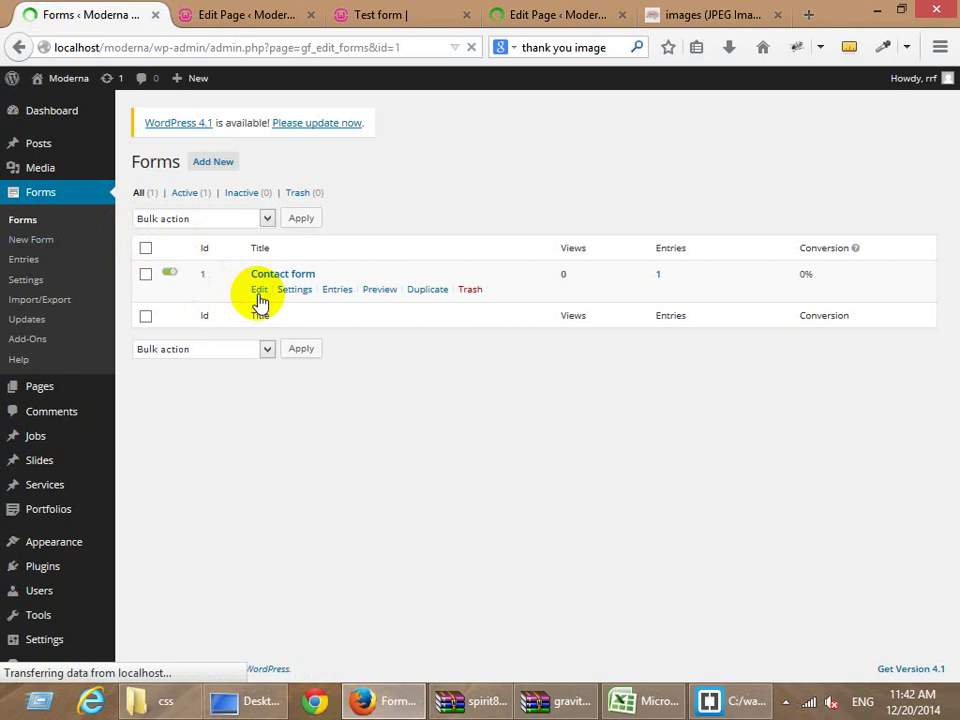
{"action": "mouse_move", "coordinate": [266, 222]}
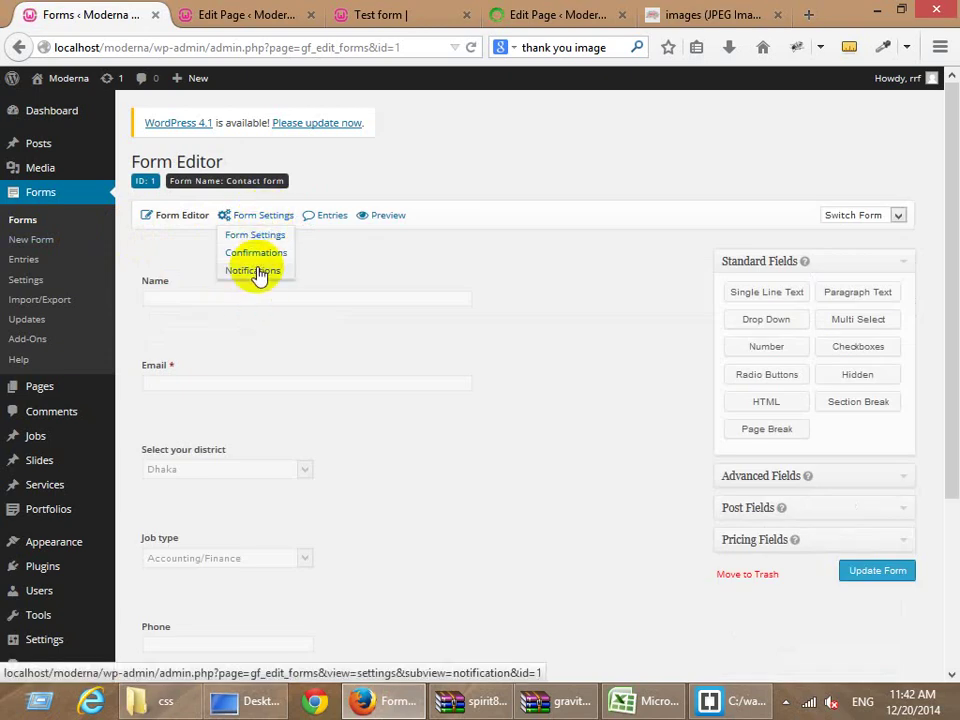
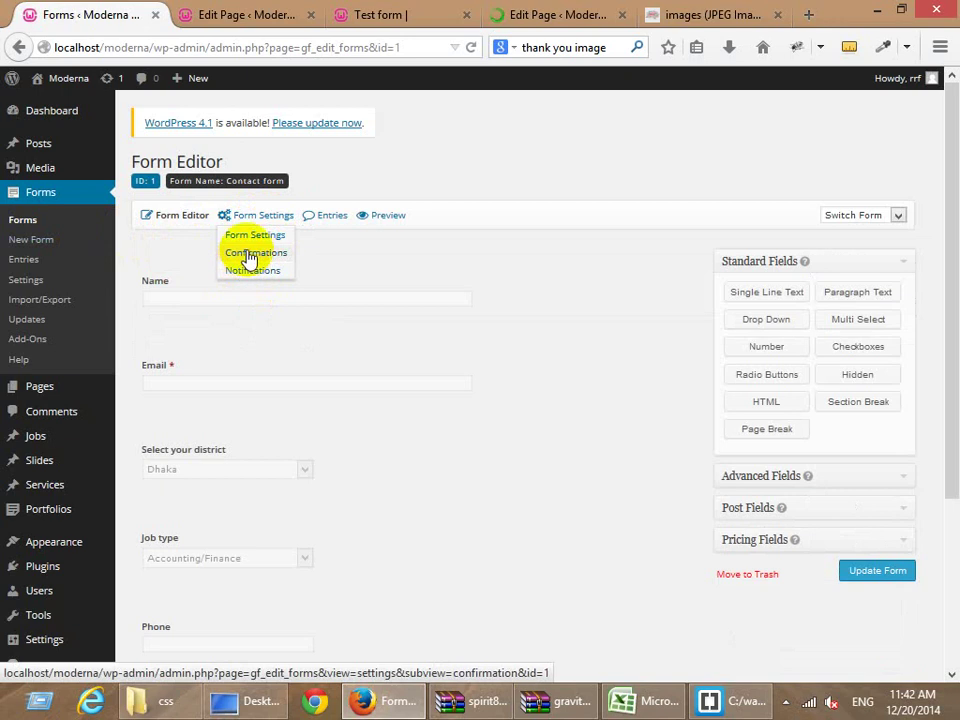
Point the Contact form's Default Confirmation to the Thank you page and save it.
{"action": "left_click", "coordinate": [249, 256]}
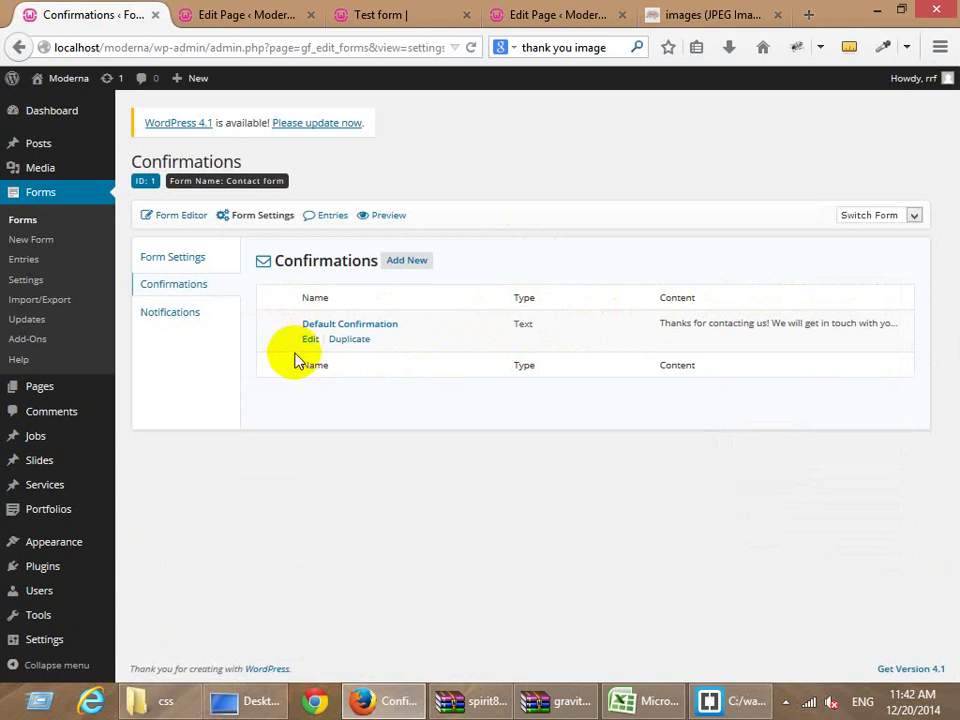
{"action": "left_click", "coordinate": [310, 340]}
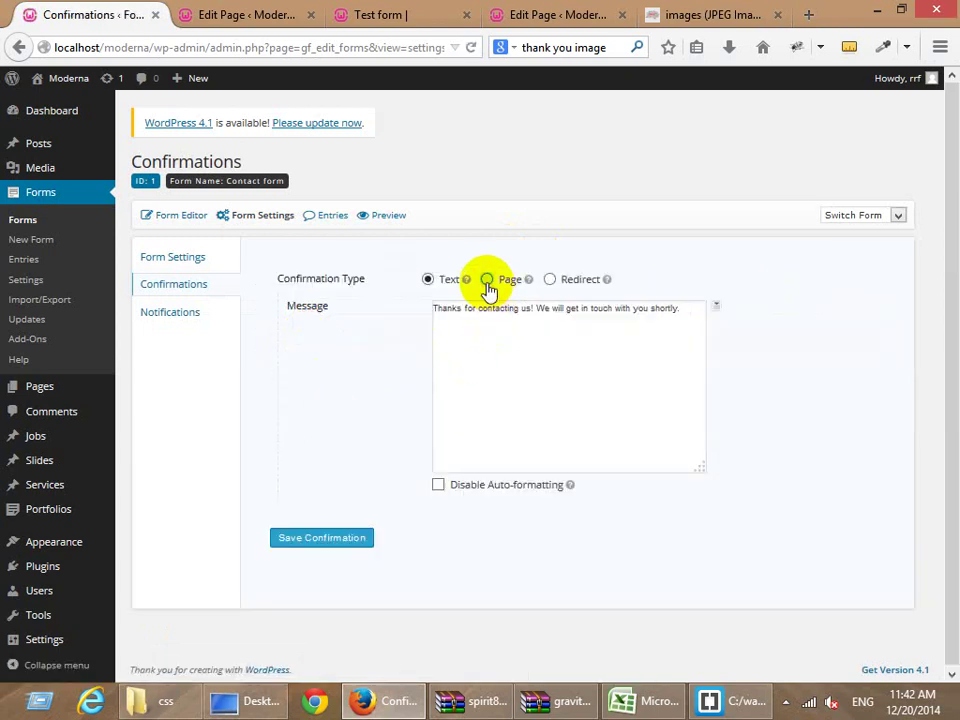
{"action": "left_click", "coordinate": [488, 283]}
{"action": "left_click", "coordinate": [489, 313]}
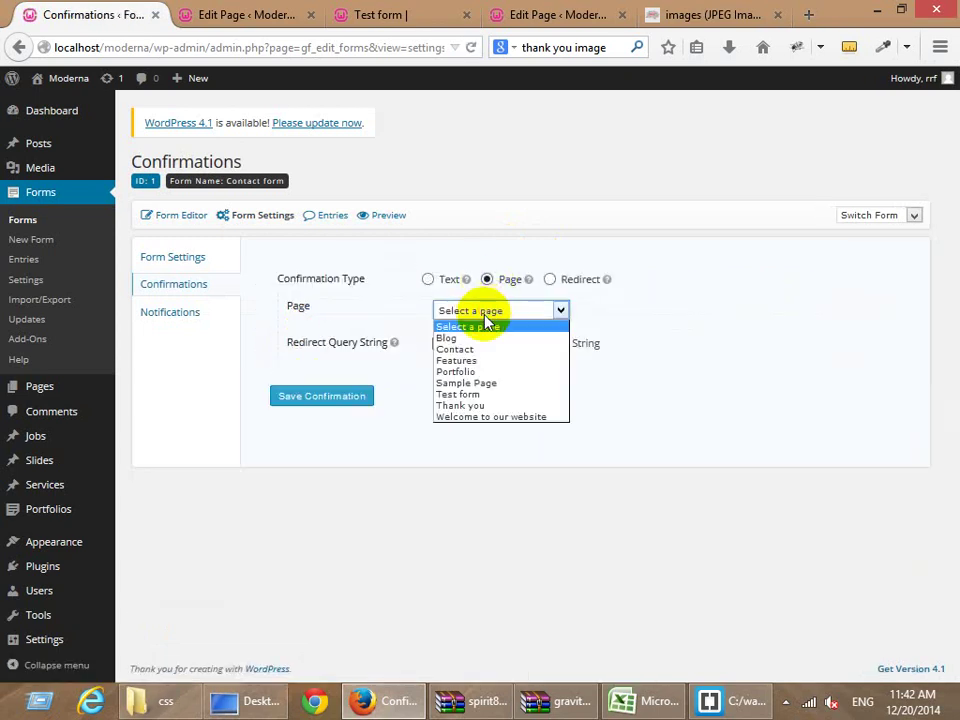
{"action": "left_click", "coordinate": [468, 406]}
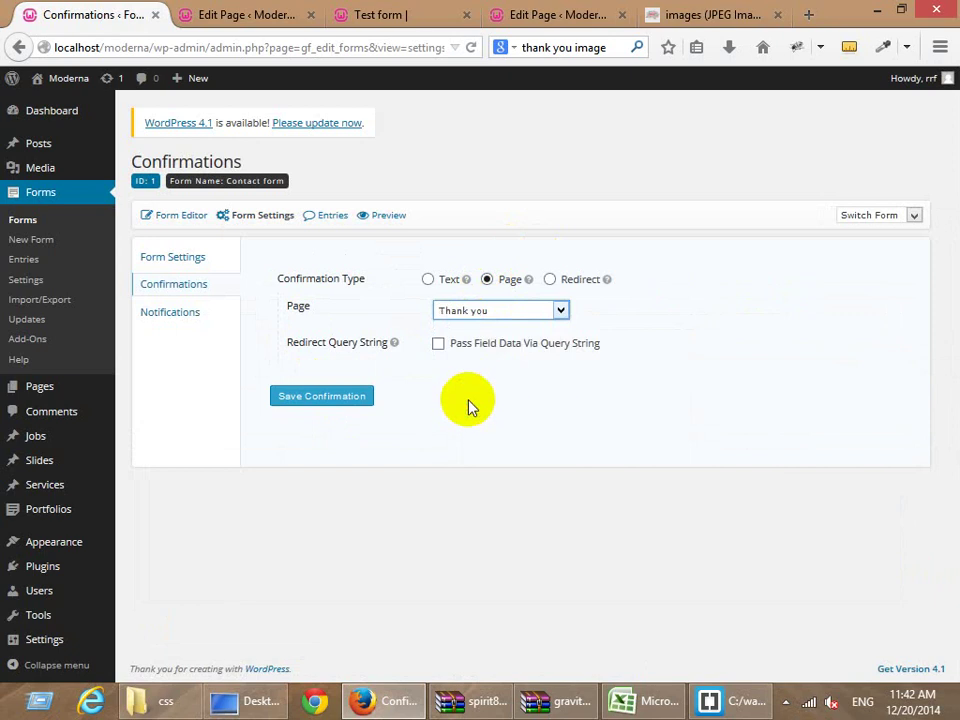
{"action": "left_click", "coordinate": [325, 405]}
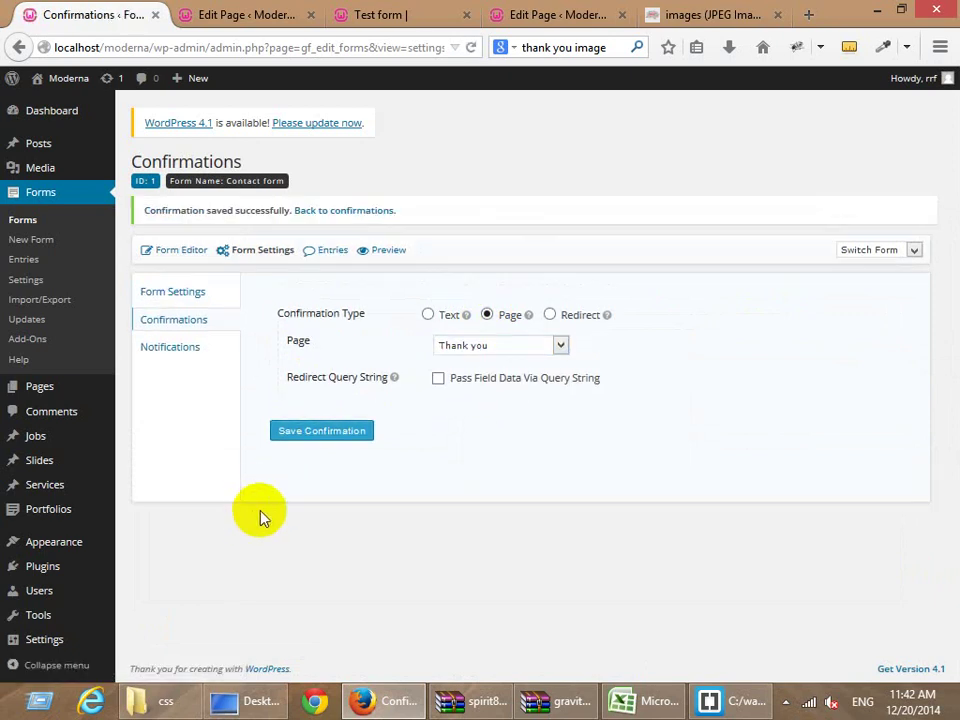
{"action": "left_click", "coordinate": [235, 15]}
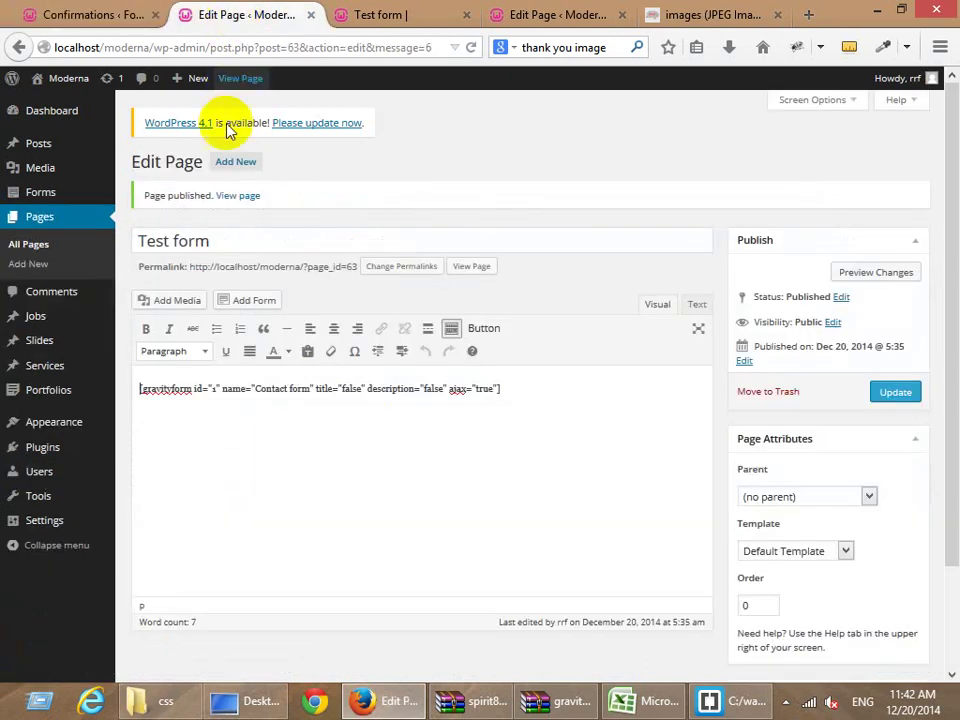
Reload the live Test form and fill Name, Email and district Dhaka from saved entries.
{"action": "left_click", "coordinate": [390, 22]}
{"action": "key", "text": "F5"}
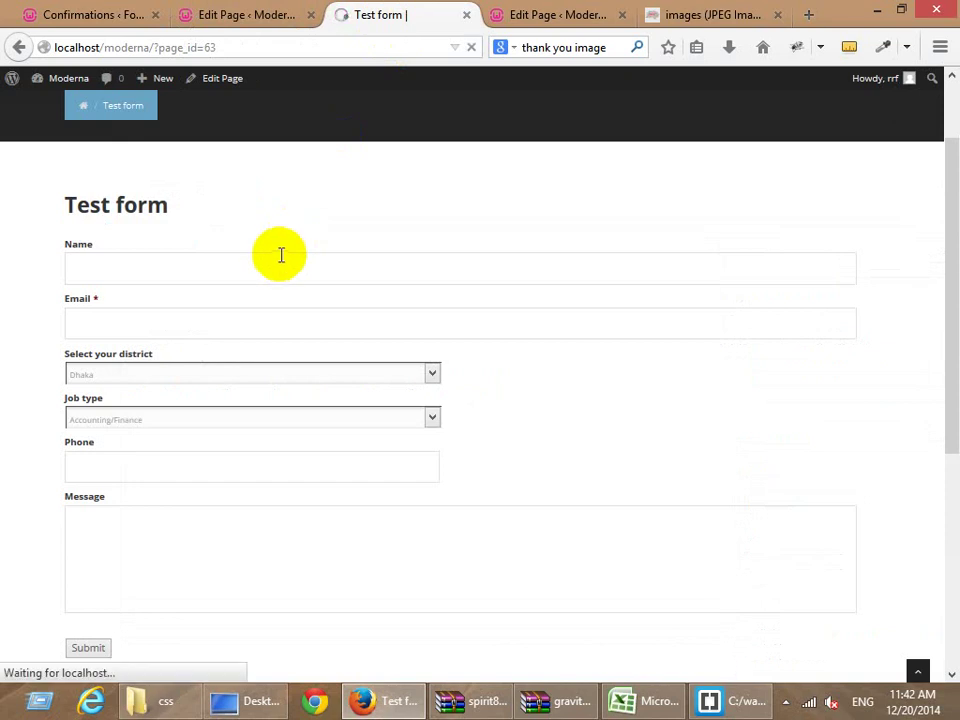
{"action": "left_click", "coordinate": [171, 262]}
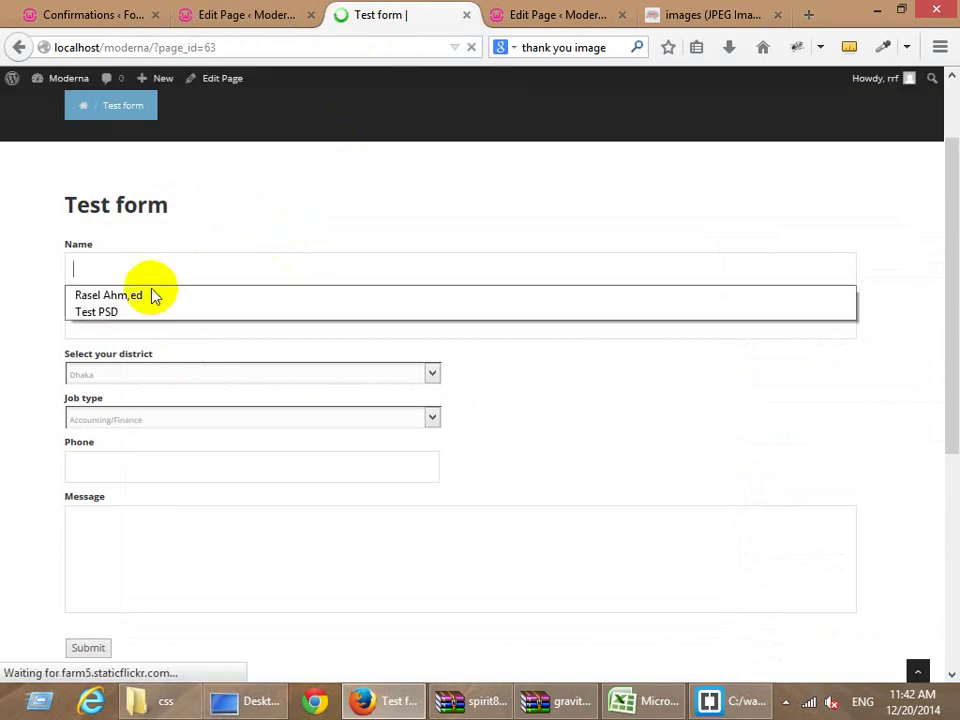
{"action": "left_click", "coordinate": [154, 294]}
{"action": "left_click", "coordinate": [133, 326]}
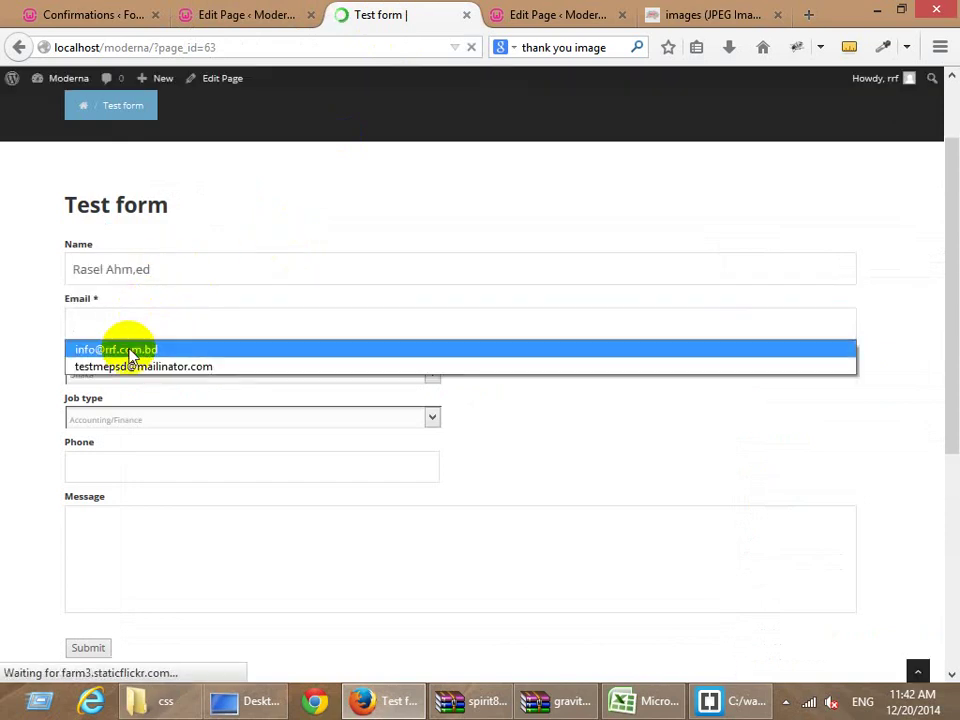
{"action": "left_click", "coordinate": [133, 350]}
{"action": "left_click", "coordinate": [124, 376]}
{"action": "left_click", "coordinate": [125, 392]}
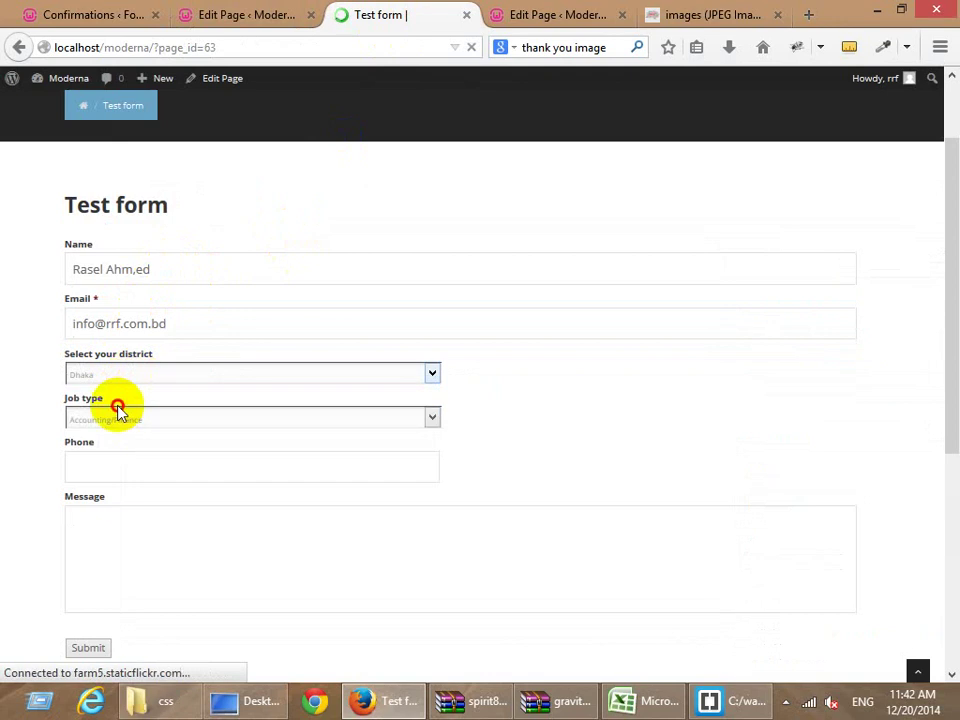
Enter phone 654654654 and message 'test', then submit the entry.
{"action": "left_click", "coordinate": [90, 470]}
{"action": "key", "text": "Down"}
{"action": "type", "text": "654654654"}
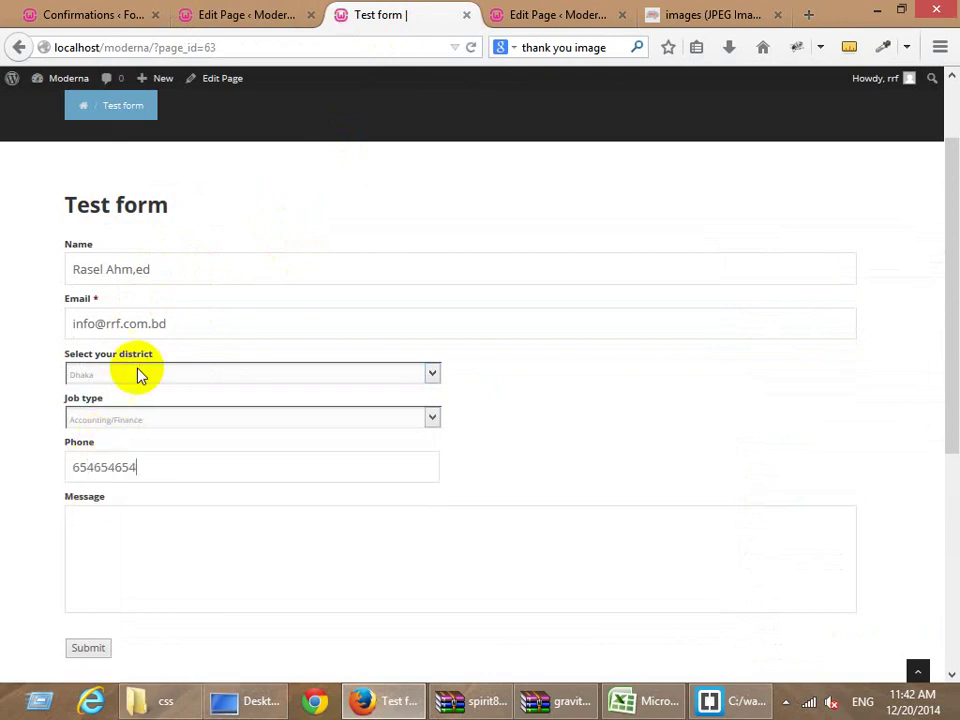
{"action": "left_click", "coordinate": [92, 555]}
{"action": "type", "text": "test"}
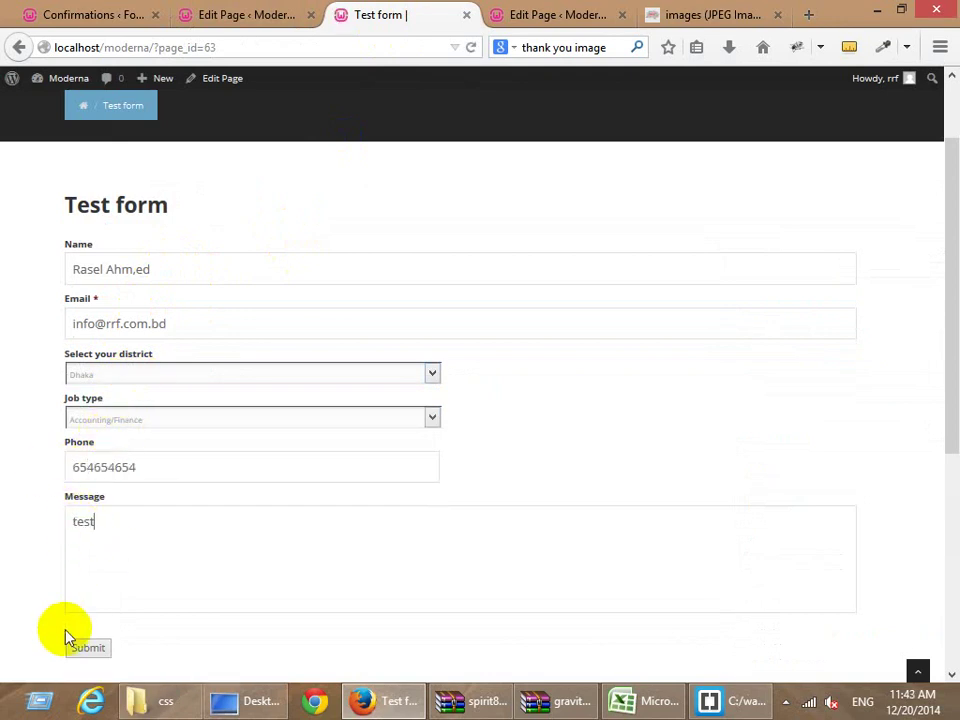
{"action": "left_click", "coordinate": [72, 647]}
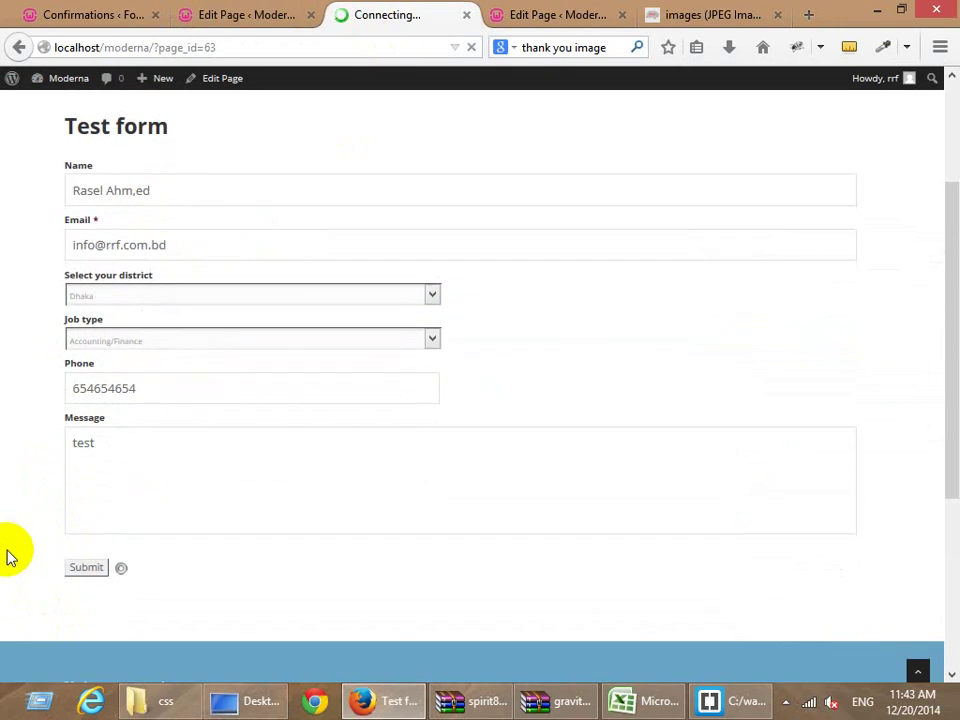
Review the resulting Thank you page, then go back to the Test form page editor.
{"action": "scroll", "coordinate": [40, 515], "scroll_direction": "down", "scroll_amount": 7}
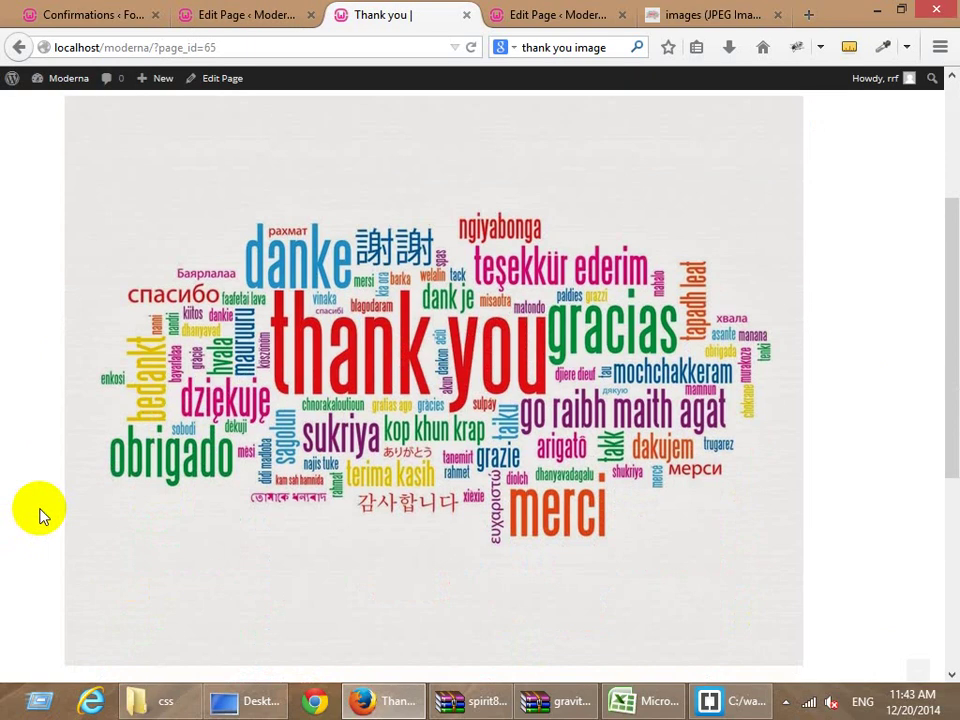
{"action": "scroll", "coordinate": [40, 515], "scroll_direction": "up", "scroll_amount": 6}
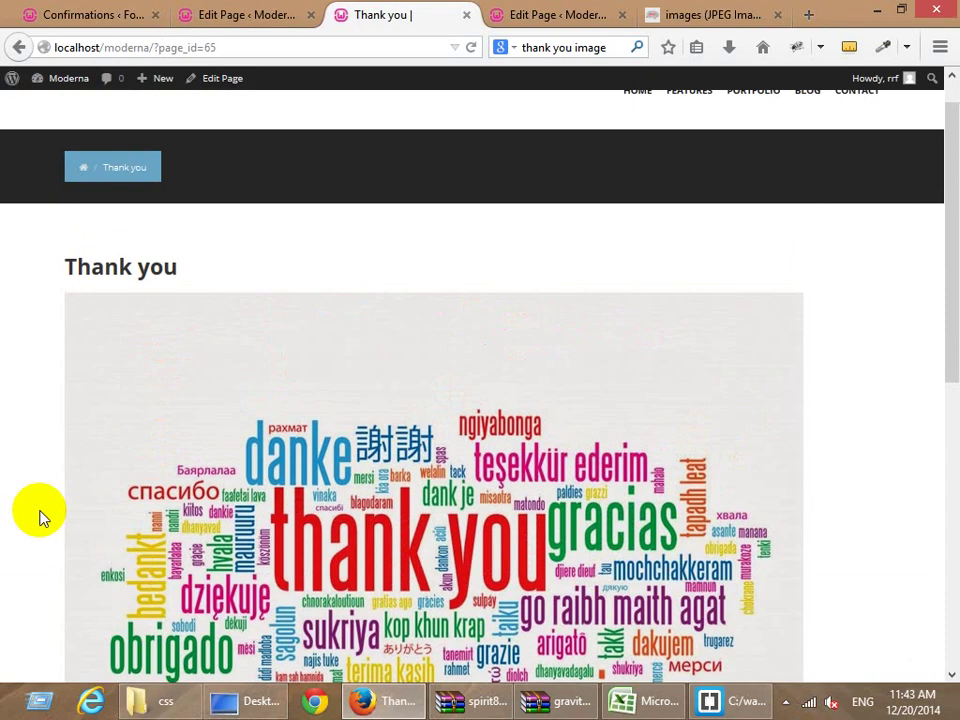
{"action": "scroll", "coordinate": [40, 515], "scroll_direction": "up", "scroll_amount": 1}
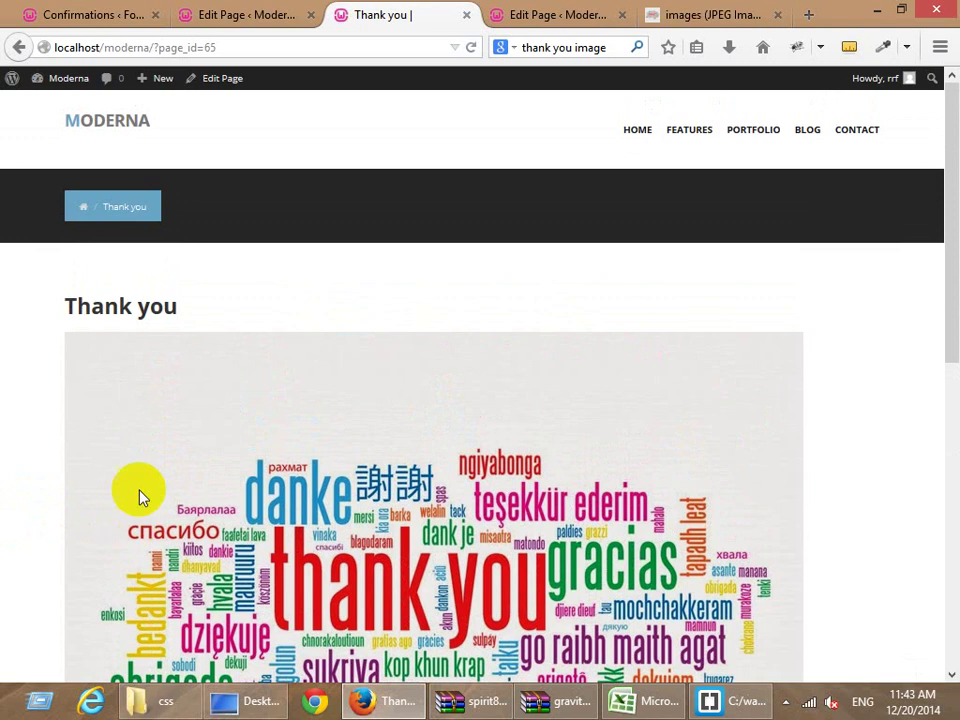
{"action": "scroll", "coordinate": [155, 486], "scroll_direction": "down", "scroll_amount": 10}
{"action": "scroll", "coordinate": [167, 484], "scroll_direction": "up", "scroll_amount": 9}
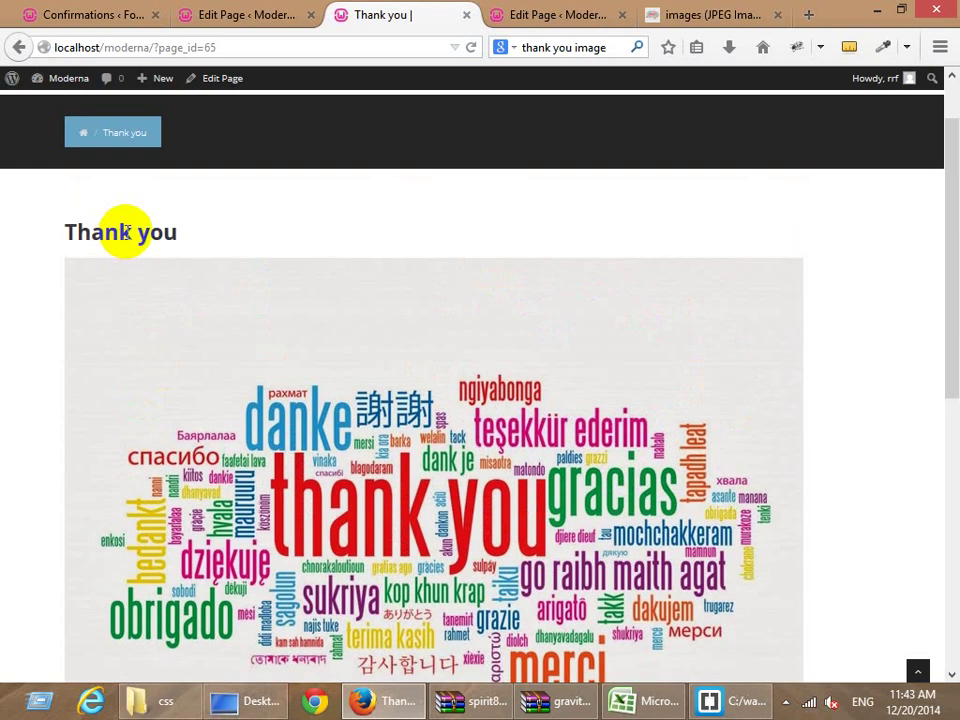
{"action": "left_click", "coordinate": [268, 7]}
{"action": "left_click", "coordinate": [379, 17]}
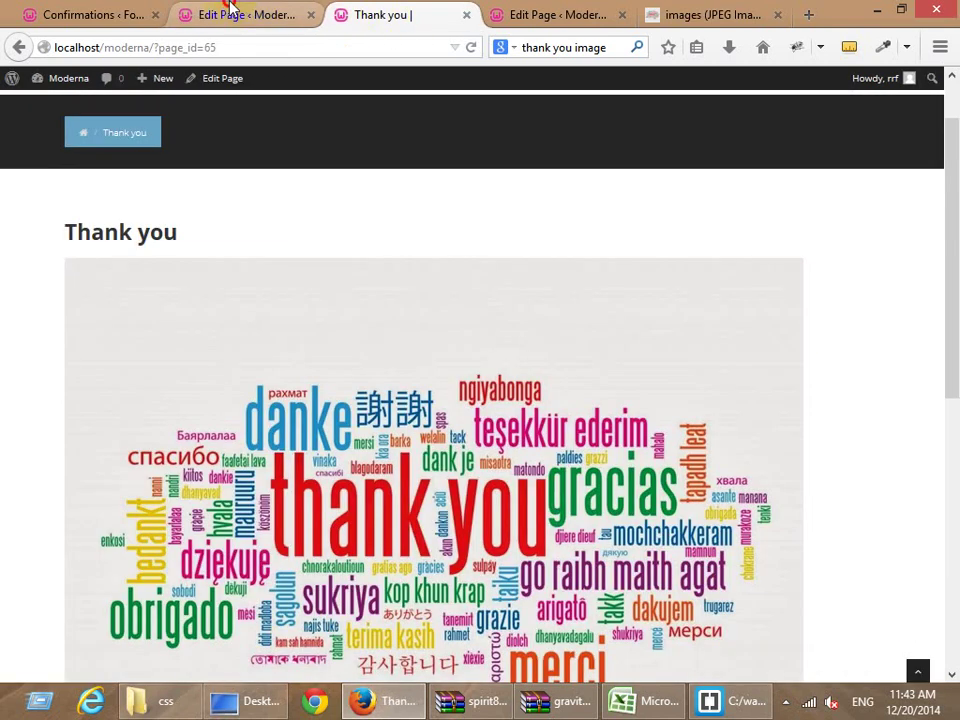
{"action": "left_click", "coordinate": [225, 13]}
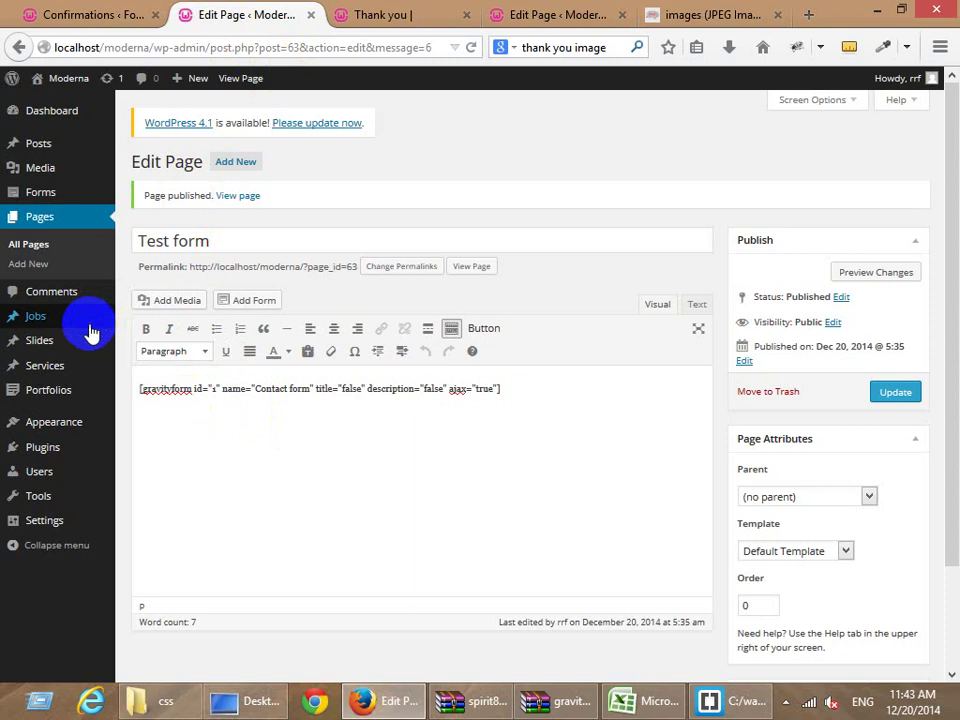
Open the Contact form's Notifications, listing only the Admin Notification, and begin a new notification.
{"action": "mouse_move", "coordinate": [93, 322]}
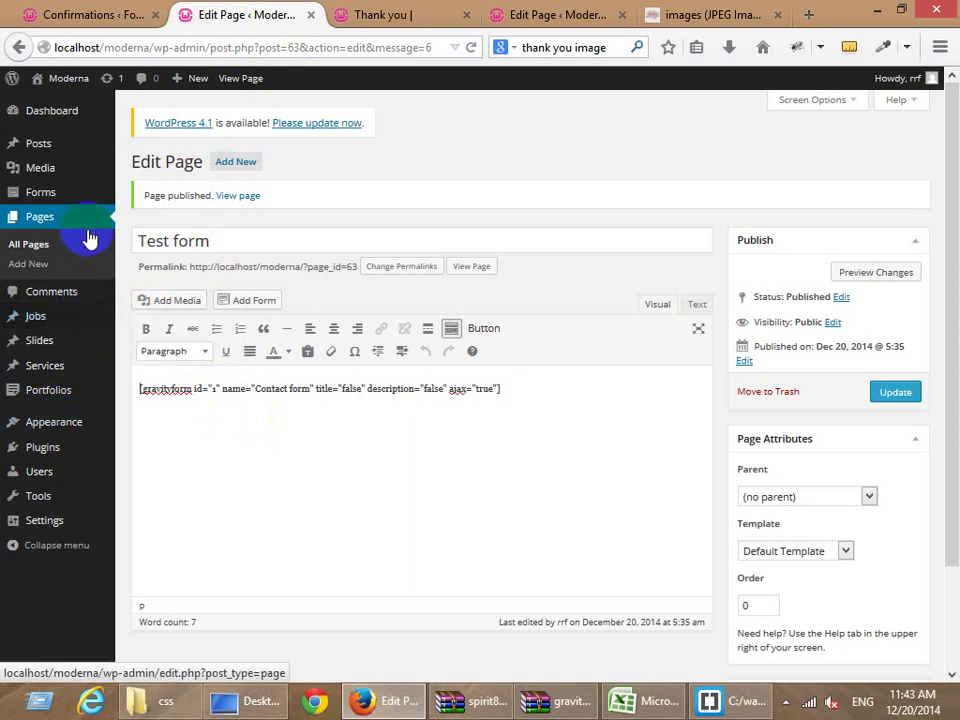
{"action": "left_click", "coordinate": [122, 15]}
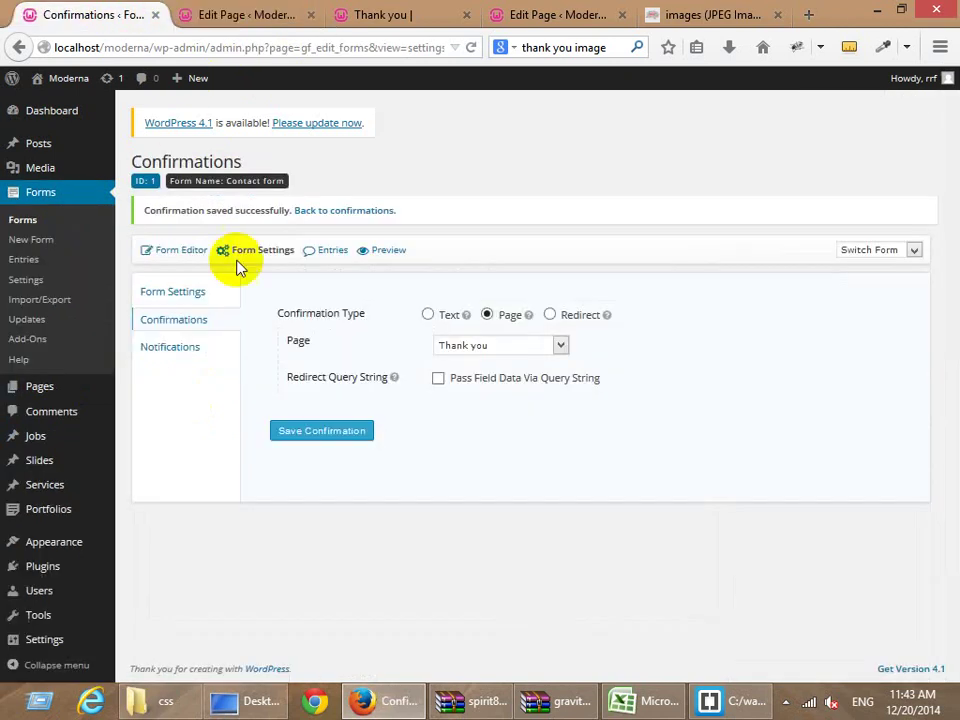
{"action": "mouse_move", "coordinate": [240, 268]}
{"action": "left_click", "coordinate": [252, 304]}
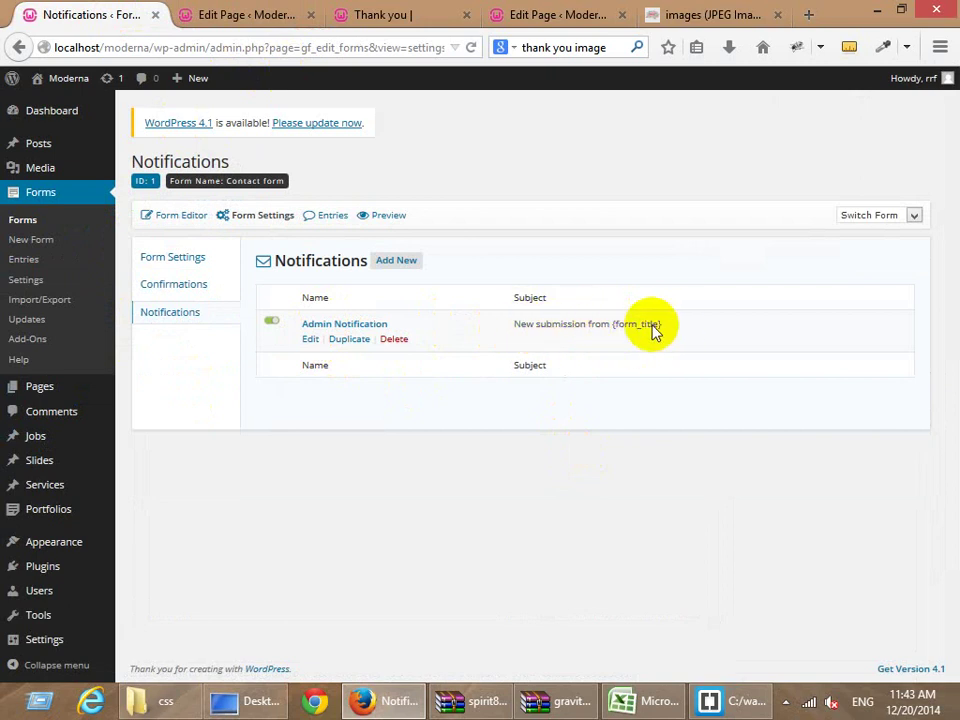
{"action": "left_click", "coordinate": [398, 262]}
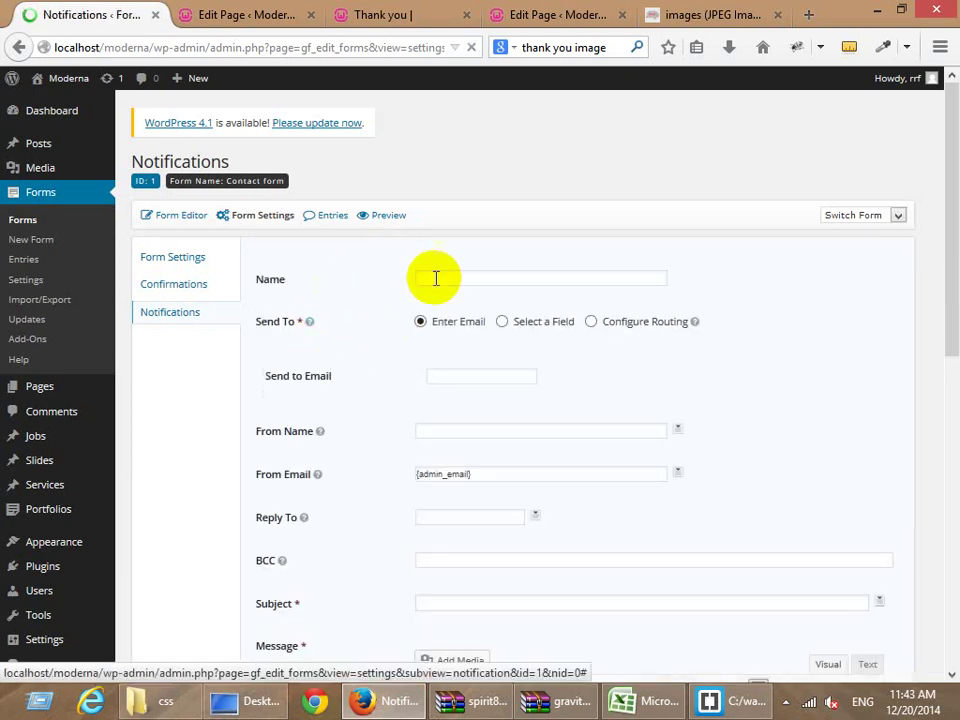
Name the notification 'User notification' and send it to the submitted Email field.
{"action": "left_click", "coordinate": [436, 278]}
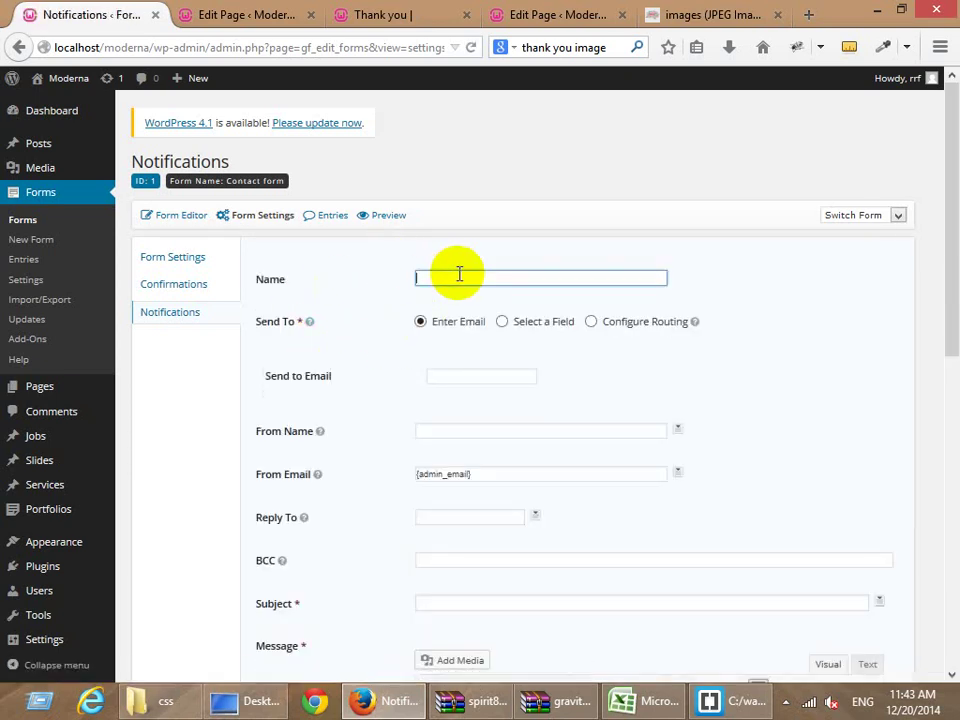
{"action": "type", "text": "User notification"}
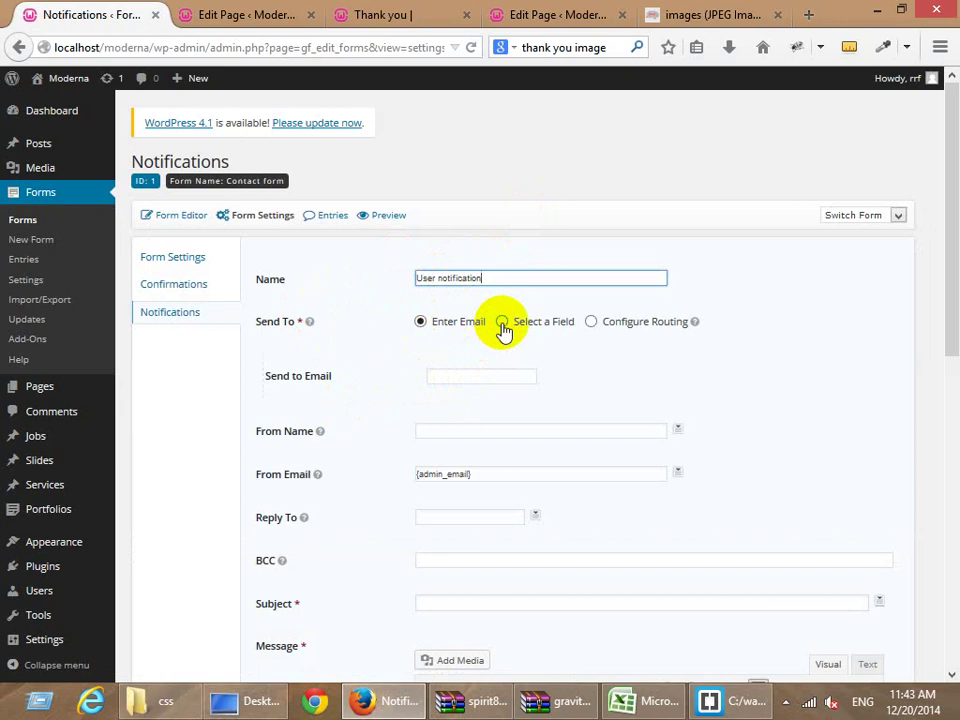
{"action": "left_click", "coordinate": [502, 322]}
{"action": "left_click", "coordinate": [481, 379]}
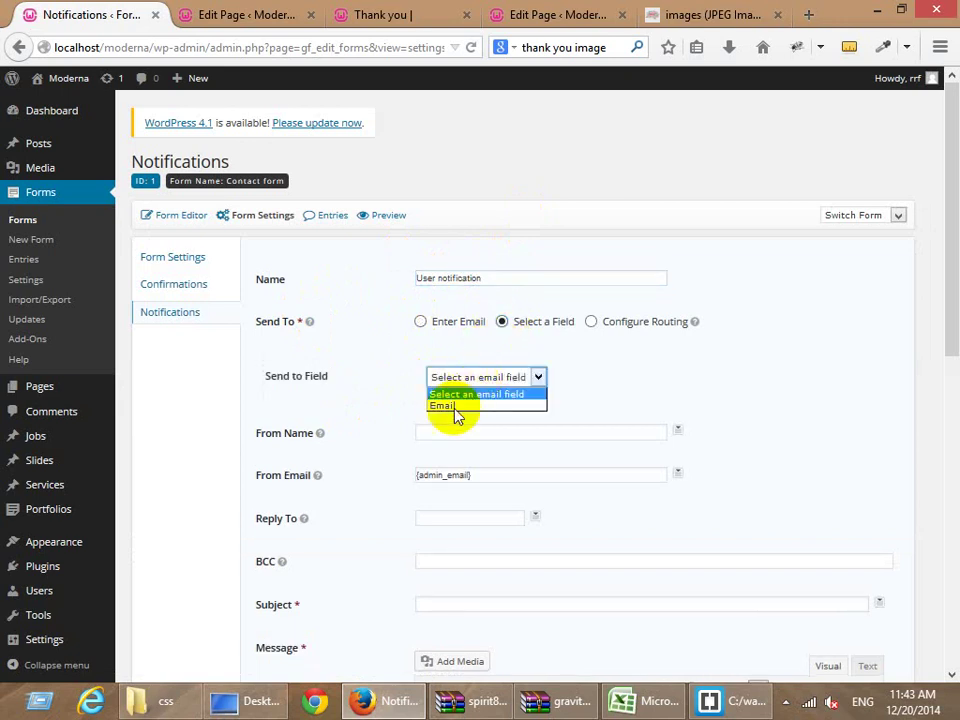
{"action": "left_click", "coordinate": [447, 408]}
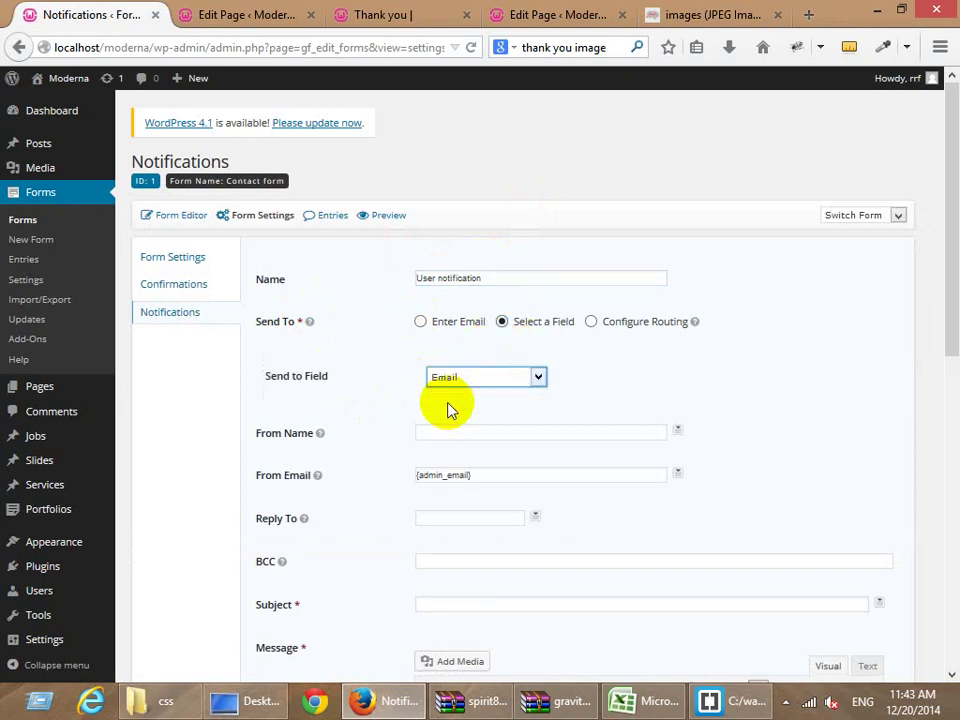
Set the From Name to Moderna, keeping {admin_email} as the sender address.
{"action": "left_click", "coordinate": [437, 435]}
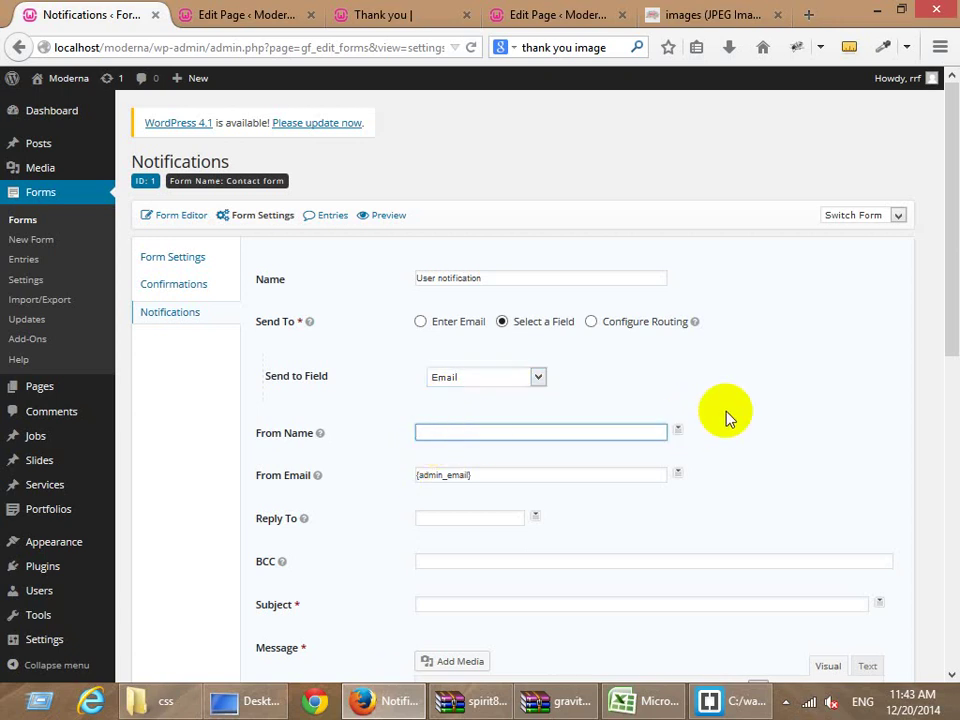
{"action": "scroll", "coordinate": [727, 418], "scroll_direction": "down", "scroll_amount": 2}
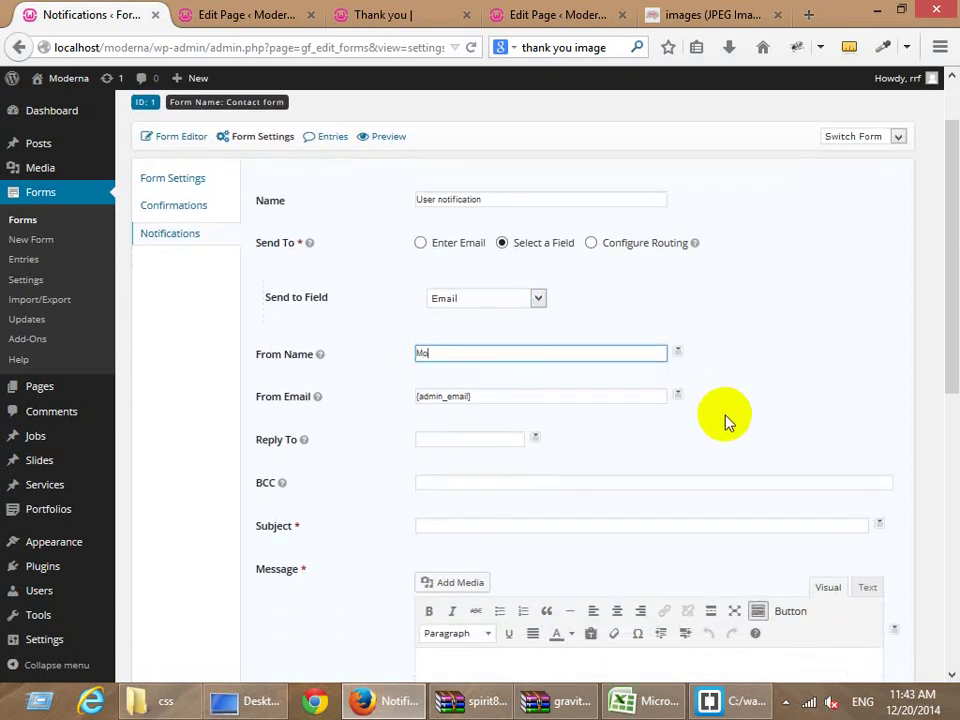
{"action": "type", "text": "Moderna team"}
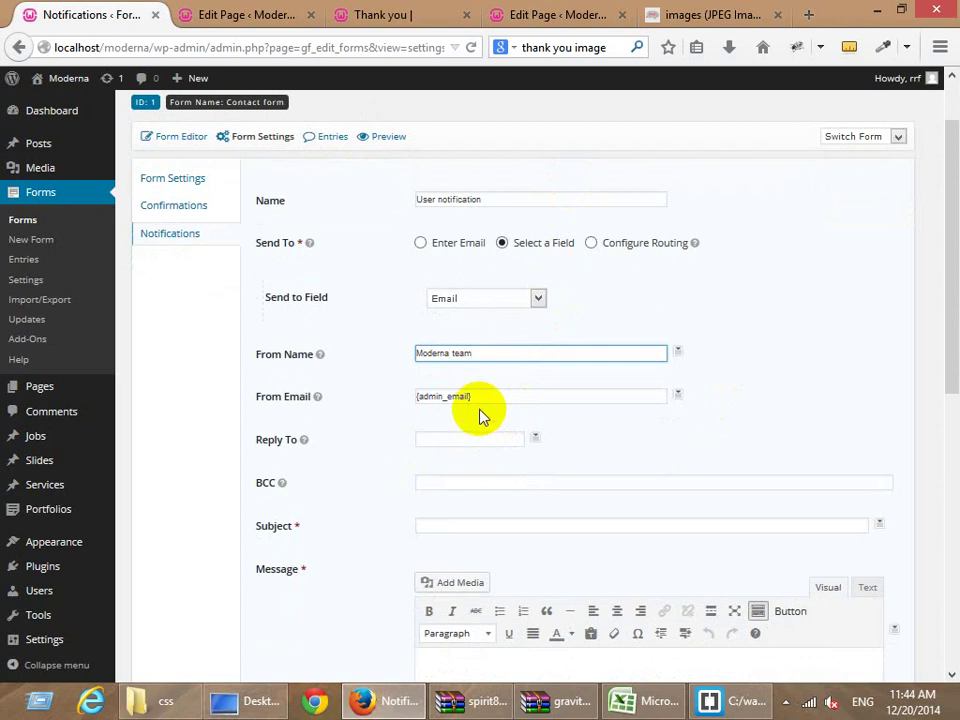
{"action": "left_click", "coordinate": [282, 406]}
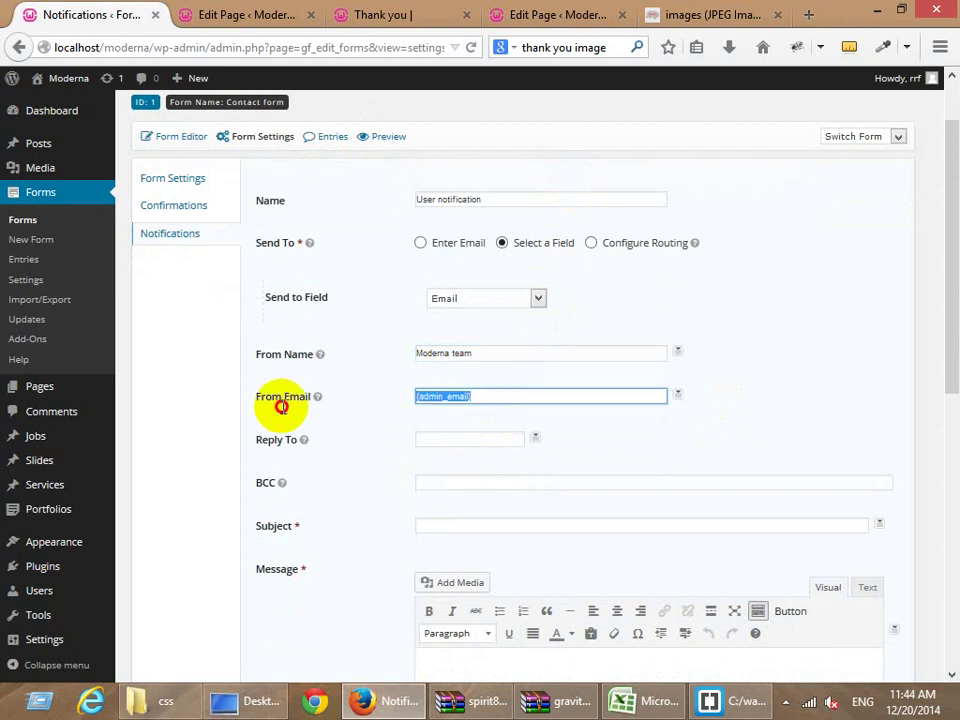
{"action": "left_click", "coordinate": [482, 397]}
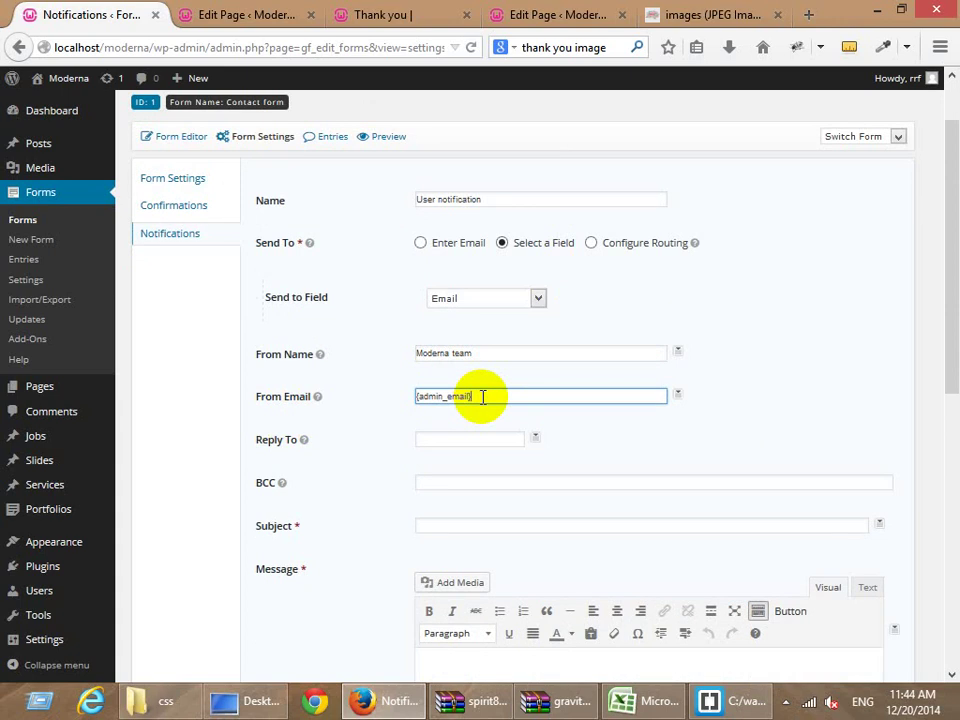
{"action": "left_click", "coordinate": [678, 394]}
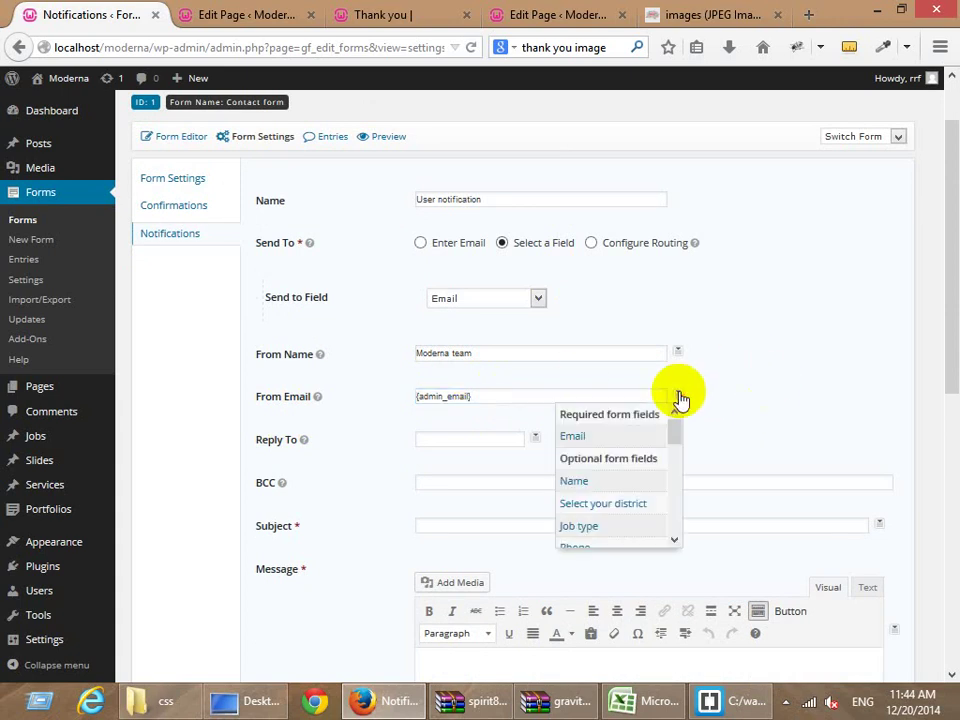
{"action": "scroll", "coordinate": [624, 492], "scroll_direction": "down", "scroll_amount": 6}
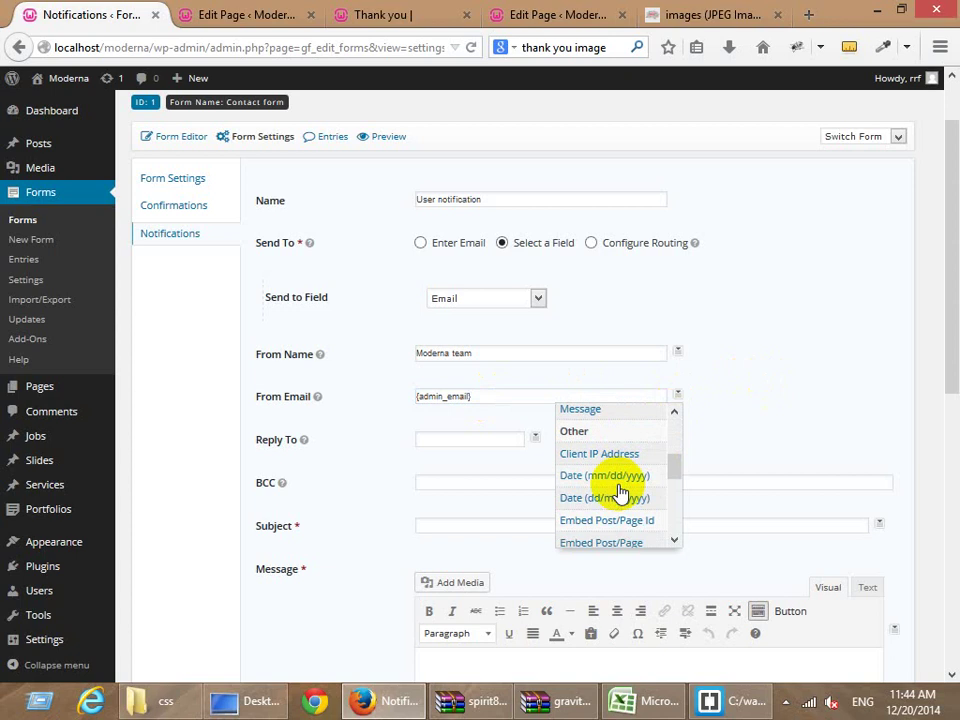
{"action": "scroll", "coordinate": [620, 492], "scroll_direction": "up", "scroll_amount": 10}
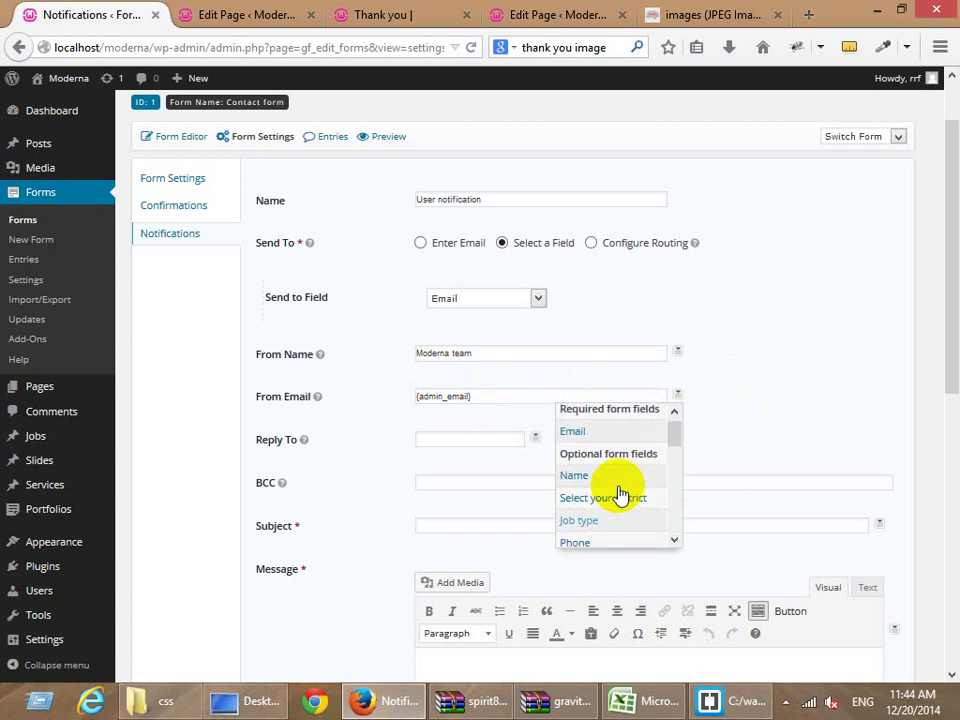
{"action": "left_click", "coordinate": [800, 375]}
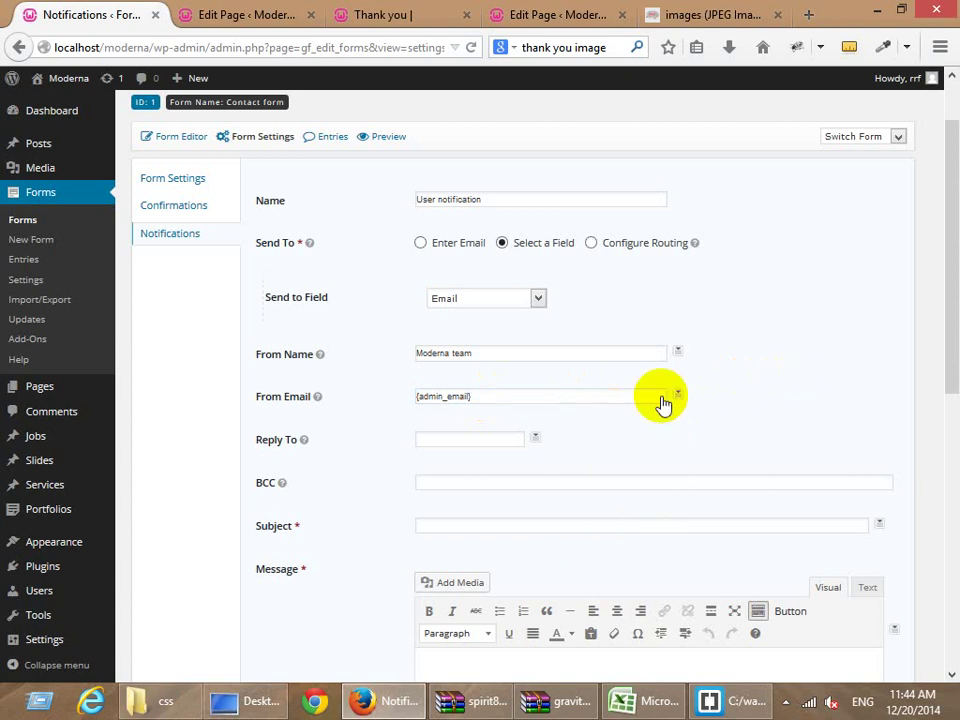
{"action": "left_click", "coordinate": [504, 394]}
Leave reply-to and BCC empty and enter the subject 'Thanks for submitting your inforamtion'.
{"action": "left_click", "coordinate": [467, 437]}
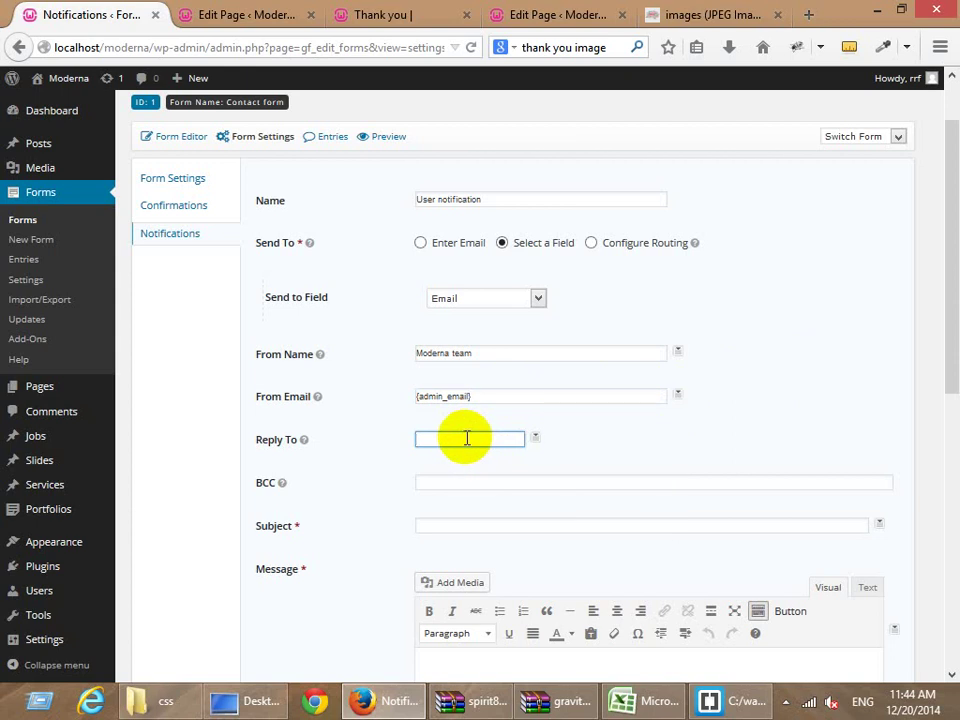
{"action": "left_click", "coordinate": [480, 443]}
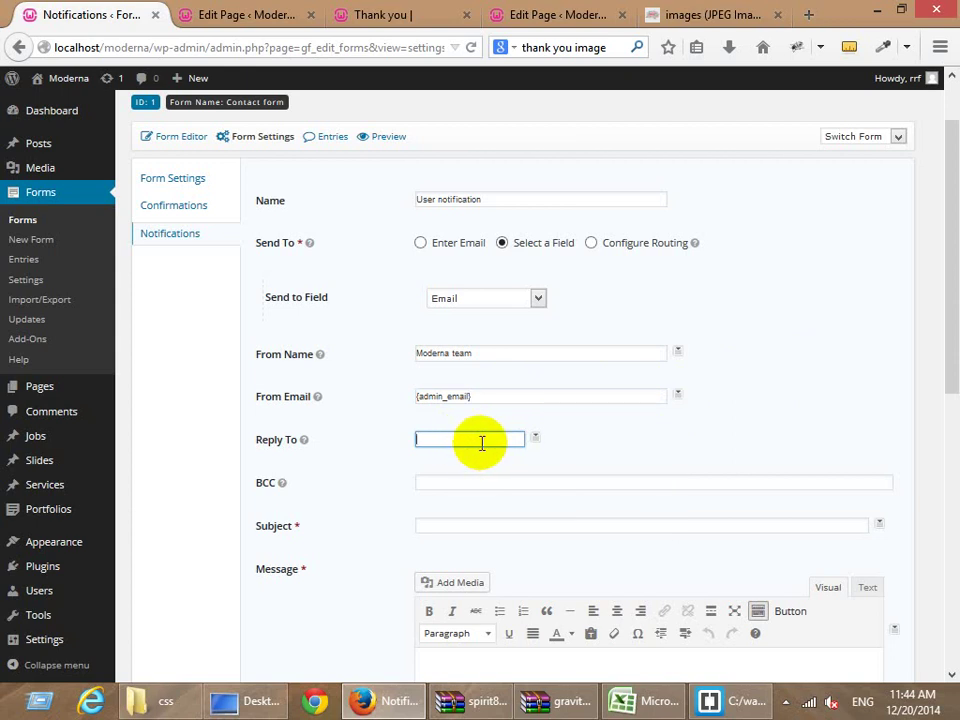
{"action": "scroll", "coordinate": [470, 430], "scroll_direction": "down", "scroll_amount": 3}
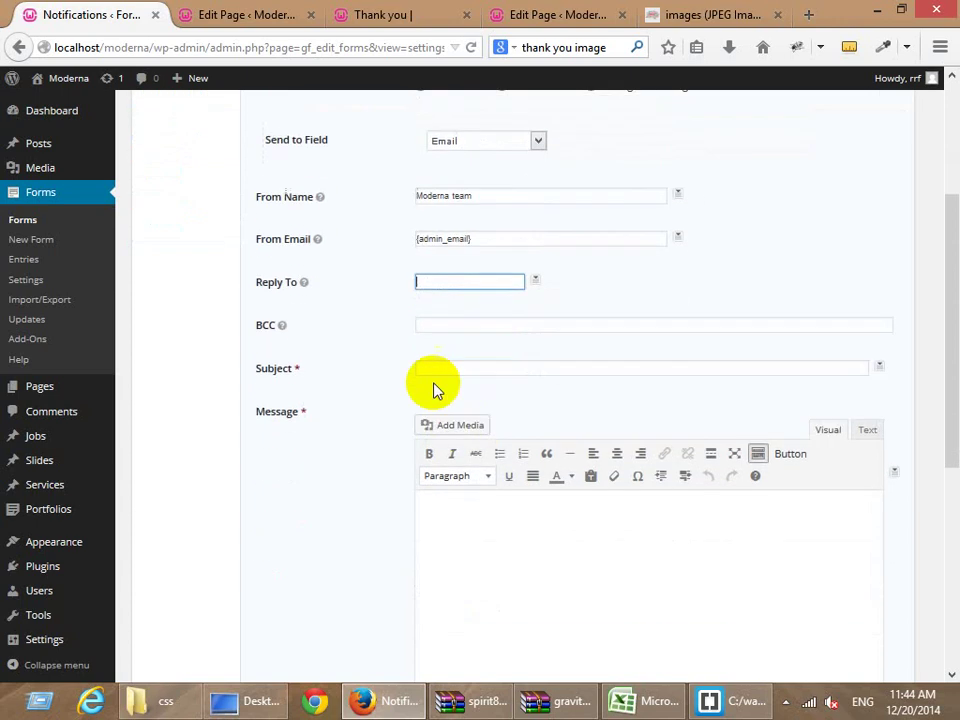
{"action": "left_click", "coordinate": [438, 324]}
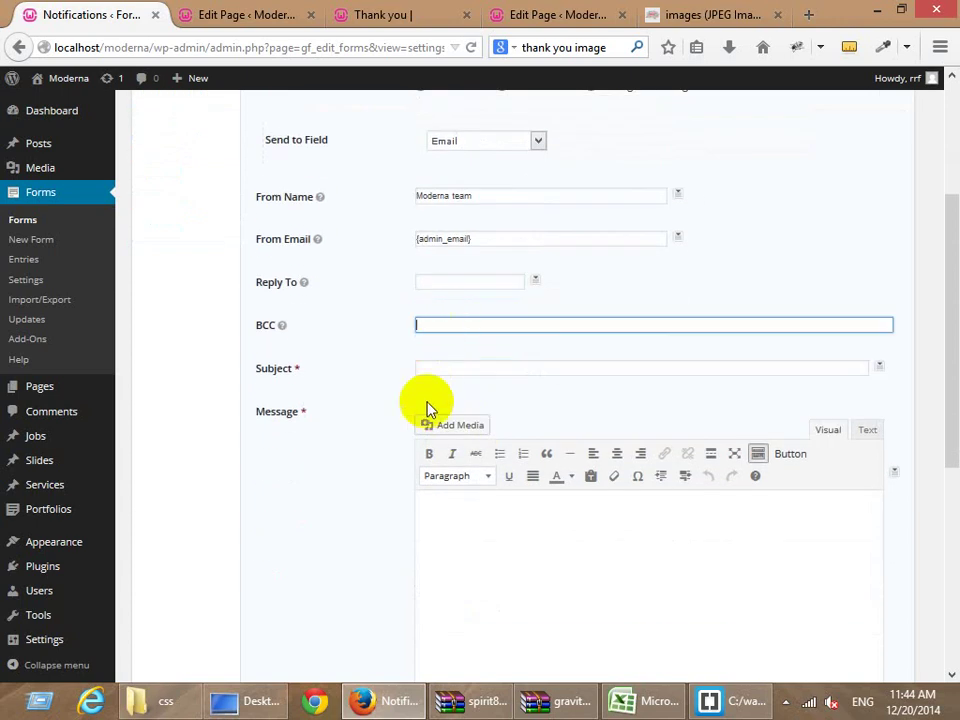
{"action": "left_click", "coordinate": [483, 370]}
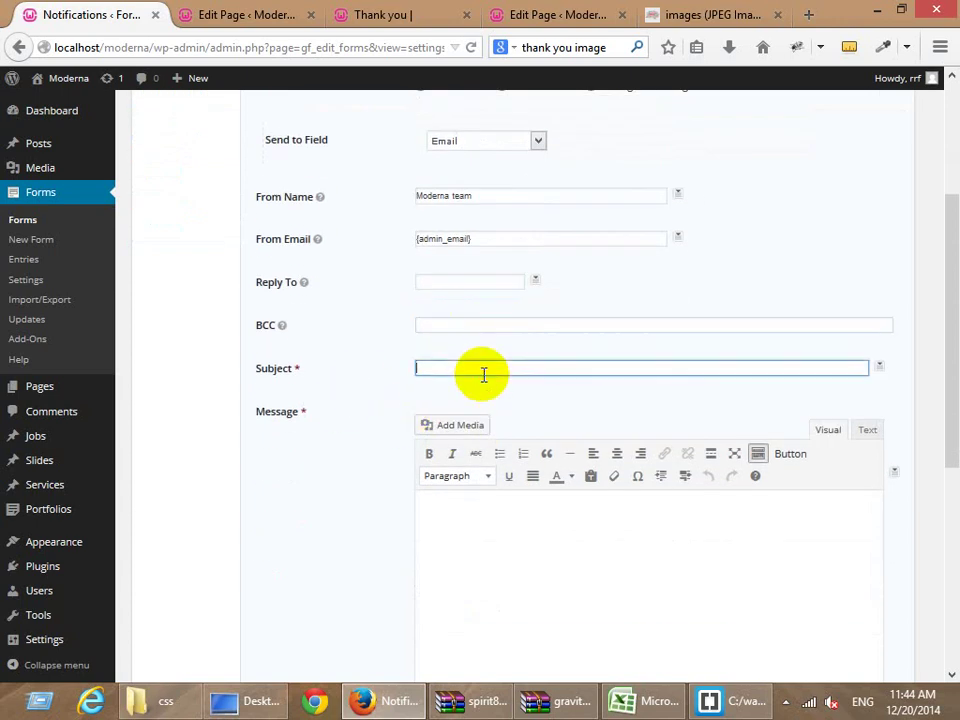
{"action": "type", "text": "Thanks for submitting your inforamt"}
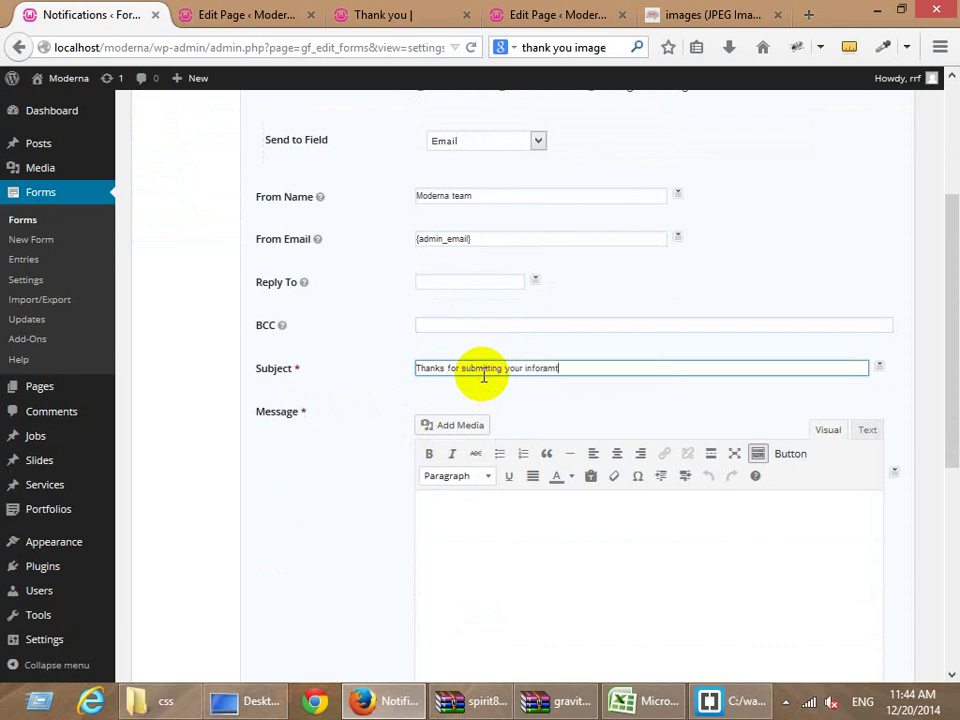
{"action": "type", "text": "ion"}
Append '- Moderna team' to the subject and begin the message with 'Dear,'.
{"action": "left_click", "coordinate": [489, 579]}
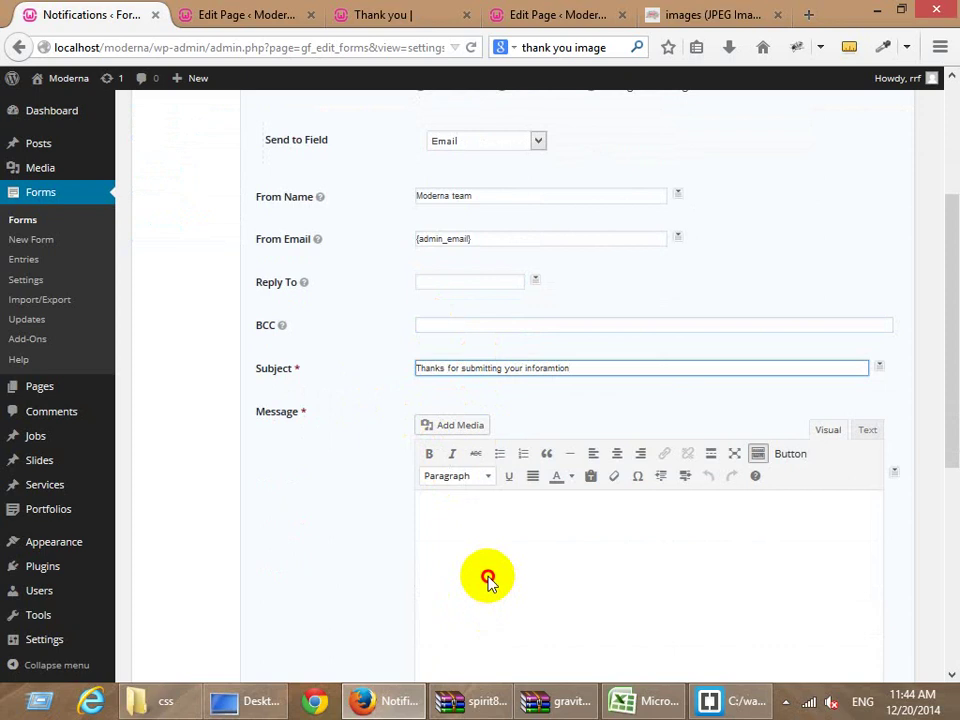
{"action": "scroll", "coordinate": [502, 573], "scroll_direction": "down", "scroll_amount": 5}
{"action": "scroll", "coordinate": [446, 371], "scroll_direction": "up", "scroll_amount": 3}
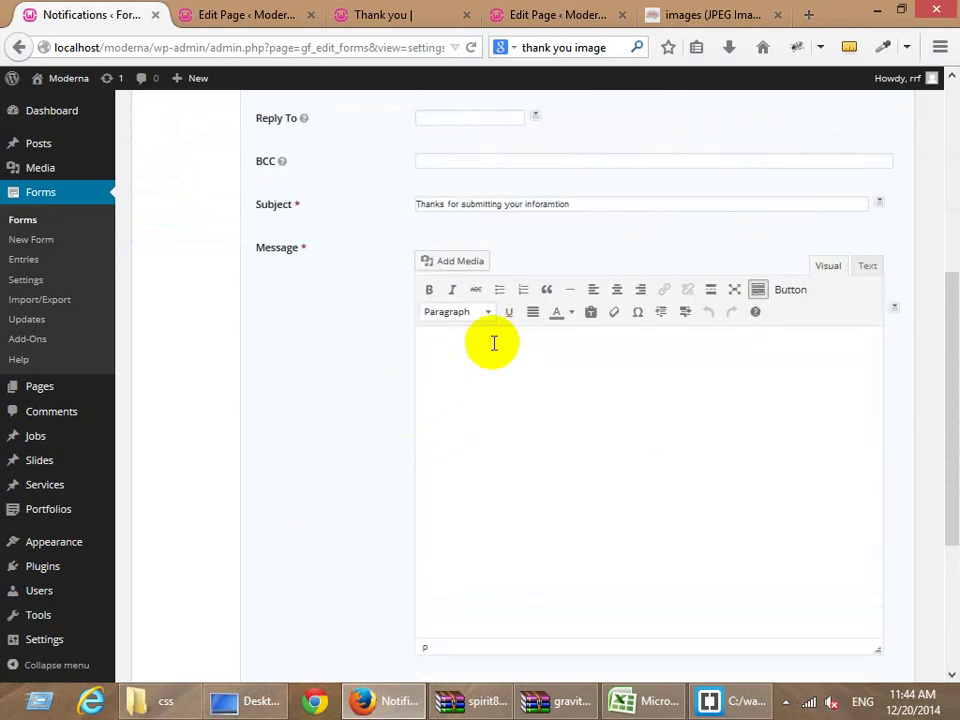
{"action": "left_click", "coordinate": [594, 211]}
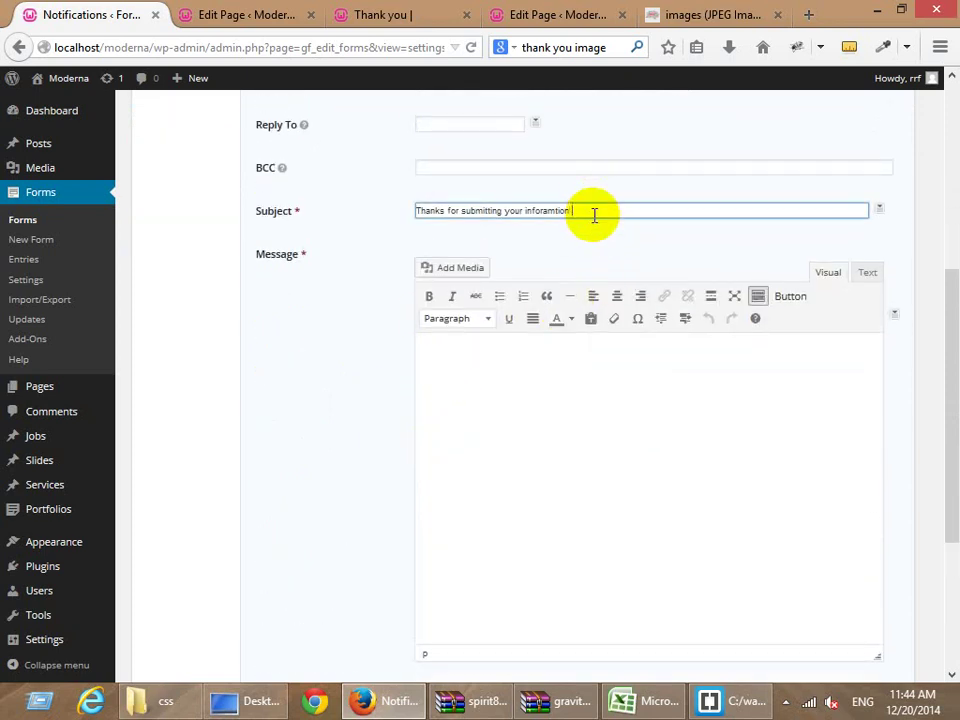
{"action": "type", "text": "- Moderna team"}
{"action": "left_click", "coordinate": [519, 418]}
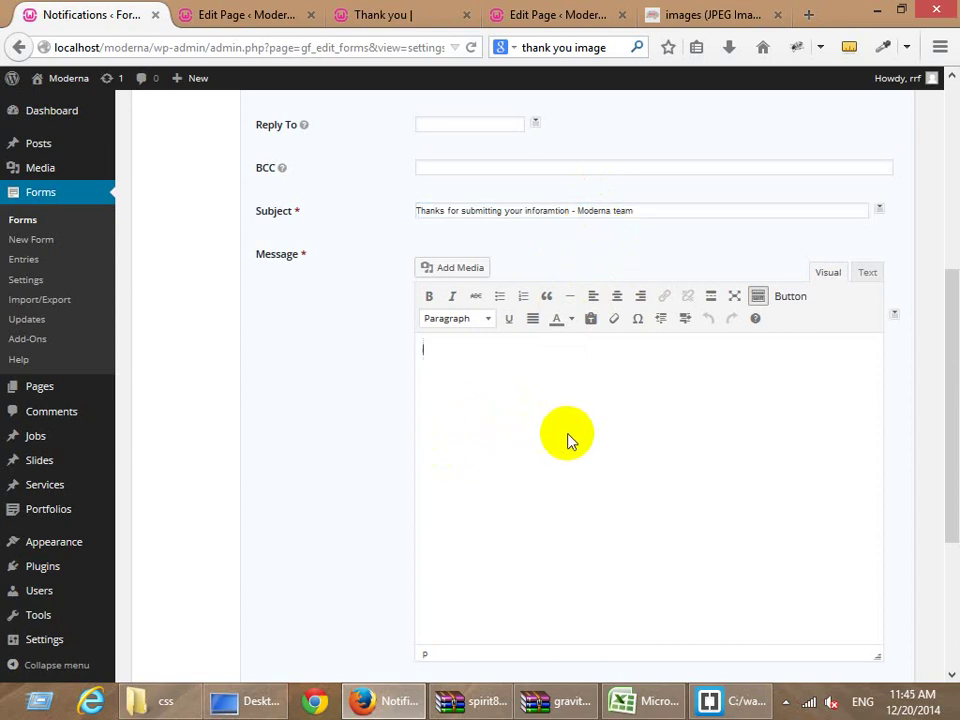
{"action": "type", "text": "Dear,"}
{"action": "left_click", "coordinate": [895, 316]}
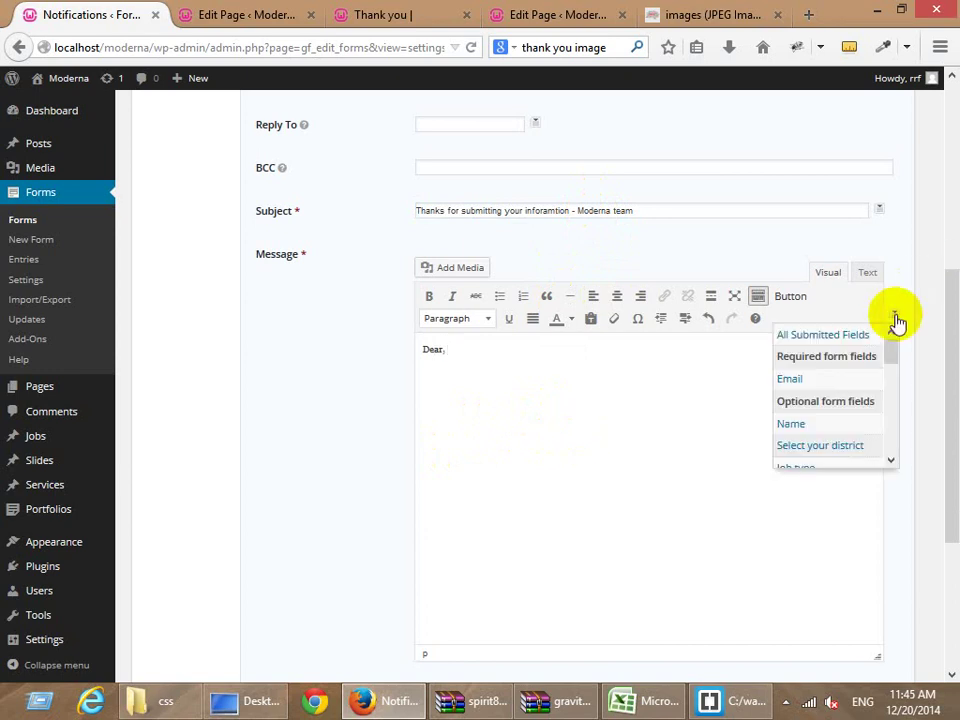
Insert {Name:1} after 'Dear,' and type the thanks-for-your-information sentence.
{"action": "left_click", "coordinate": [811, 425]}
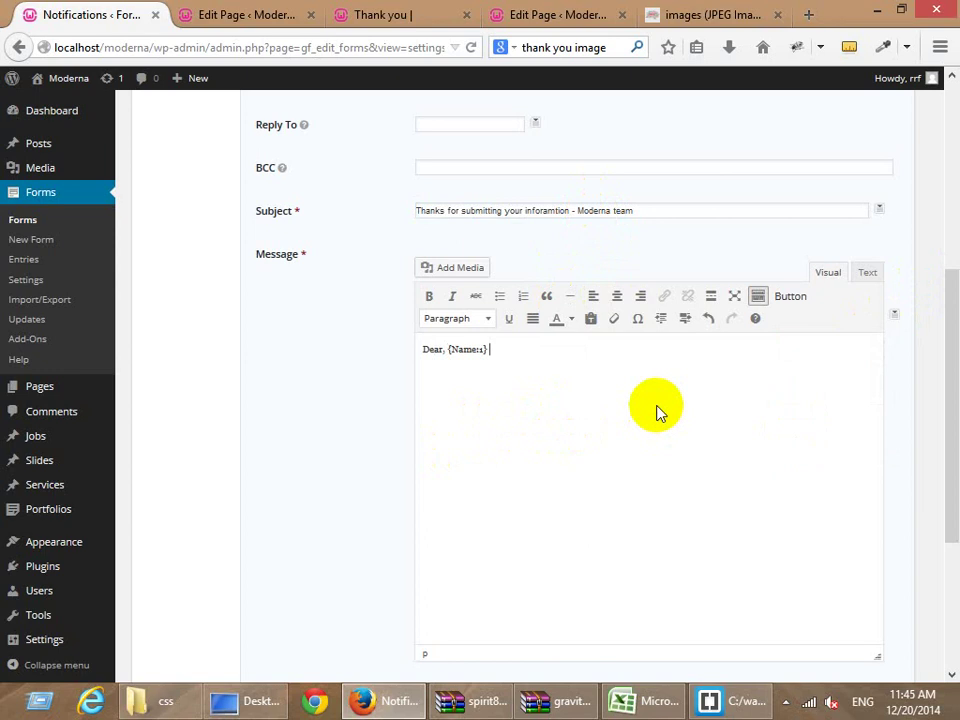
{"action": "type", "text": "Thanks for your informati"}
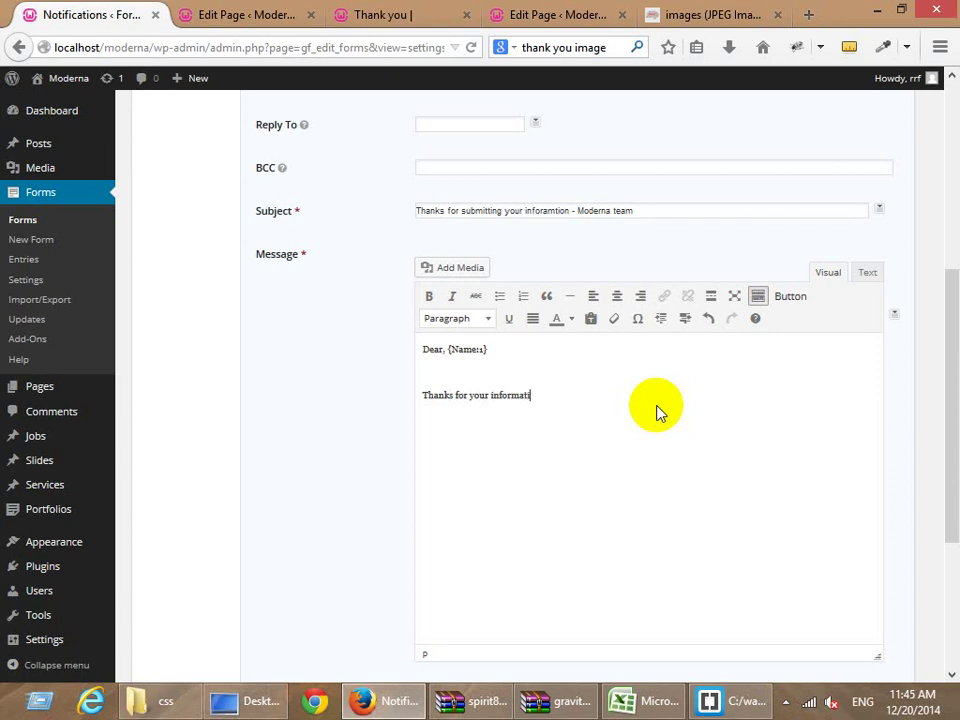
{"action": "type", "text": "on. We are really have to know you are form"}
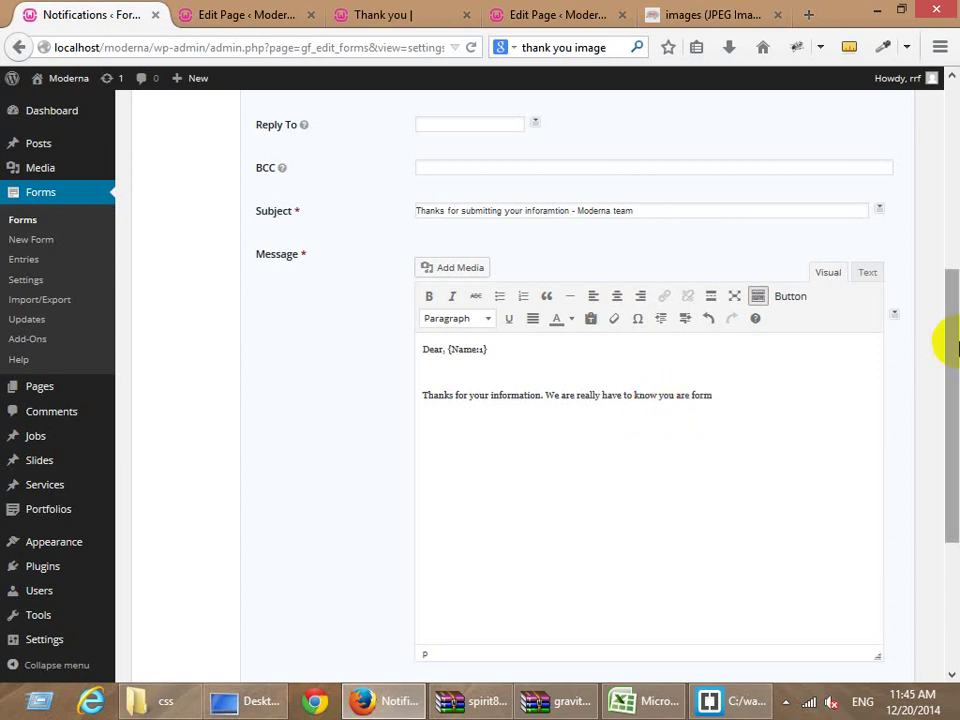
Insert the {Select your district:3} tag, finish the sentence, and start a 'Your product ID is:' line.
{"action": "left_click", "coordinate": [894, 314]}
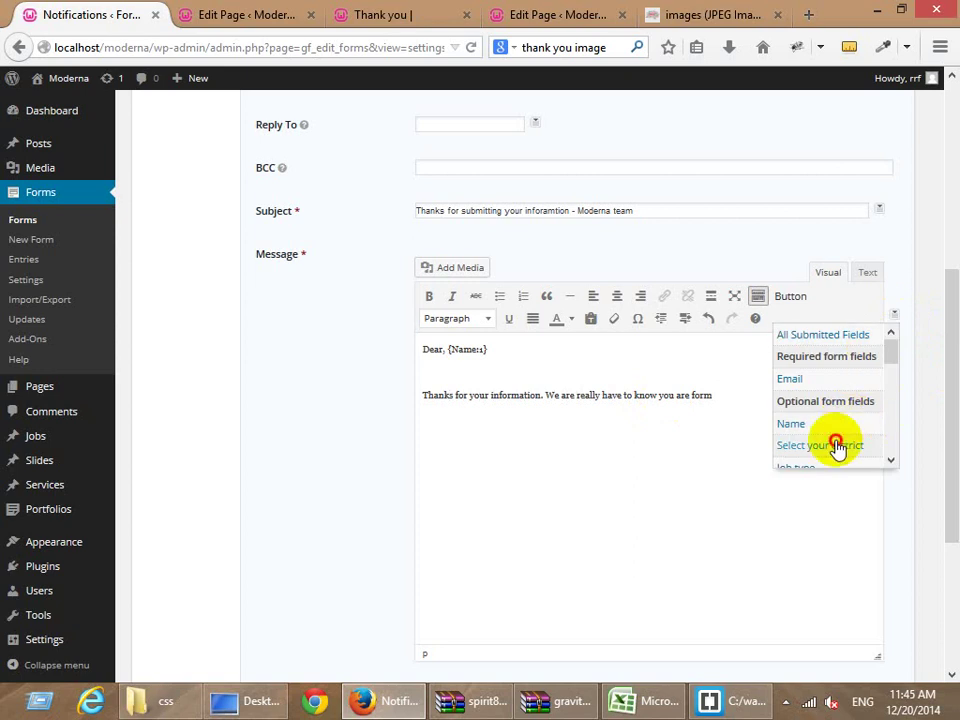
{"action": "left_click", "coordinate": [836, 445]}
{"action": "type", "text": "st"}
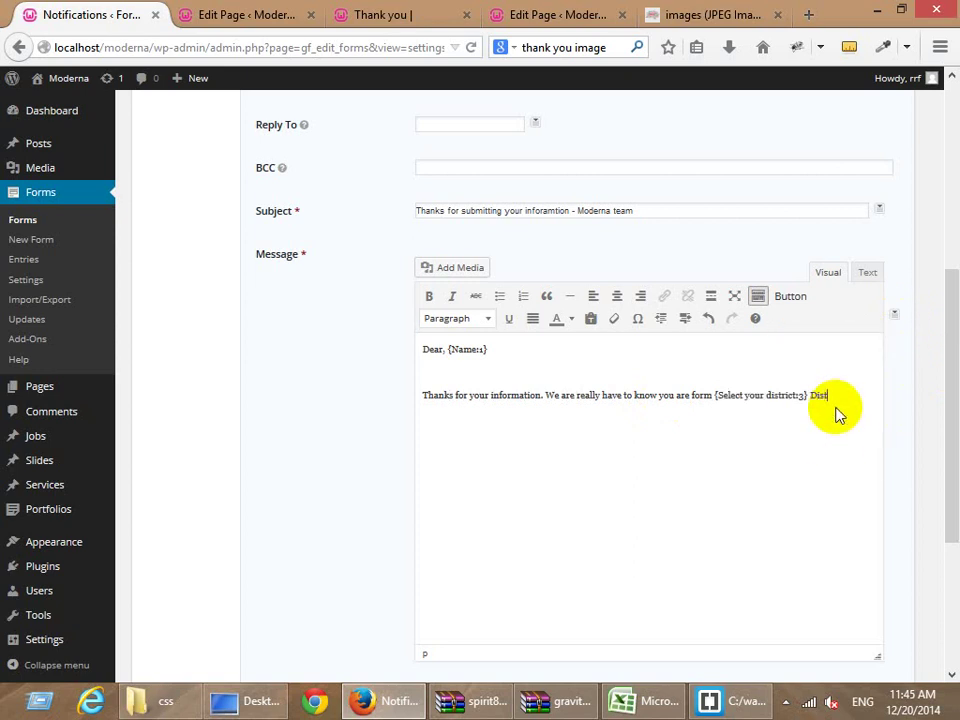
{"action": "type", "text": "rict. I am form there too."}
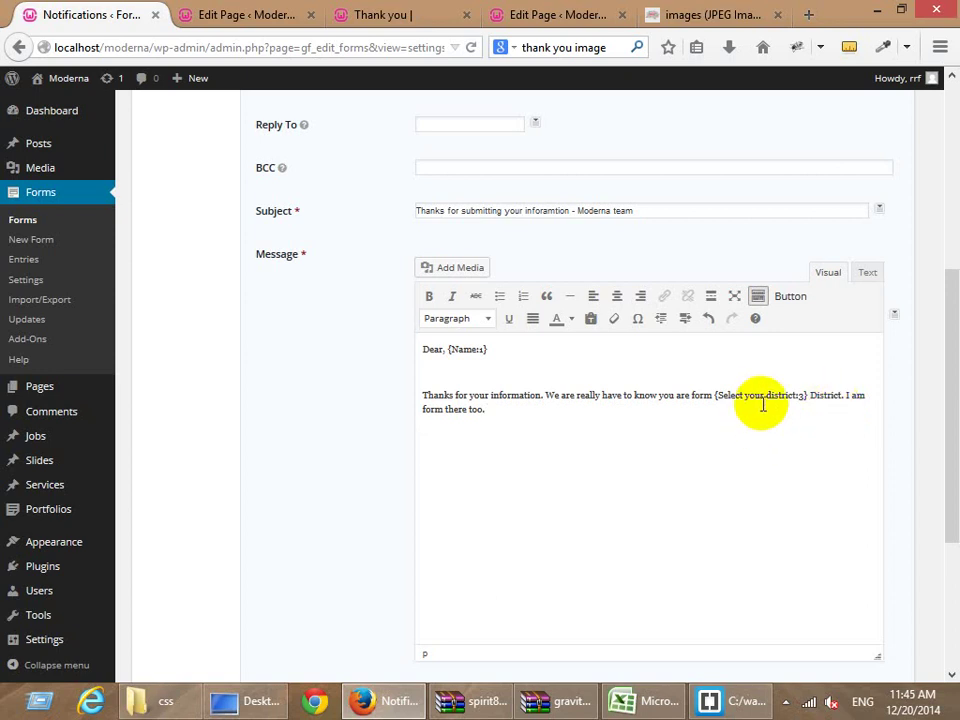
{"action": "key", "text": "Return"}
{"action": "type", "text": "Your product ID is:"}
{"action": "left_click", "coordinate": [894, 316]}
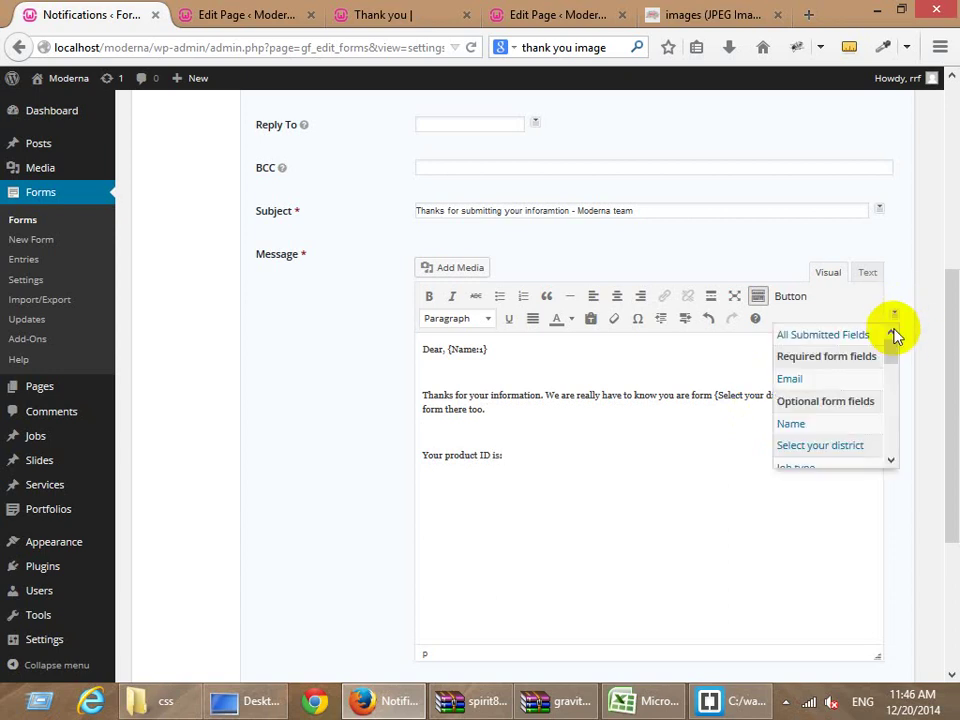
Insert {entry_id} after 'Your product ID is:' and add the 'You think we don't know you?' sentence.
{"action": "scroll", "coordinate": [842, 404], "scroll_direction": "down", "scroll_amount": 1}
{"action": "scroll", "coordinate": [842, 408], "scroll_direction": "down", "scroll_amount": 5}
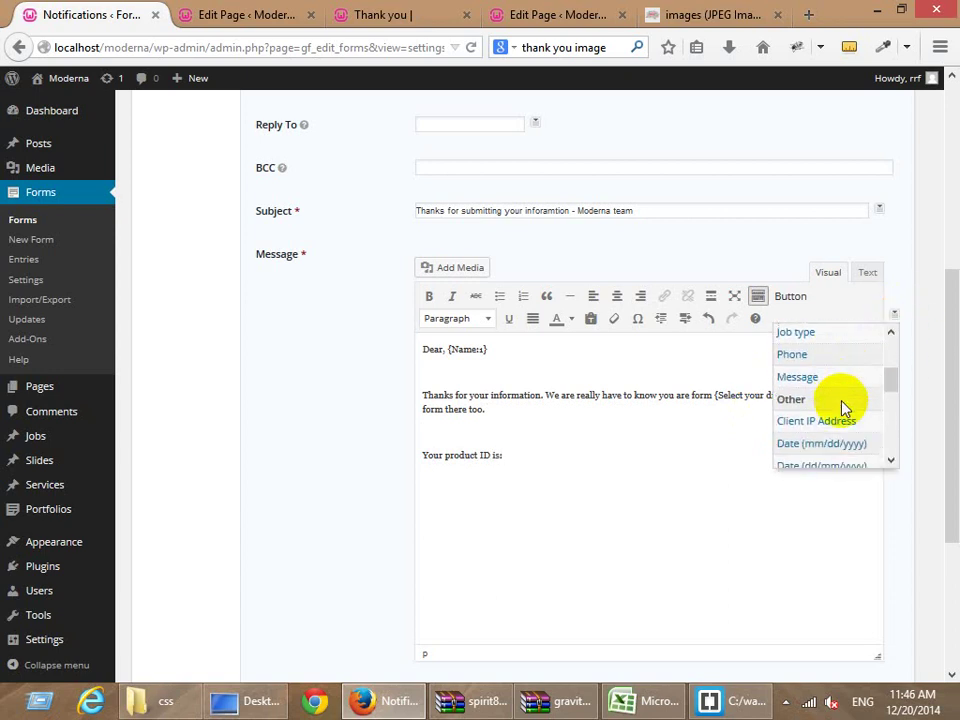
{"action": "scroll", "coordinate": [842, 430], "scroll_direction": "down", "scroll_amount": 1}
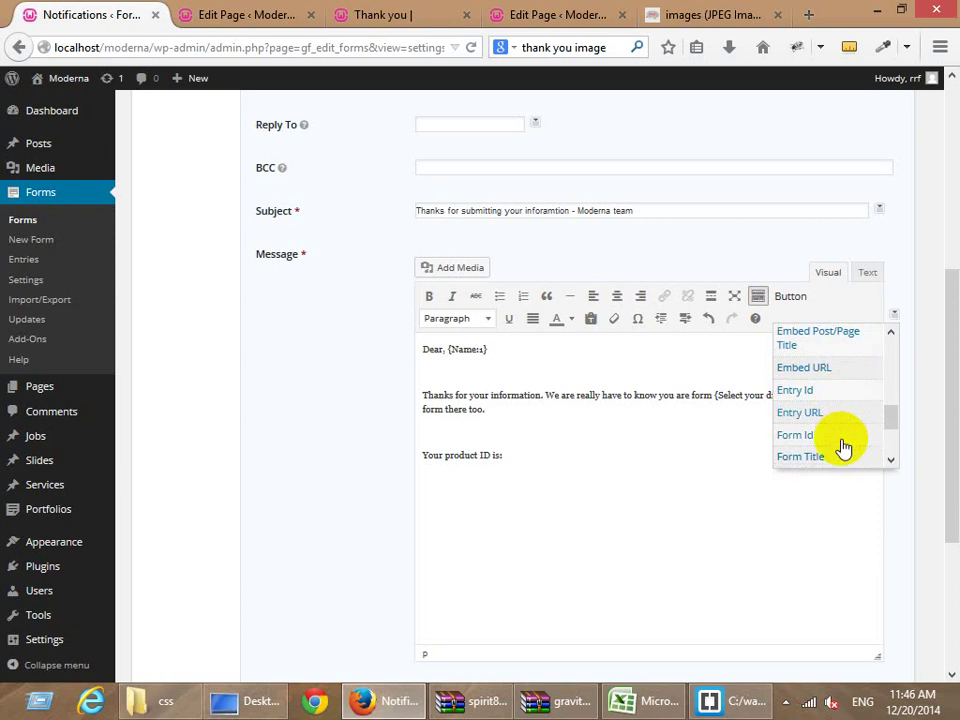
{"action": "left_click", "coordinate": [829, 391]}
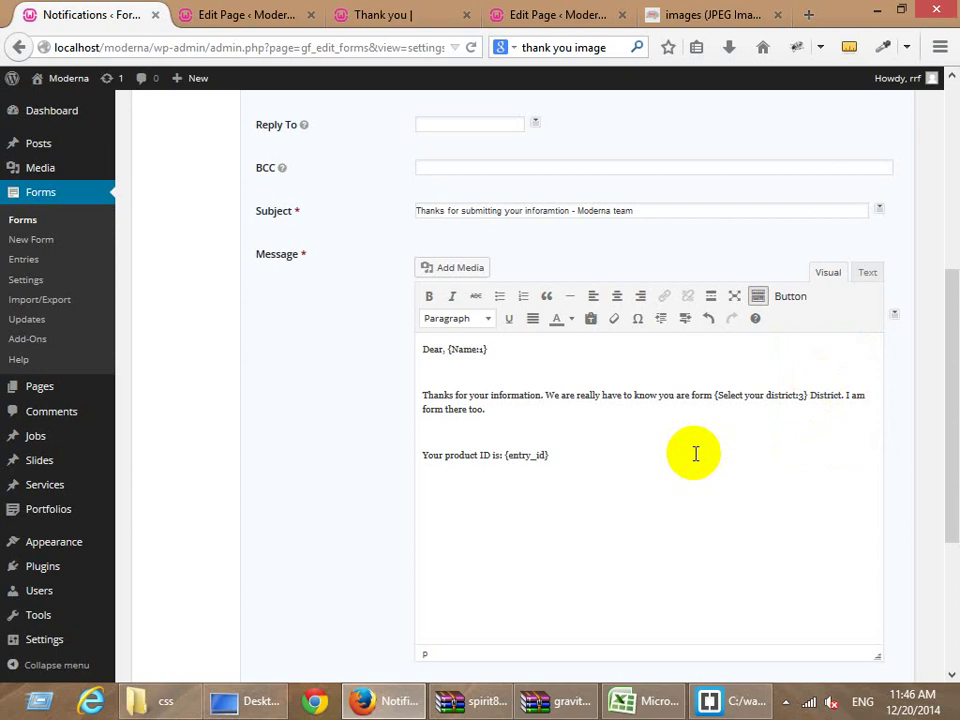
{"action": "key", "text": "Return"}
{"action": "key", "text": "Return"}
{"action": "type", "text": "You think we don't know you?"}
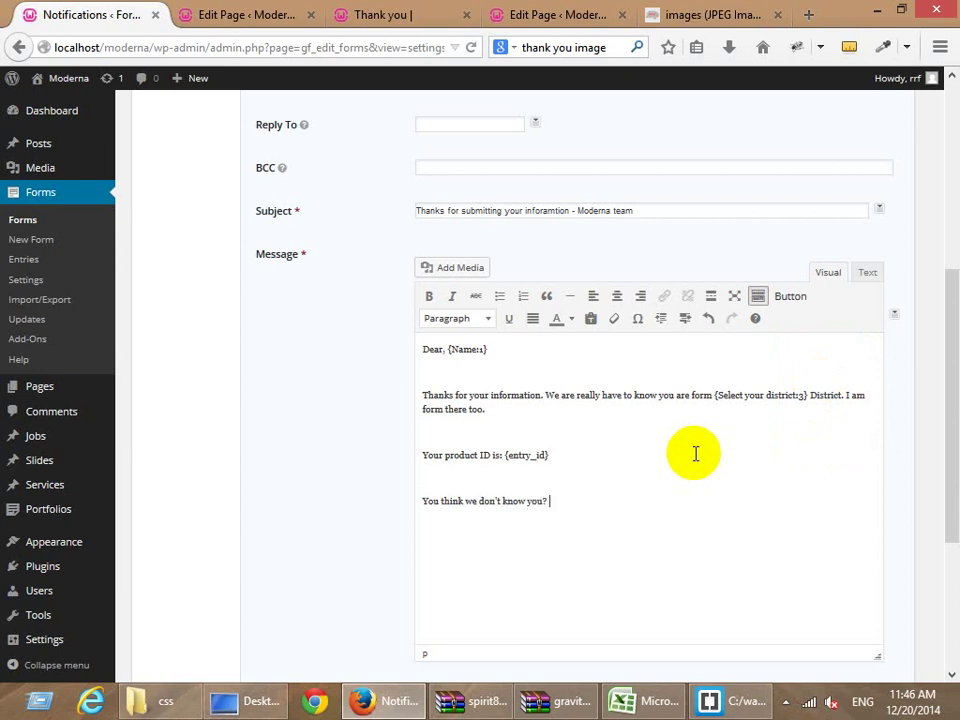
{"action": "type", "text": " You are wrong, I know your all"}
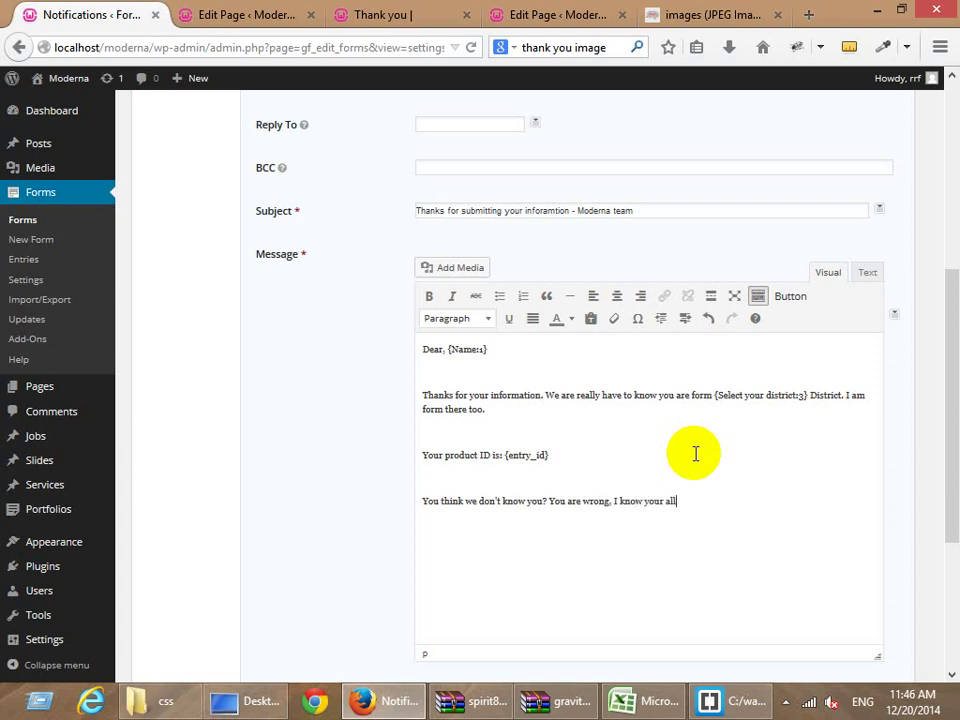
{"action": "type", "text": " information."}
Add a 'Your IP:' line filled with the {ip} merge tag.
{"action": "key", "text": "Return"}
{"action": "type", "text": "Your IP:"}
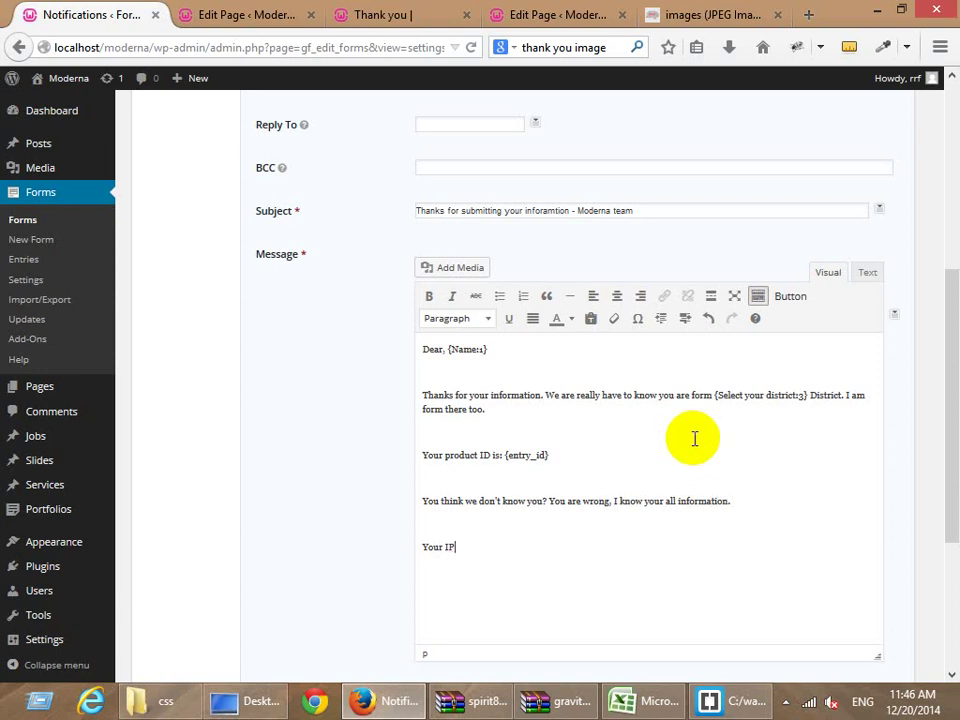
{"action": "left_click", "coordinate": [894, 315]}
{"action": "scroll", "coordinate": [843, 413], "scroll_direction": "down", "scroll_amount": 2}
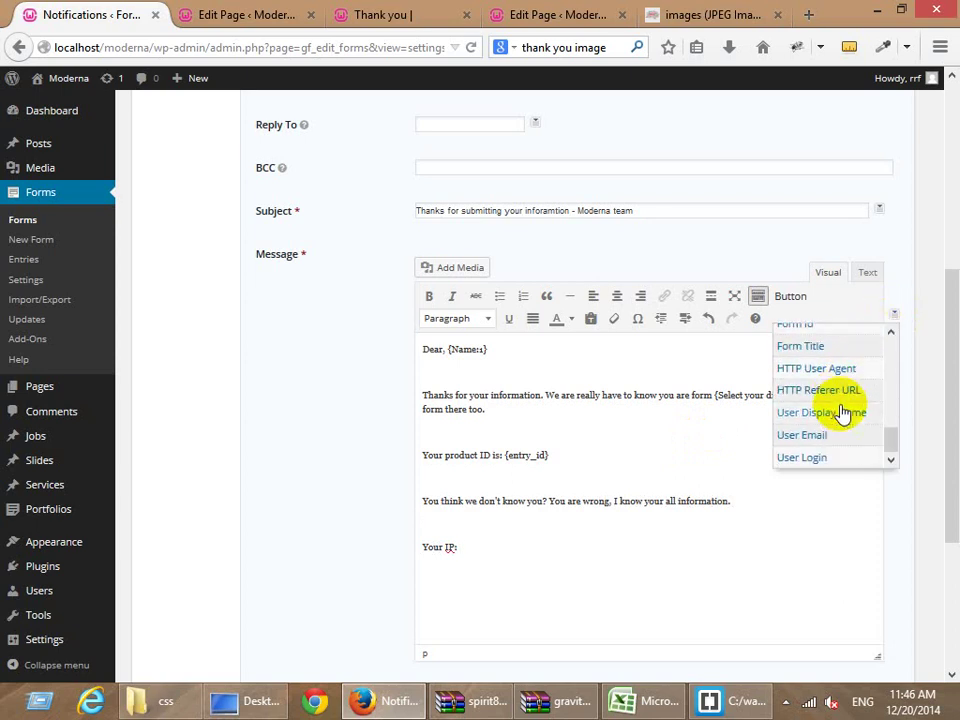
{"action": "scroll", "coordinate": [838, 423], "scroll_direction": "up", "scroll_amount": 3}
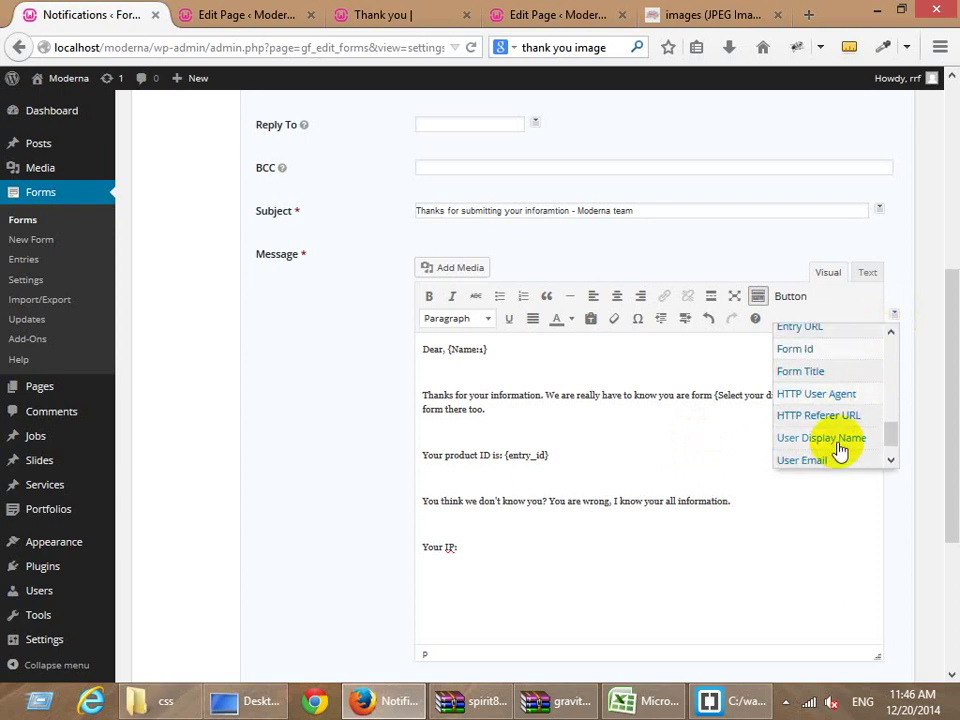
{"action": "scroll", "coordinate": [833, 423], "scroll_direction": "down", "scroll_amount": 2}
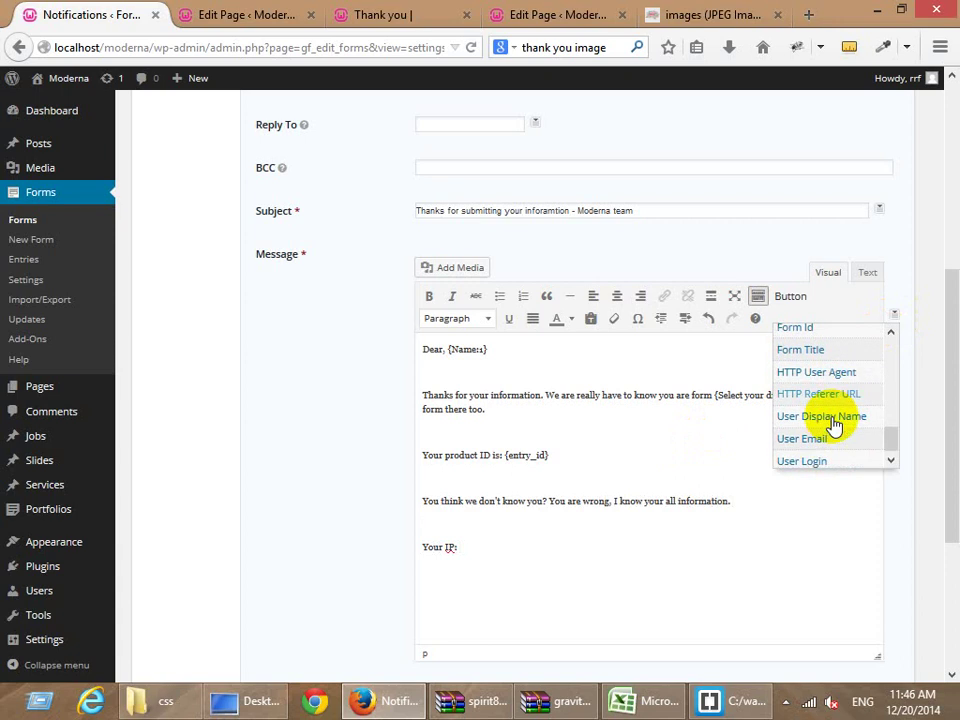
{"action": "scroll", "coordinate": [860, 412], "scroll_direction": "up", "scroll_amount": 4}
{"action": "scroll", "coordinate": [858, 410], "scroll_direction": "up", "scroll_amount": 1}
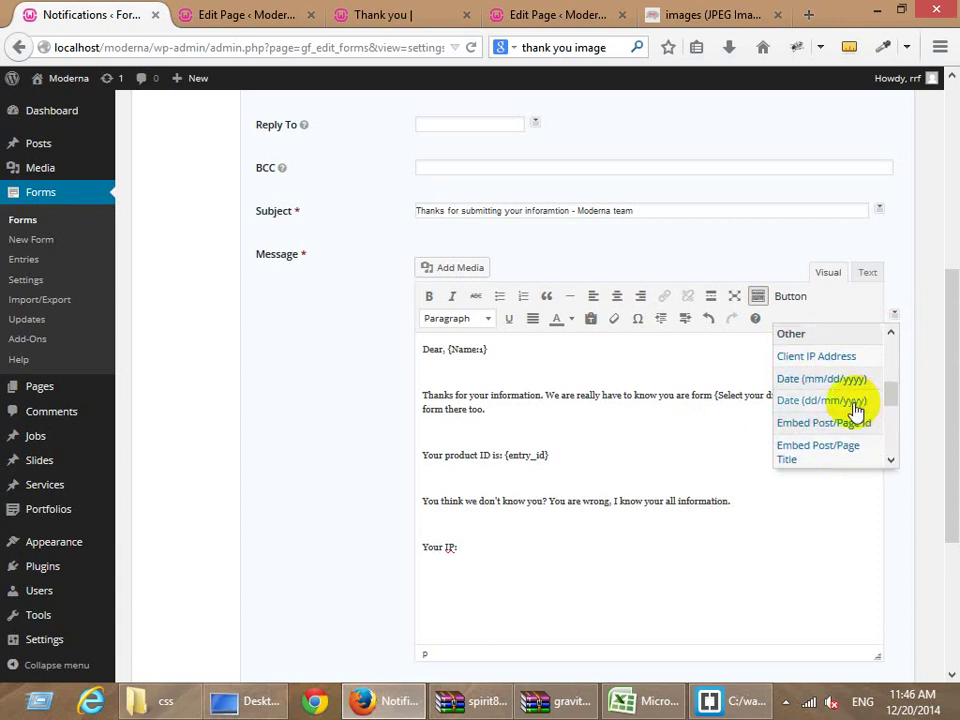
{"action": "left_click", "coordinate": [845, 358]}
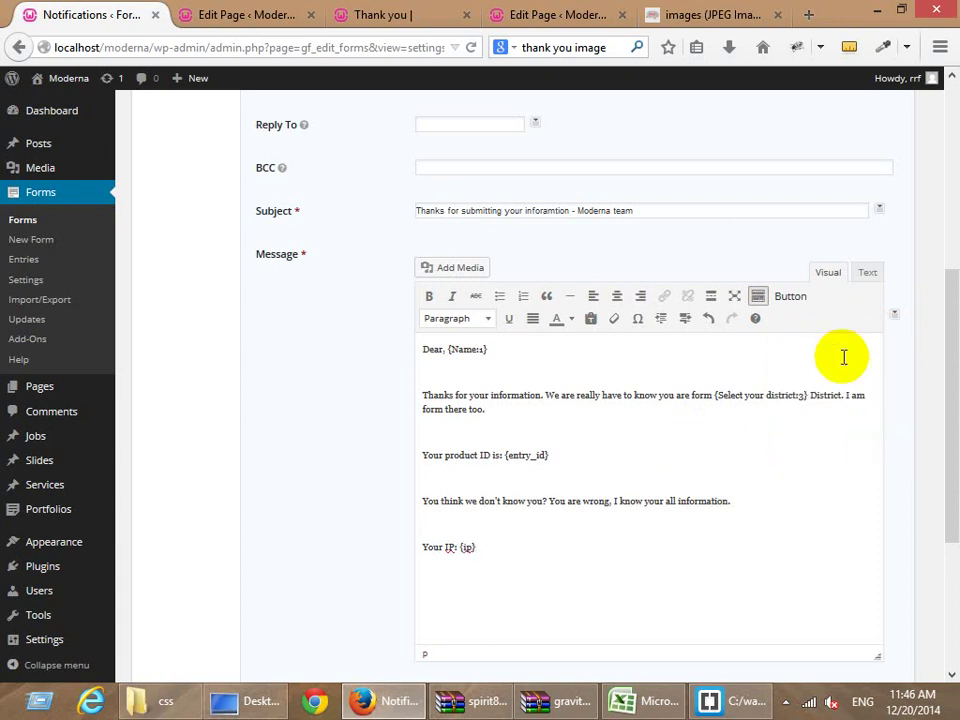
Add 'You sent this message via' followed by the {user_agent} merge tag.
{"action": "key", "text": "Return"}
{"action": "type", "text": "You sent this message via"}
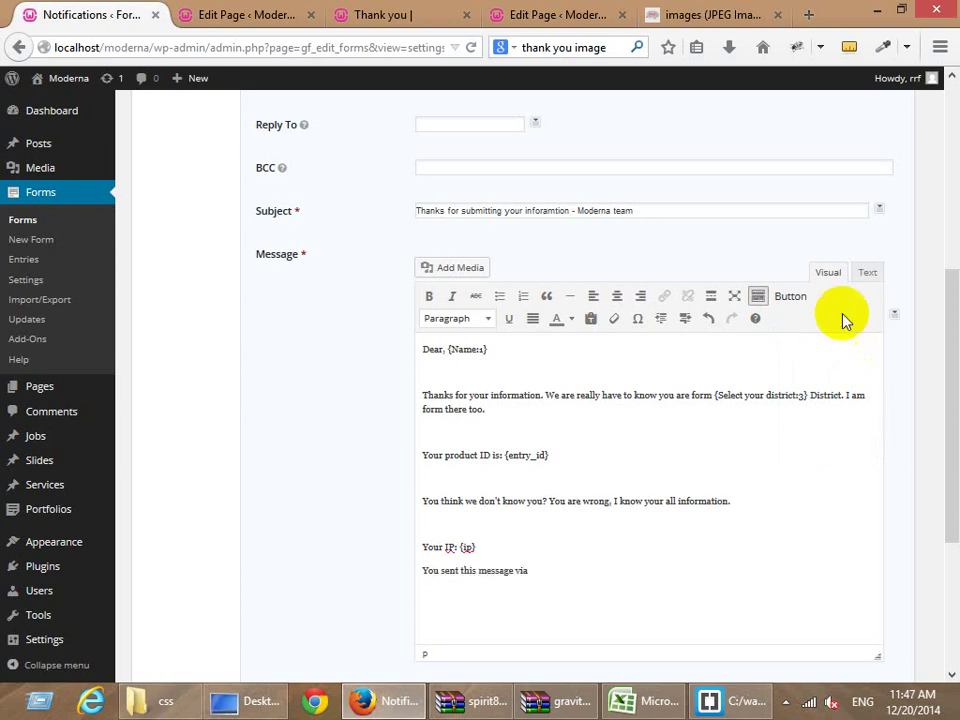
{"action": "left_click", "coordinate": [894, 316]}
{"action": "scroll", "coordinate": [836, 414], "scroll_direction": "down", "scroll_amount": 5}
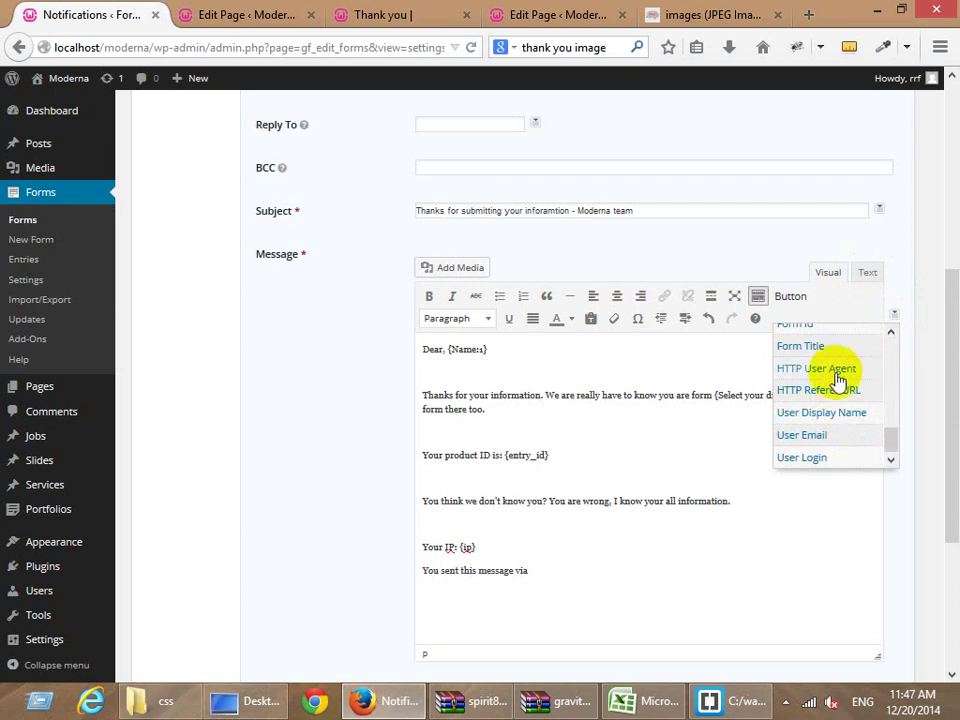
{"action": "left_click", "coordinate": [836, 369]}
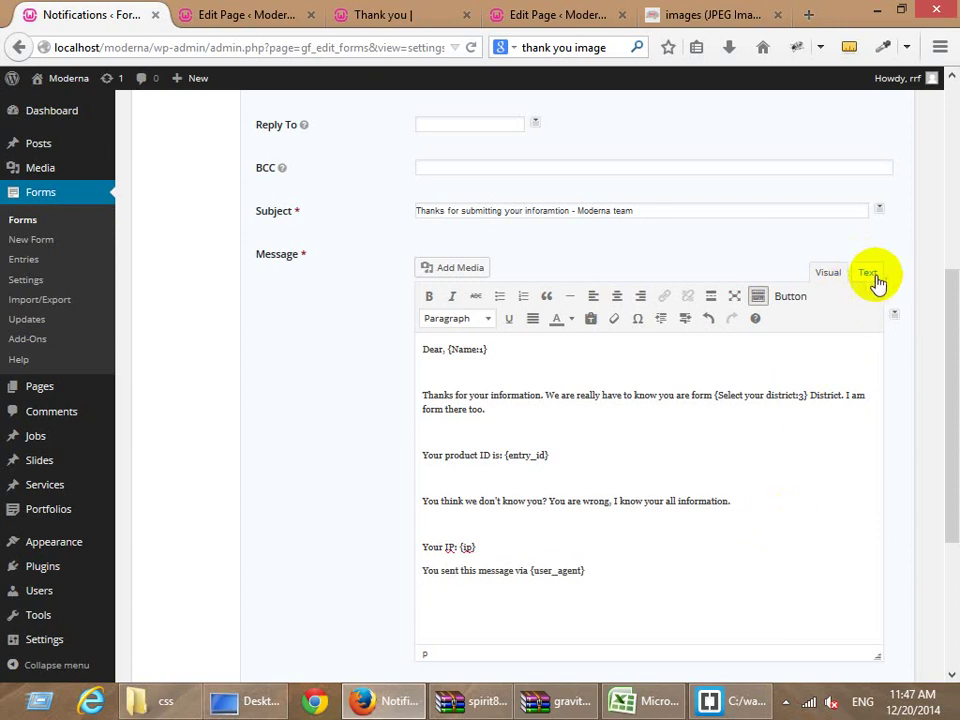
{"action": "left_click", "coordinate": [894, 316]}
{"action": "scroll", "coordinate": [866, 410], "scroll_direction": "down", "scroll_amount": 2}
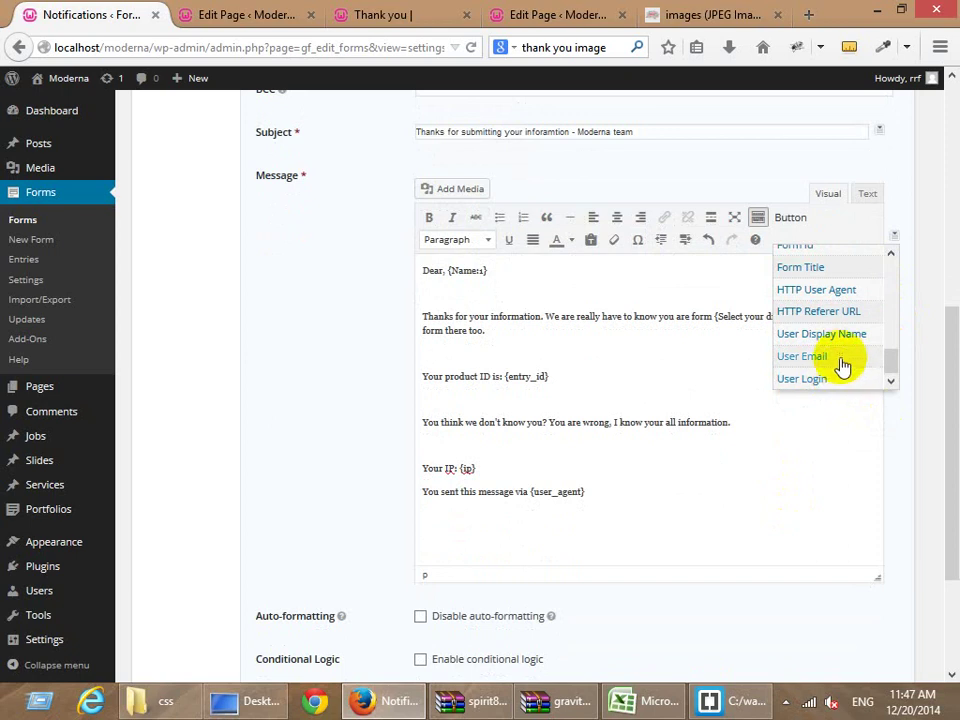
{"action": "scroll", "coordinate": [850, 364], "scroll_direction": "up", "scroll_amount": 2}
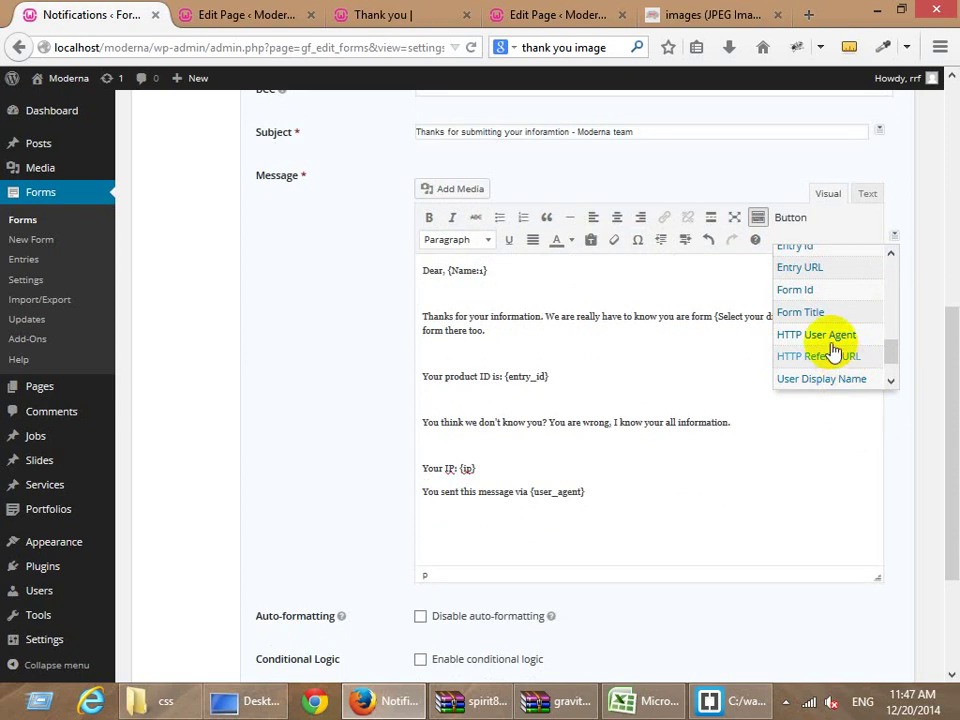
{"action": "scroll", "coordinate": [832, 350], "scroll_direction": "up", "scroll_amount": 2}
{"action": "scroll", "coordinate": [832, 350], "scroll_direction": "up", "scroll_amount": 4}
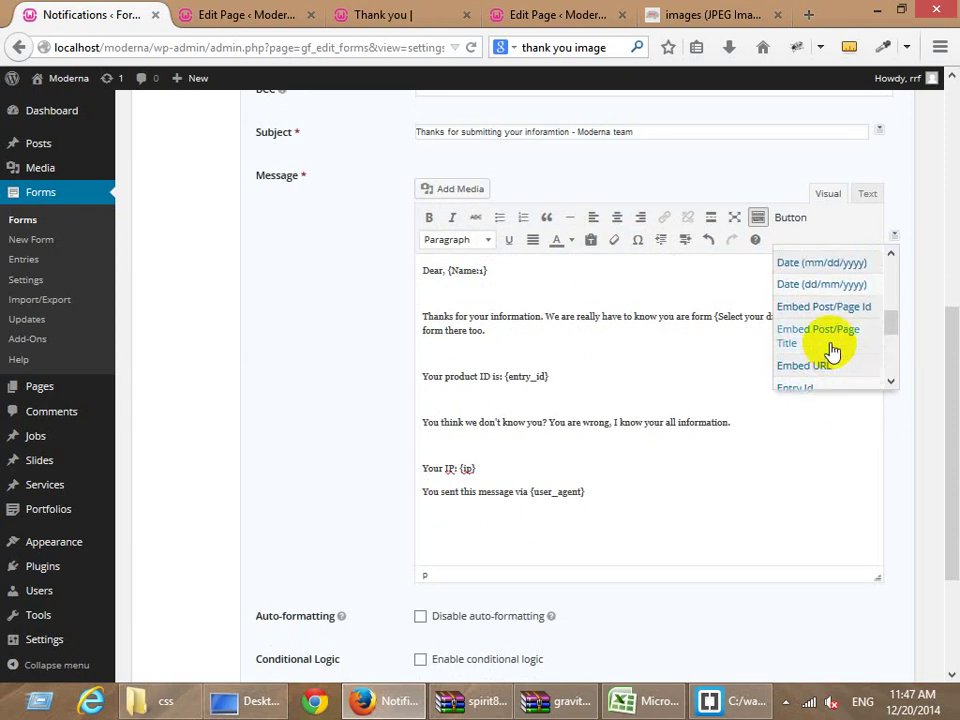
{"action": "scroll", "coordinate": [838, 345], "scroll_direction": "down", "scroll_amount": 1}
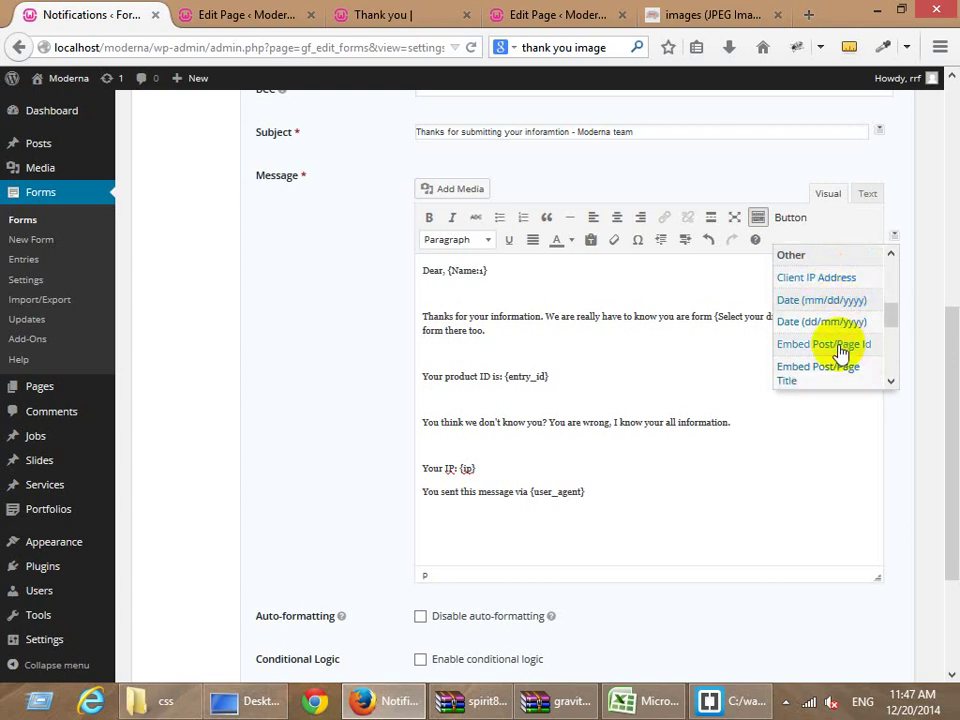
{"action": "left_click", "coordinate": [623, 505]}
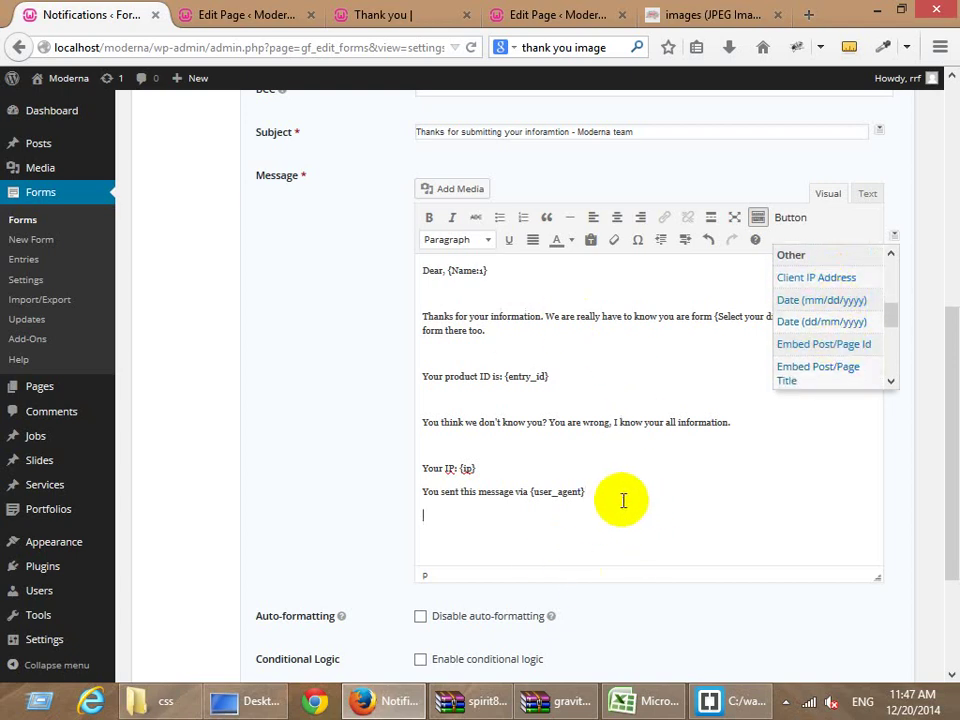
{"action": "left_click", "coordinate": [625, 498]}
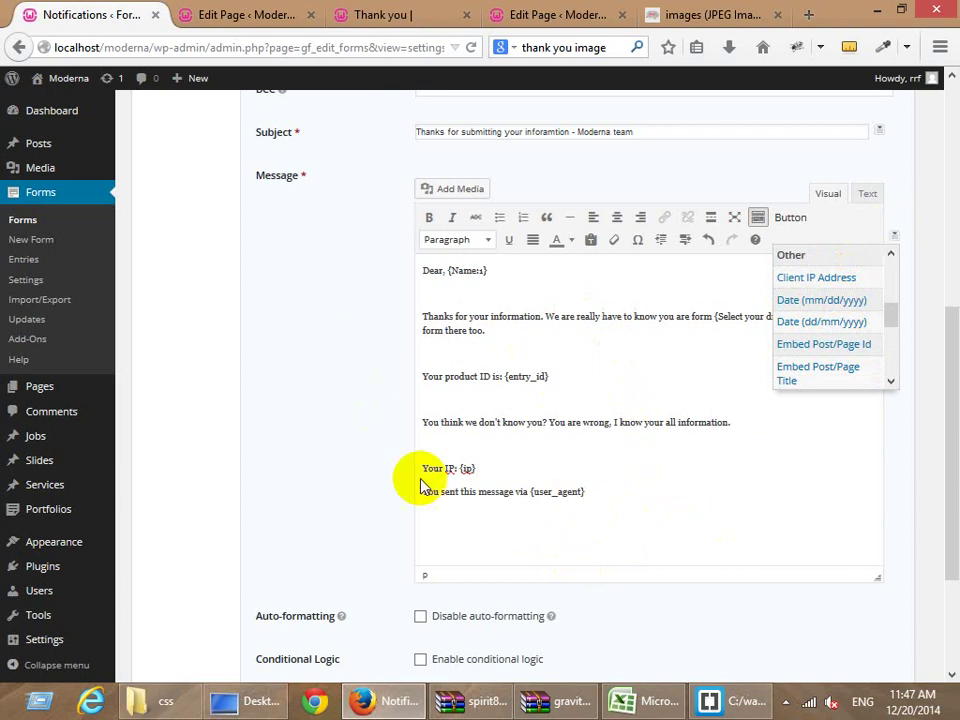
{"action": "scroll", "coordinate": [463, 456], "scroll_direction": "down", "scroll_amount": 2}
{"action": "scroll", "coordinate": [459, 465], "scroll_direction": "up", "scroll_amount": 5}
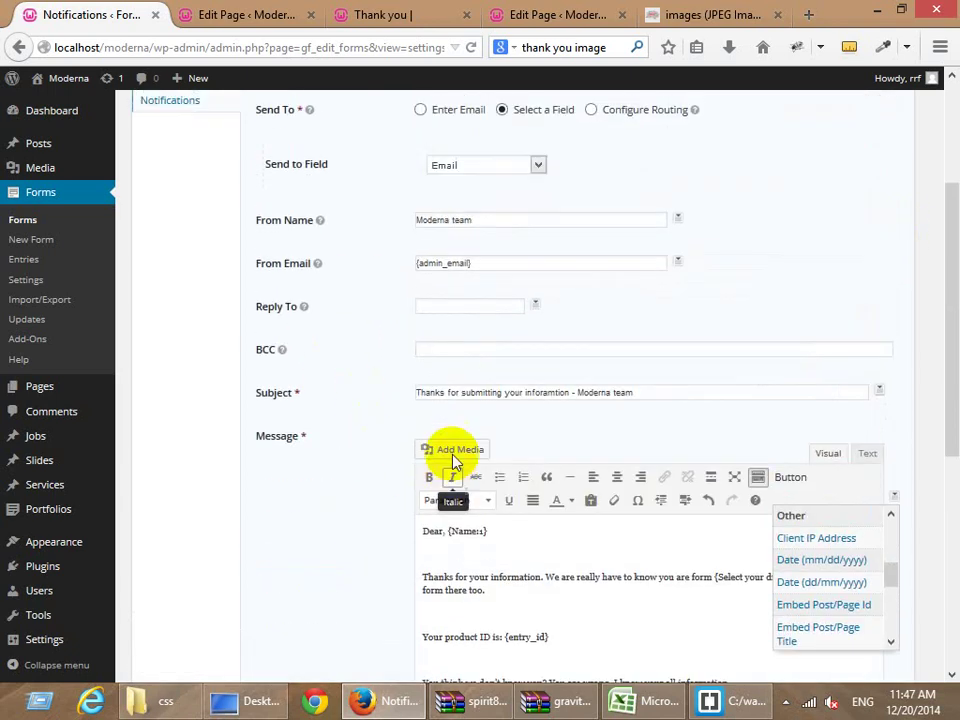
{"action": "scroll", "coordinate": [453, 460], "scroll_direction": "up", "scroll_amount": 3}
{"action": "scroll", "coordinate": [400, 430], "scroll_direction": "down", "scroll_amount": 3}
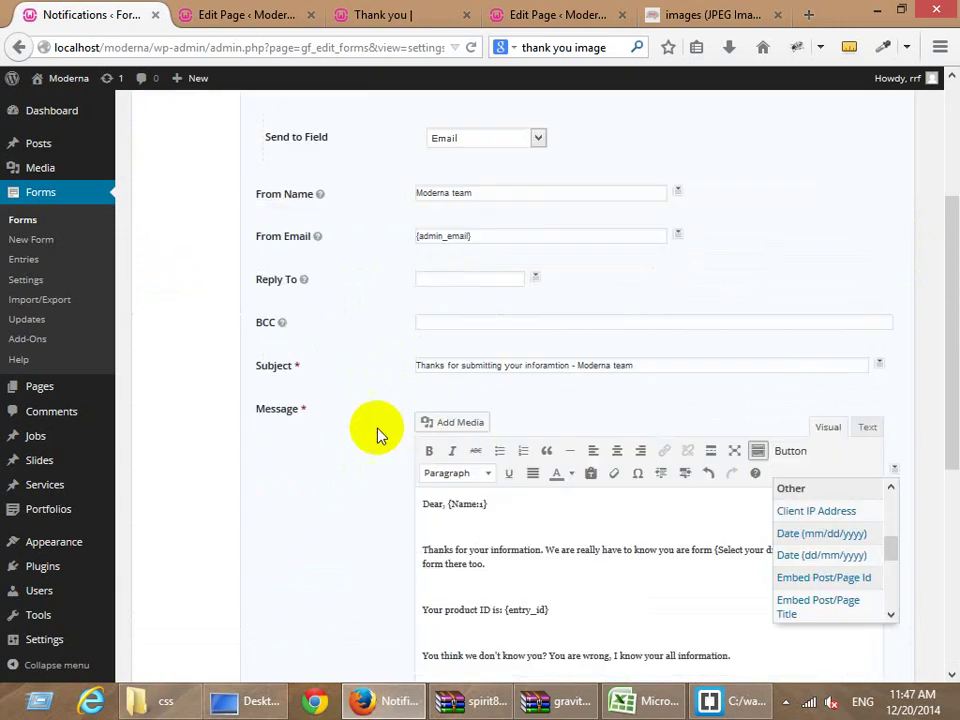
{"action": "scroll", "coordinate": [377, 435], "scroll_direction": "down", "scroll_amount": 5}
Save the User notification and return to the Contact form's Form Editor.
{"action": "left_click", "coordinate": [285, 553]}
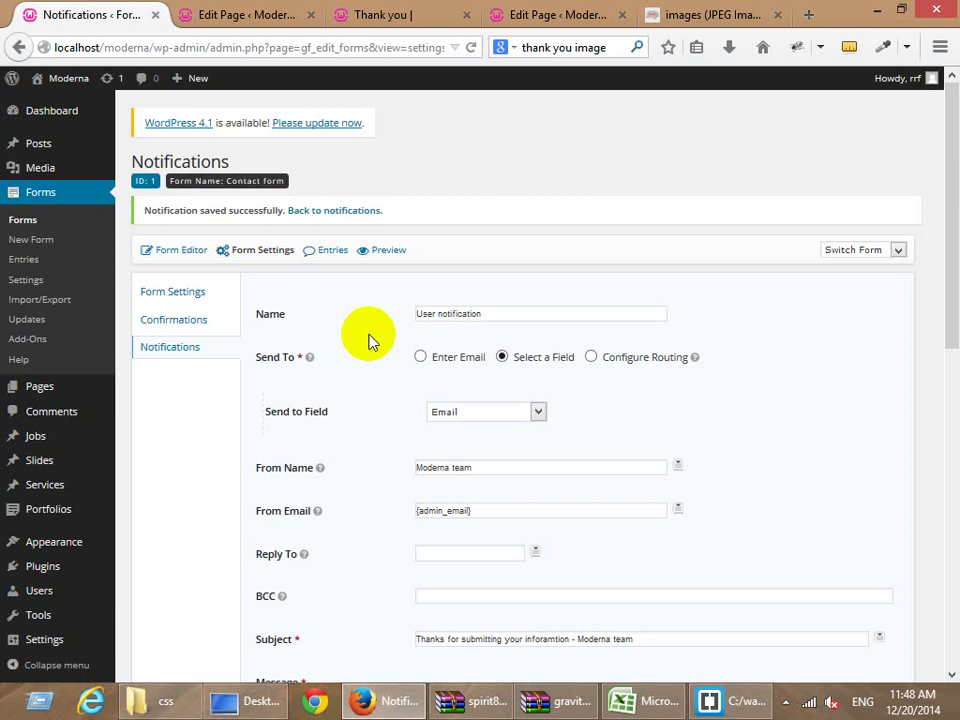
{"action": "left_click", "coordinate": [180, 254]}
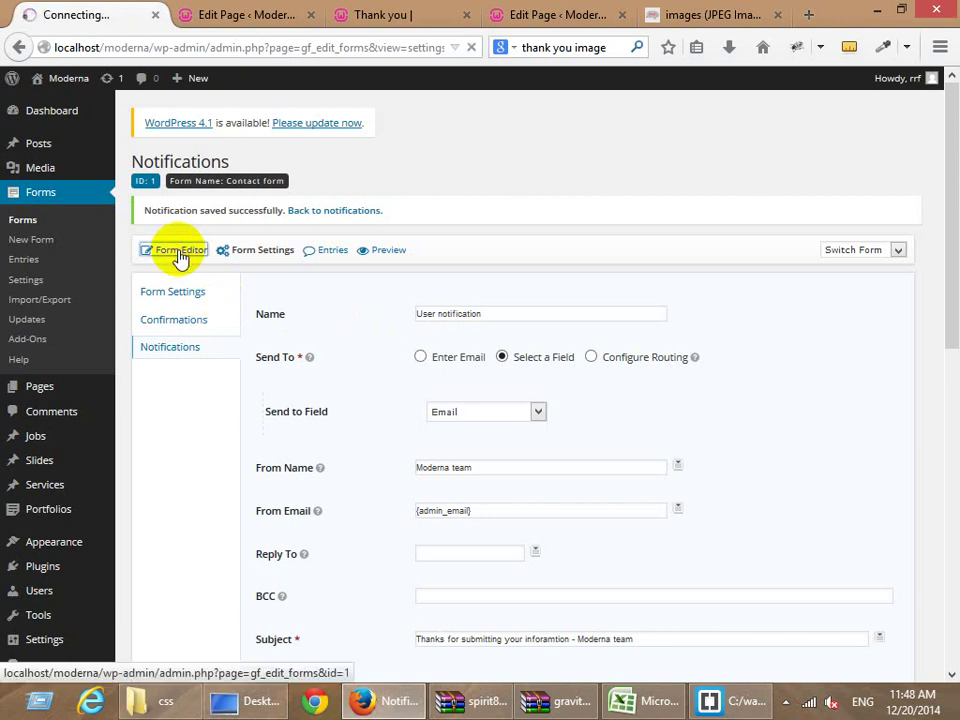
Enable conditional logic on the Job type field, showing it when any rule matches.
{"action": "scroll", "coordinate": [336, 458], "scroll_direction": "down", "scroll_amount": 2}
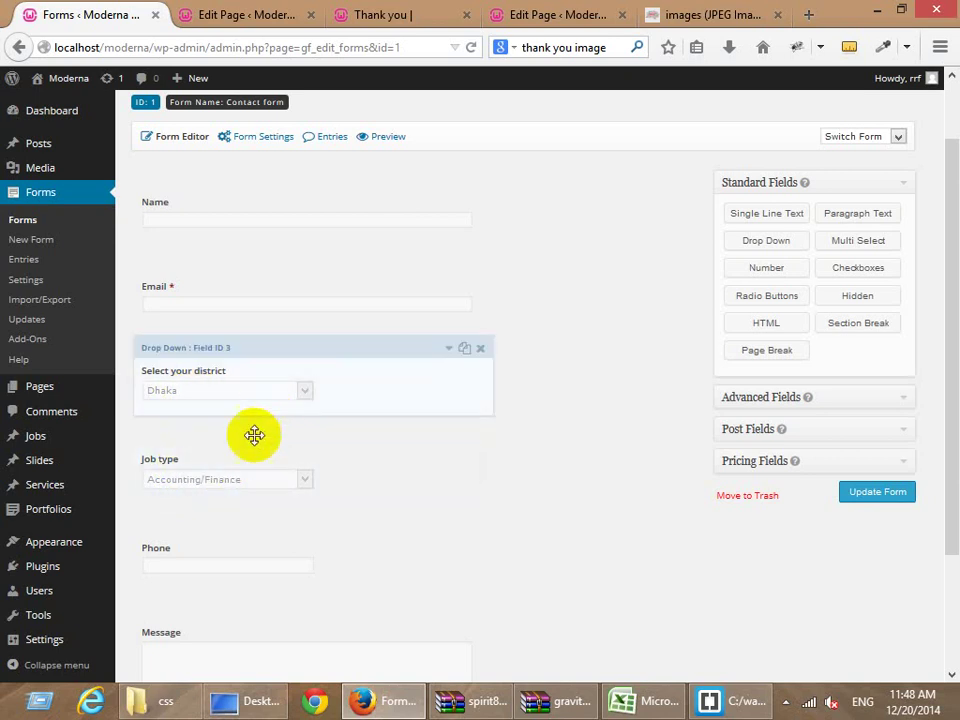
{"action": "left_click", "coordinate": [238, 467]}
{"action": "scroll", "coordinate": [240, 461], "scroll_direction": "down", "scroll_amount": 4}
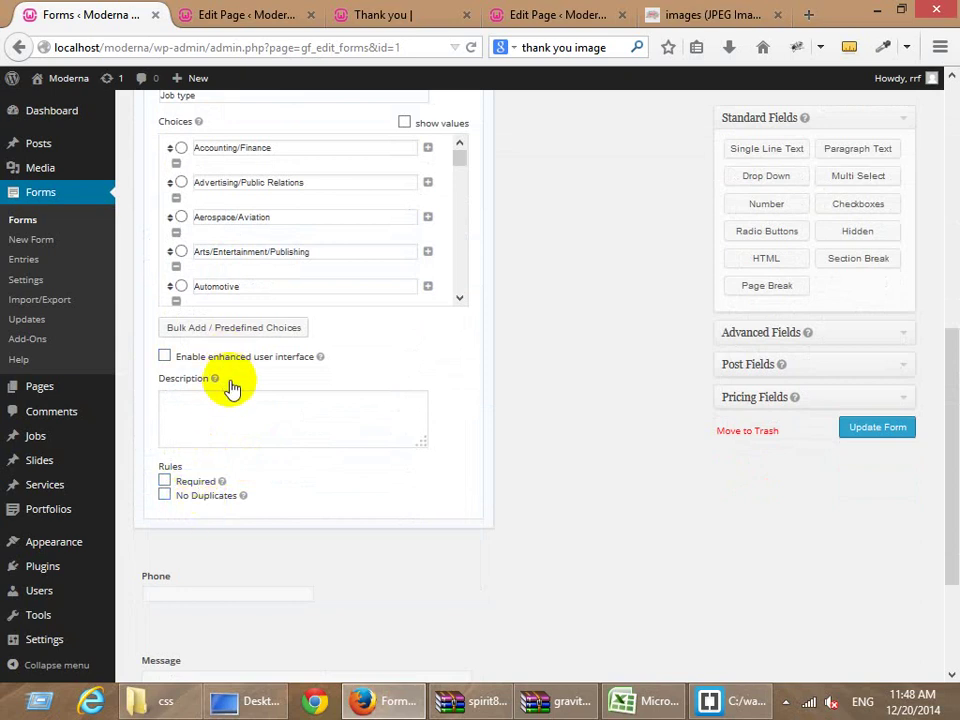
{"action": "scroll", "coordinate": [233, 250], "scroll_direction": "up", "scroll_amount": 3}
{"action": "left_click", "coordinate": [248, 201]}
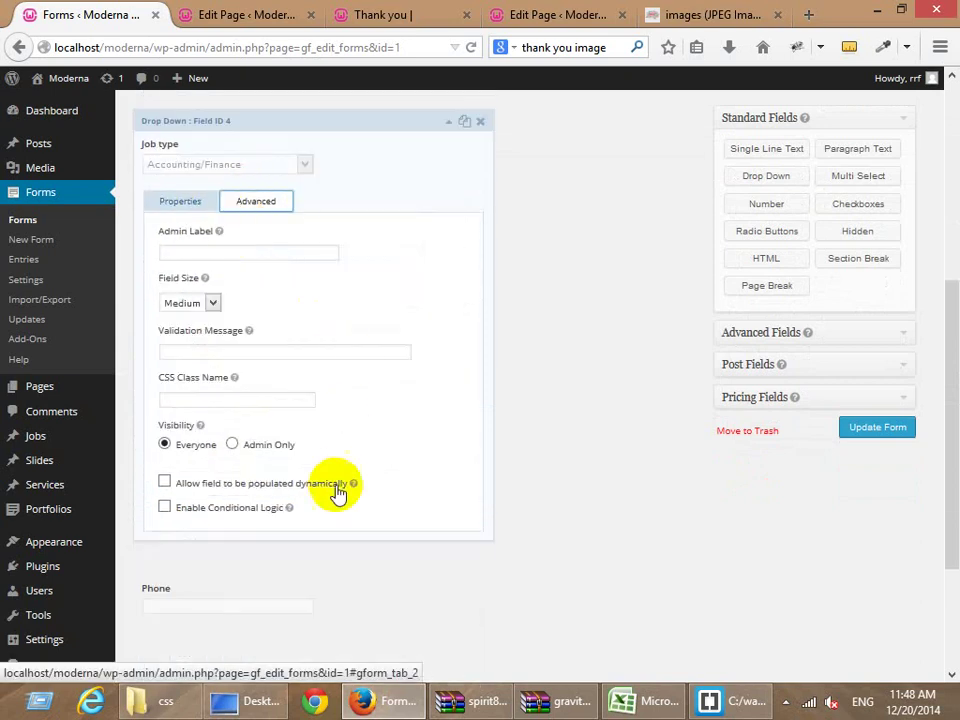
{"action": "left_click", "coordinate": [229, 512]}
{"action": "scroll", "coordinate": [317, 471], "scroll_direction": "down", "scroll_amount": 3}
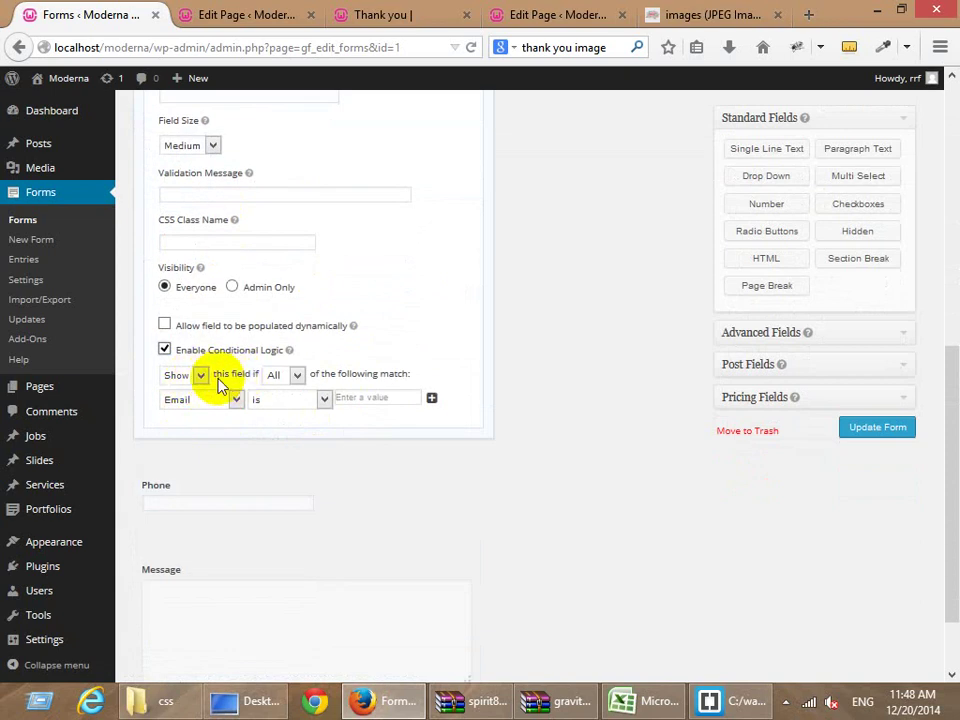
{"action": "left_click", "coordinate": [298, 376]}
{"action": "left_click", "coordinate": [284, 403]}
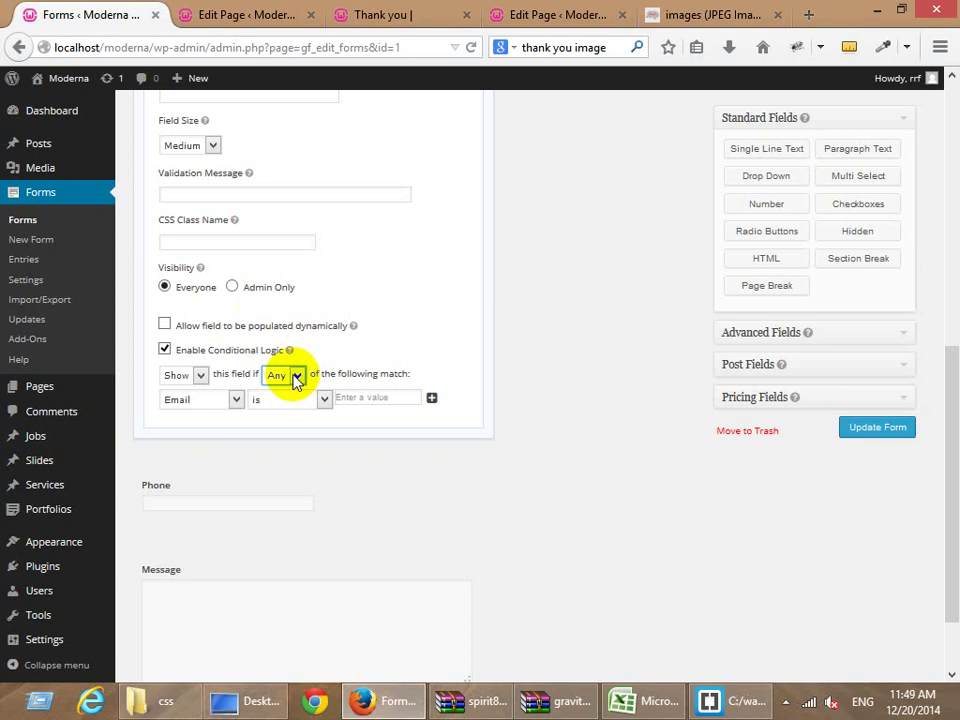
Set the rule to 'Select your district is Dhaka' and update the form.
{"action": "scroll", "coordinate": [295, 377], "scroll_direction": "up", "scroll_amount": 3}
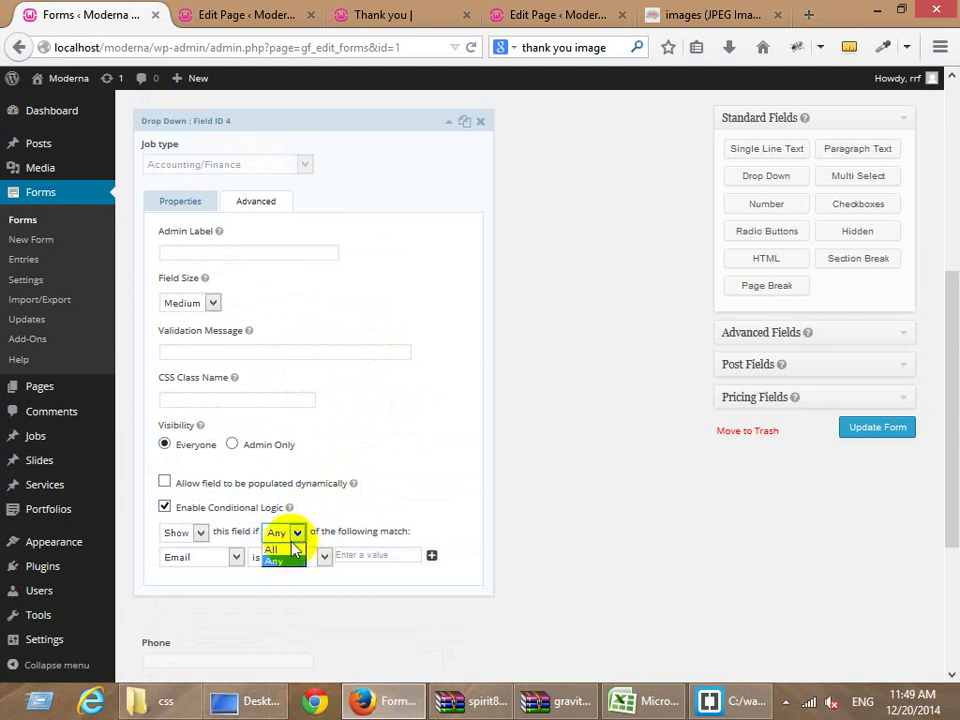
{"action": "left_click", "coordinate": [290, 549]}
{"action": "left_click", "coordinate": [205, 558]}
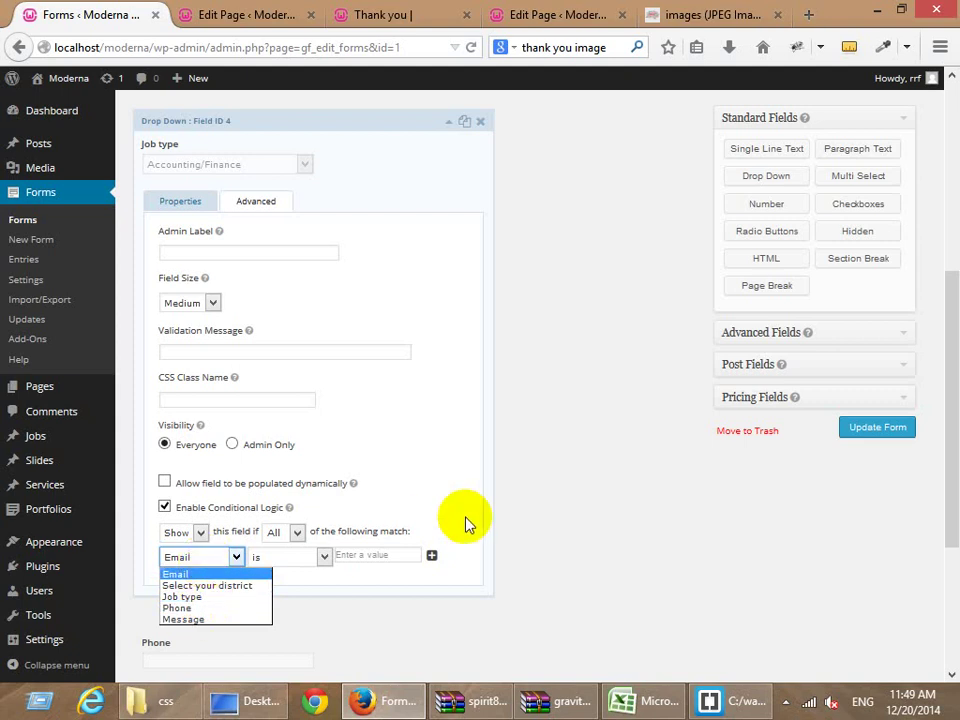
{"action": "left_click", "coordinate": [172, 555]}
{"action": "left_click", "coordinate": [190, 557]}
{"action": "left_click", "coordinate": [225, 561]}
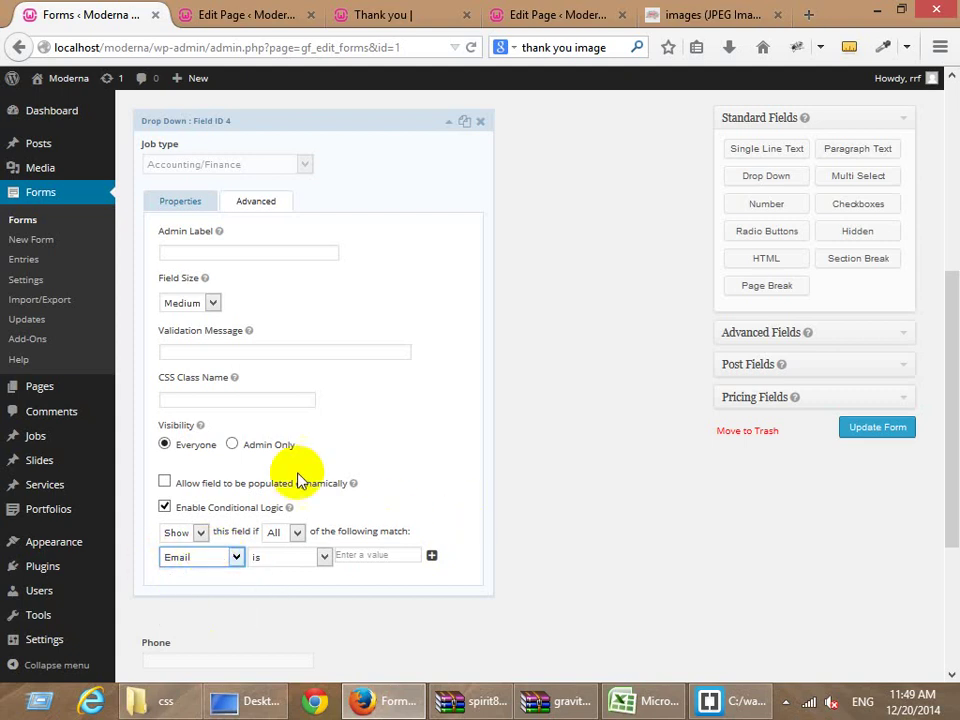
{"action": "scroll", "coordinate": [301, 480], "scroll_direction": "up", "scroll_amount": 3}
{"action": "scroll", "coordinate": [300, 476], "scroll_direction": "up", "scroll_amount": 3}
{"action": "scroll", "coordinate": [300, 476], "scroll_direction": "down", "scroll_amount": 6}
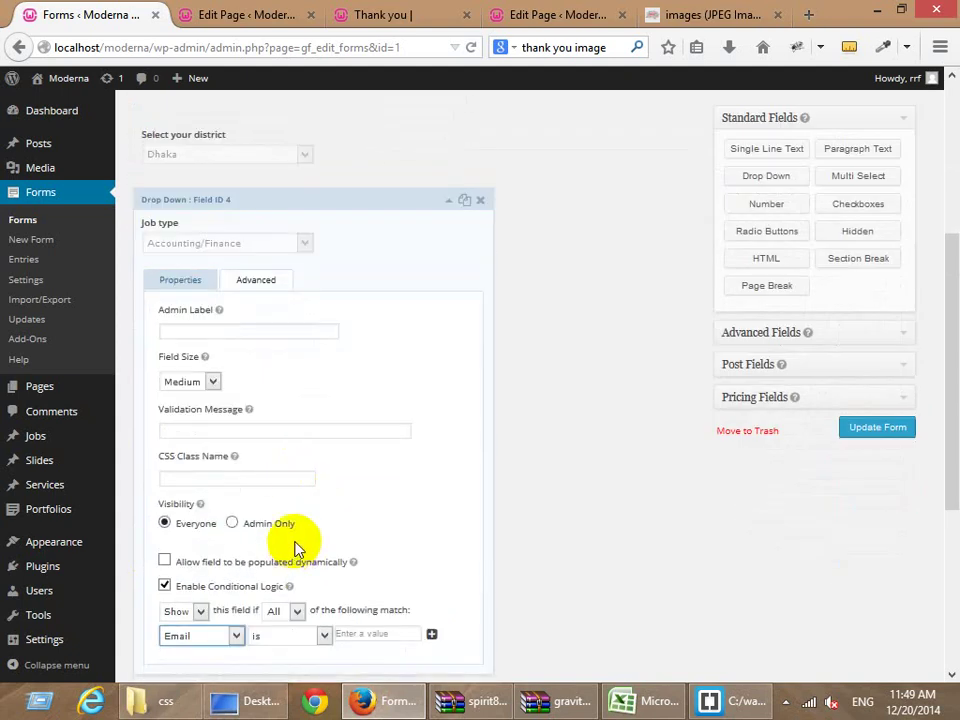
{"action": "scroll", "coordinate": [300, 546], "scroll_direction": "down", "scroll_amount": 3}
{"action": "left_click", "coordinate": [296, 458]}
{"action": "left_click", "coordinate": [276, 485]}
{"action": "left_click", "coordinate": [215, 480]}
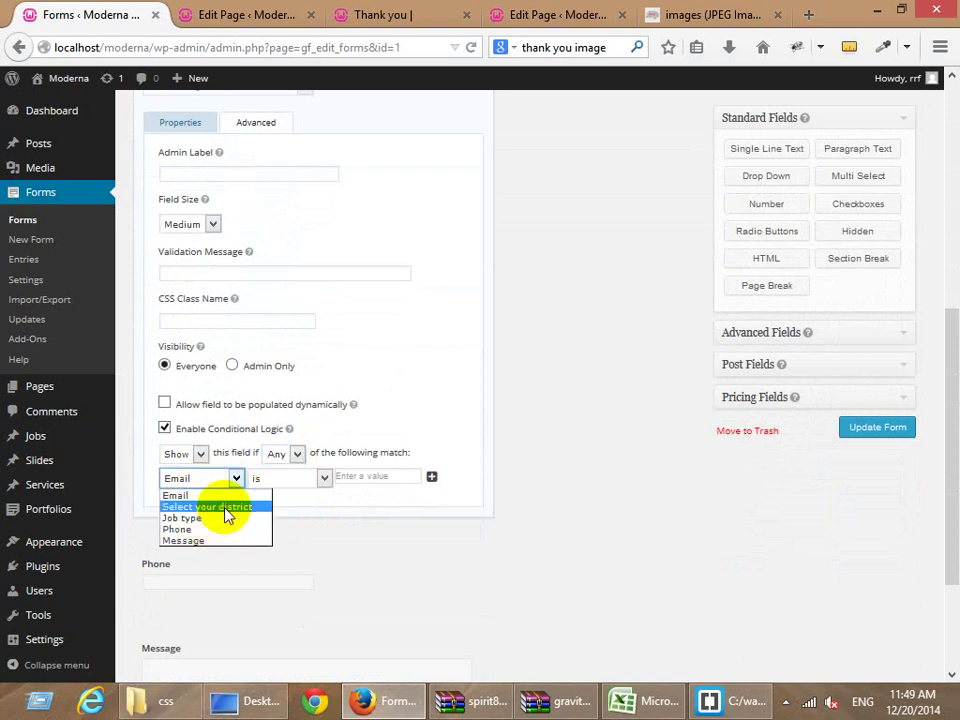
{"action": "left_click", "coordinate": [226, 508]}
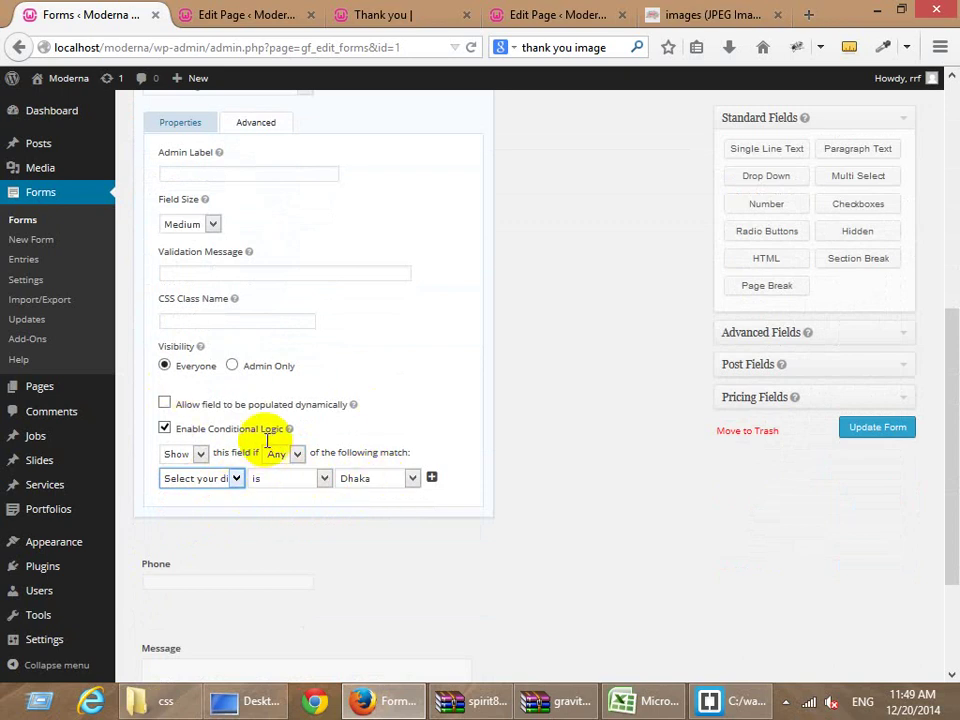
{"action": "left_click", "coordinate": [866, 428]}
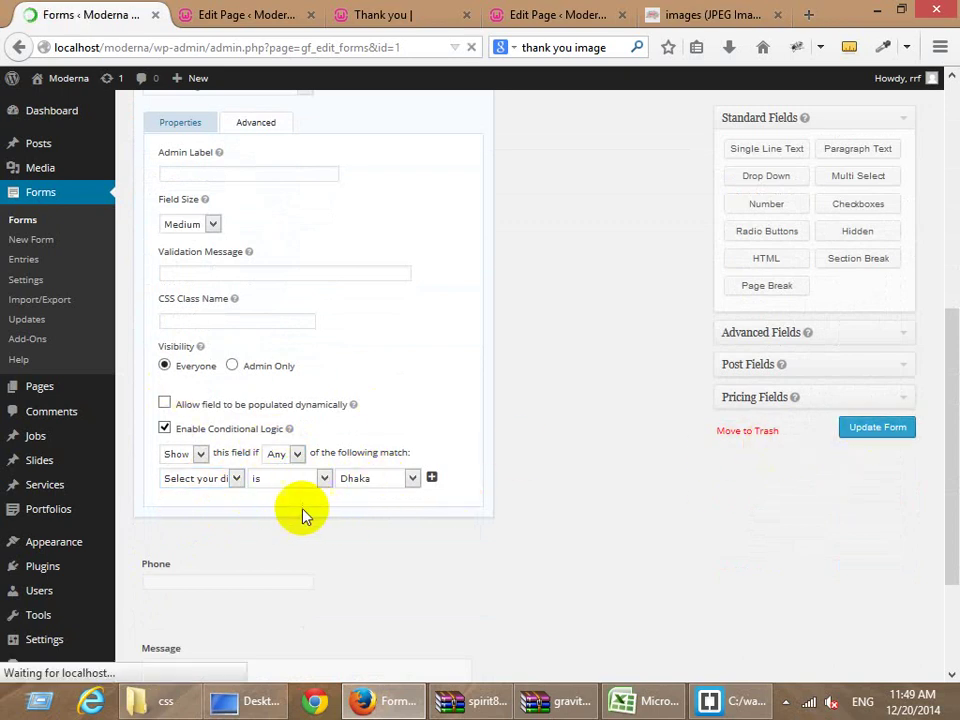
{"action": "left_click", "coordinate": [240, 20]}
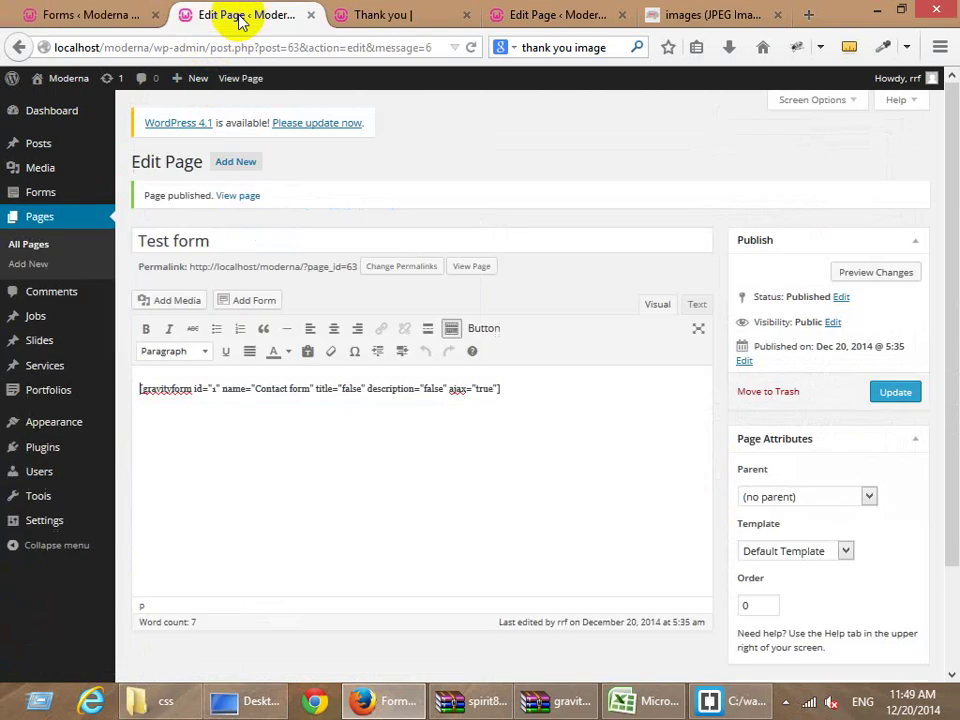
Open the live Test form, try Khulna in the district list, and reload the page.
{"action": "left_click", "coordinate": [404, 22]}
{"action": "left_click", "coordinate": [19, 47]}
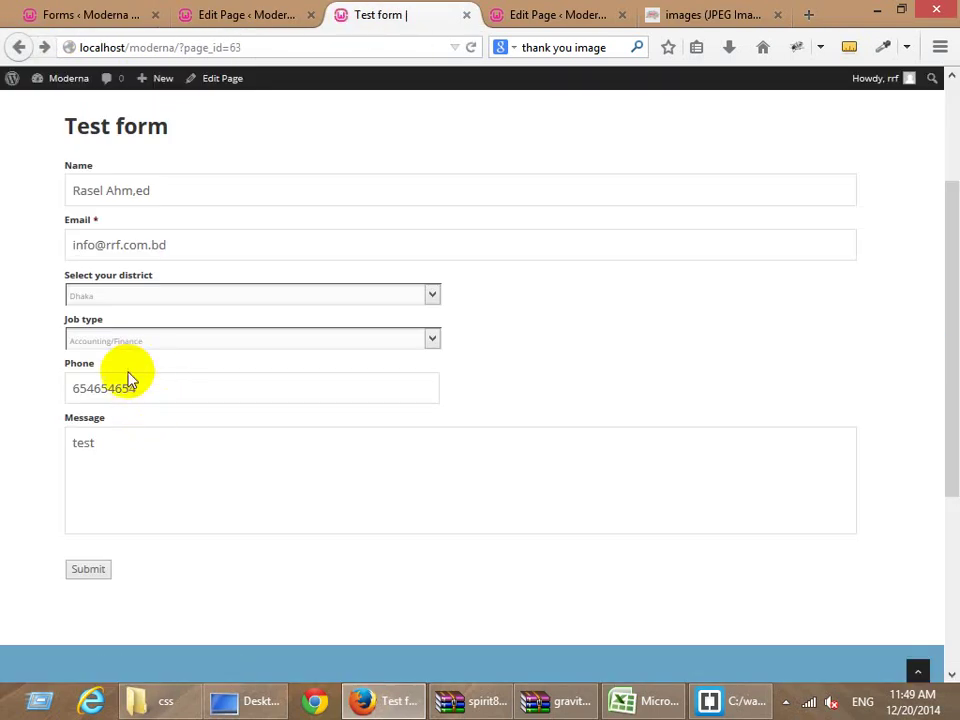
{"action": "left_click", "coordinate": [100, 296]}
{"action": "left_click", "coordinate": [92, 339]}
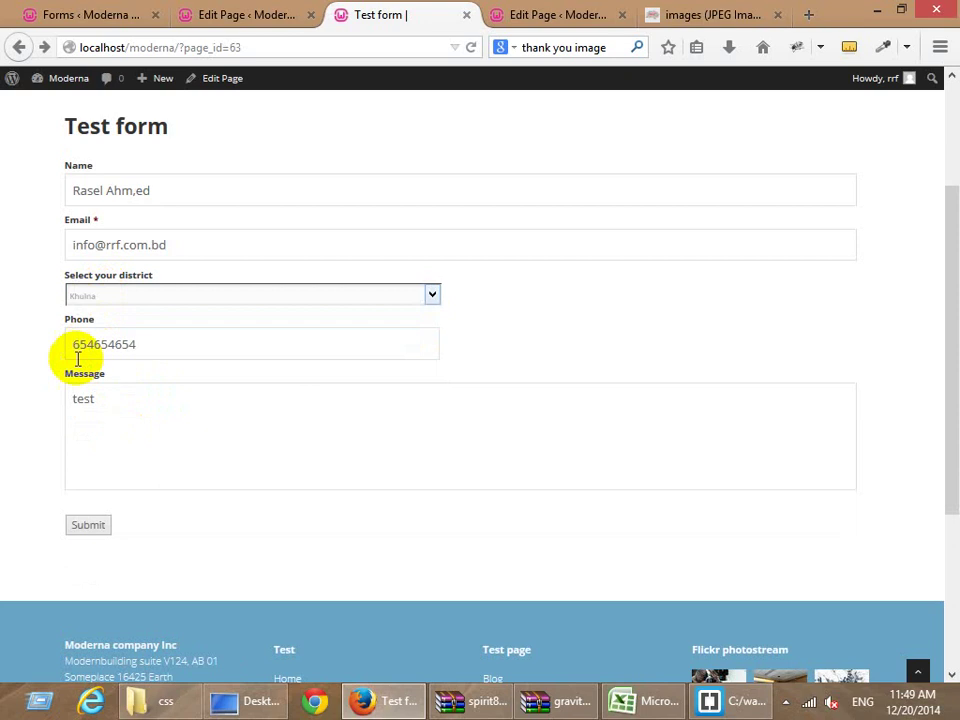
{"action": "left_click", "coordinate": [289, 49]}
{"action": "key", "text": "Return"}
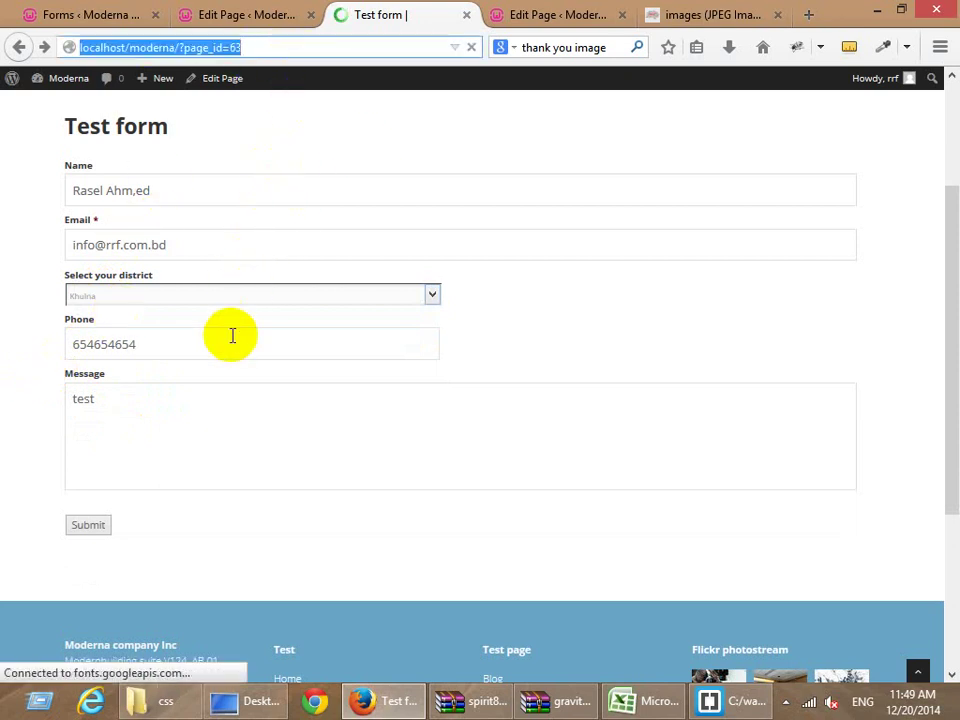
Pick Khulna then Dhaka to watch Job type hide and reappear, then return to the editor.
{"action": "scroll", "coordinate": [54, 375], "scroll_direction": "down", "scroll_amount": 3}
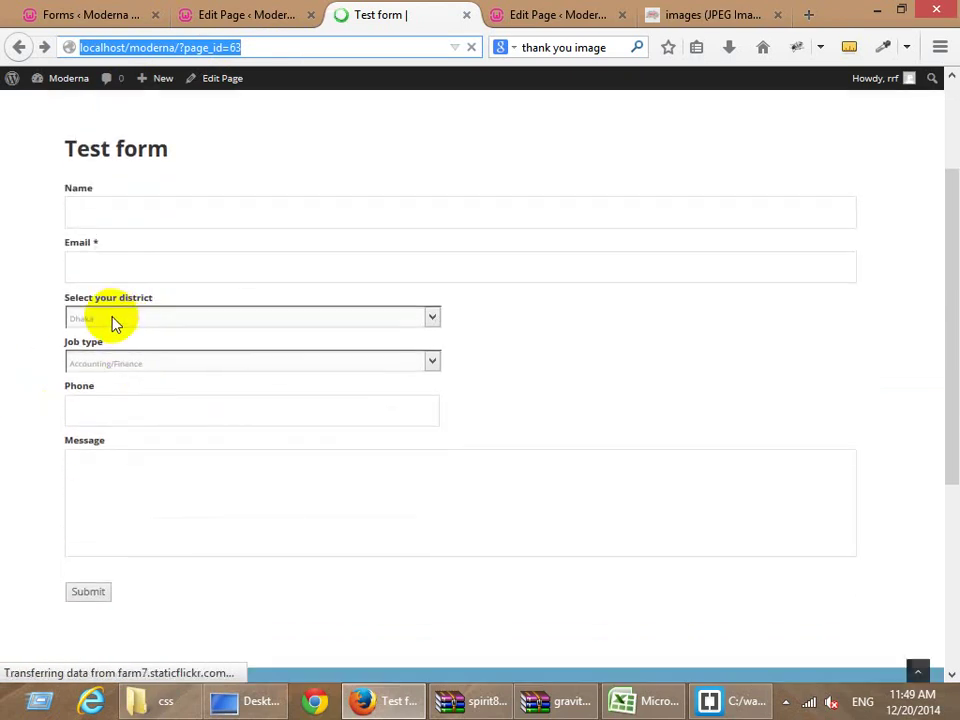
{"action": "left_click", "coordinate": [113, 322]}
{"action": "left_click", "coordinate": [88, 369]}
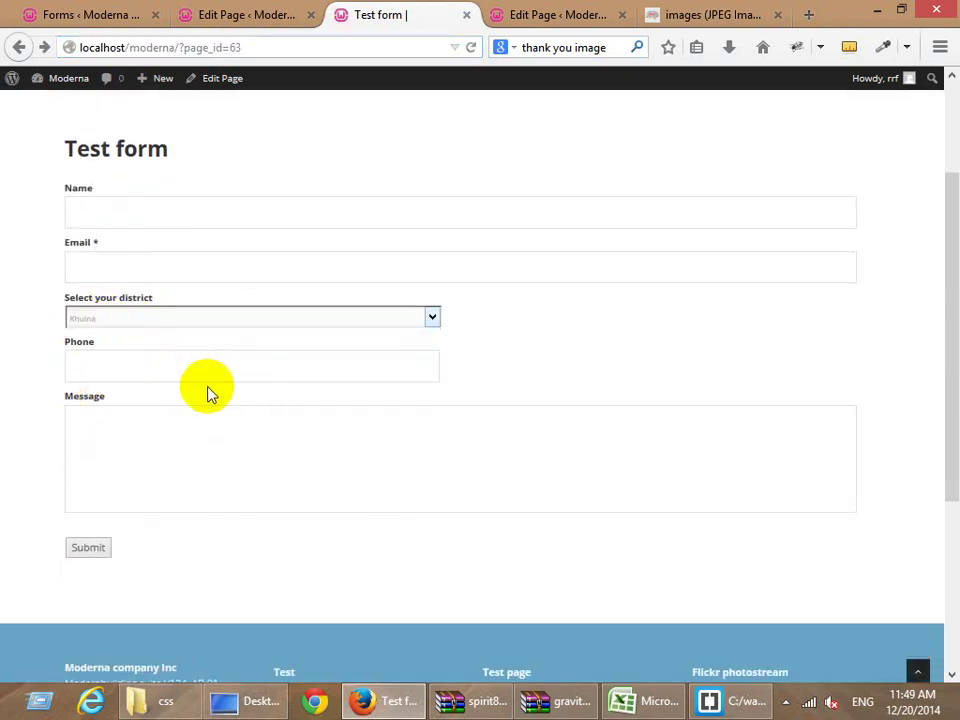
{"action": "left_click", "coordinate": [210, 318]}
{"action": "left_click", "coordinate": [139, 349]}
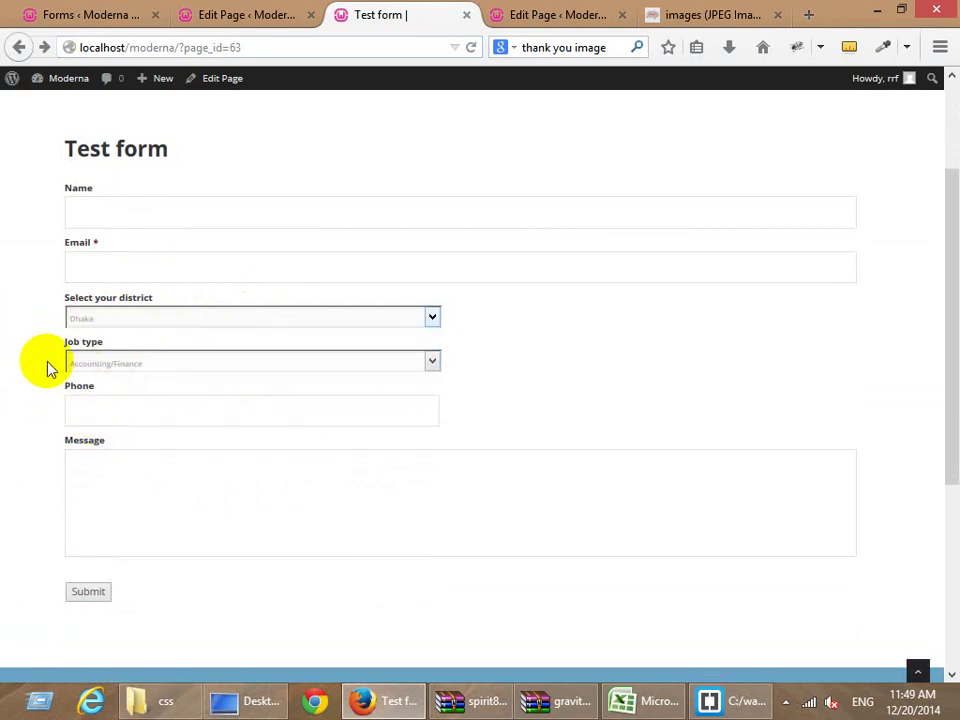
{"action": "left_click", "coordinate": [100, 14]}
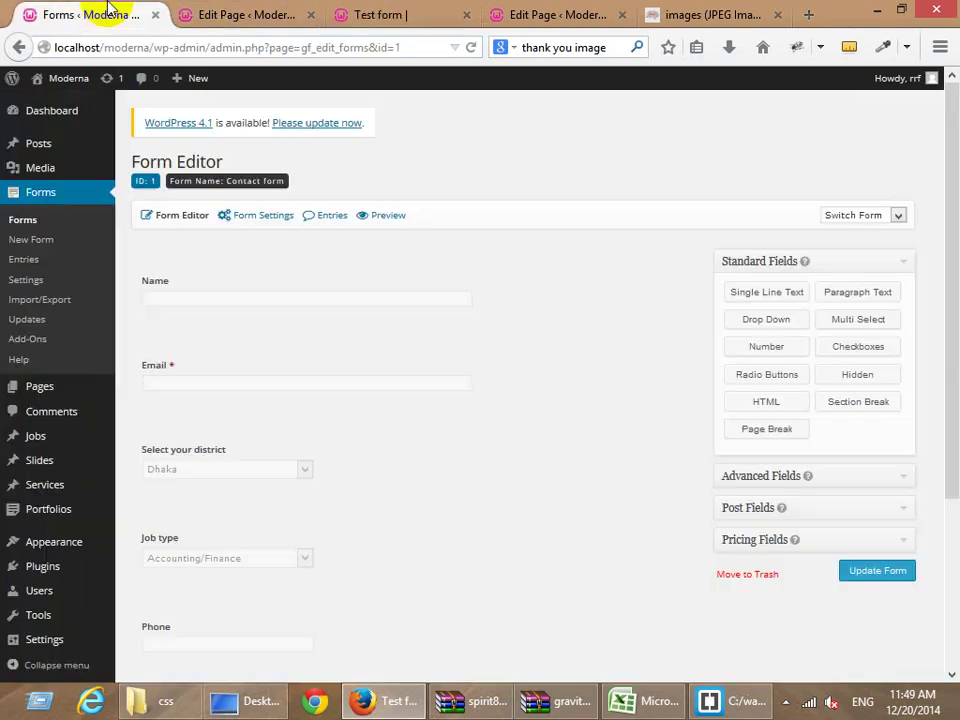
Open the Job type field's advanced settings.
{"action": "scroll", "coordinate": [339, 441], "scroll_direction": "down", "scroll_amount": 2}
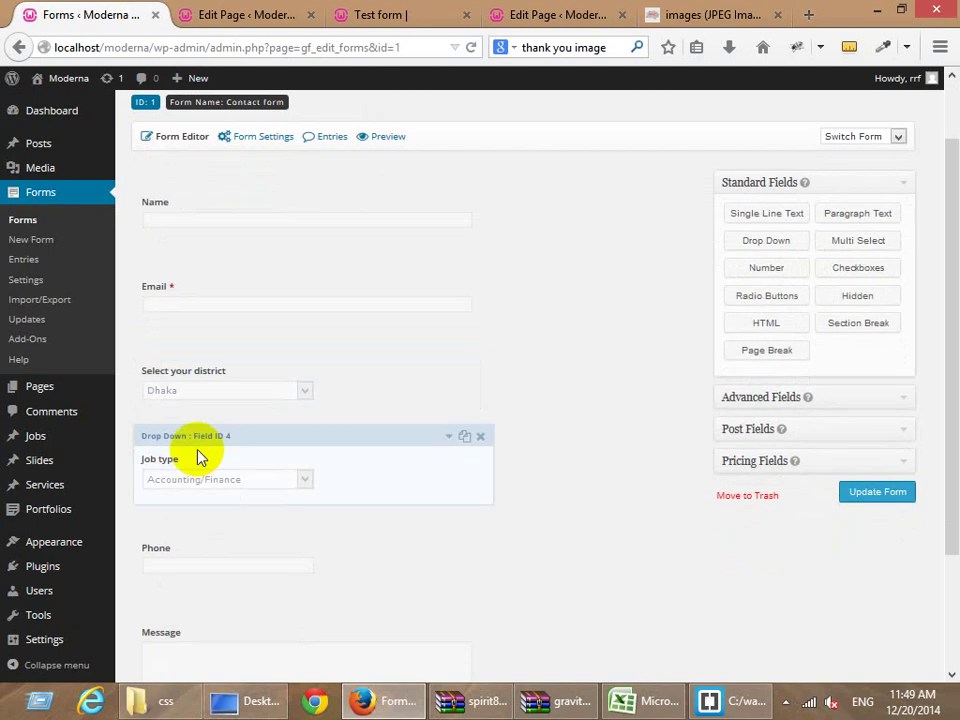
{"action": "left_click", "coordinate": [189, 468]}
{"action": "scroll", "coordinate": [195, 463], "scroll_direction": "down", "scroll_amount": 3}
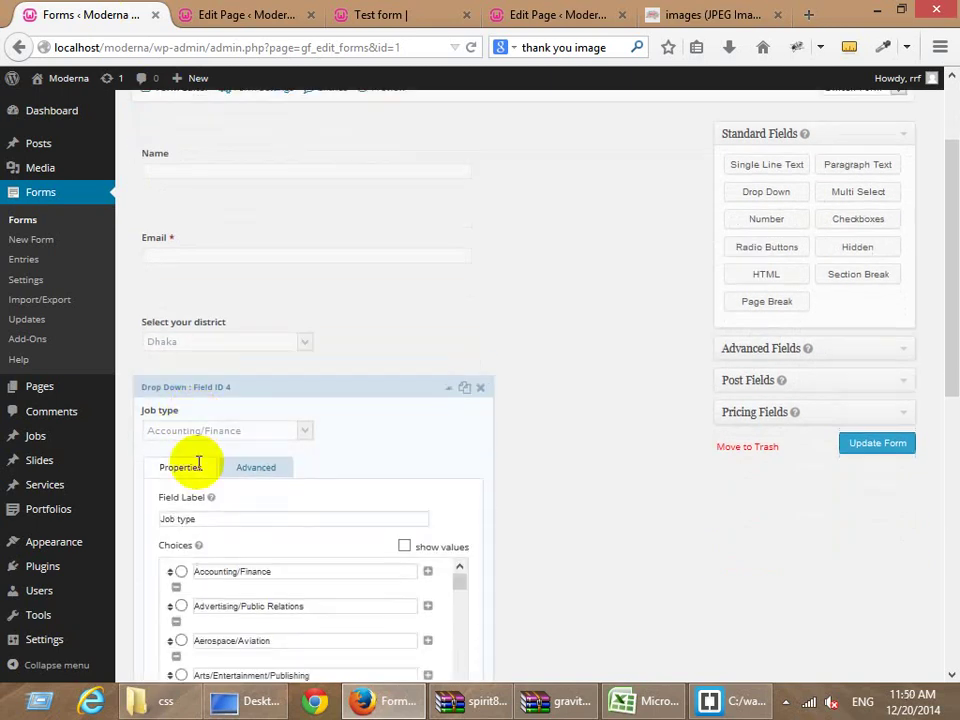
{"action": "scroll", "coordinate": [198, 463], "scroll_direction": "down", "scroll_amount": 1}
{"action": "scroll", "coordinate": [718, 525], "scroll_direction": "down", "scroll_amount": 3}
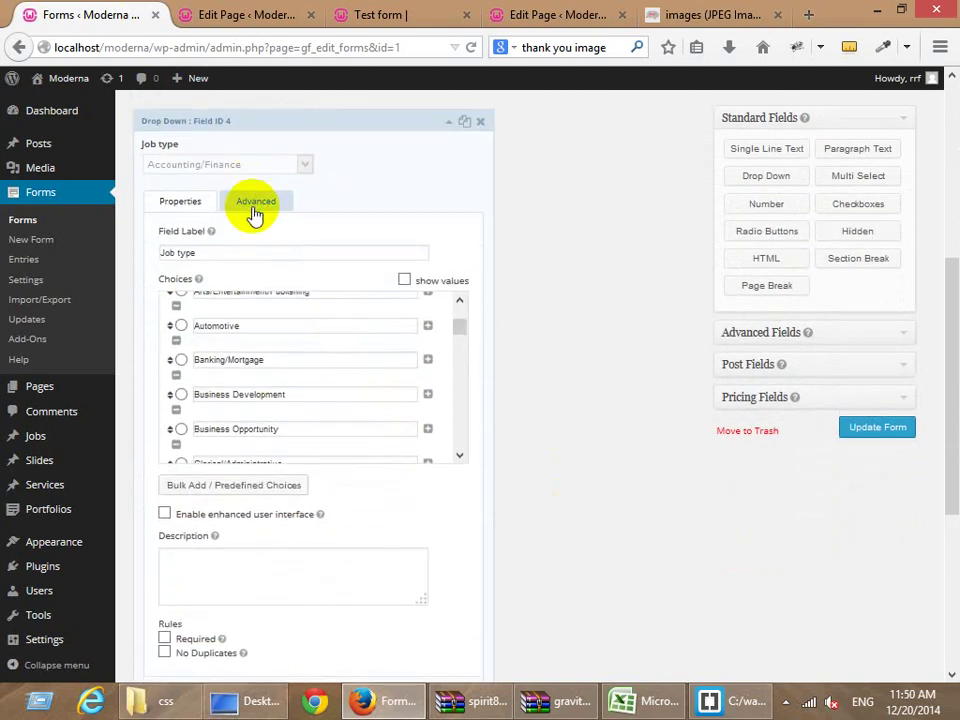
{"action": "left_click", "coordinate": [254, 204]}
{"action": "scroll", "coordinate": [474, 362], "scroll_direction": "down", "scroll_amount": 2}
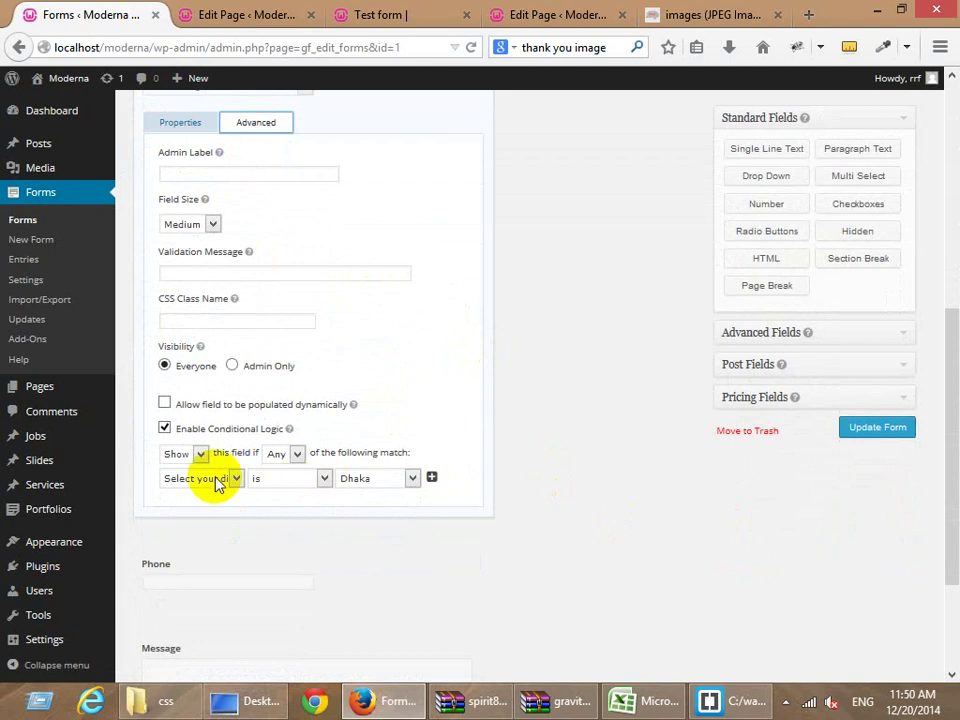
Change the Job type condition to Phone is 1234 and update the form.
{"action": "left_click", "coordinate": [213, 480]}
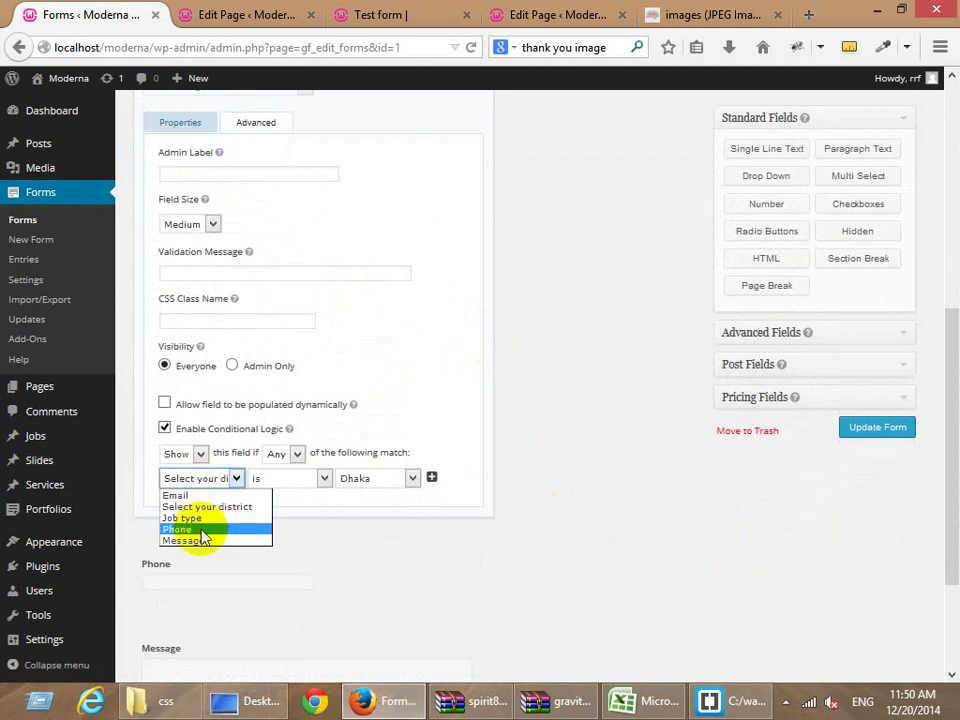
{"action": "left_click", "coordinate": [225, 479]}
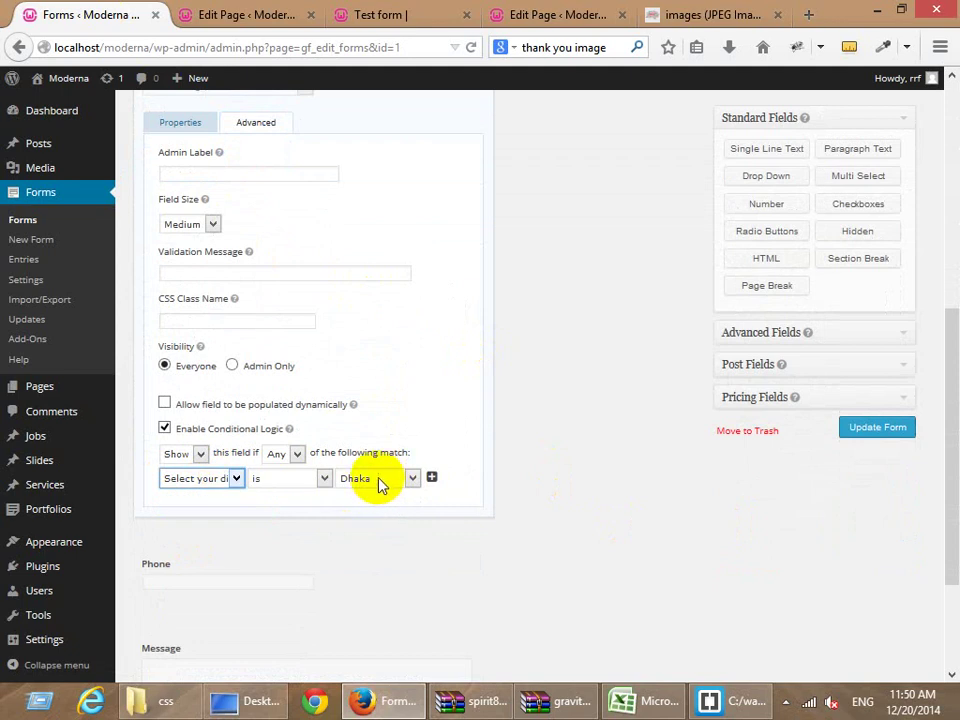
{"action": "left_click", "coordinate": [218, 480]}
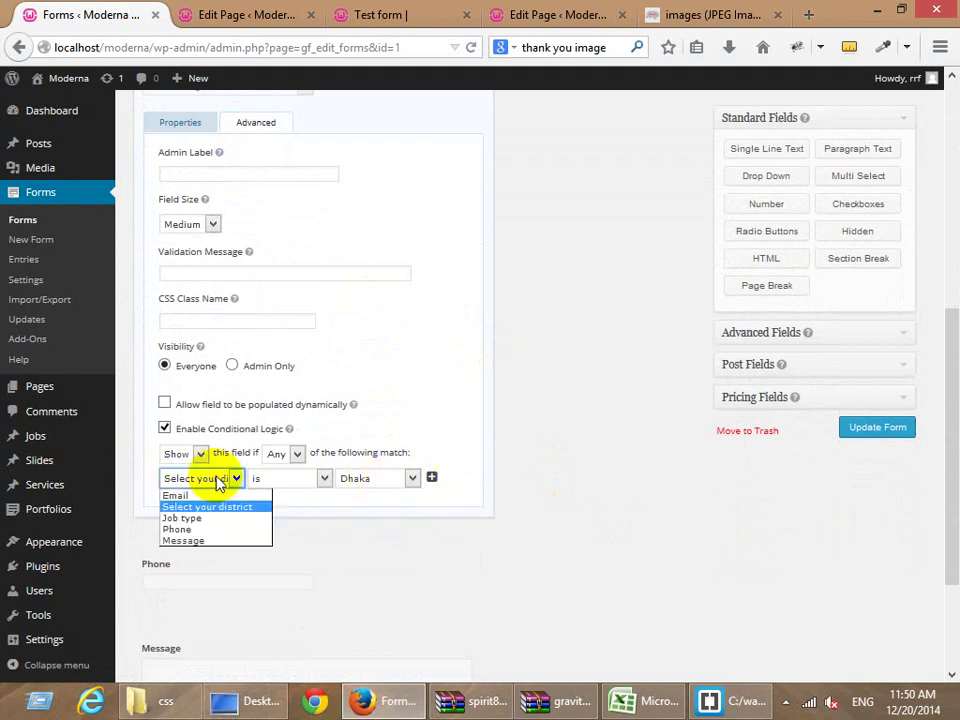
{"action": "left_click", "coordinate": [201, 529]}
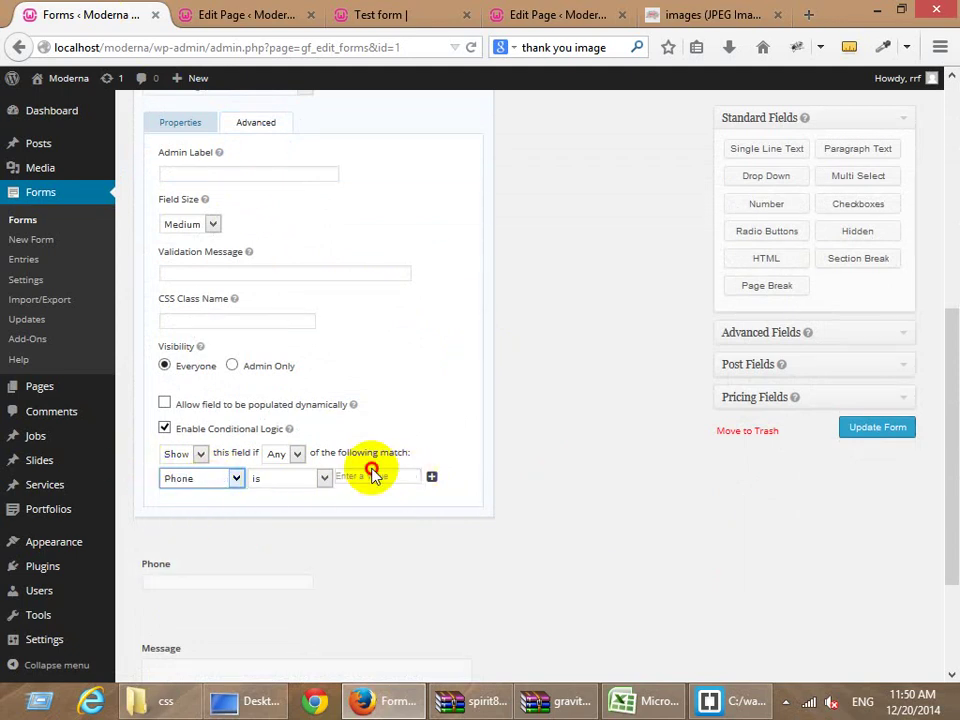
{"action": "left_click", "coordinate": [369, 474]}
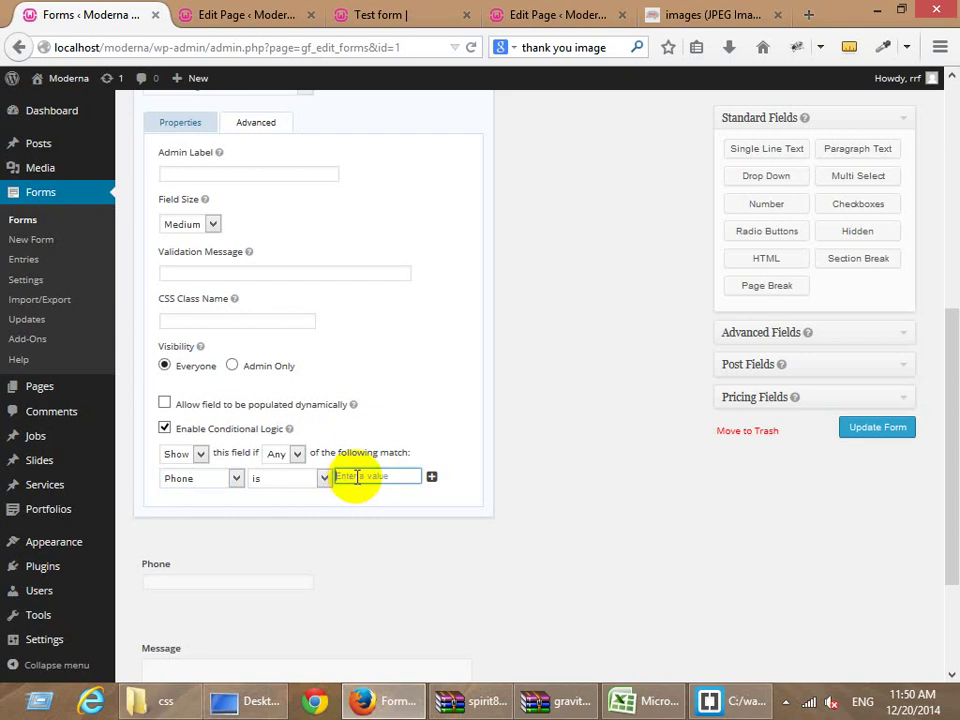
{"action": "type", "text": "1234"}
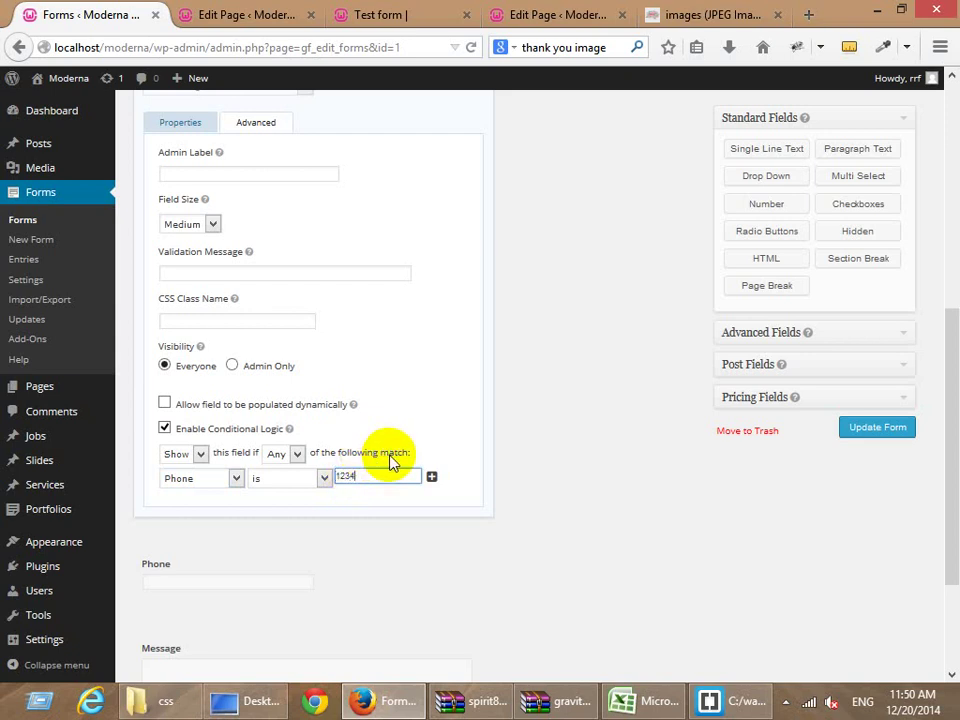
{"action": "left_click", "coordinate": [876, 428]}
Reload the live Test form and enter 1234 in the Phone field.
{"action": "left_click", "coordinate": [245, 14]}
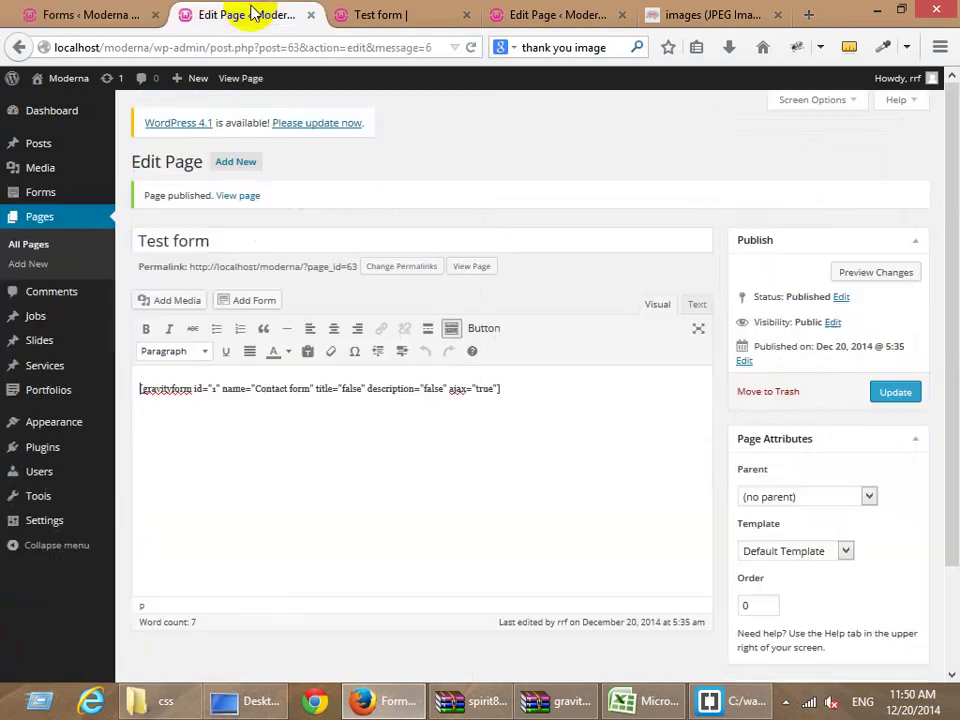
{"action": "left_click", "coordinate": [405, 14]}
{"action": "key", "text": "F5"}
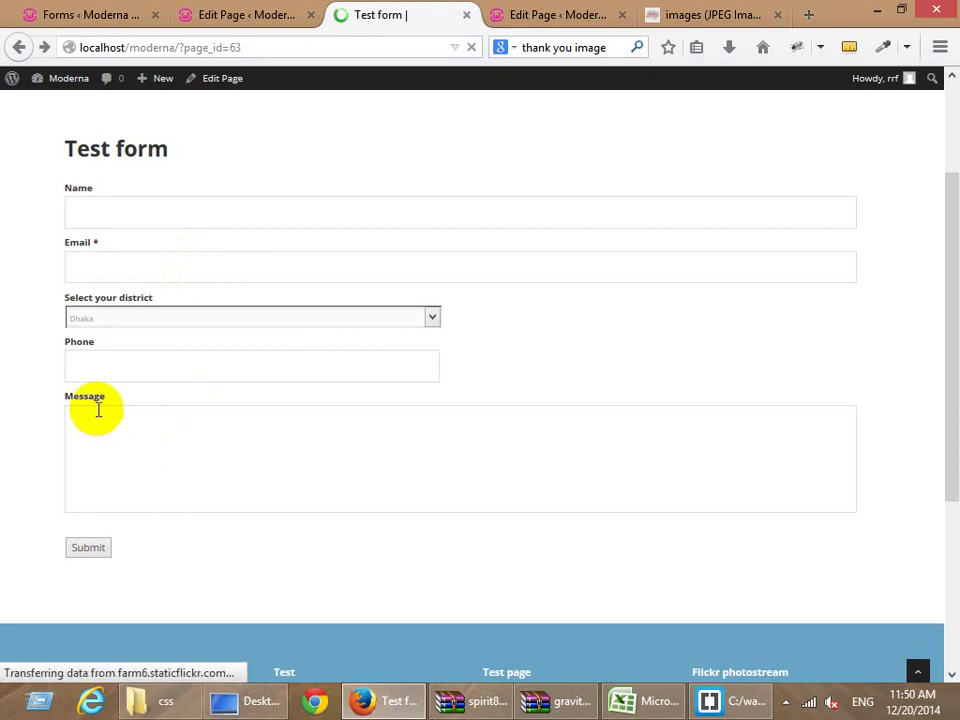
{"action": "left_click", "coordinate": [93, 363]}
{"action": "type", "text": "123"}
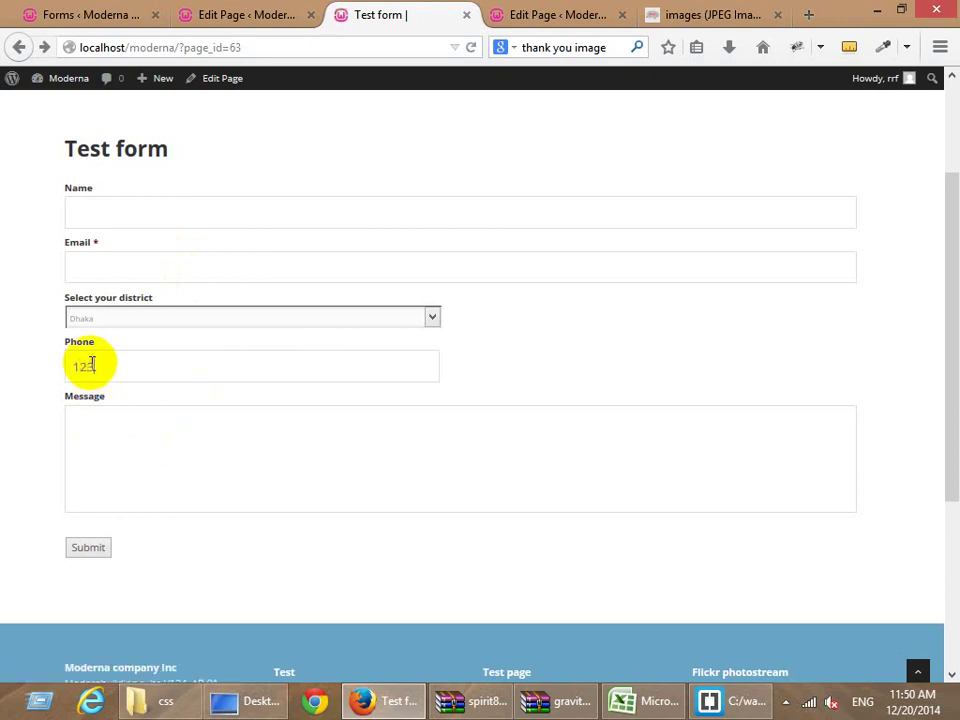
{"action": "type", "text": "4"}
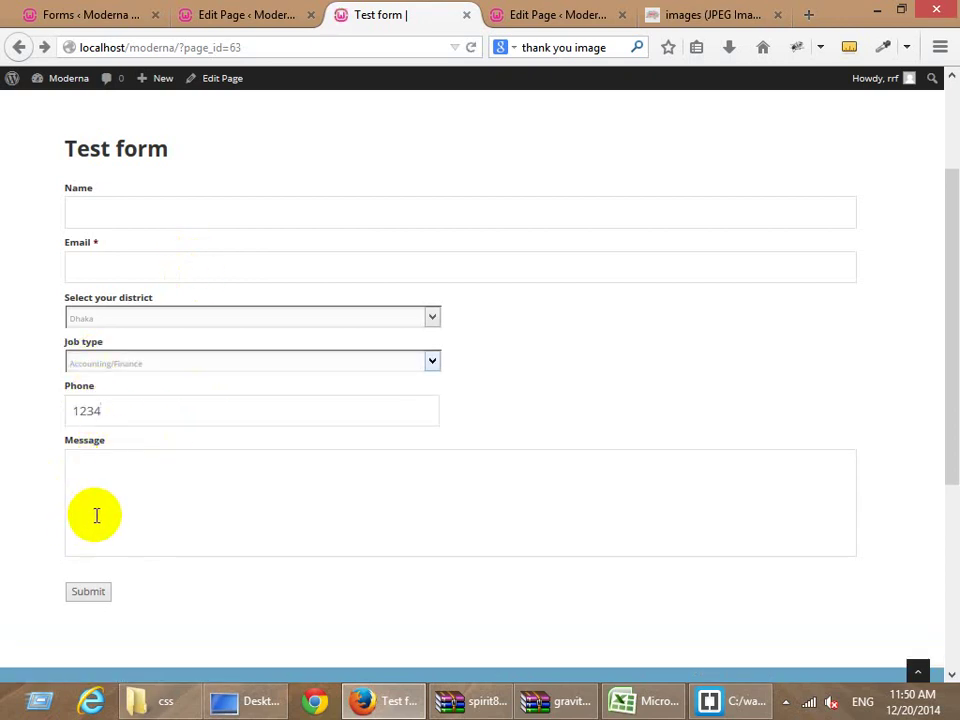
Check the Job type dropdown choices, then return to the Contact form editor.
{"action": "left_click", "coordinate": [129, 361]}
{"action": "left_click", "coordinate": [130, 363]}
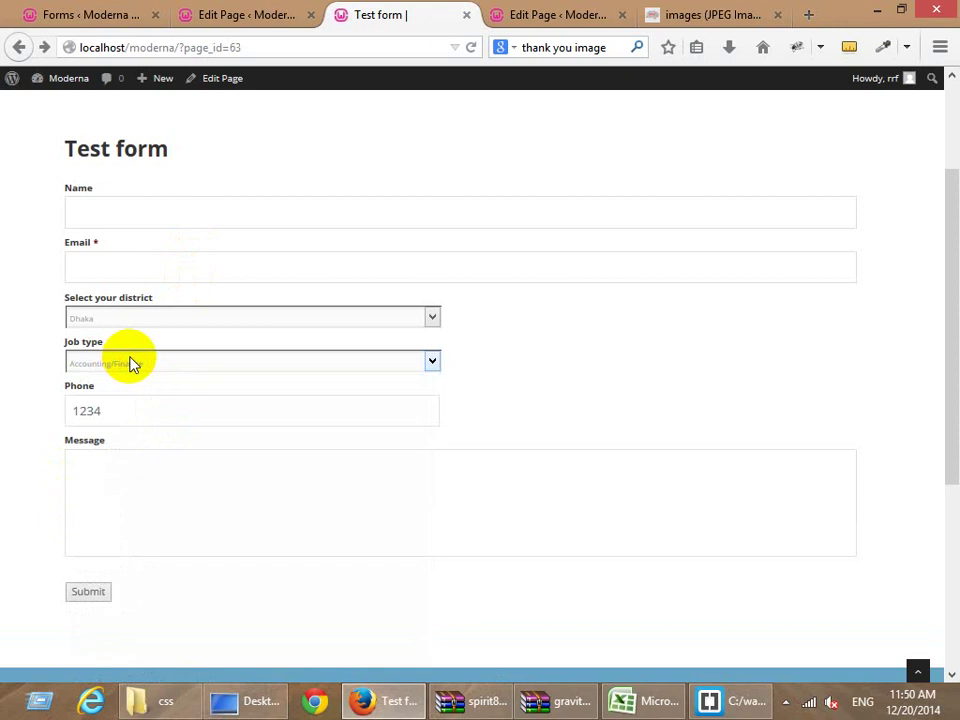
{"action": "left_click", "coordinate": [129, 363]}
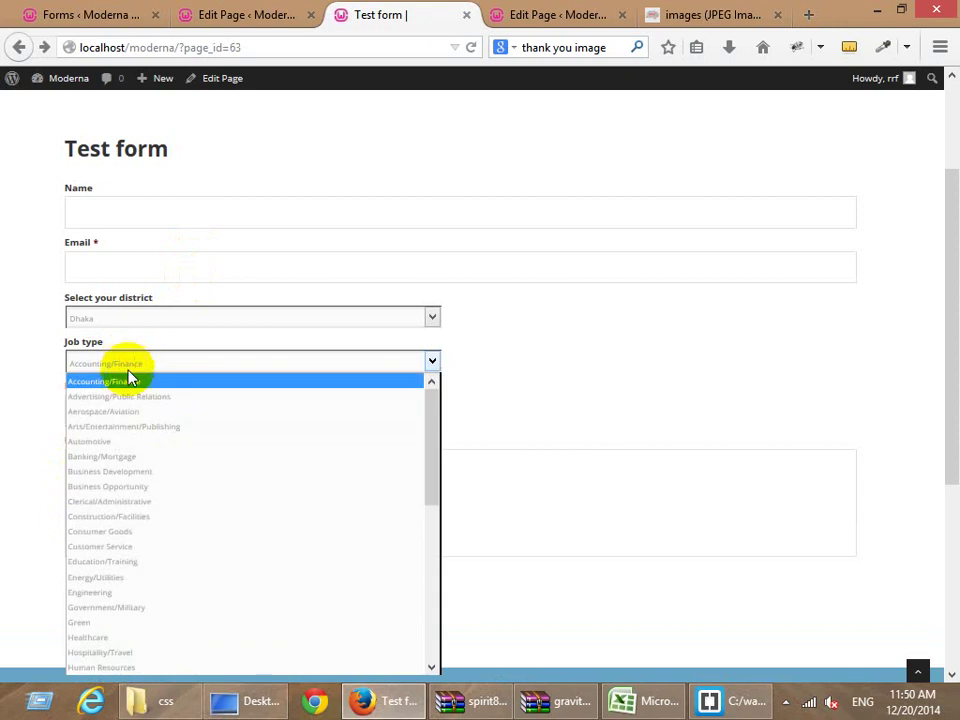
{"action": "left_click", "coordinate": [21, 368]}
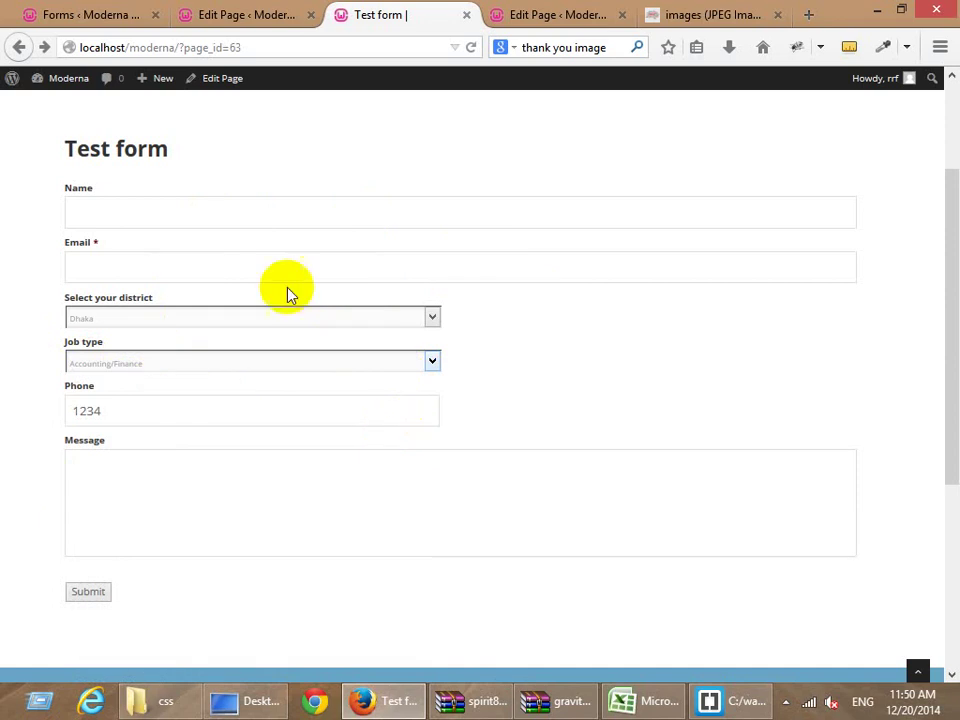
{"action": "left_click", "coordinate": [190, 13]}
{"action": "left_click", "coordinate": [105, 13]}
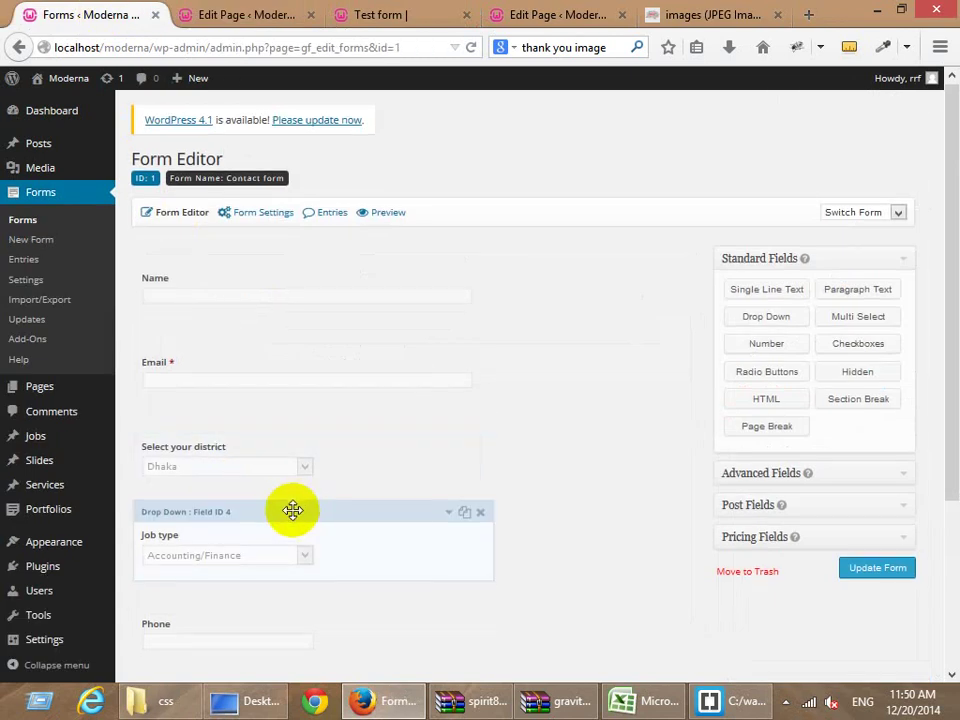
Look over the Phone field's advanced settings.
{"action": "scroll", "coordinate": [189, 478], "scroll_direction": "down", "scroll_amount": 2}
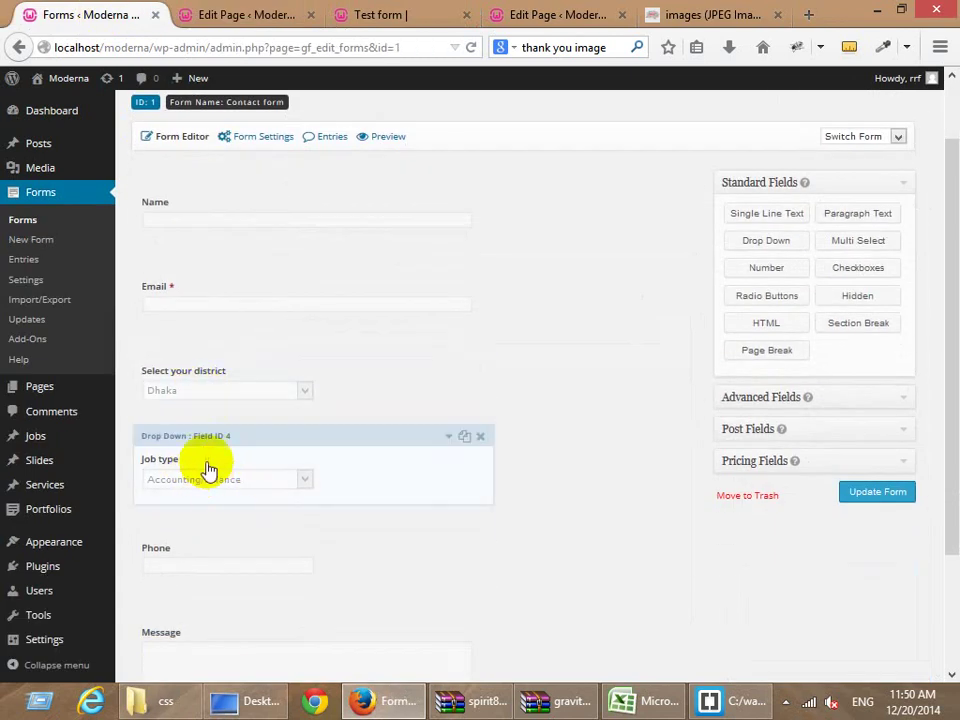
{"action": "scroll", "coordinate": [208, 525], "scroll_direction": "down", "scroll_amount": 2}
{"action": "left_click", "coordinate": [198, 462]}
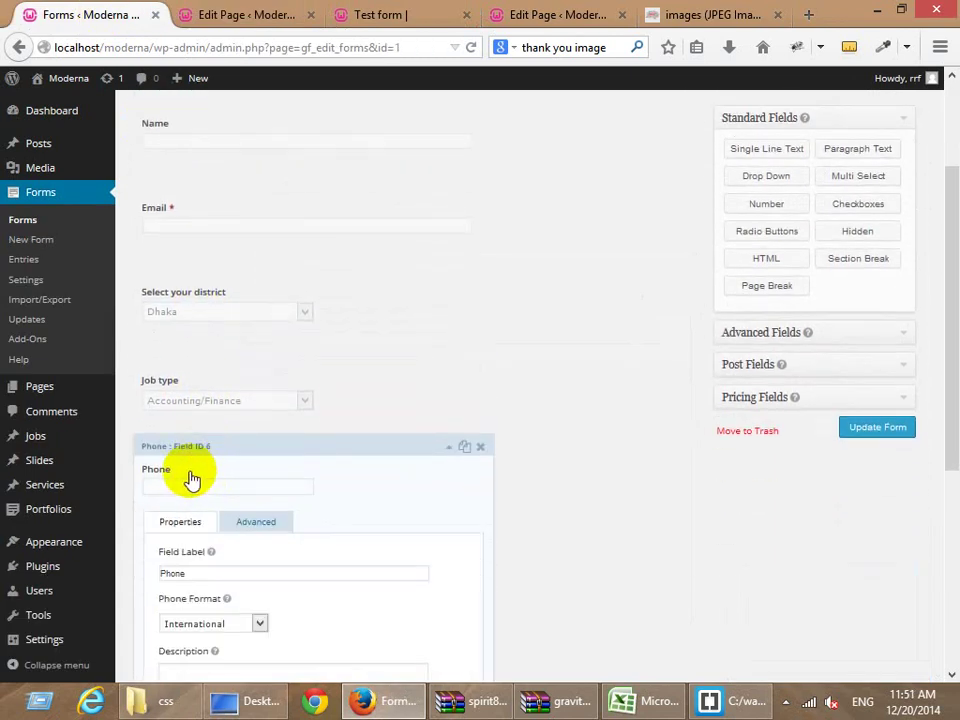
{"action": "scroll", "coordinate": [264, 486], "scroll_direction": "down", "scroll_amount": 6}
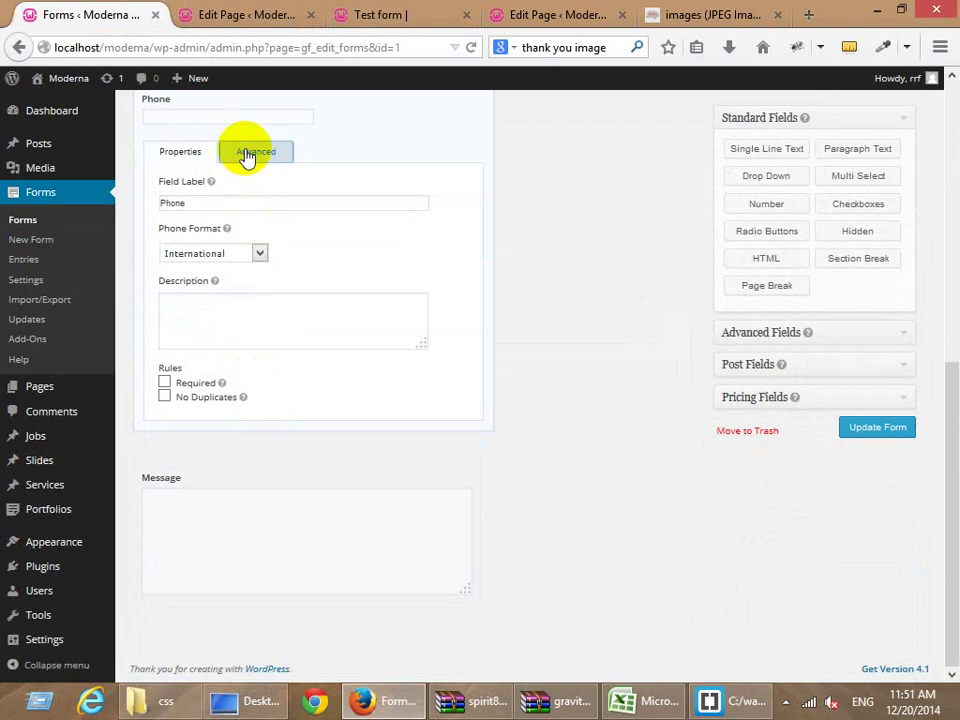
{"action": "left_click", "coordinate": [246, 153]}
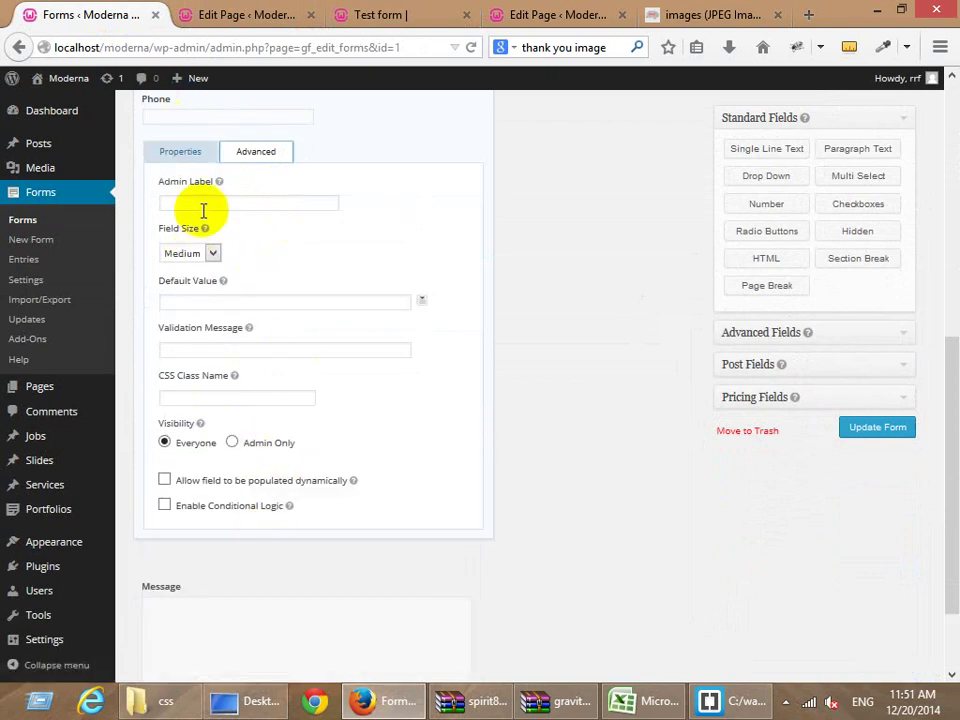
{"action": "scroll", "coordinate": [210, 270], "scroll_direction": "up", "scroll_amount": 2}
{"action": "scroll", "coordinate": [214, 340], "scroll_direction": "down", "scroll_amount": 4}
{"action": "scroll", "coordinate": [210, 320], "scroll_direction": "up", "scroll_amount": 6}
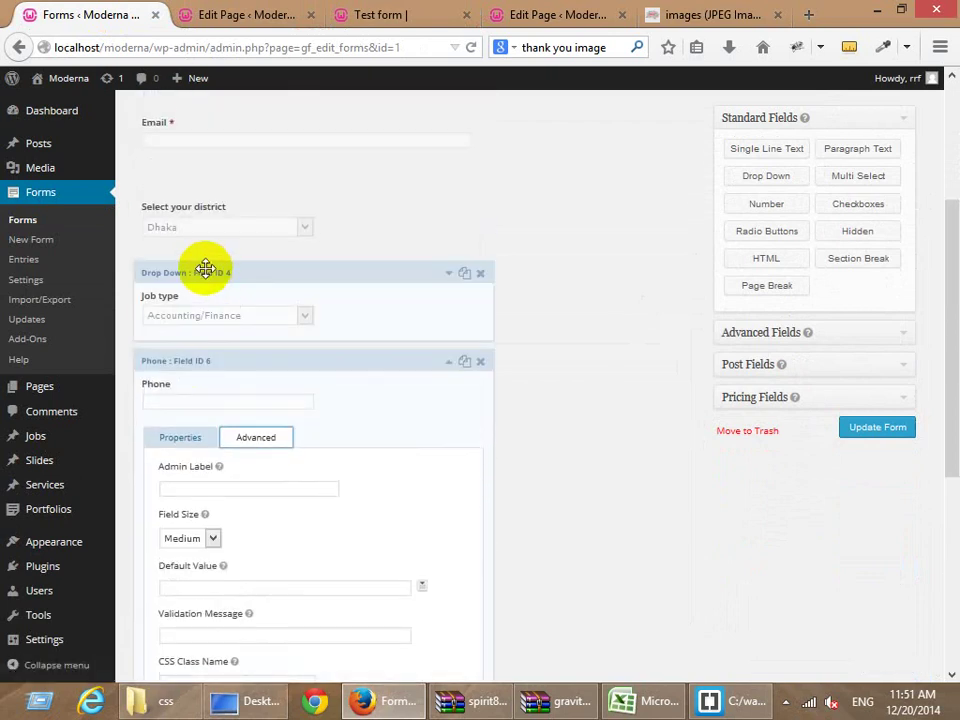
Add a second Job type condition rule: Phone is 1233.
{"action": "left_click", "coordinate": [190, 295]}
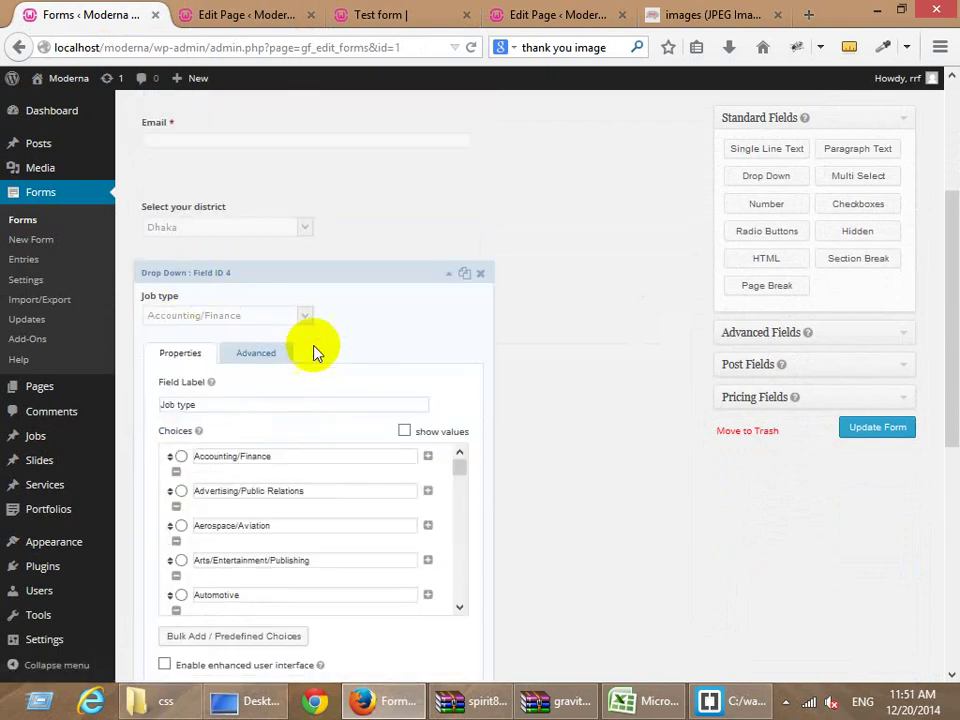
{"action": "left_click", "coordinate": [245, 355]}
{"action": "scroll", "coordinate": [504, 388], "scroll_direction": "down", "scroll_amount": 4}
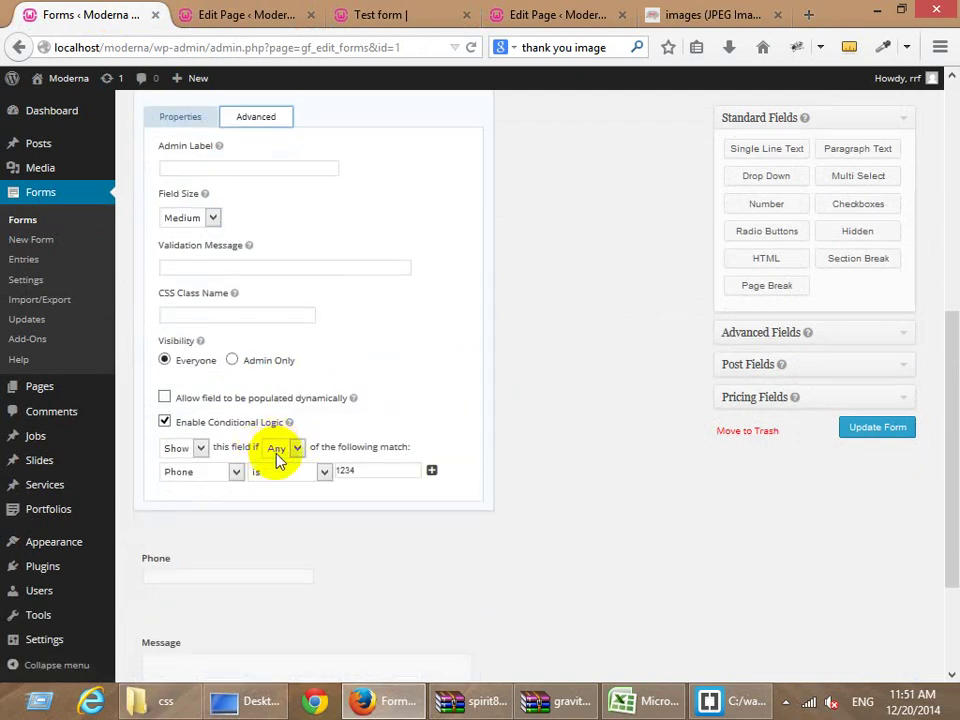
{"action": "left_click", "coordinate": [432, 471]}
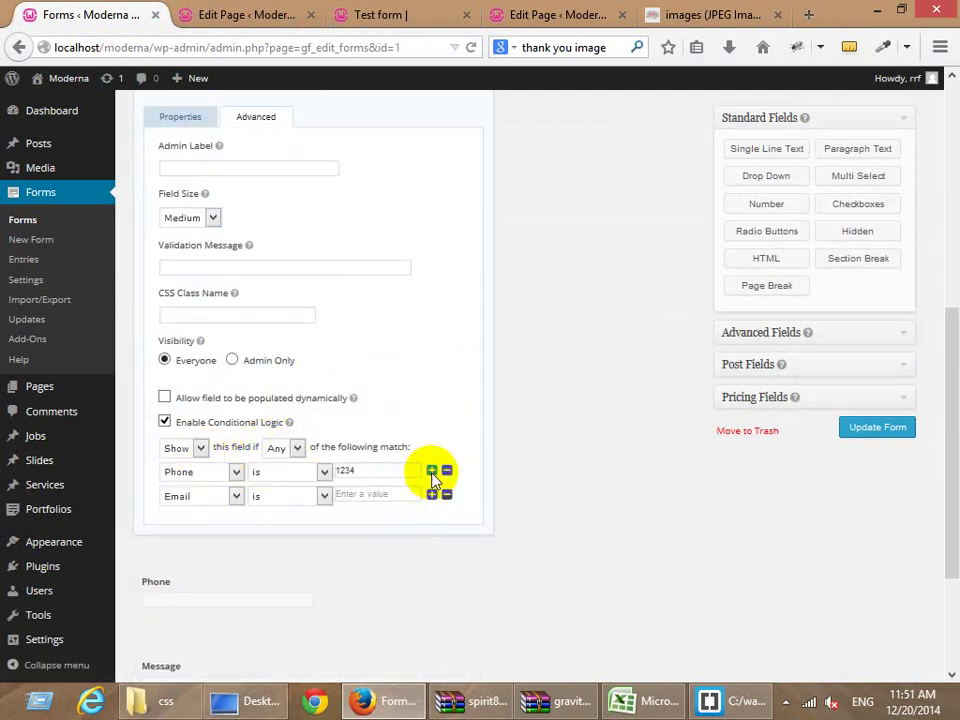
{"action": "left_click", "coordinate": [202, 496]}
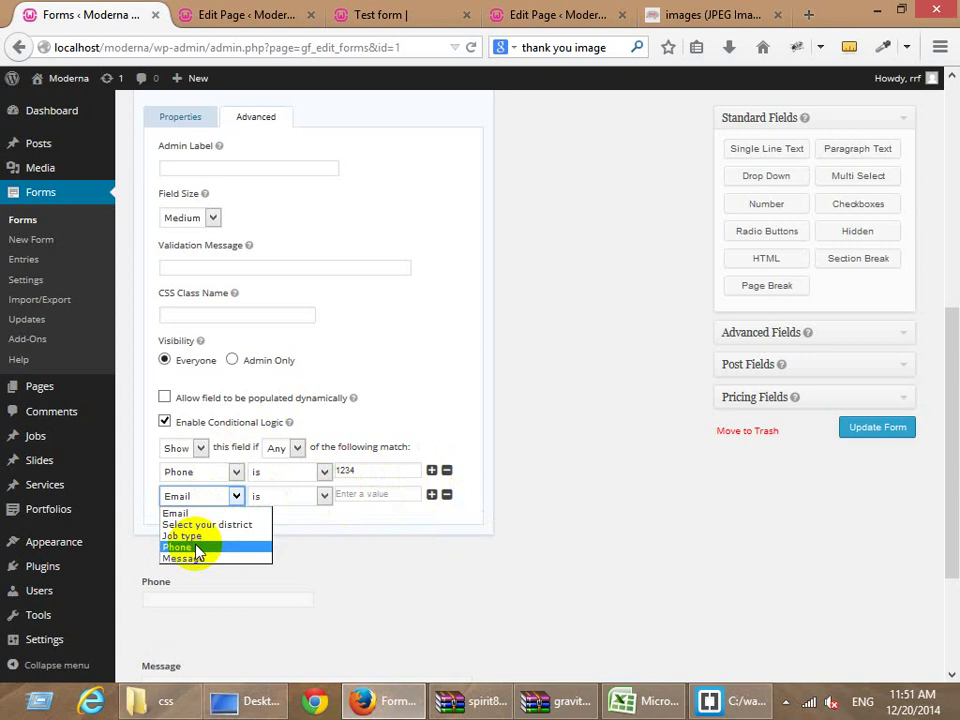
{"action": "left_click", "coordinate": [189, 549]}
{"action": "left_click", "coordinate": [304, 497]}
{"action": "left_click", "coordinate": [296, 513]}
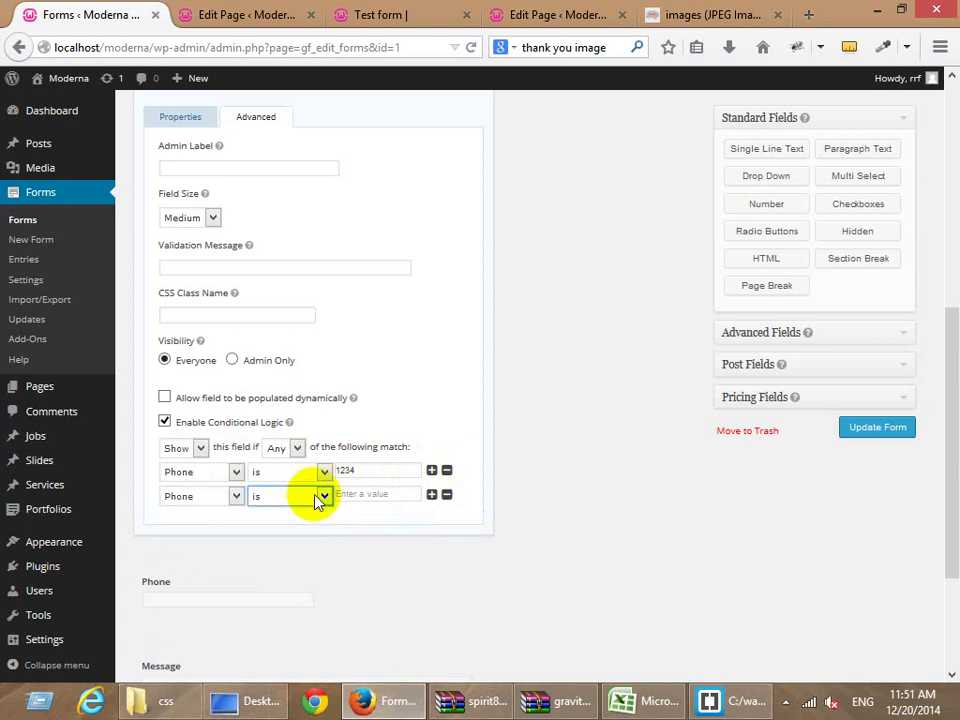
{"action": "left_click", "coordinate": [375, 495]}
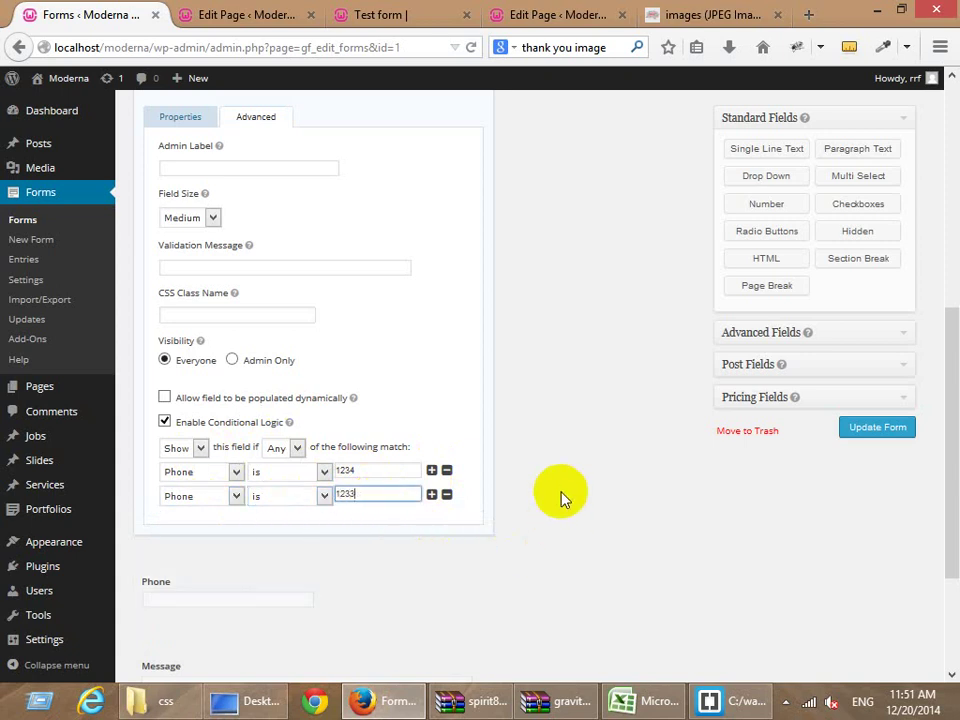
Add a third rule on the Email field, then remove it.
{"action": "left_click", "coordinate": [432, 494]}
{"action": "left_click", "coordinate": [291, 520]}
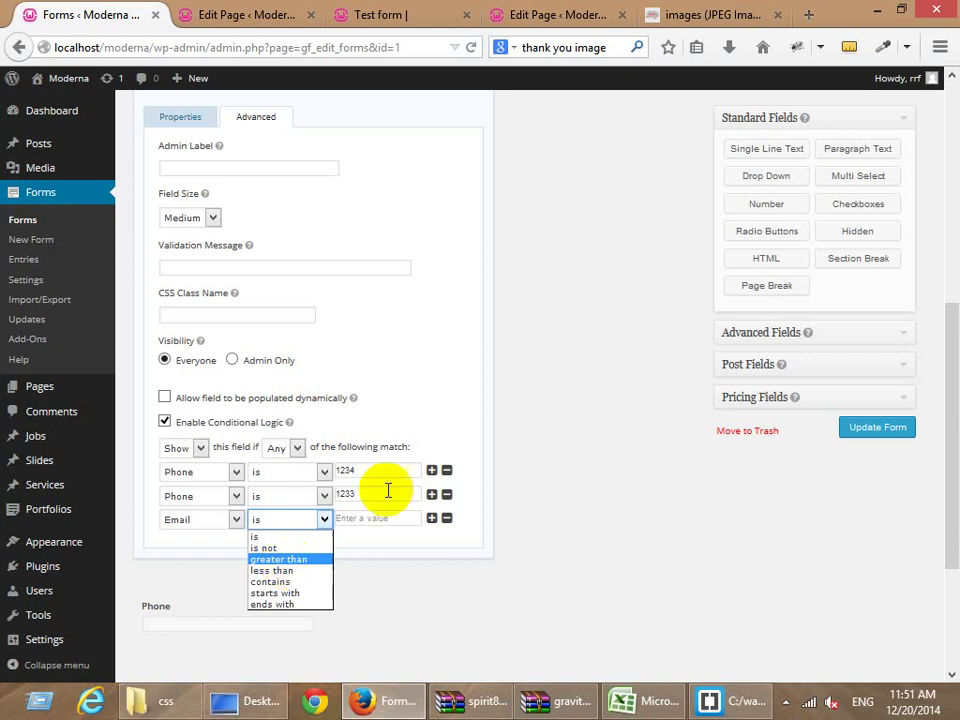
{"action": "scroll", "coordinate": [424, 493], "scroll_direction": "up", "scroll_amount": 3}
{"action": "scroll", "coordinate": [555, 492], "scroll_direction": "down", "scroll_amount": 3}
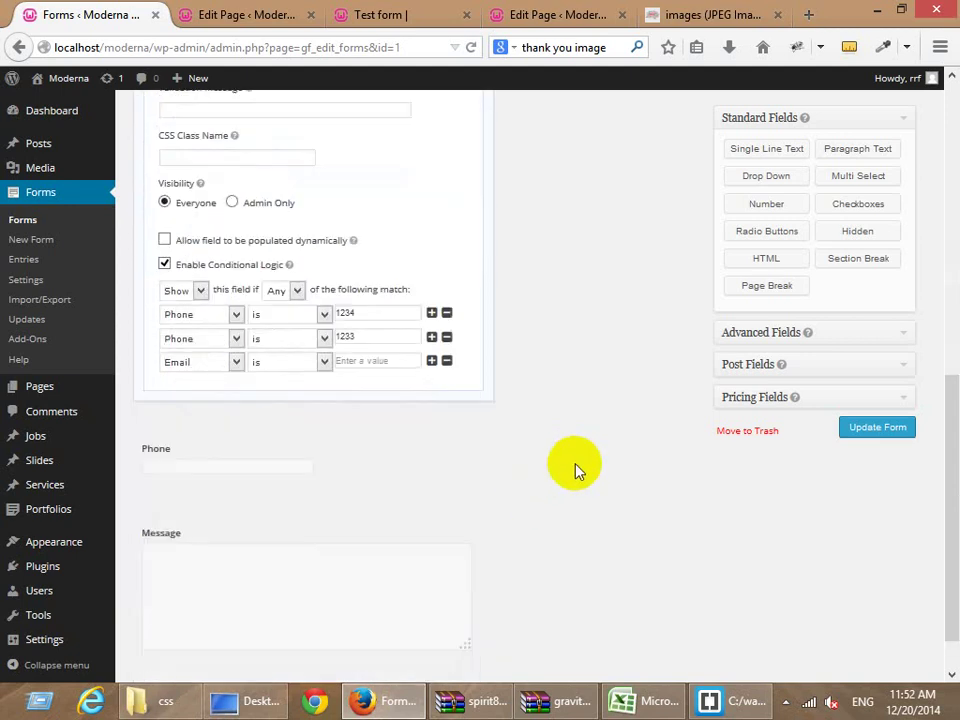
{"action": "scroll", "coordinate": [497, 465], "scroll_direction": "up", "scroll_amount": 2}
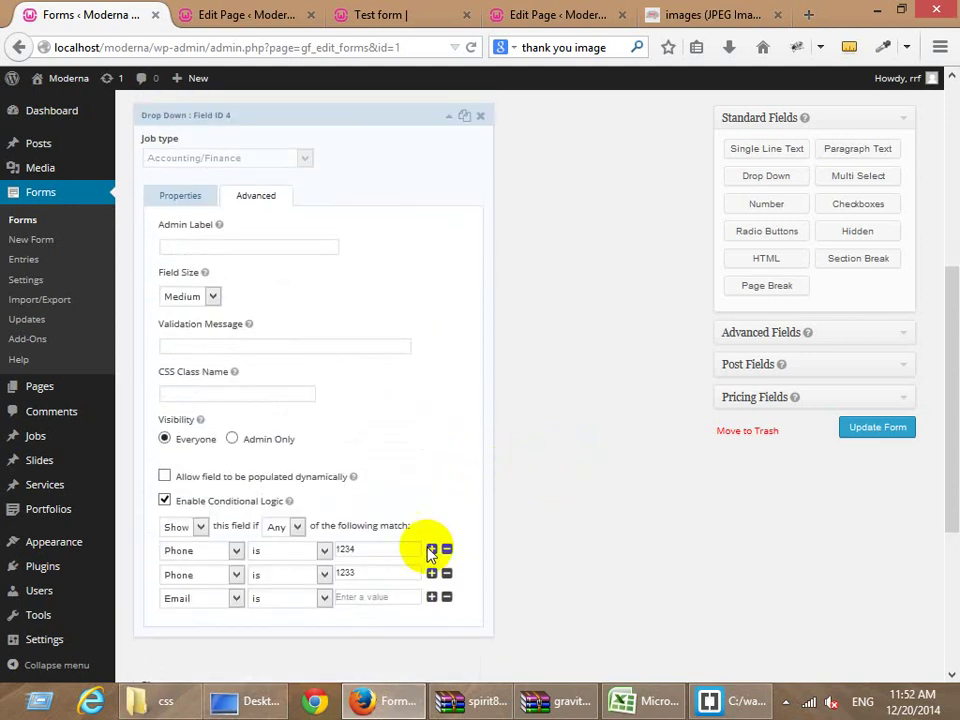
{"action": "left_click", "coordinate": [447, 598]}
Delete the Phone is 1233 rule, check the Test form, and open Forms > Add-Ons.
{"action": "left_click", "coordinate": [447, 576]}
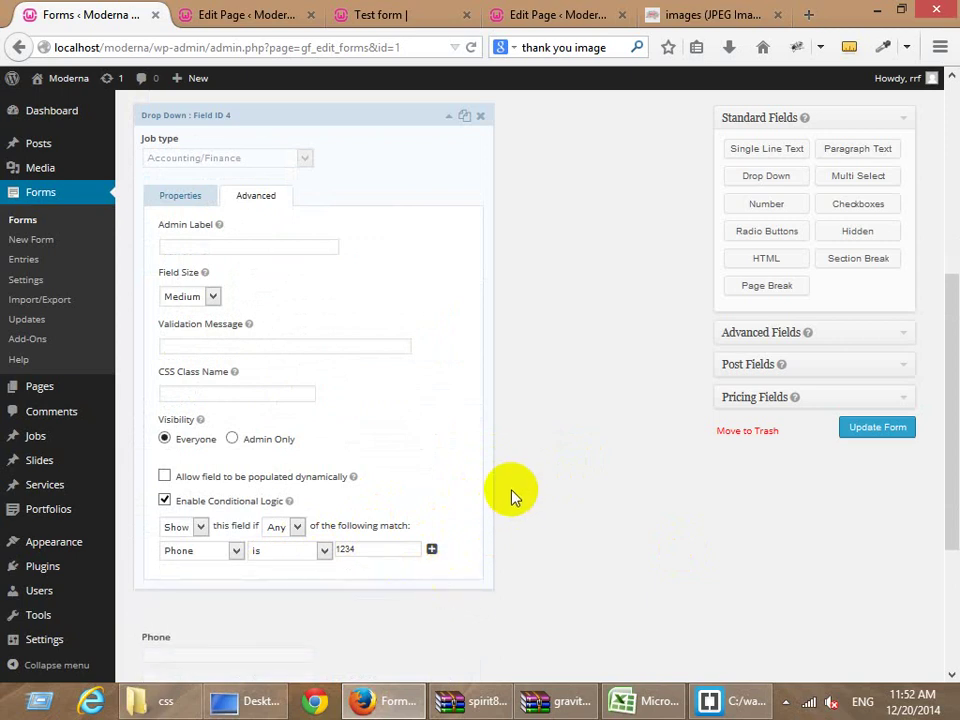
{"action": "scroll", "coordinate": [511, 493], "scroll_direction": "up", "scroll_amount": 4}
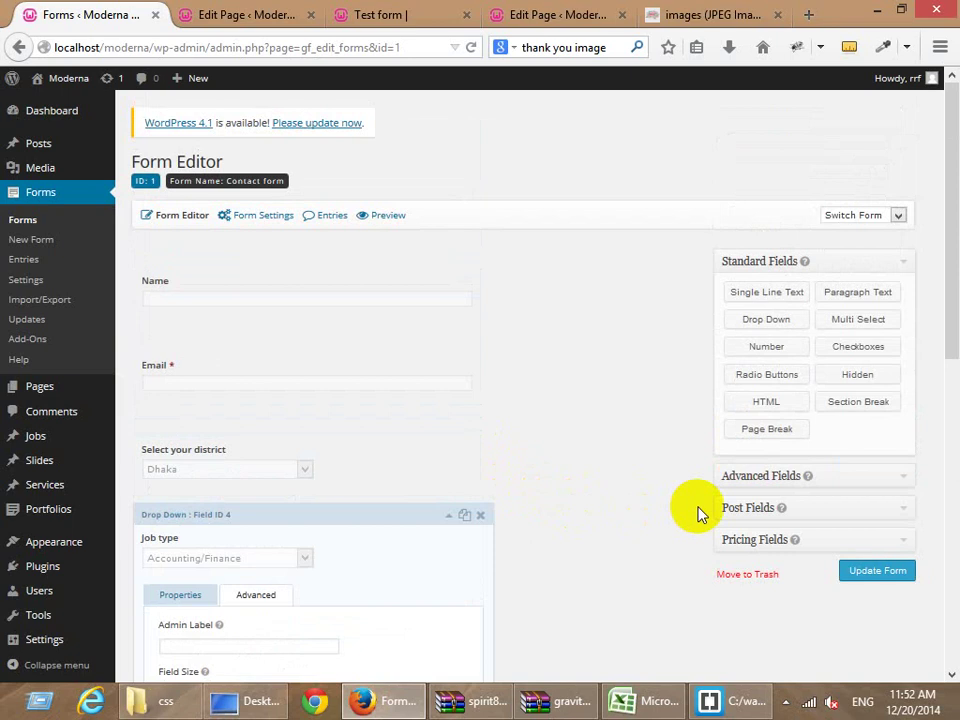
{"action": "left_click", "coordinate": [386, 15]}
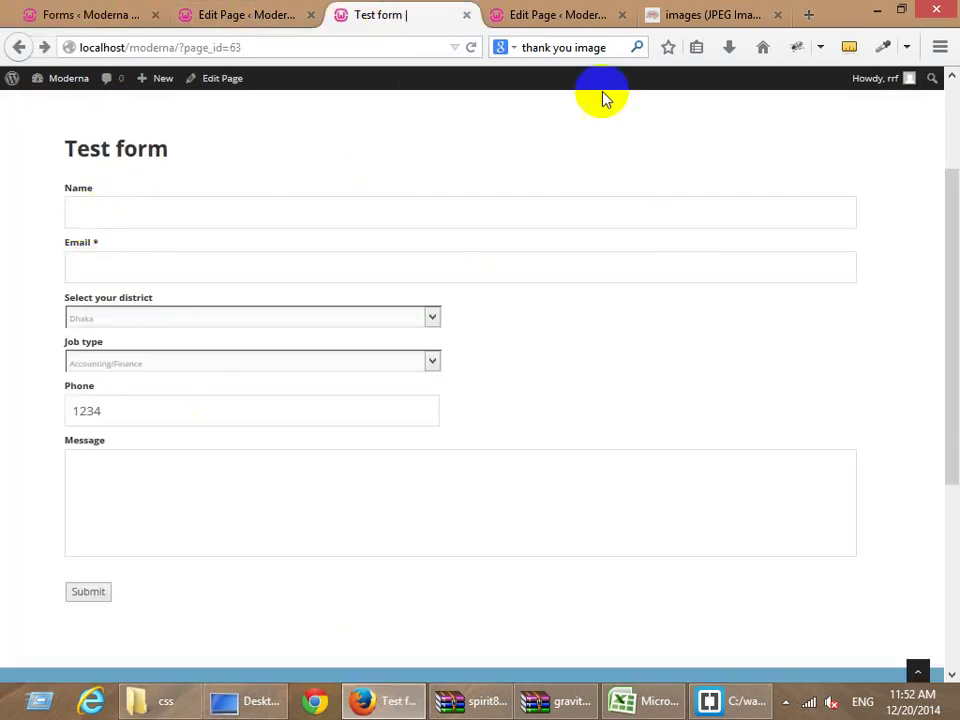
{"action": "left_click", "coordinate": [64, 16]}
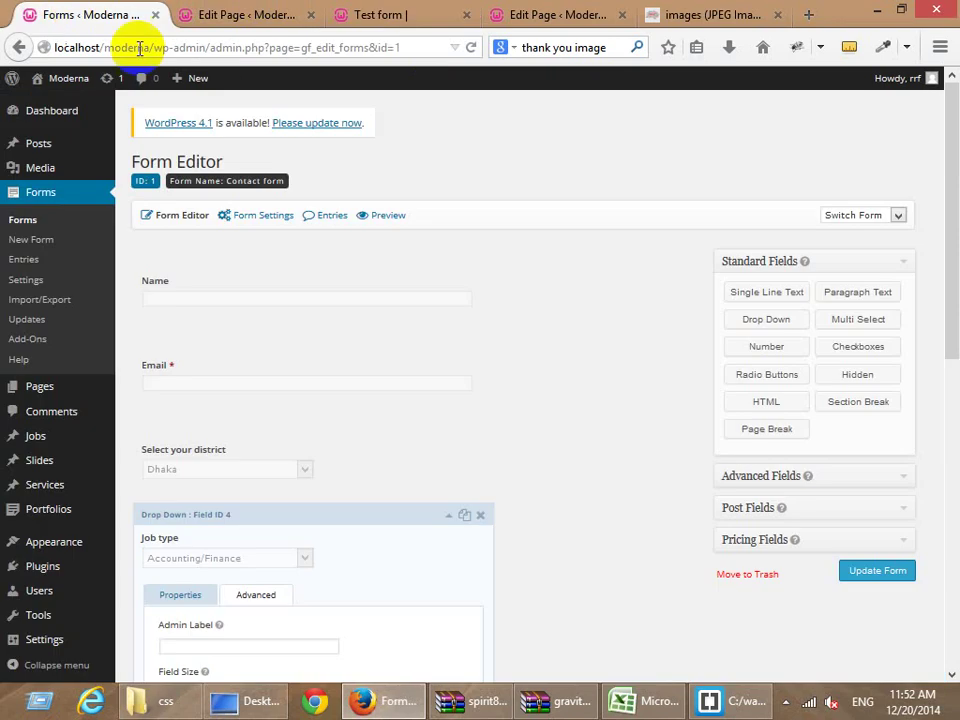
{"action": "left_click", "coordinate": [38, 342]}
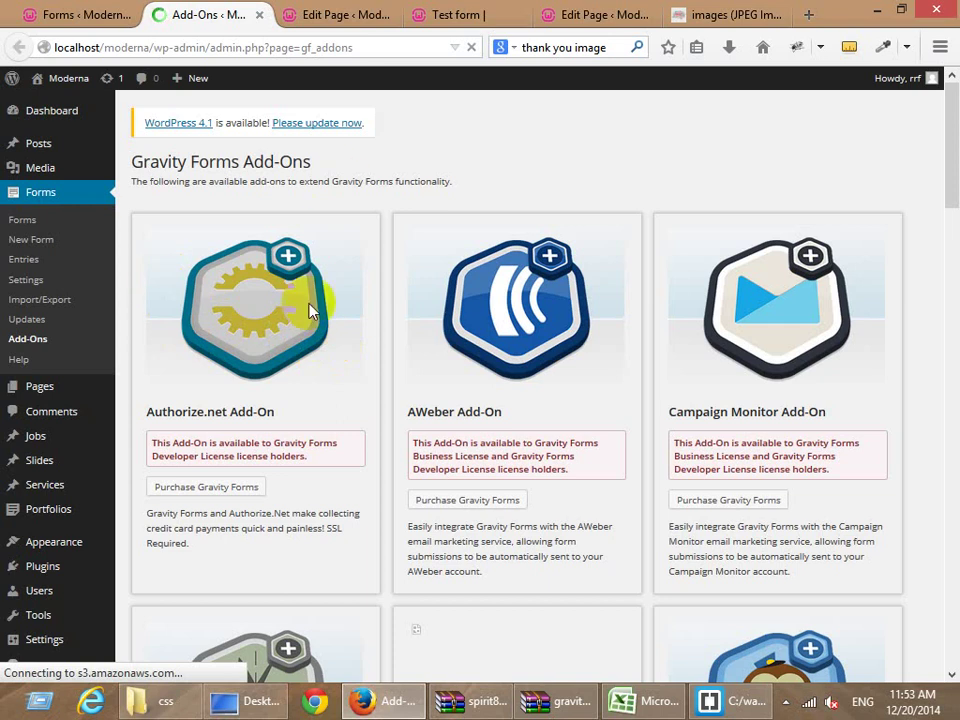
Look through the Test form and Contact form tabs, ending on the Gravity Forms Add-Ons page.
{"action": "left_click", "coordinate": [330, 18]}
{"action": "left_click", "coordinate": [460, 14]}
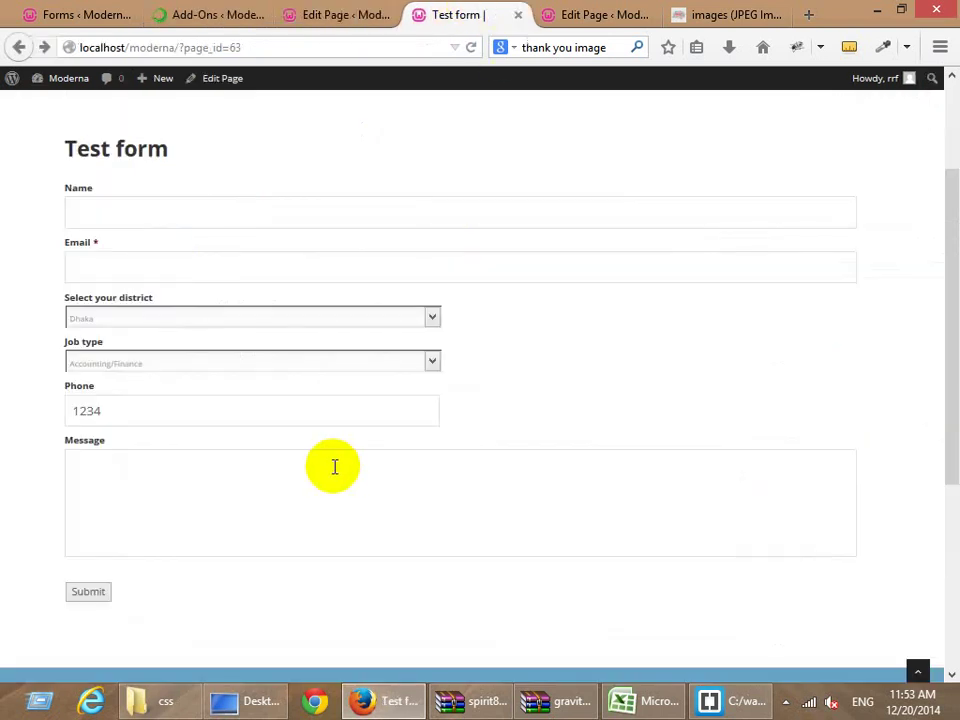
{"action": "scroll", "coordinate": [334, 467], "scroll_direction": "down", "scroll_amount": 4}
{"action": "scroll", "coordinate": [306, 443], "scroll_direction": "down", "scroll_amount": 2}
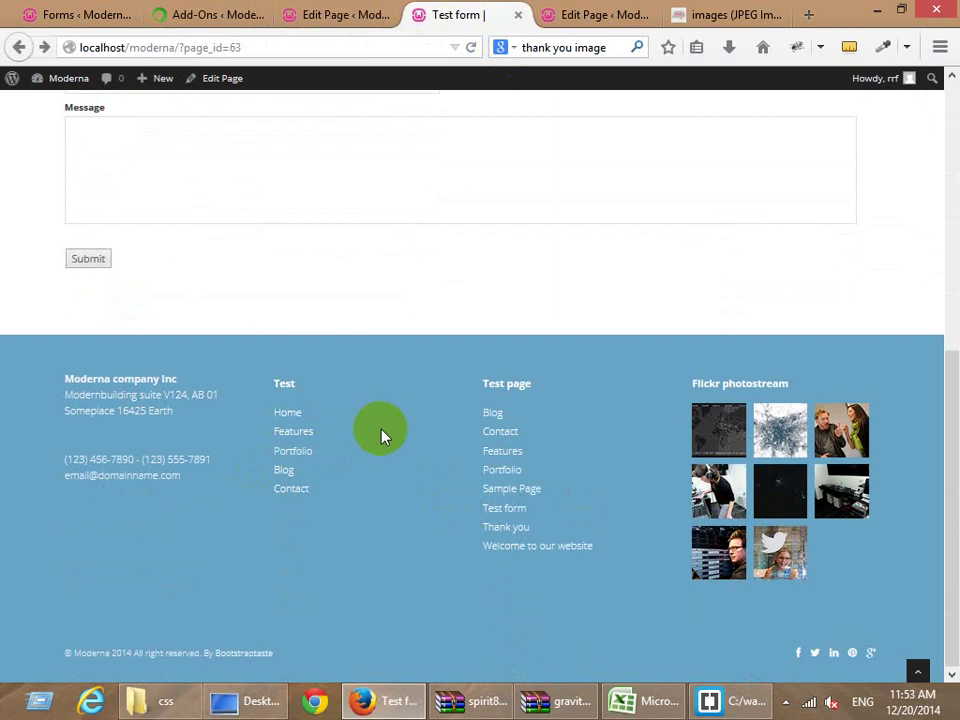
{"action": "left_click", "coordinate": [236, 15]}
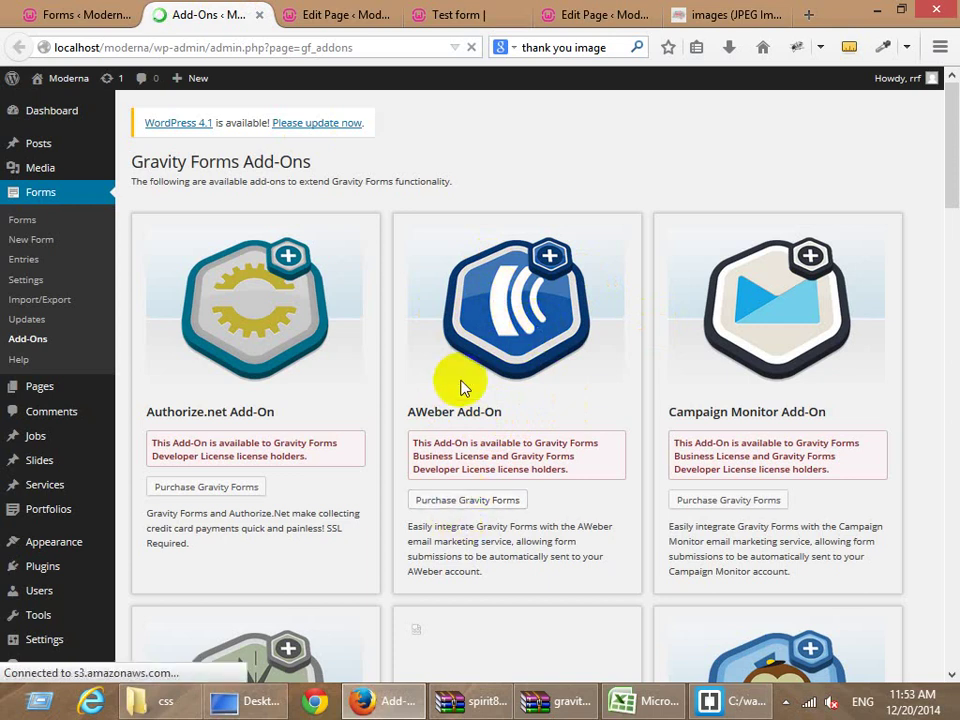
{"action": "left_click", "coordinate": [60, 15]}
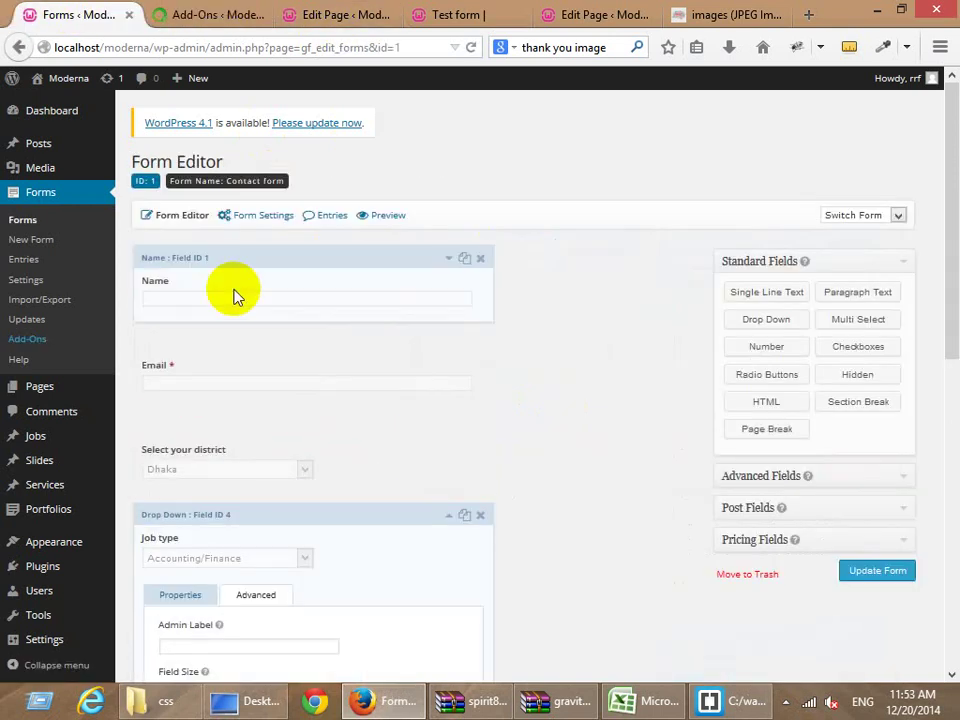
{"action": "mouse_move", "coordinate": [262, 218]}
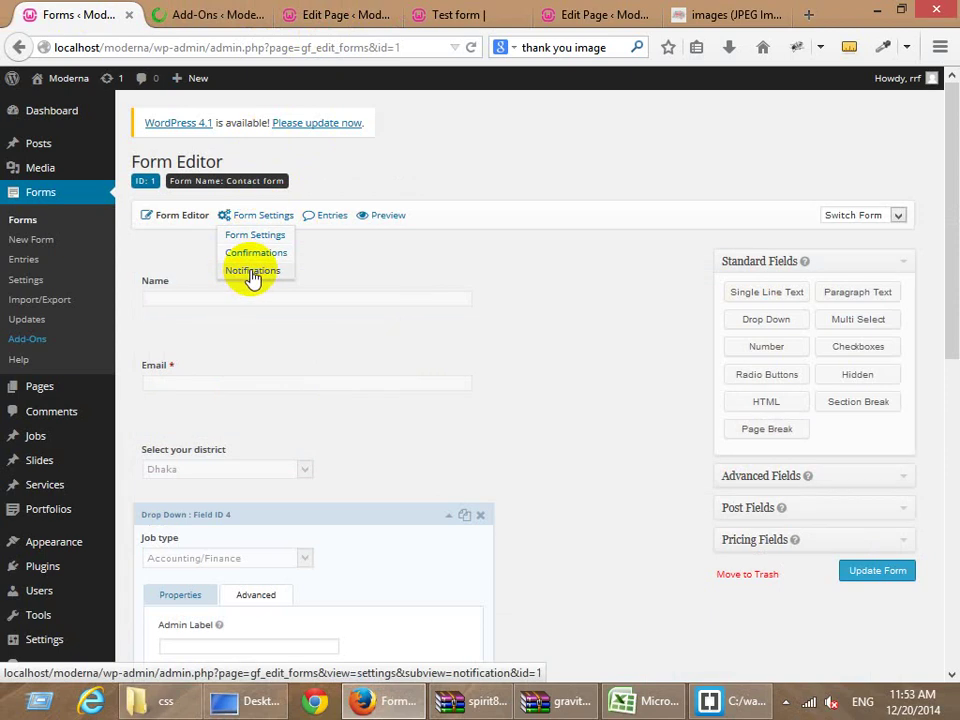
{"action": "left_click", "coordinate": [212, 16]}
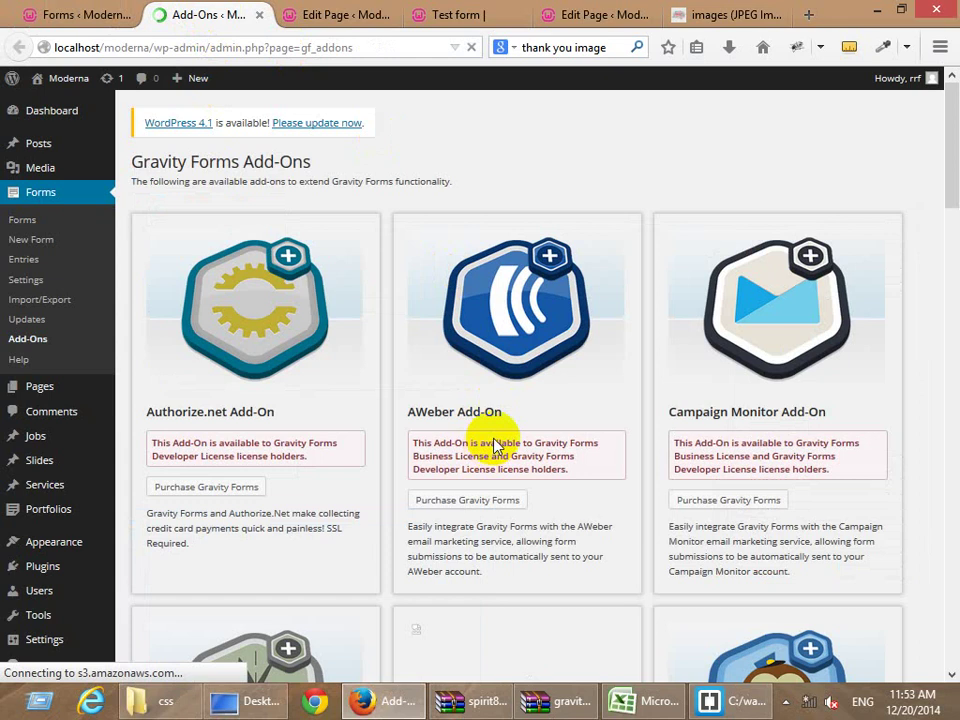
{"action": "scroll", "coordinate": [800, 265], "scroll_direction": "down", "scroll_amount": 3}
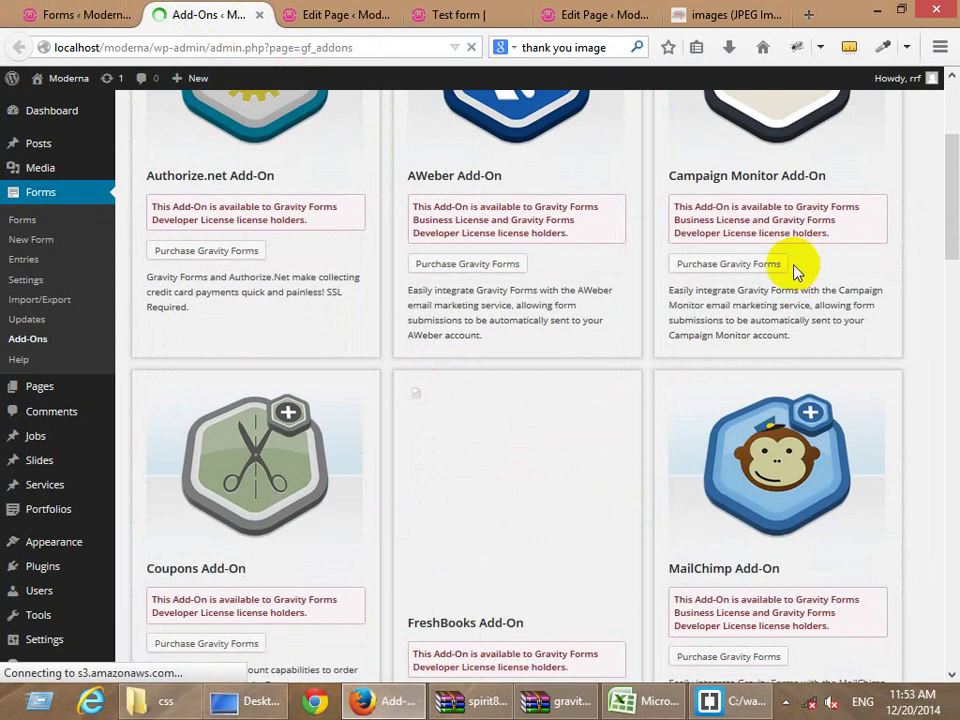
{"action": "scroll", "coordinate": [225, 476], "scroll_direction": "down", "scroll_amount": 3}
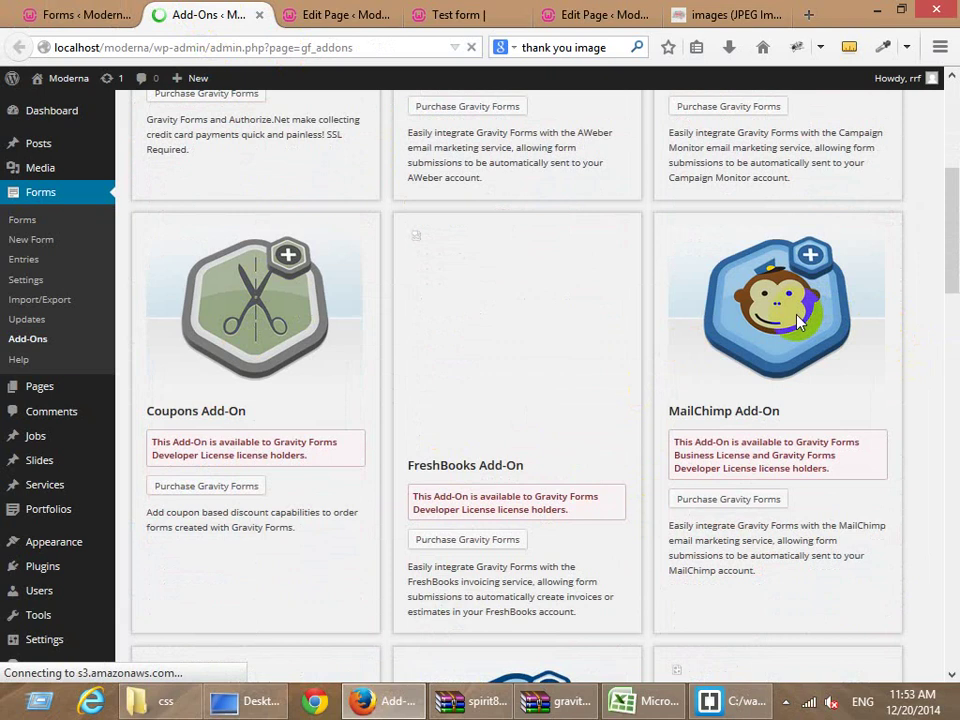
{"action": "scroll", "coordinate": [797, 320], "scroll_direction": "down", "scroll_amount": 6}
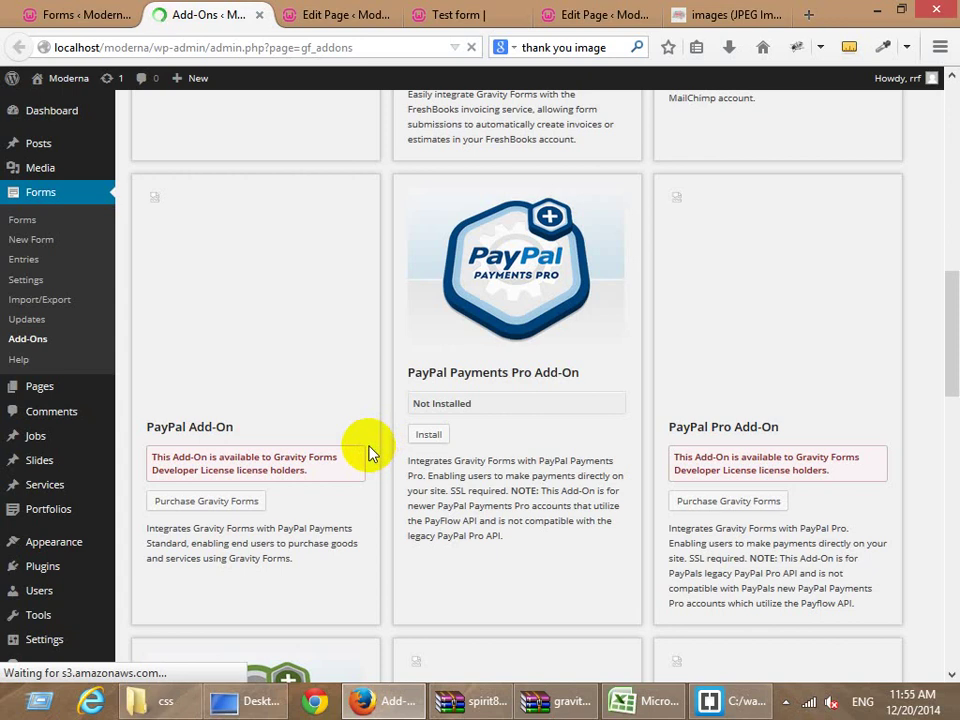
{"action": "scroll", "coordinate": [368, 452], "scroll_direction": "down", "scroll_amount": 6}
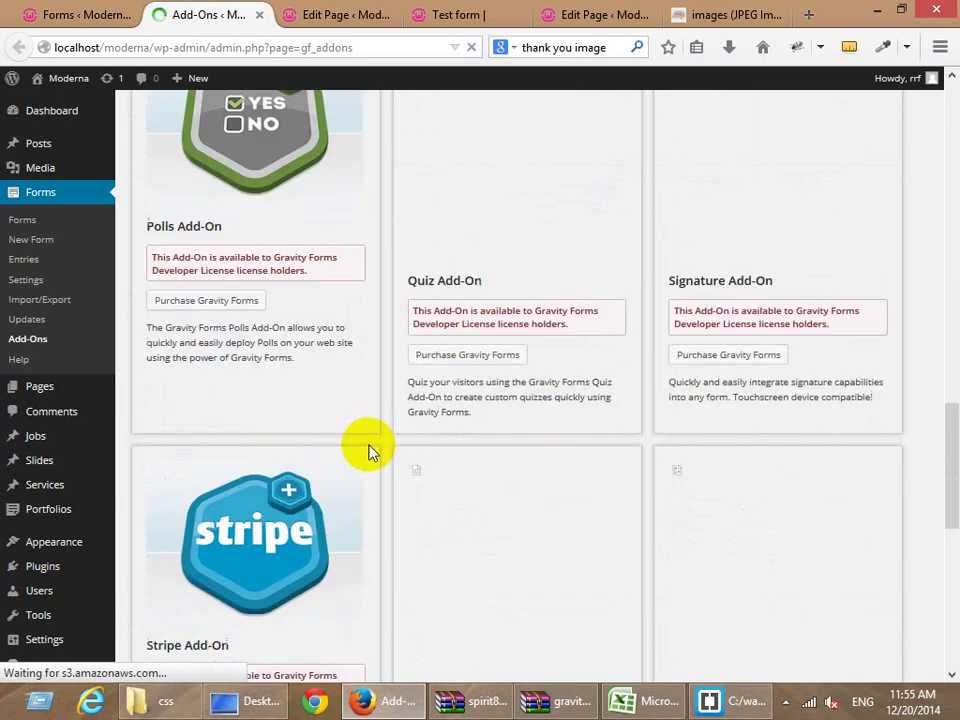
{"action": "scroll", "coordinate": [368, 452], "scroll_direction": "down", "scroll_amount": 6}
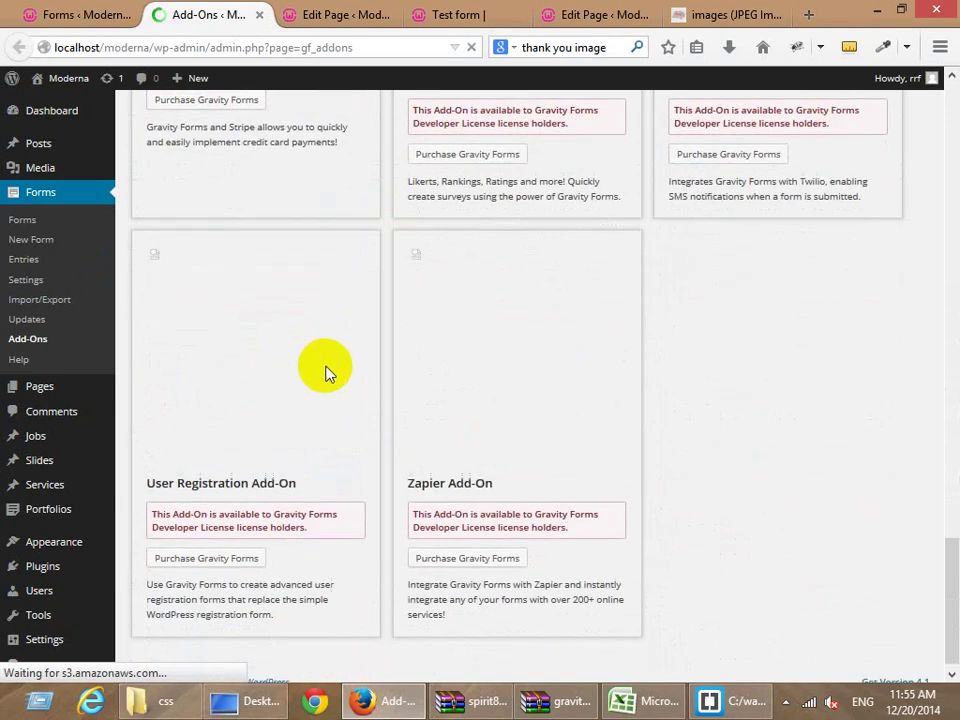
{"action": "scroll", "coordinate": [405, 546], "scroll_direction": "up", "scroll_amount": 3}
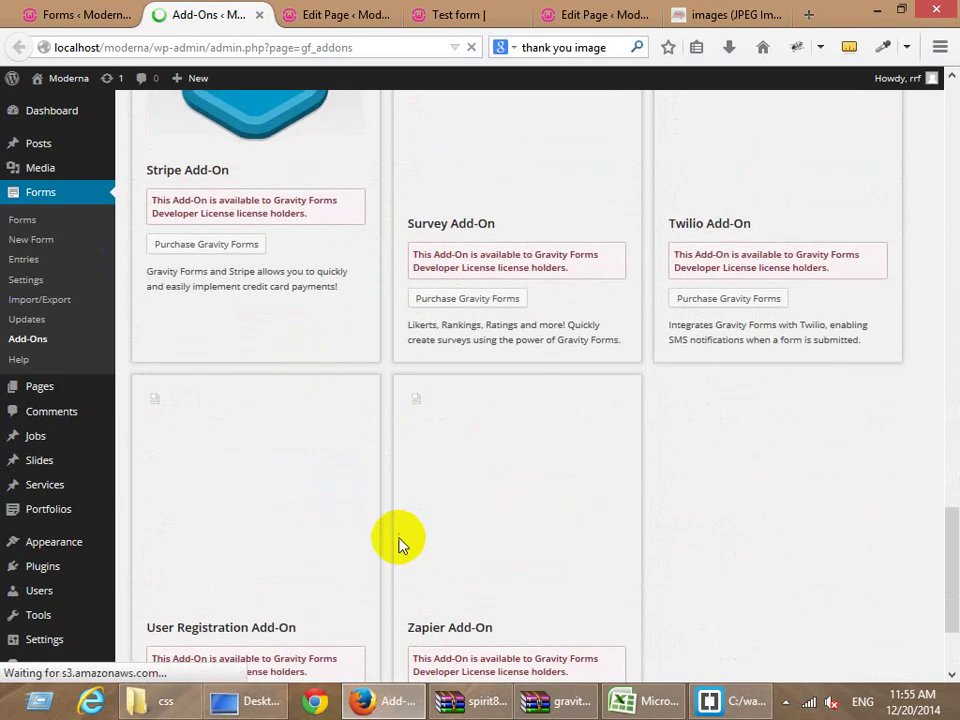
{"action": "scroll", "coordinate": [396, 531], "scroll_direction": "down", "scroll_amount": 3}
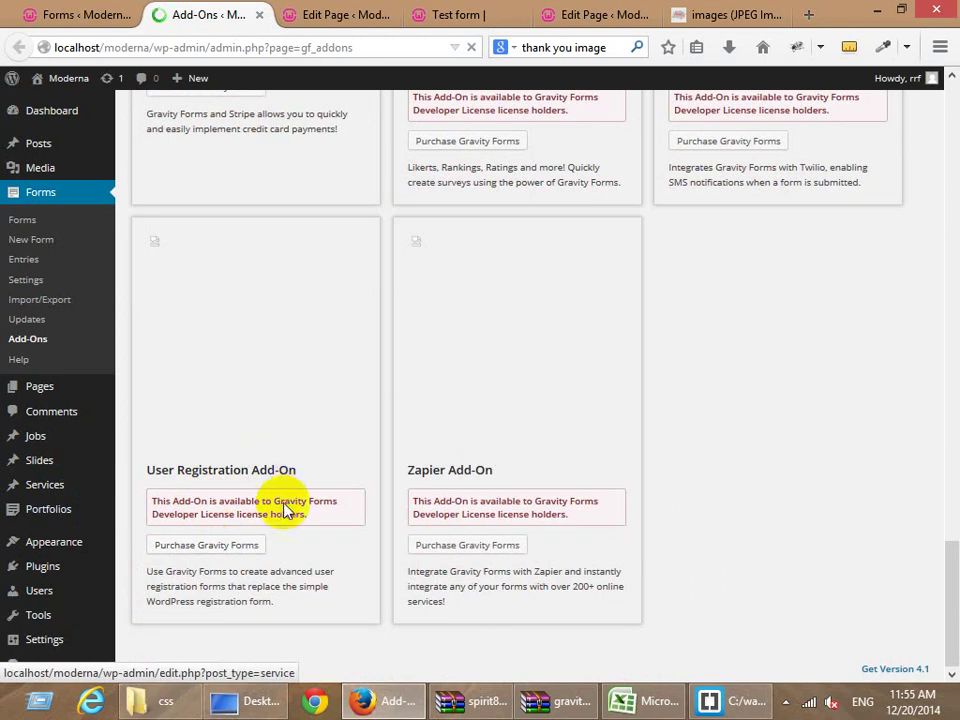
{"action": "scroll", "coordinate": [461, 360], "scroll_direction": "up", "scroll_amount": 15}
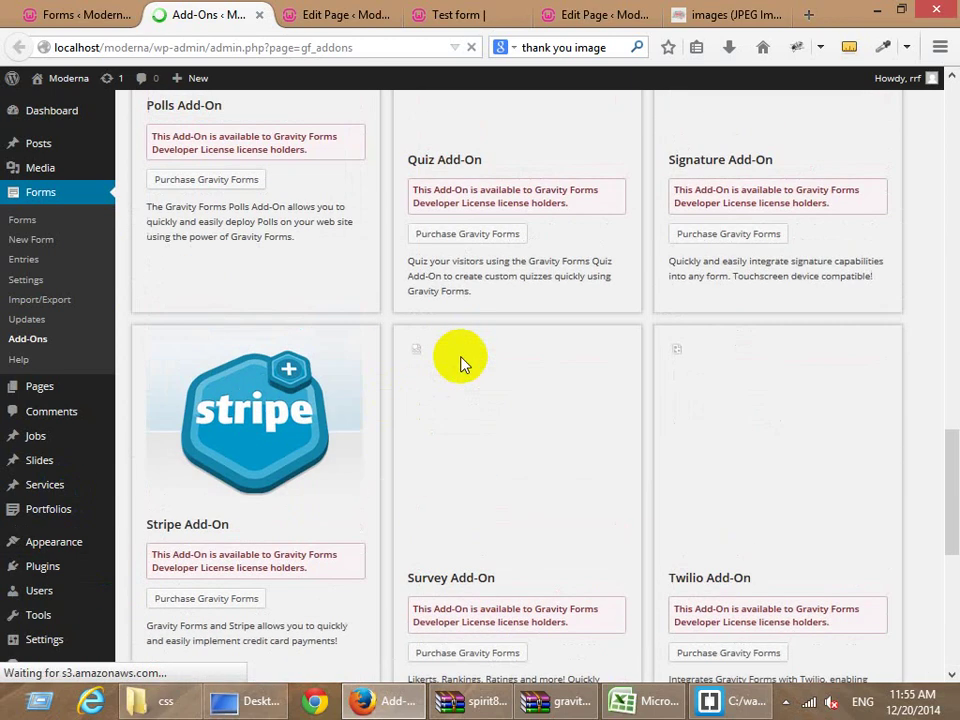
{"action": "scroll", "coordinate": [279, 405], "scroll_direction": "up", "scroll_amount": 8}
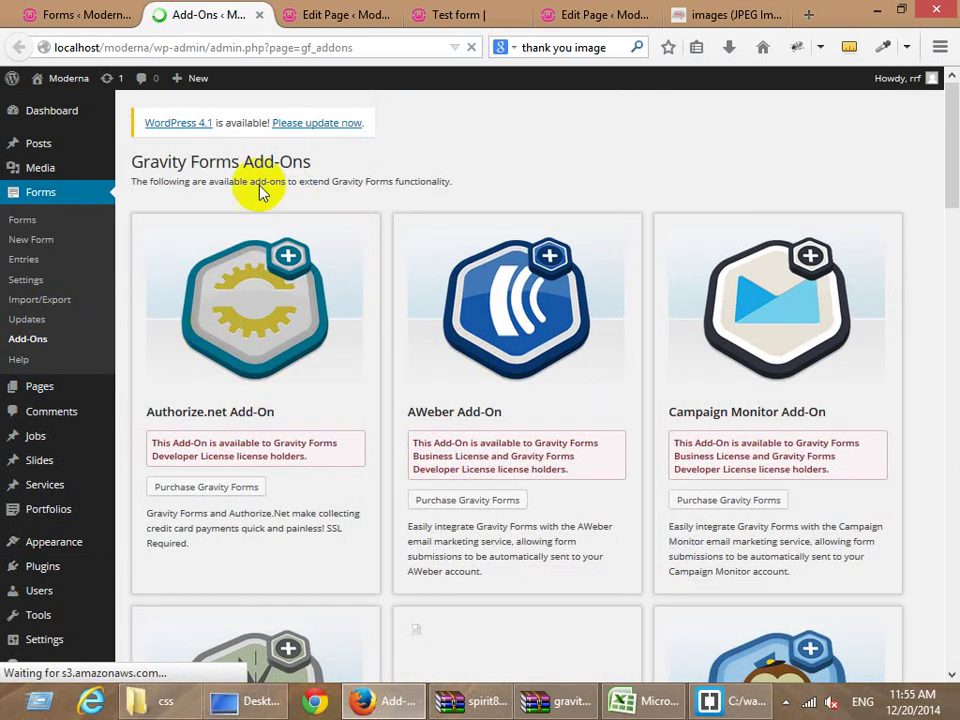
{"action": "mouse_move", "coordinate": [197, 94]}
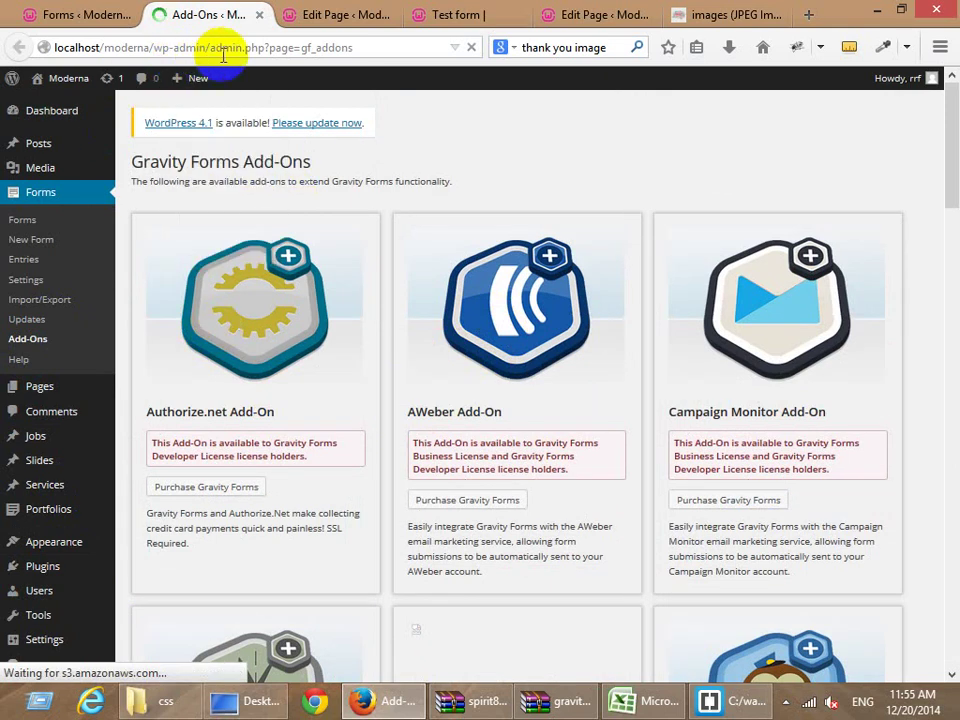
{"action": "left_click_drag", "start_coordinate": [207, 50], "coordinate": [262, 48]}
{"action": "left_click", "coordinate": [390, 48]}
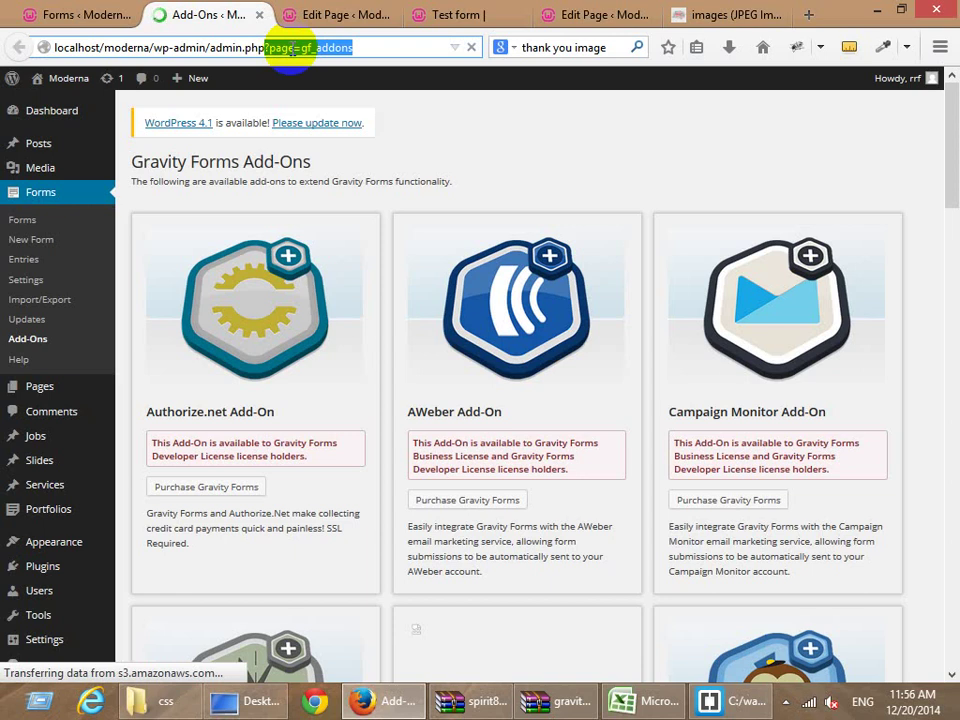
{"action": "key", "text": "ctrl+t"}
{"action": "type", "text": "grav"}
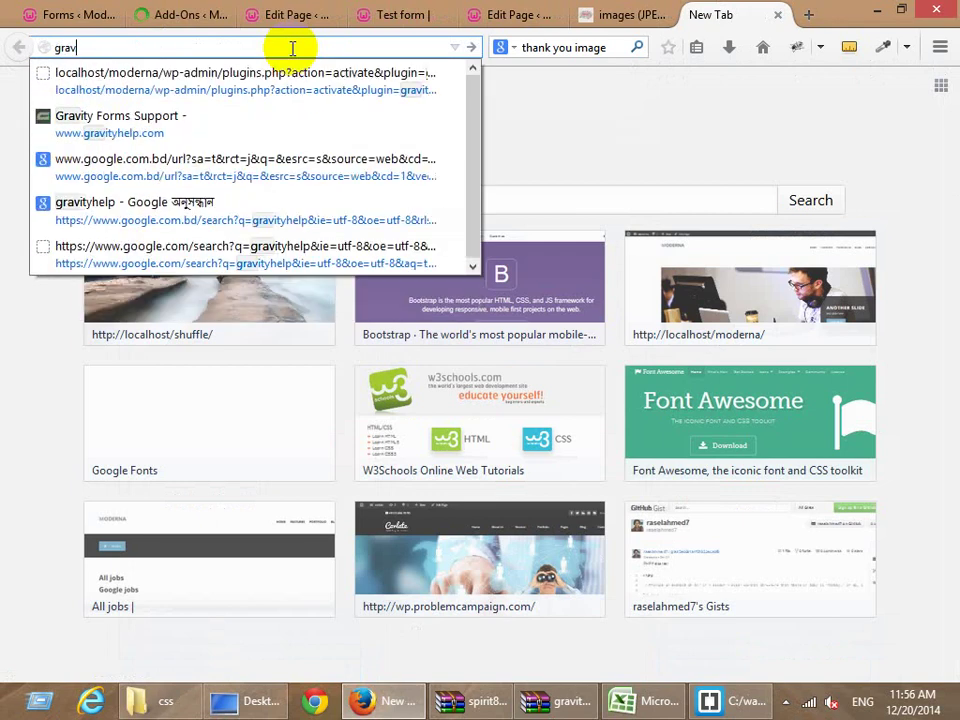
{"action": "type", "text": "ityhelp"}
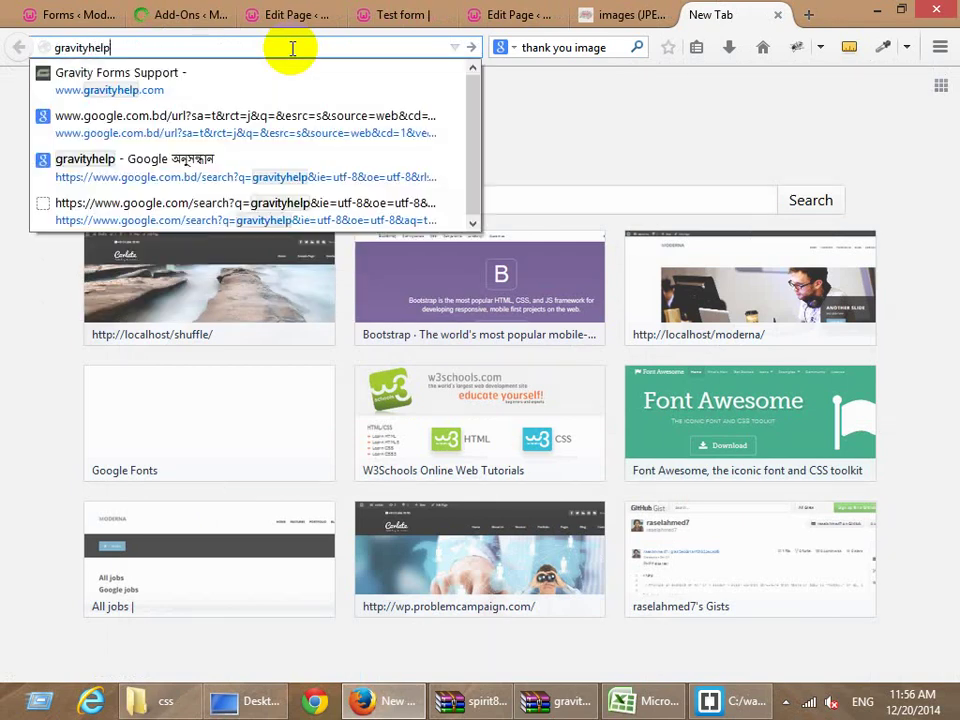
{"action": "key", "text": "ctrl+Return"}
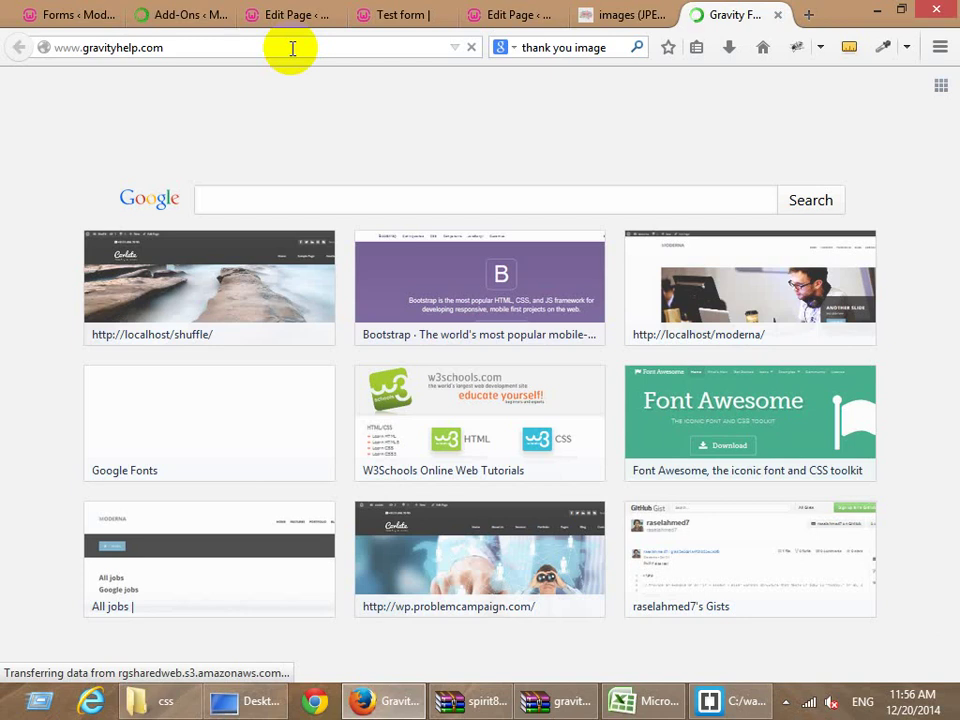
{"action": "key", "text": "ctrl+t"}
{"action": "type", "text": "odesk"}
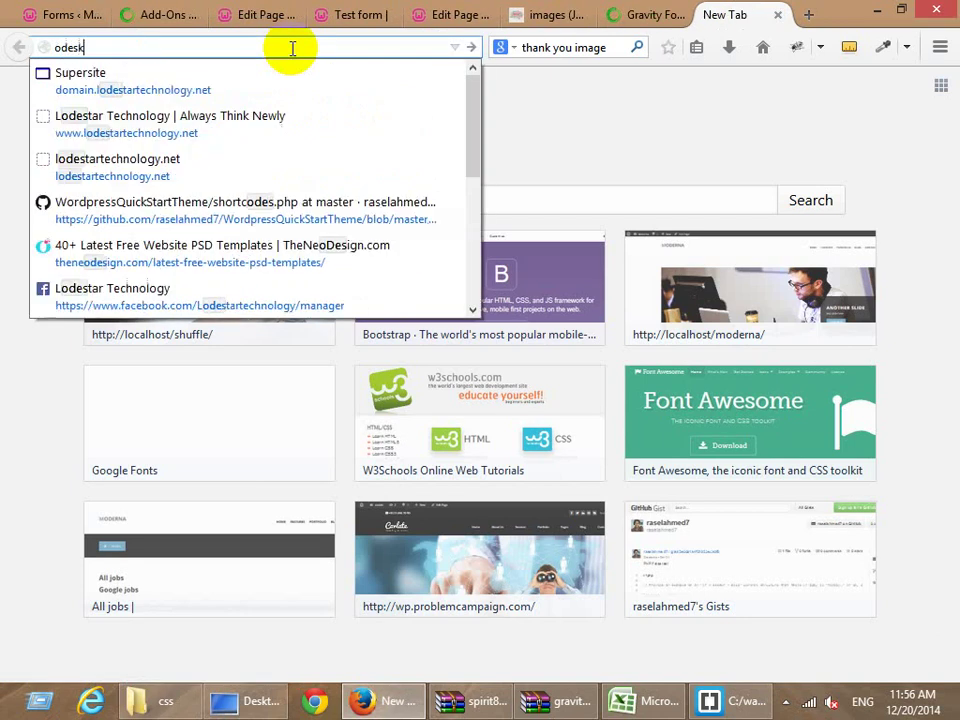
{"action": "key", "text": "Return"}
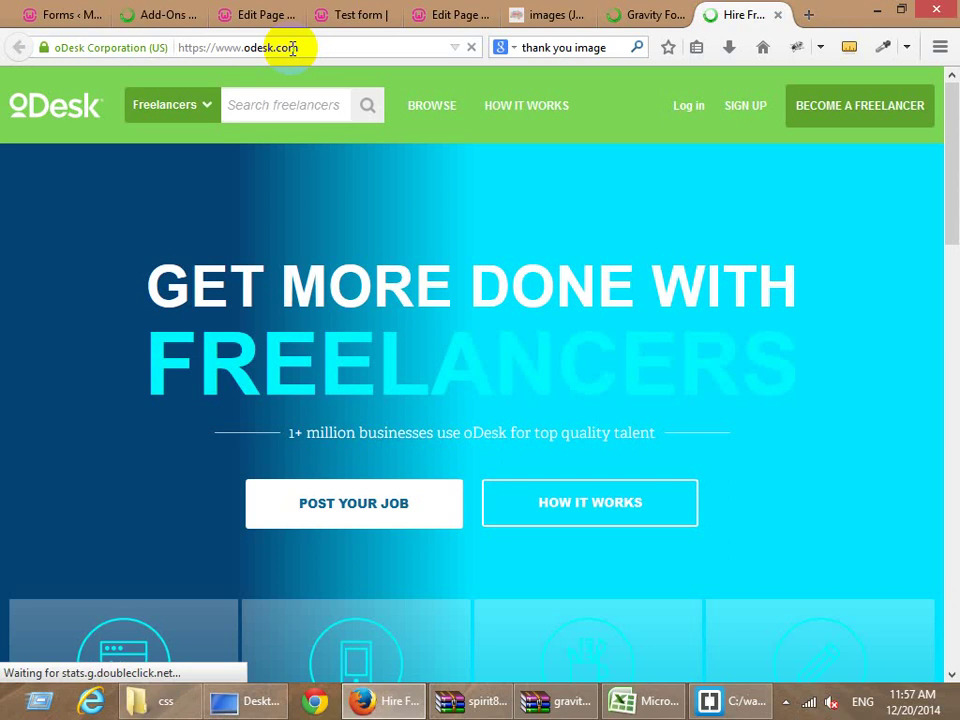
Enter 'glavity form' in the oDesk freelancer search box, then reload the oDesk page.
{"action": "left_click", "coordinate": [257, 110]}
{"action": "type", "text": "gl"}
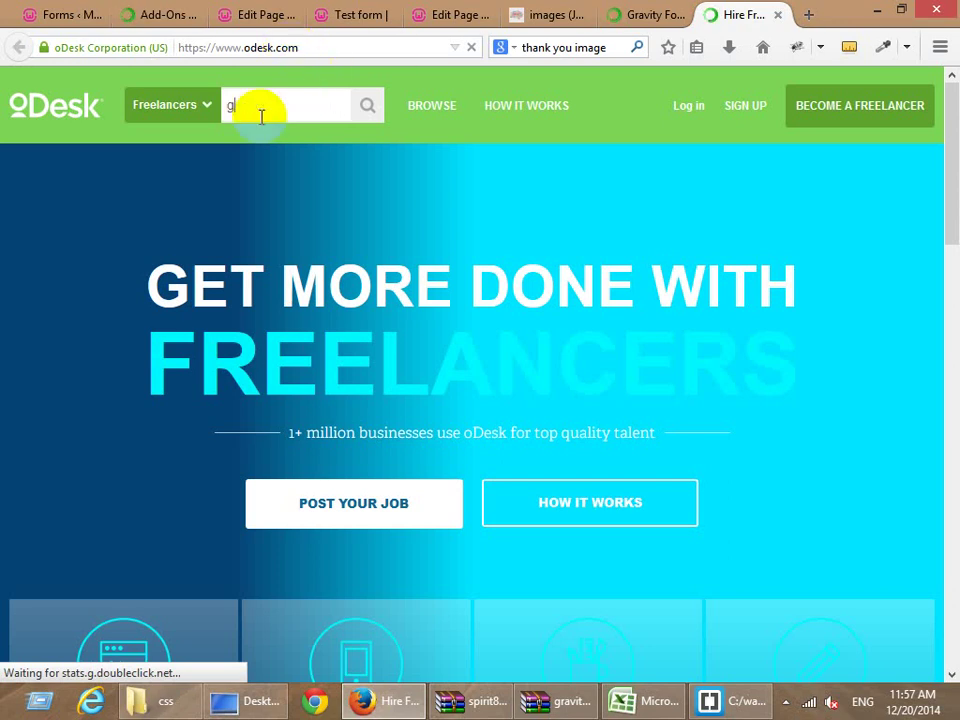
{"action": "type", "text": "avity form"}
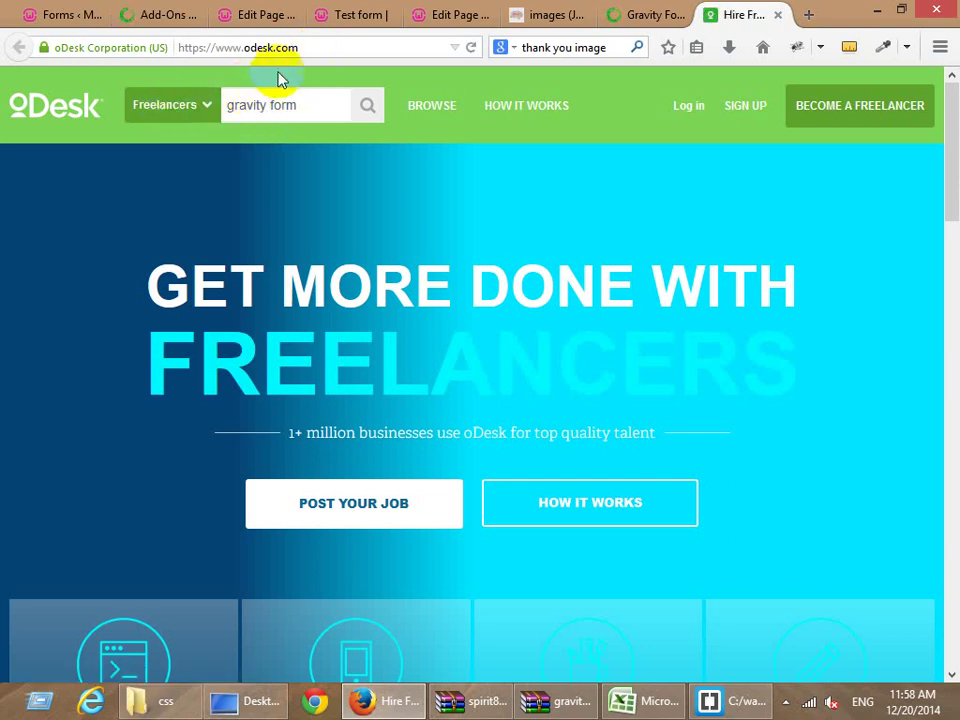
{"action": "left_click", "coordinate": [313, 49]}
{"action": "key", "text": "Return"}
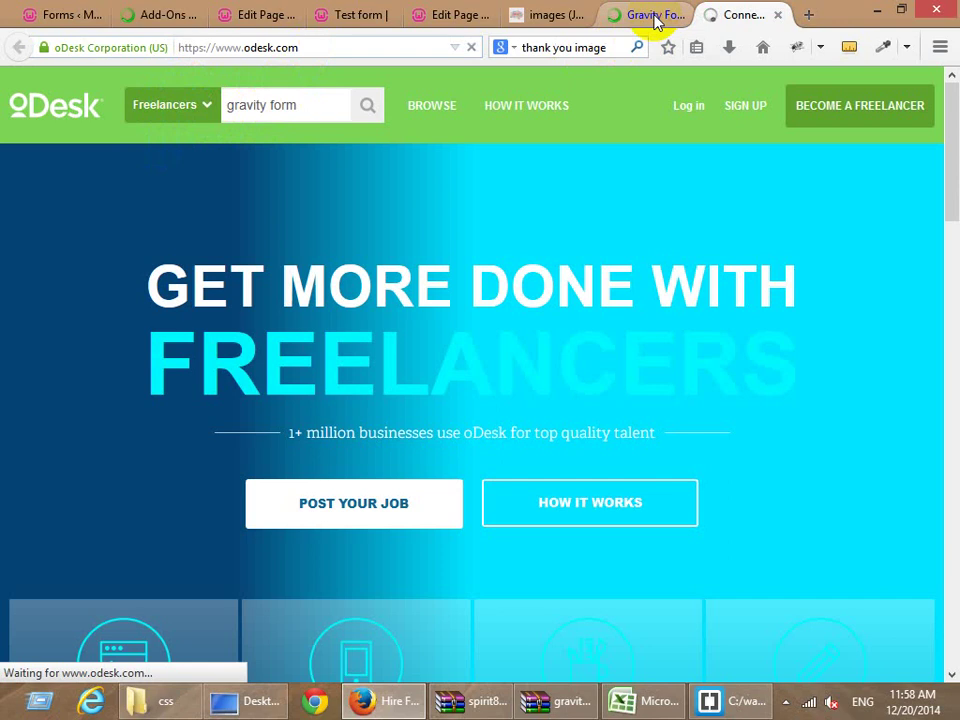
Return to the gravityhelp.com tab and scroll through the Gravityhelp Blog posts.
{"action": "left_click", "coordinate": [656, 18]}
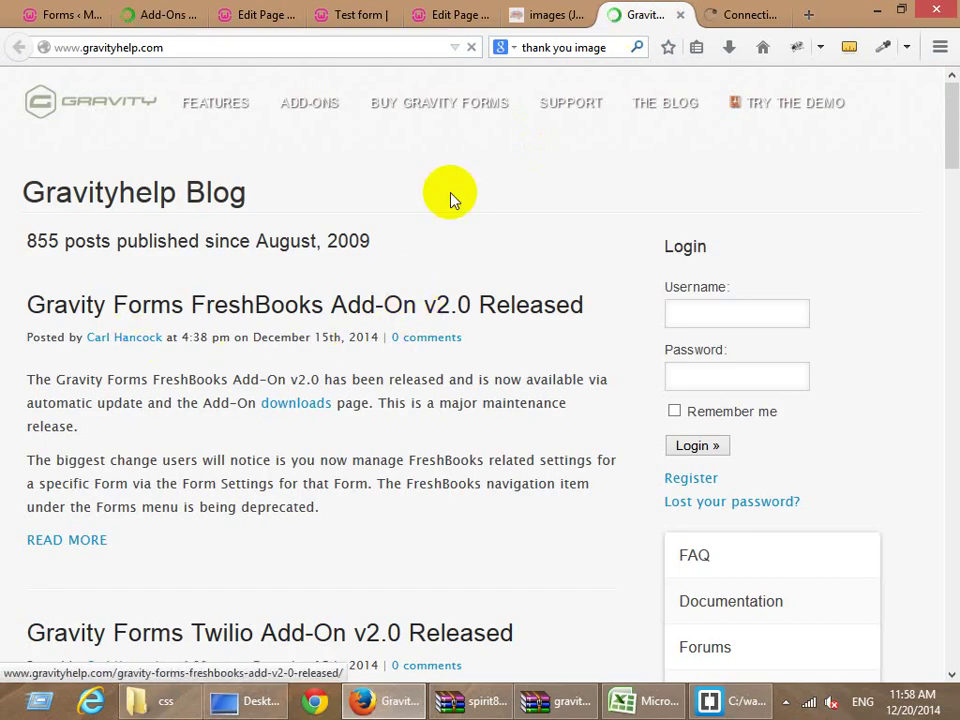
{"action": "scroll", "coordinate": [542, 246], "scroll_direction": "down", "scroll_amount": 10}
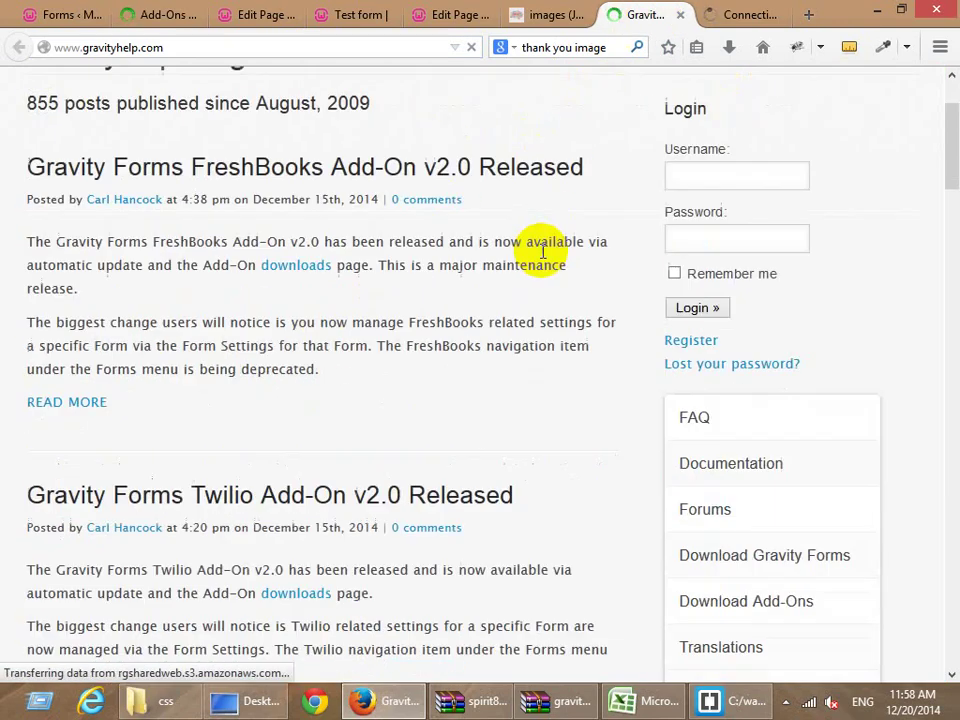
{"action": "scroll", "coordinate": [418, 390], "scroll_direction": "down", "scroll_amount": 15}
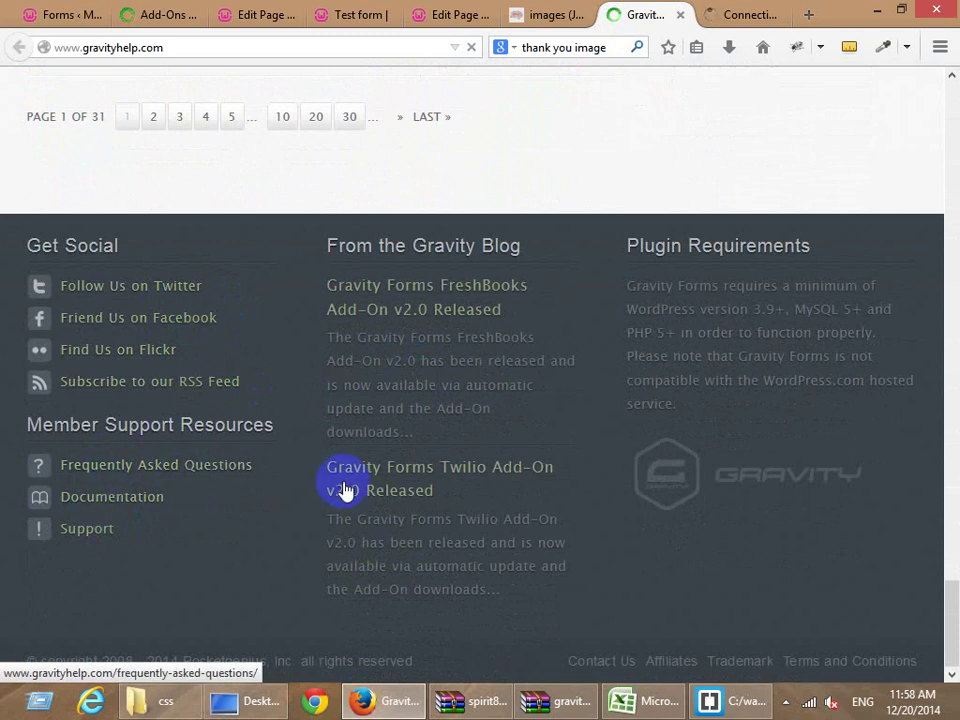
{"action": "scroll", "coordinate": [343, 489], "scroll_direction": "up", "scroll_amount": 10}
{"action": "scroll", "coordinate": [352, 462], "scroll_direction": "up", "scroll_amount": 15}
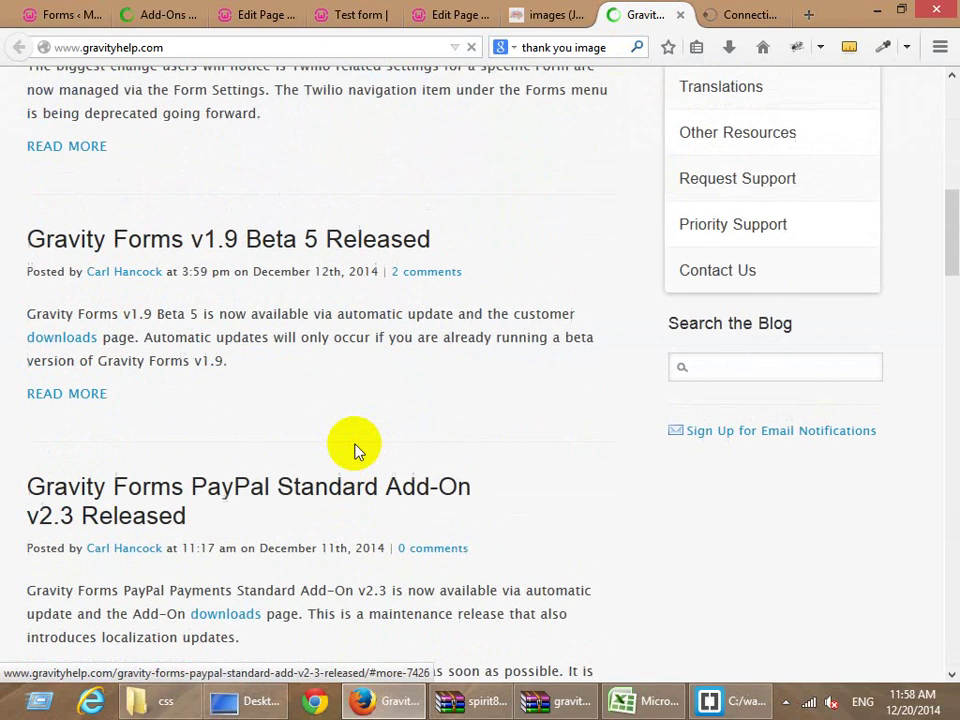